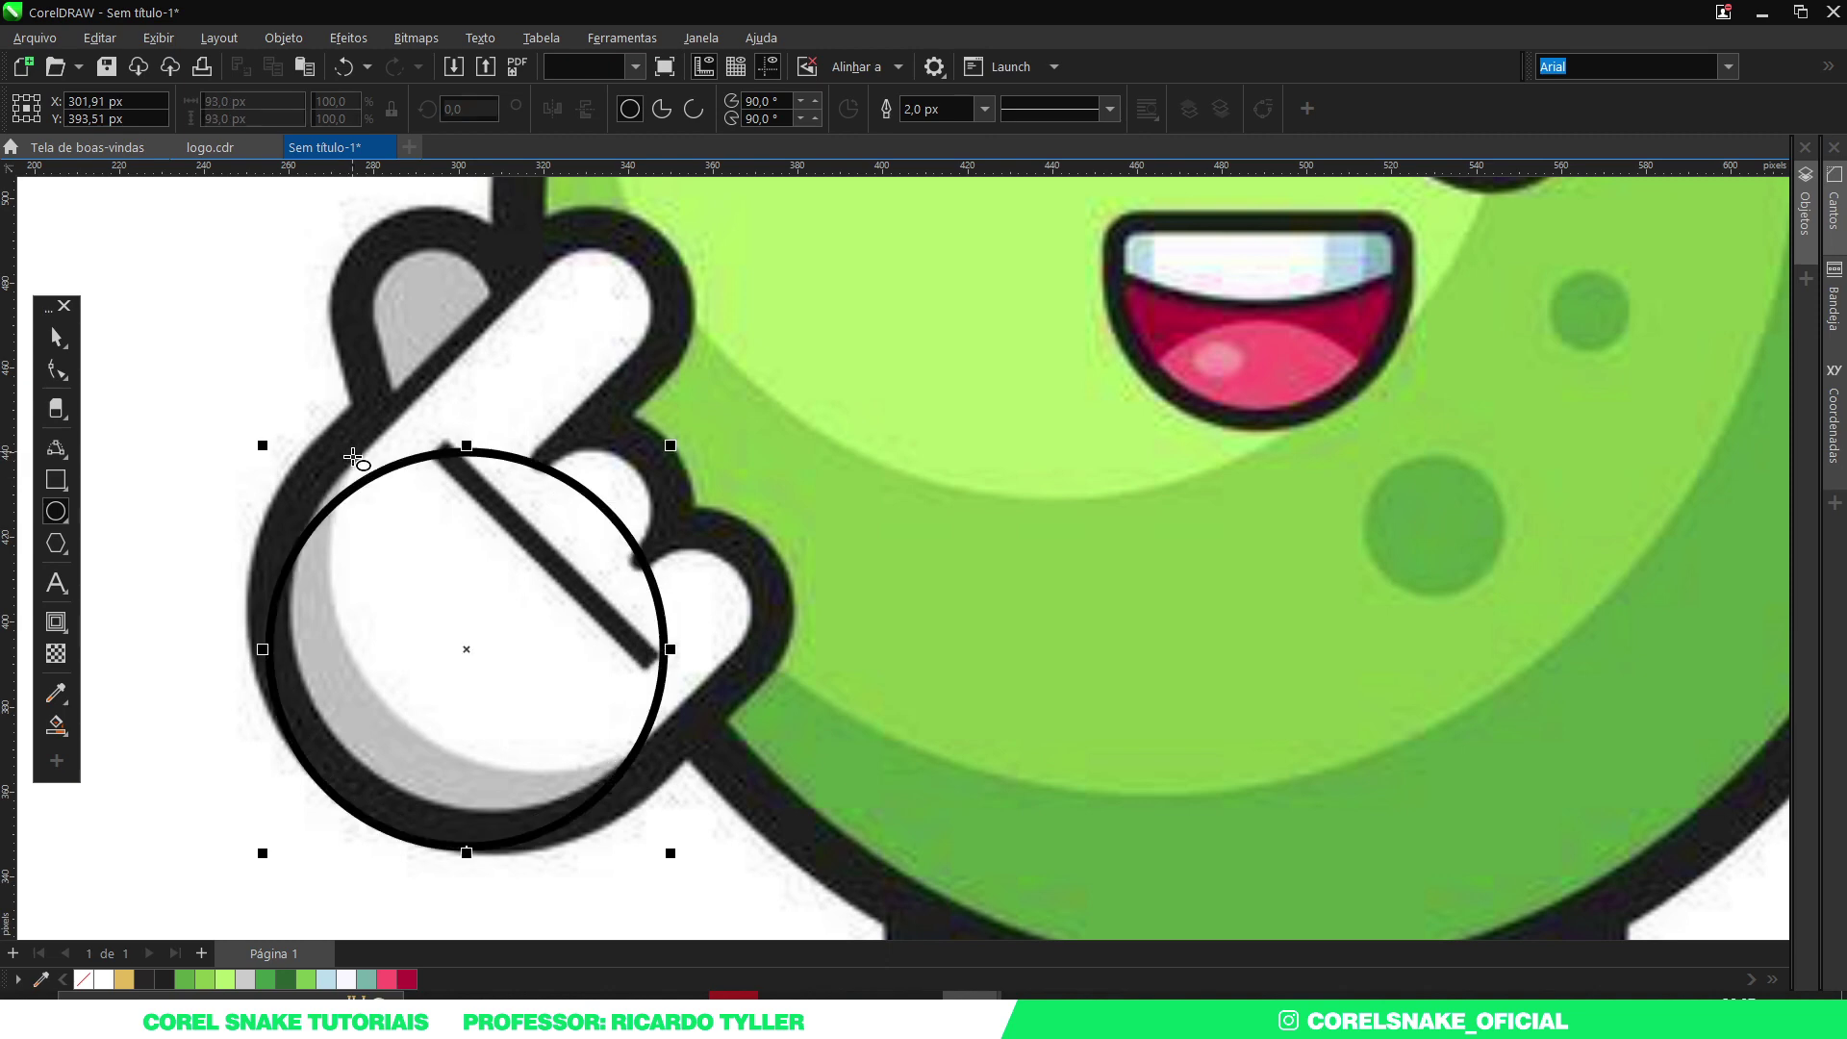
Outline the 93 px circle in gold and centre it over the white palm.
{"action": "key", "text": "space"}
{"action": "right_click", "coordinate": [124, 979]}
{"action": "left_click_drag", "start_coordinate": [441, 733], "coordinate": [465, 695]}
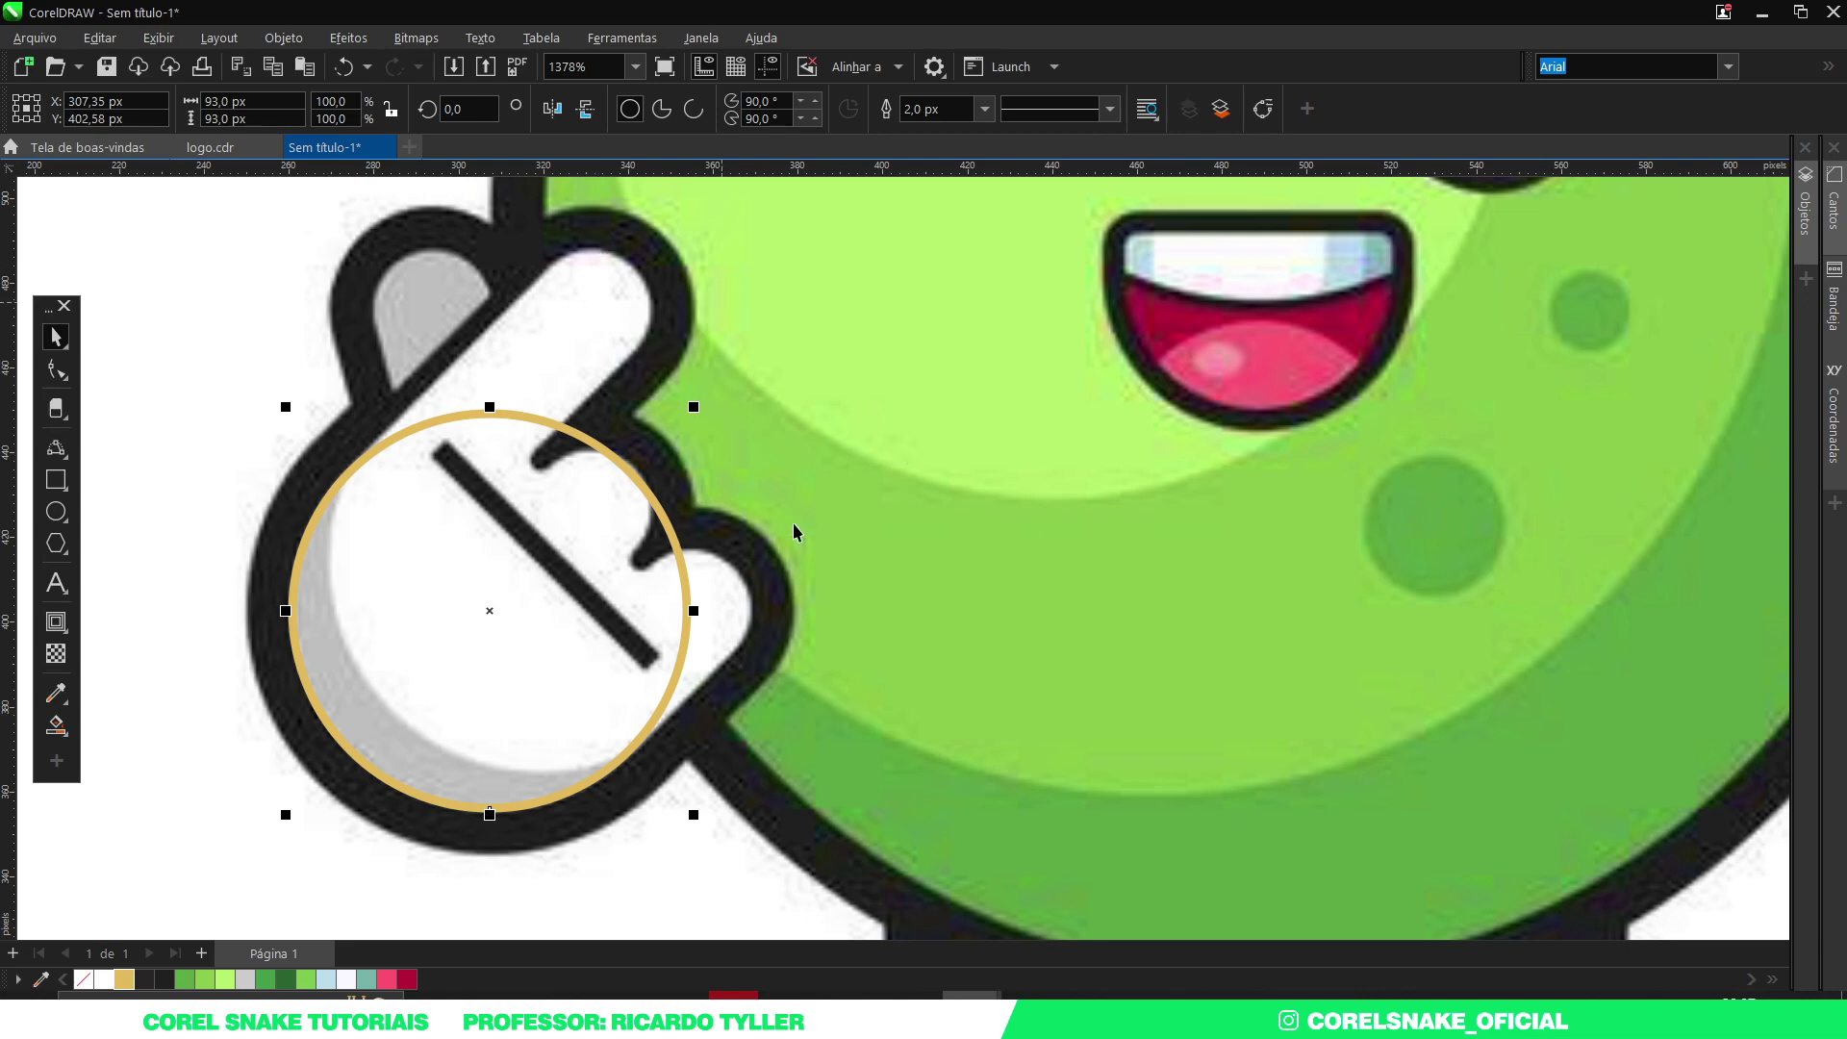
Make small circle copies about 27.4 px wide and place them over the hand's three rounded fingertips.
{"action": "left_click_drag", "start_coordinate": [691, 816], "coordinate": [395, 517]}
{"action": "left_click_drag", "start_coordinate": [338, 457], "coordinate": [598, 301]}
{"action": "scroll", "coordinate": [642, 378], "scroll_direction": "up", "scroll_amount": 2}
{"action": "left_click_drag", "start_coordinate": [627, 399], "coordinate": [649, 423]}
{"action": "scroll", "coordinate": [589, 313], "scroll_direction": "up", "scroll_amount": 2}
{"action": "left_click_drag", "start_coordinate": [567, 374], "coordinate": [545, 395]}
{"action": "scroll", "coordinate": [615, 443], "scroll_direction": "down", "scroll_amount": 2}
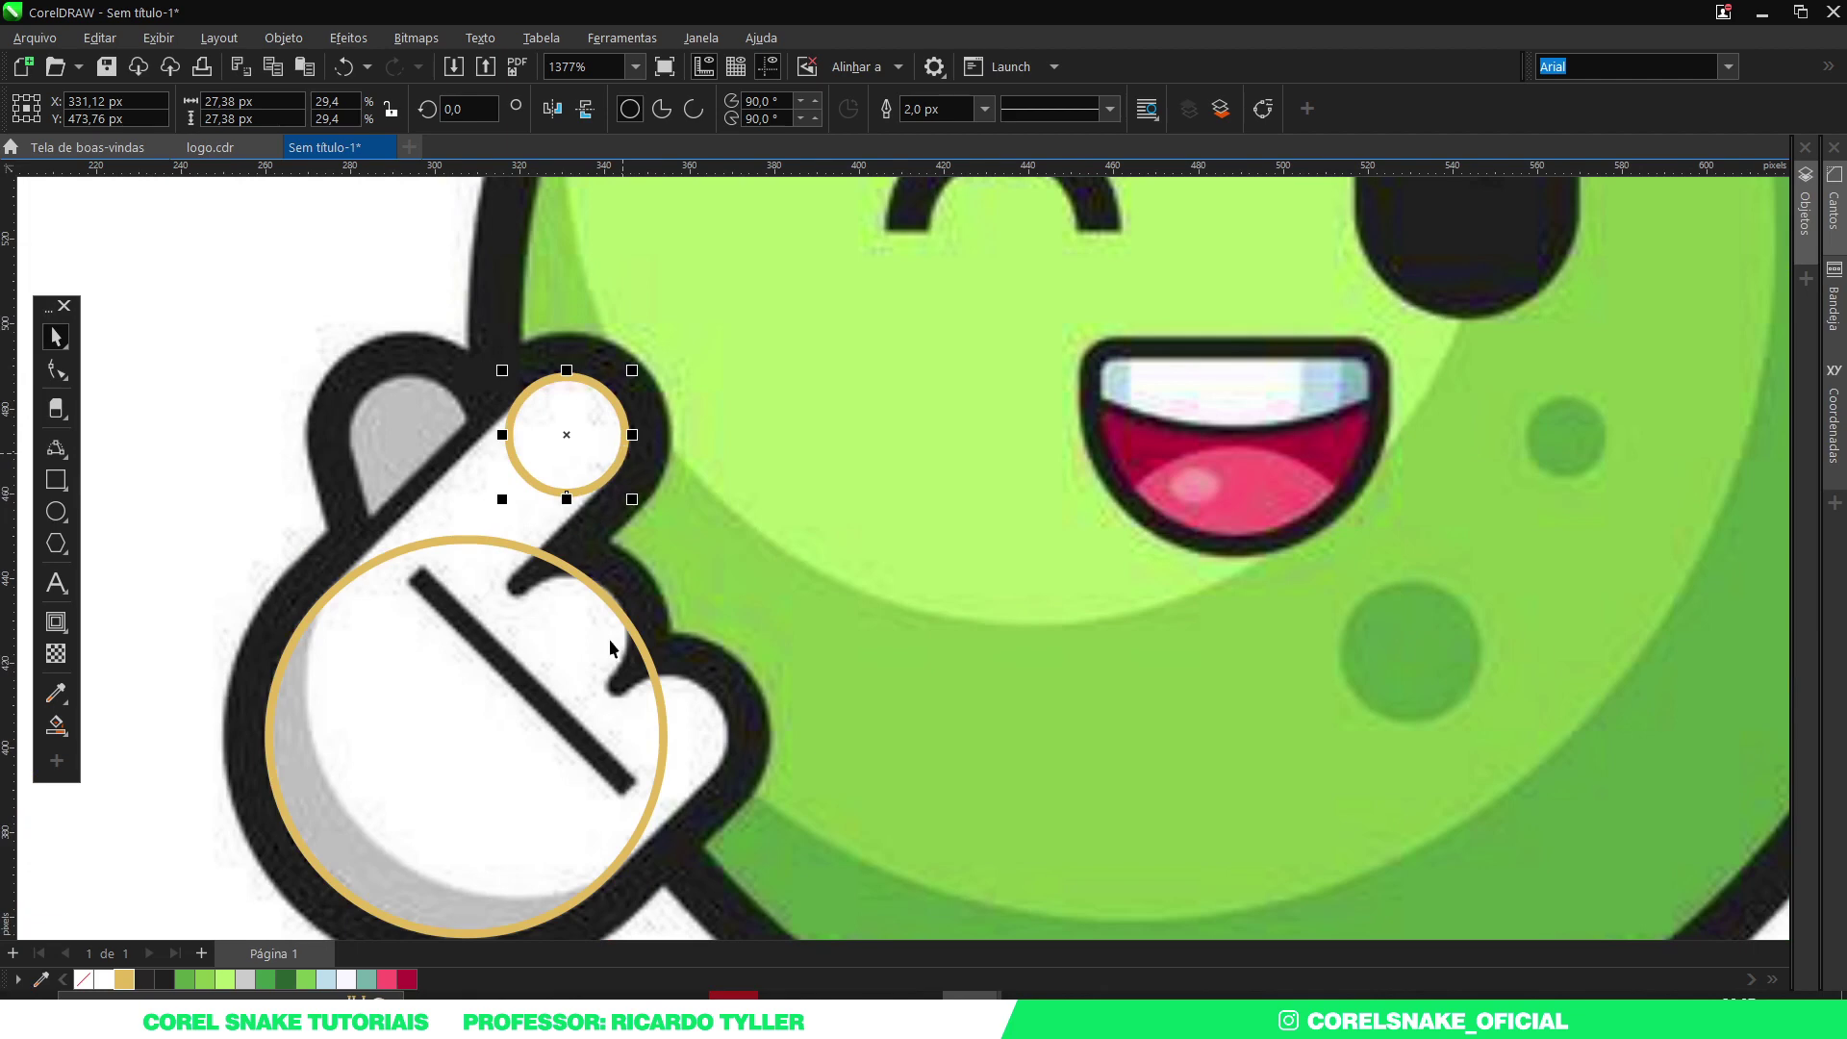
{"action": "left_click_drag", "start_coordinate": [604, 392], "coordinate": [670, 732]}
Delete the palm circle and all the fingertip circles.
{"action": "scroll", "coordinate": [620, 657], "scroll_direction": "down", "scroll_amount": 3}
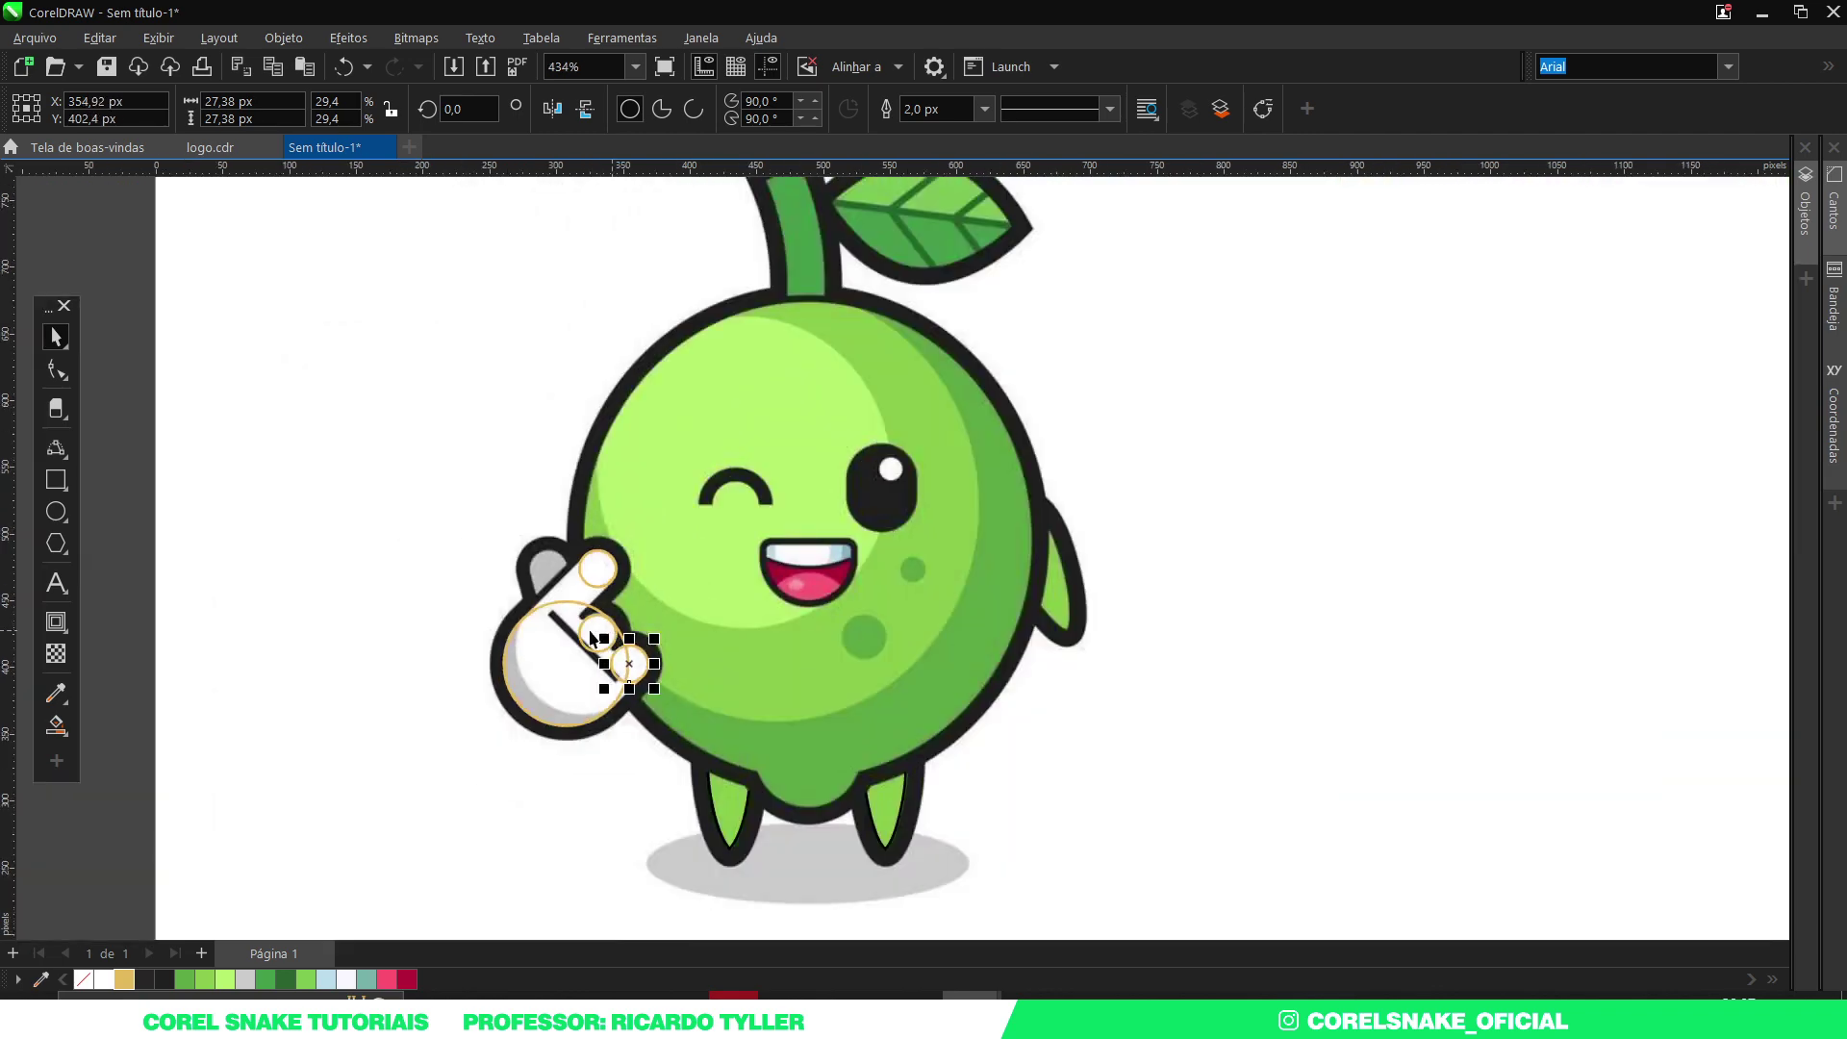
{"action": "left_click_drag", "start_coordinate": [125, 402], "coordinate": [678, 768]}
{"action": "key", "text": "Delete"}
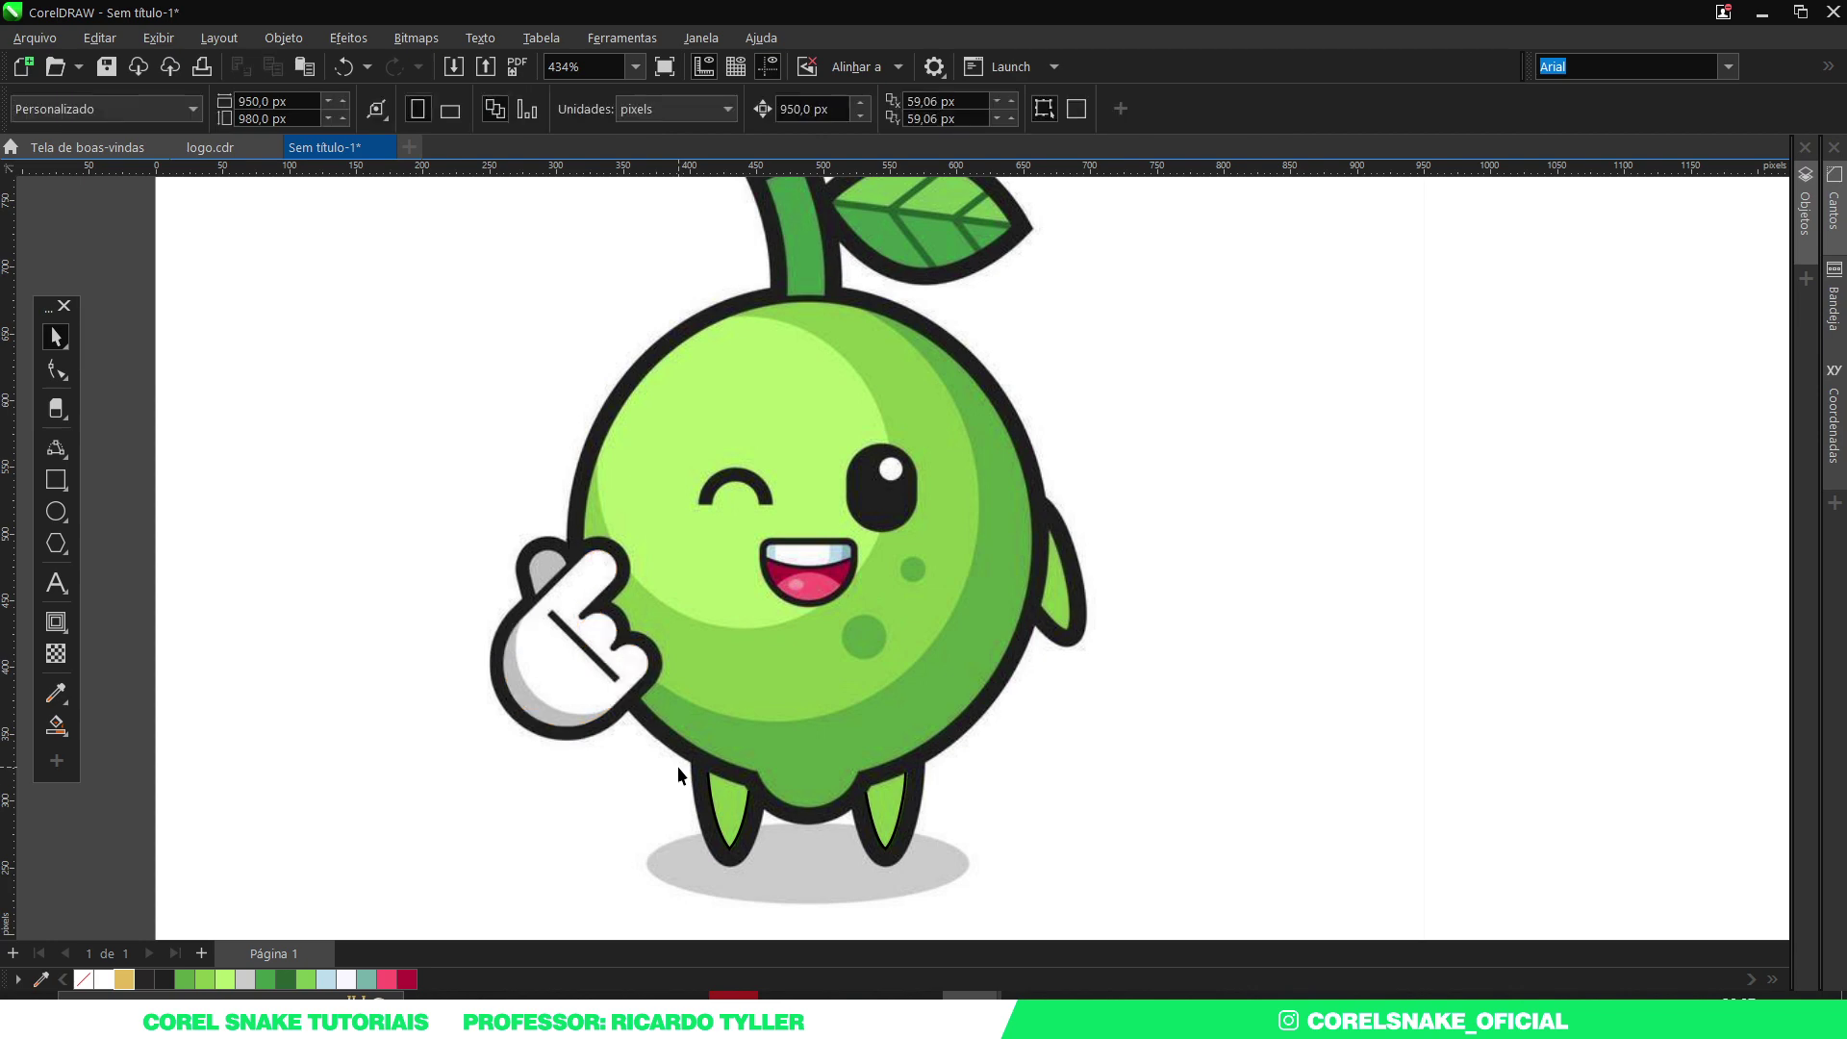
Try covering the hand with a rectangle about 117 by 151 px rotated to match its tilt.
{"action": "scroll", "coordinate": [630, 650], "scroll_direction": "up", "scroll_amount": 2}
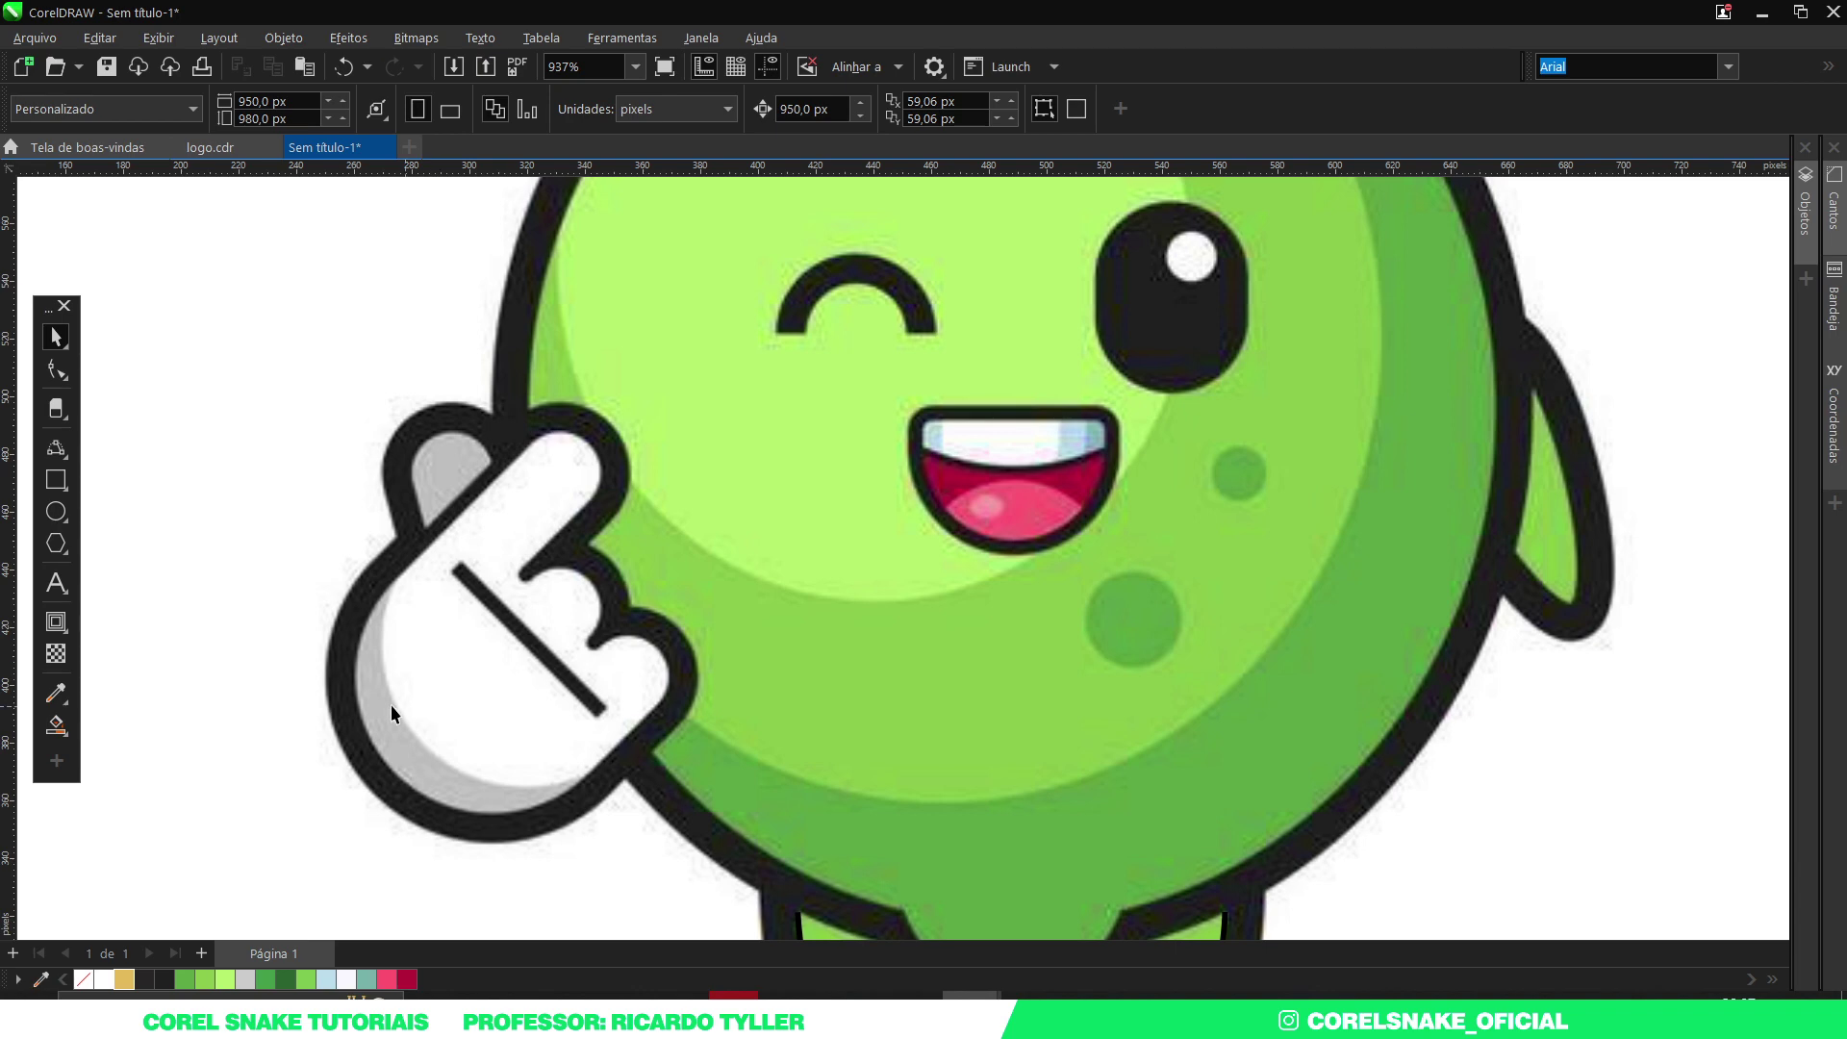
{"action": "left_click", "coordinate": [56, 479]}
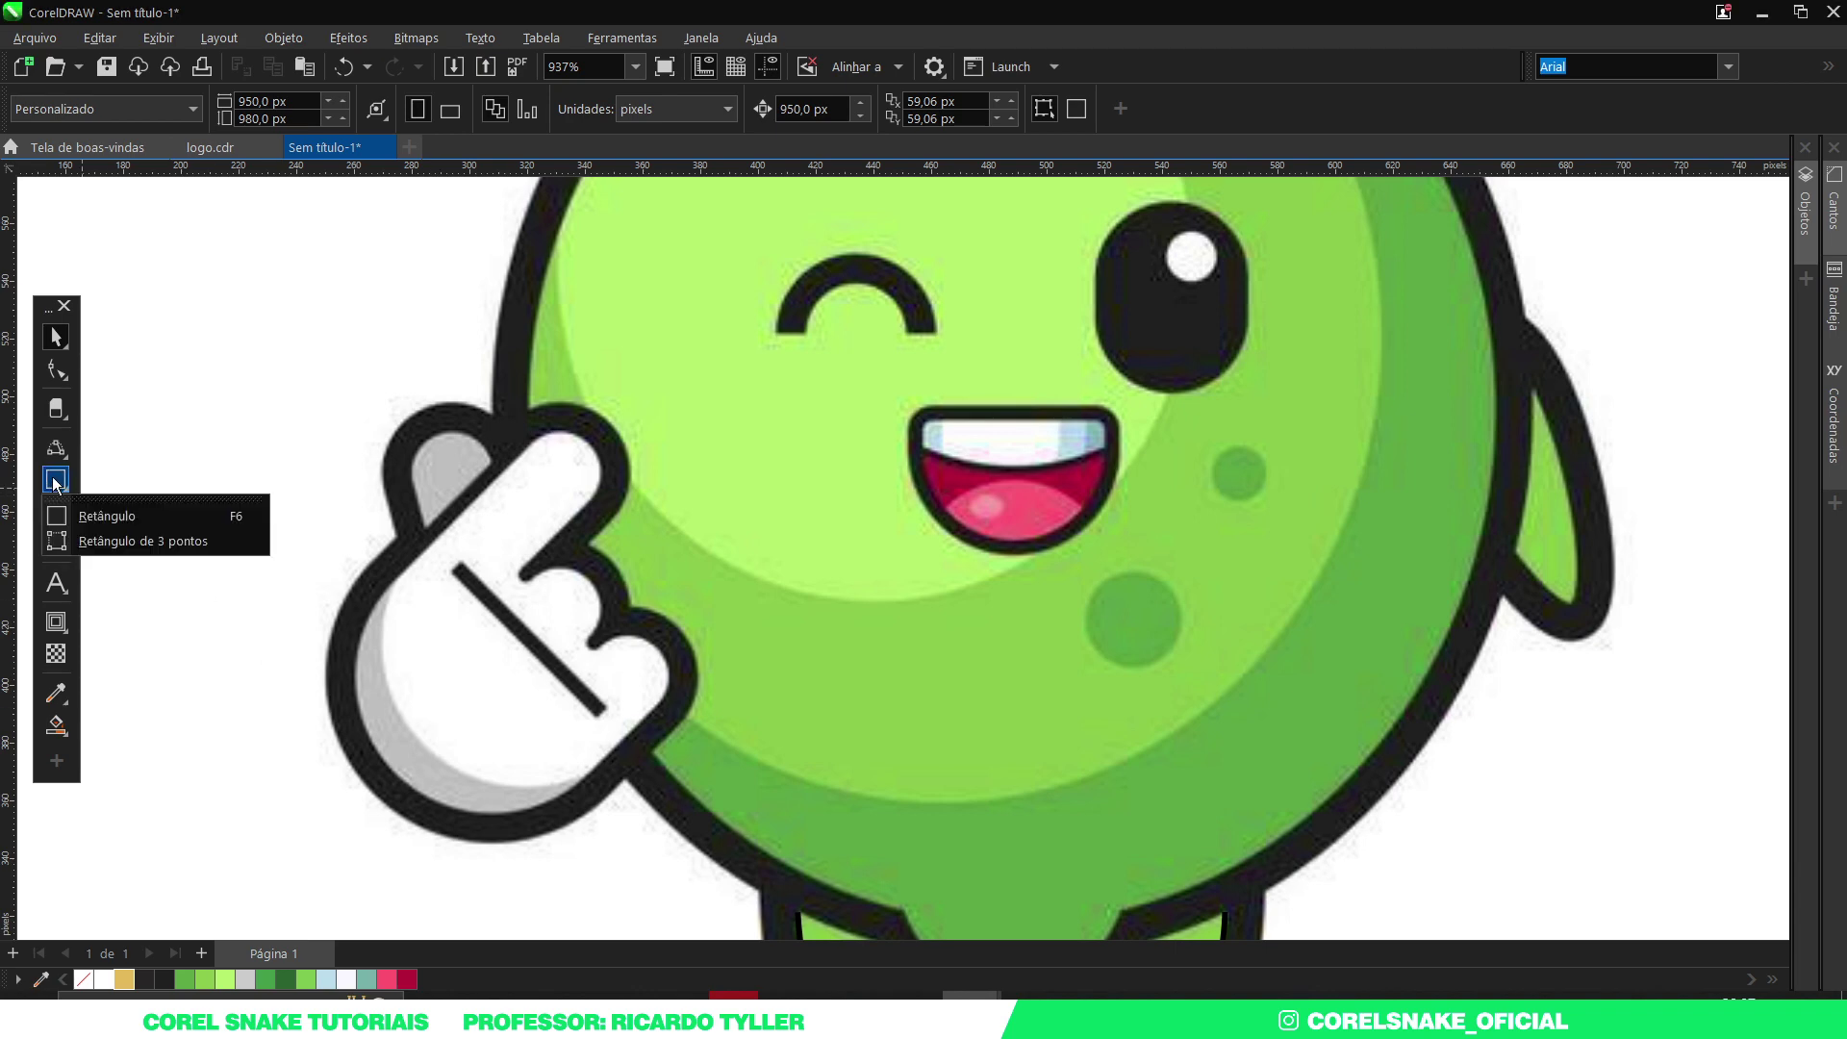
{"action": "left_click", "coordinate": [108, 517]}
{"action": "mouse_move", "coordinate": [435, 371]}
{"action": "left_mouse_down"}
{"action": "mouse_move", "coordinate": [670, 749]}
{"action": "mouse_move", "coordinate": [775, 806]}
{"action": "left_mouse_up"}
{"action": "key", "text": "space"}
{"action": "left_click", "coordinate": [774, 372]}
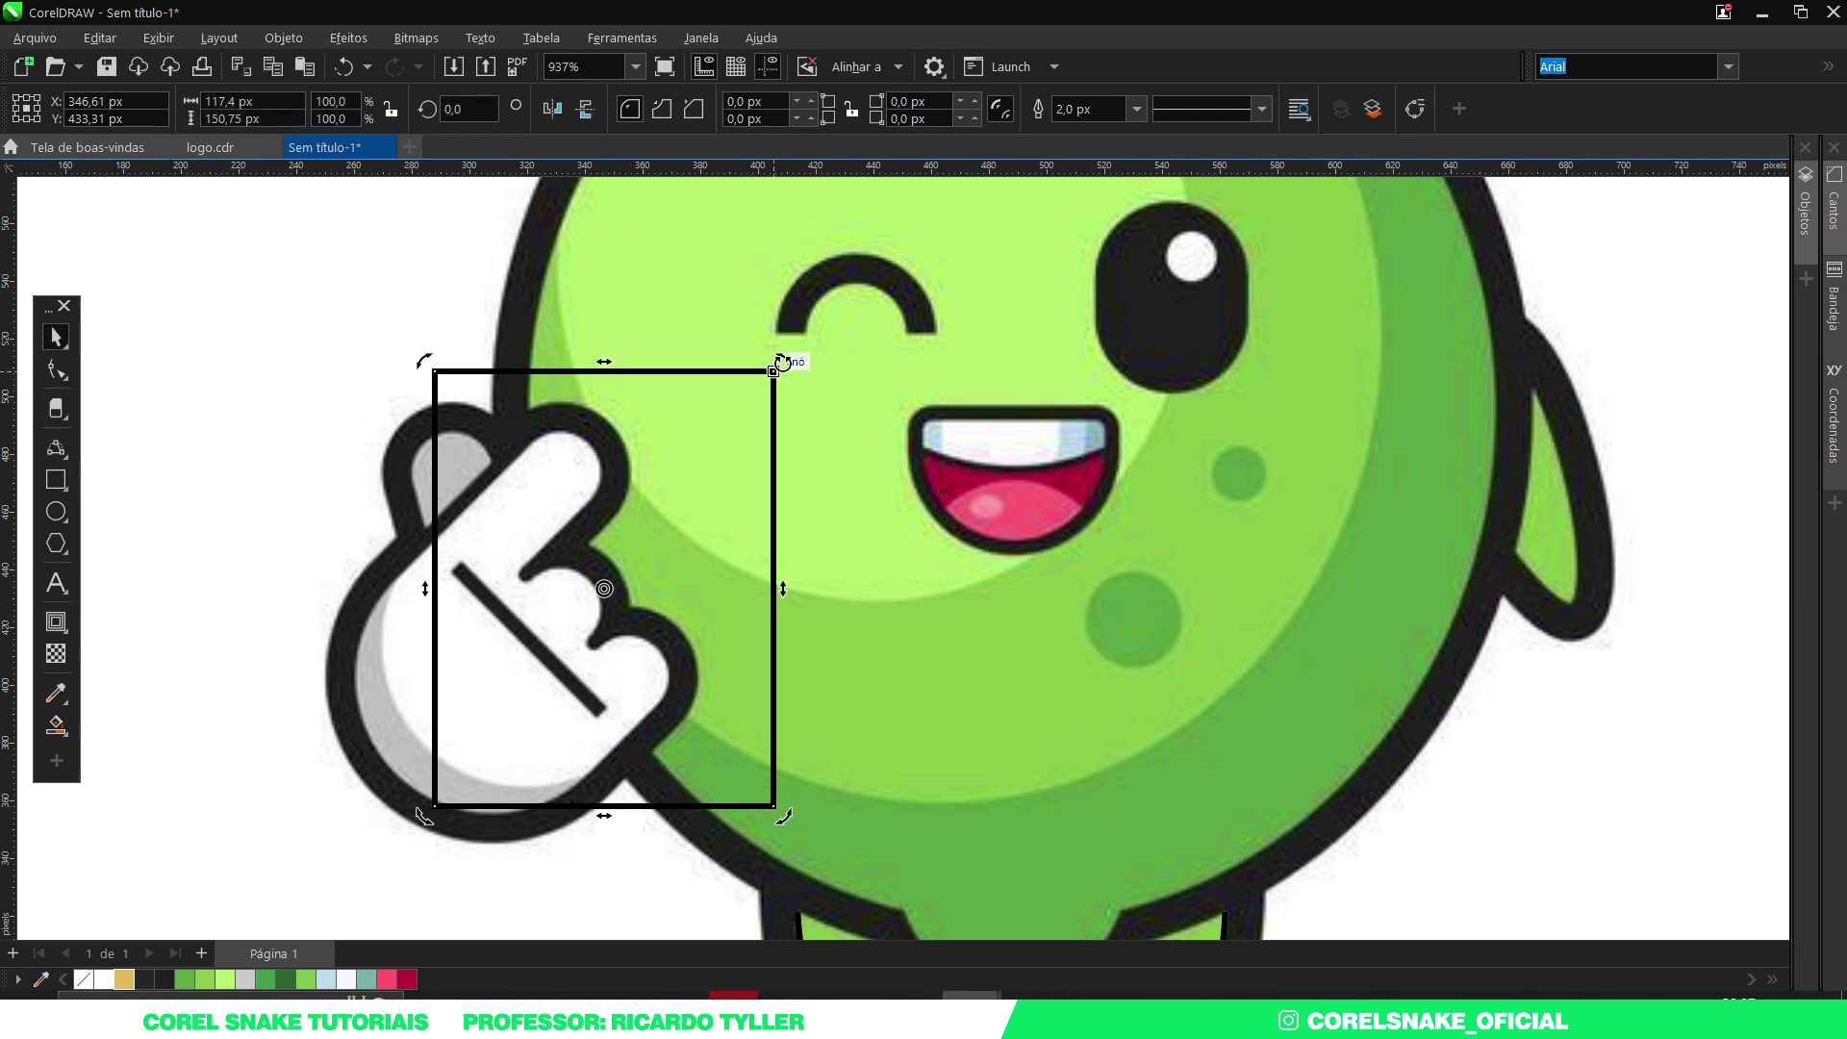
{"action": "left_click_drag", "start_coordinate": [782, 362], "coordinate": [853, 550]}
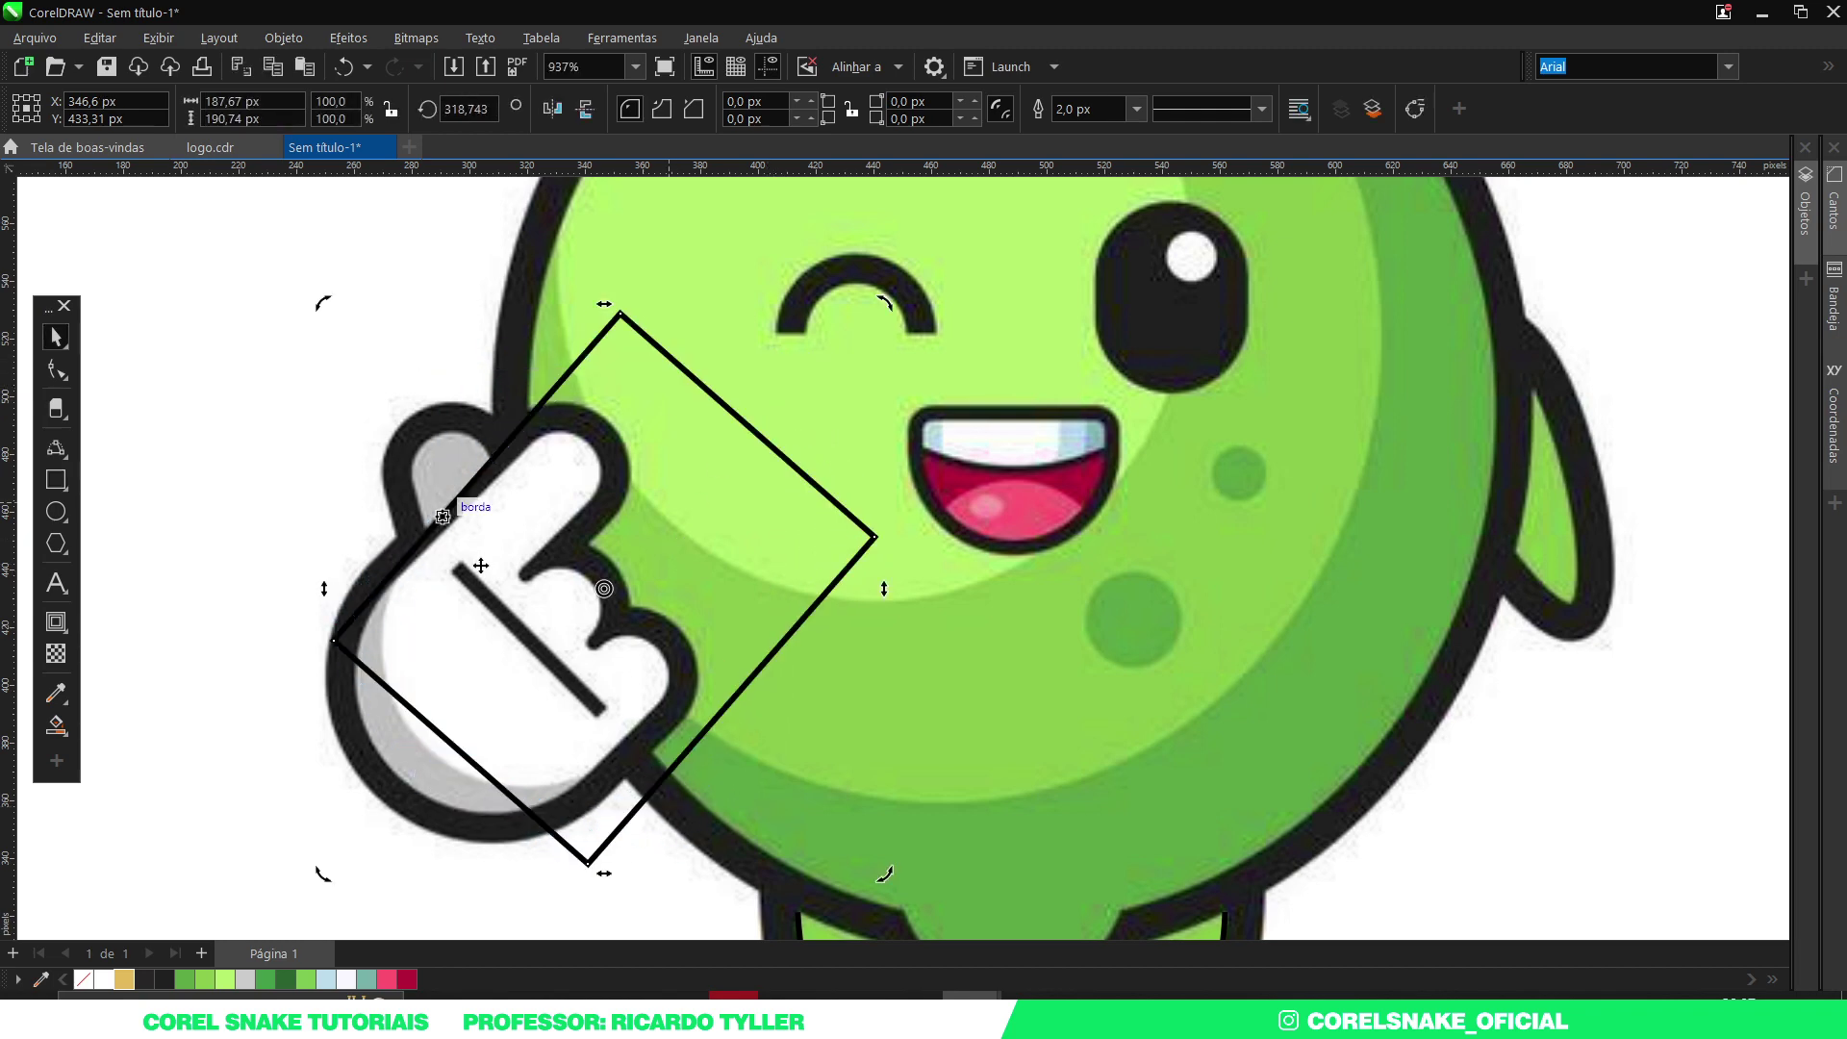
{"action": "key", "text": "Delete"}
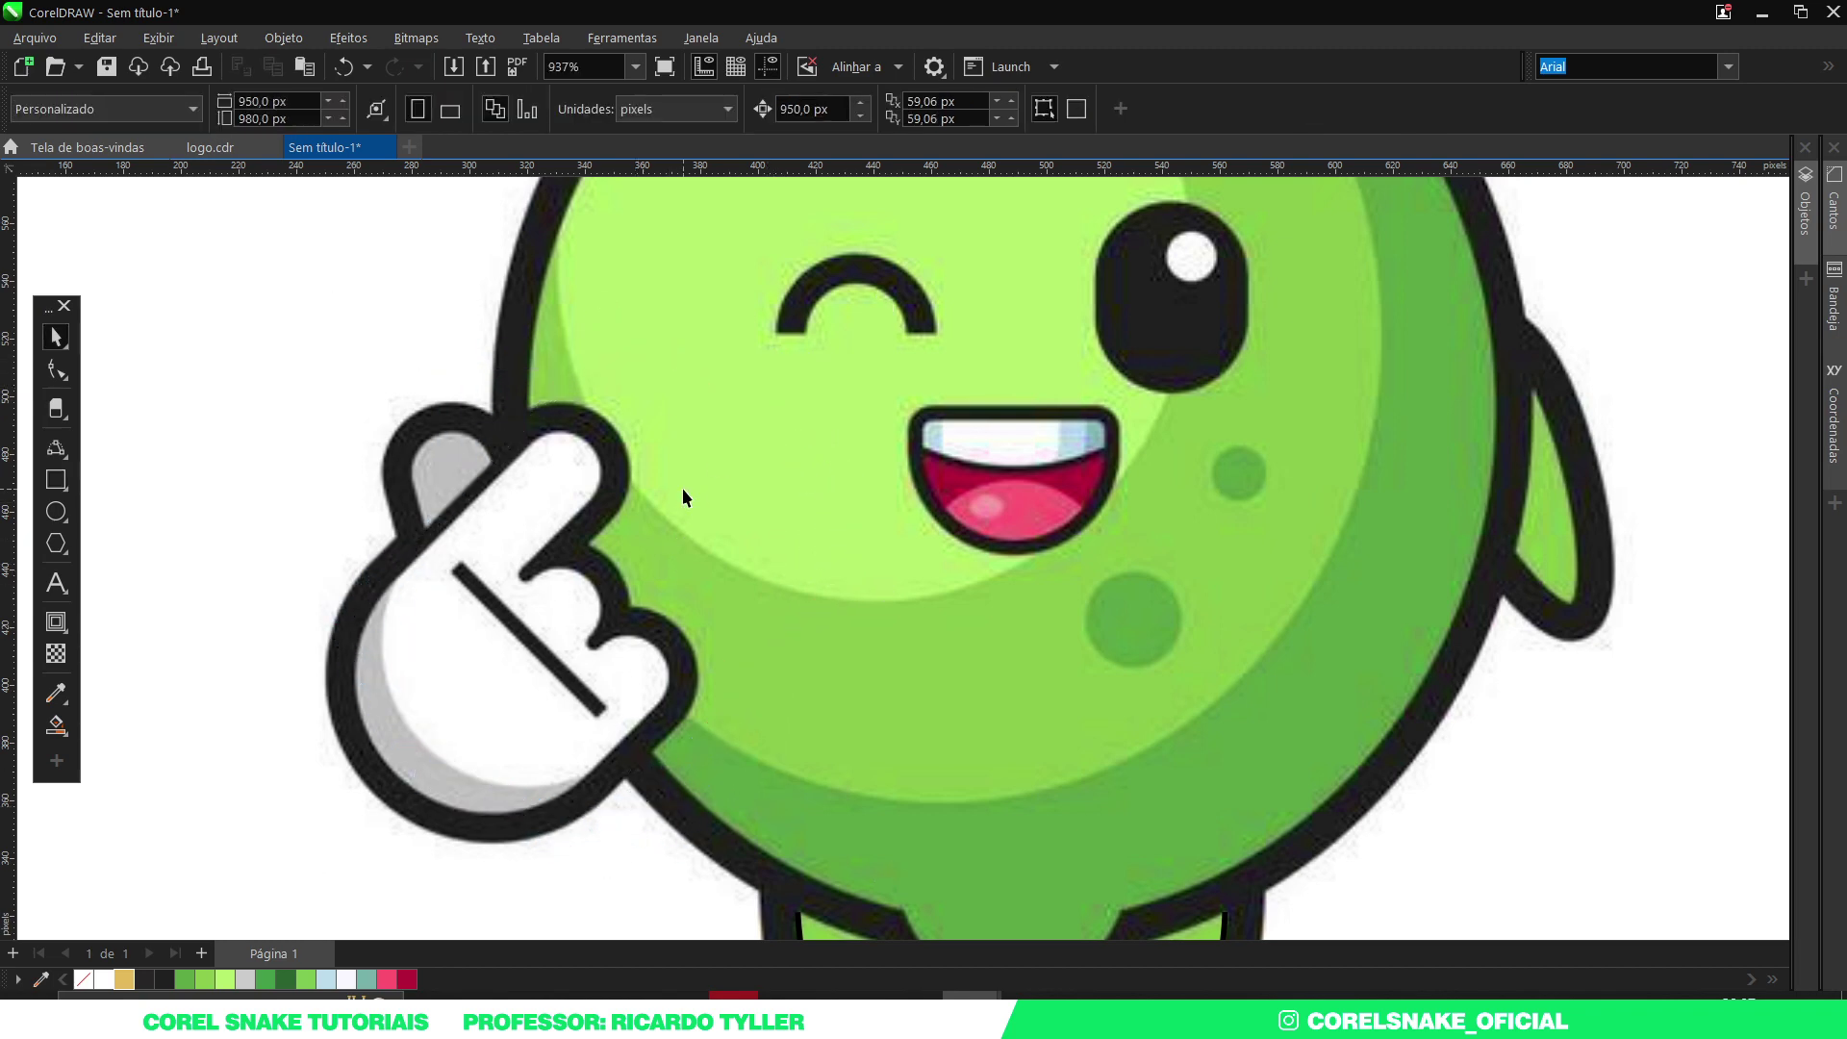
Try building a tilted rectangle over the hand with the 3-point rectangle tool.
{"action": "left_click", "coordinate": [55, 453]}
{"action": "left_click", "coordinate": [56, 479]}
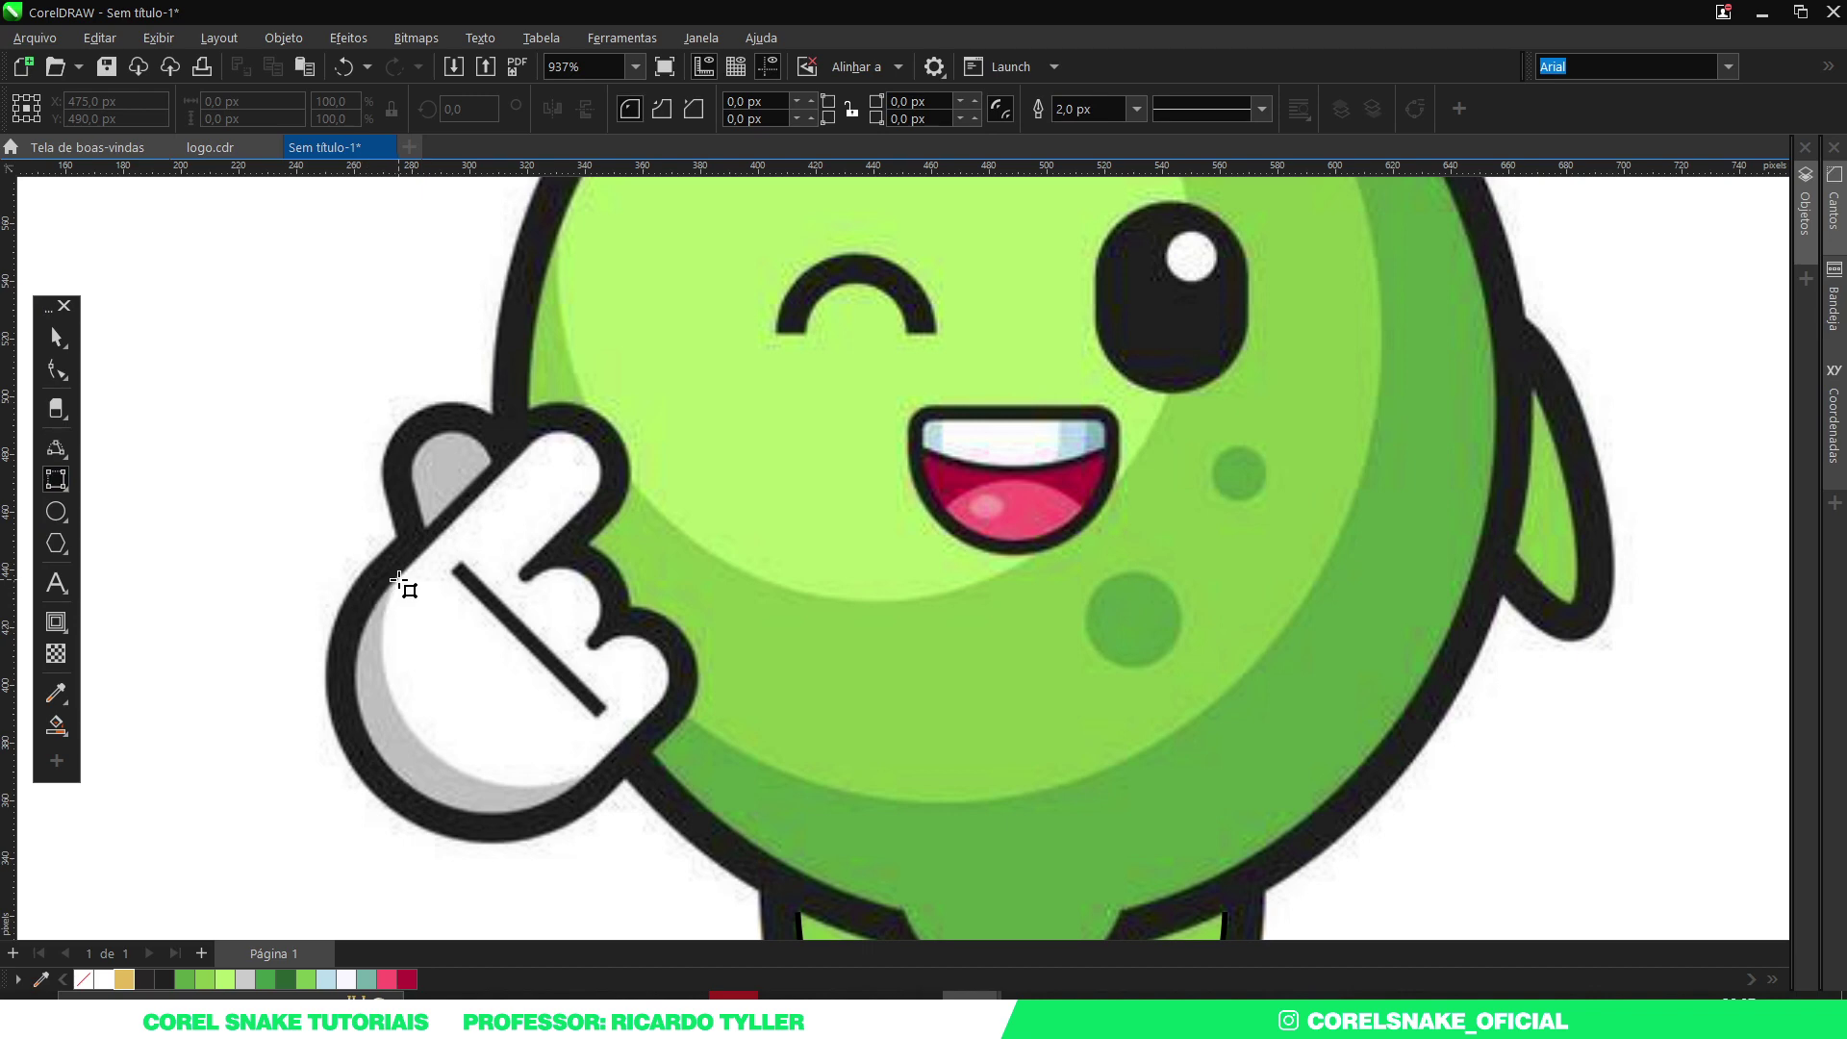
{"action": "left_click_drag", "start_coordinate": [399, 580], "coordinate": [587, 774]}
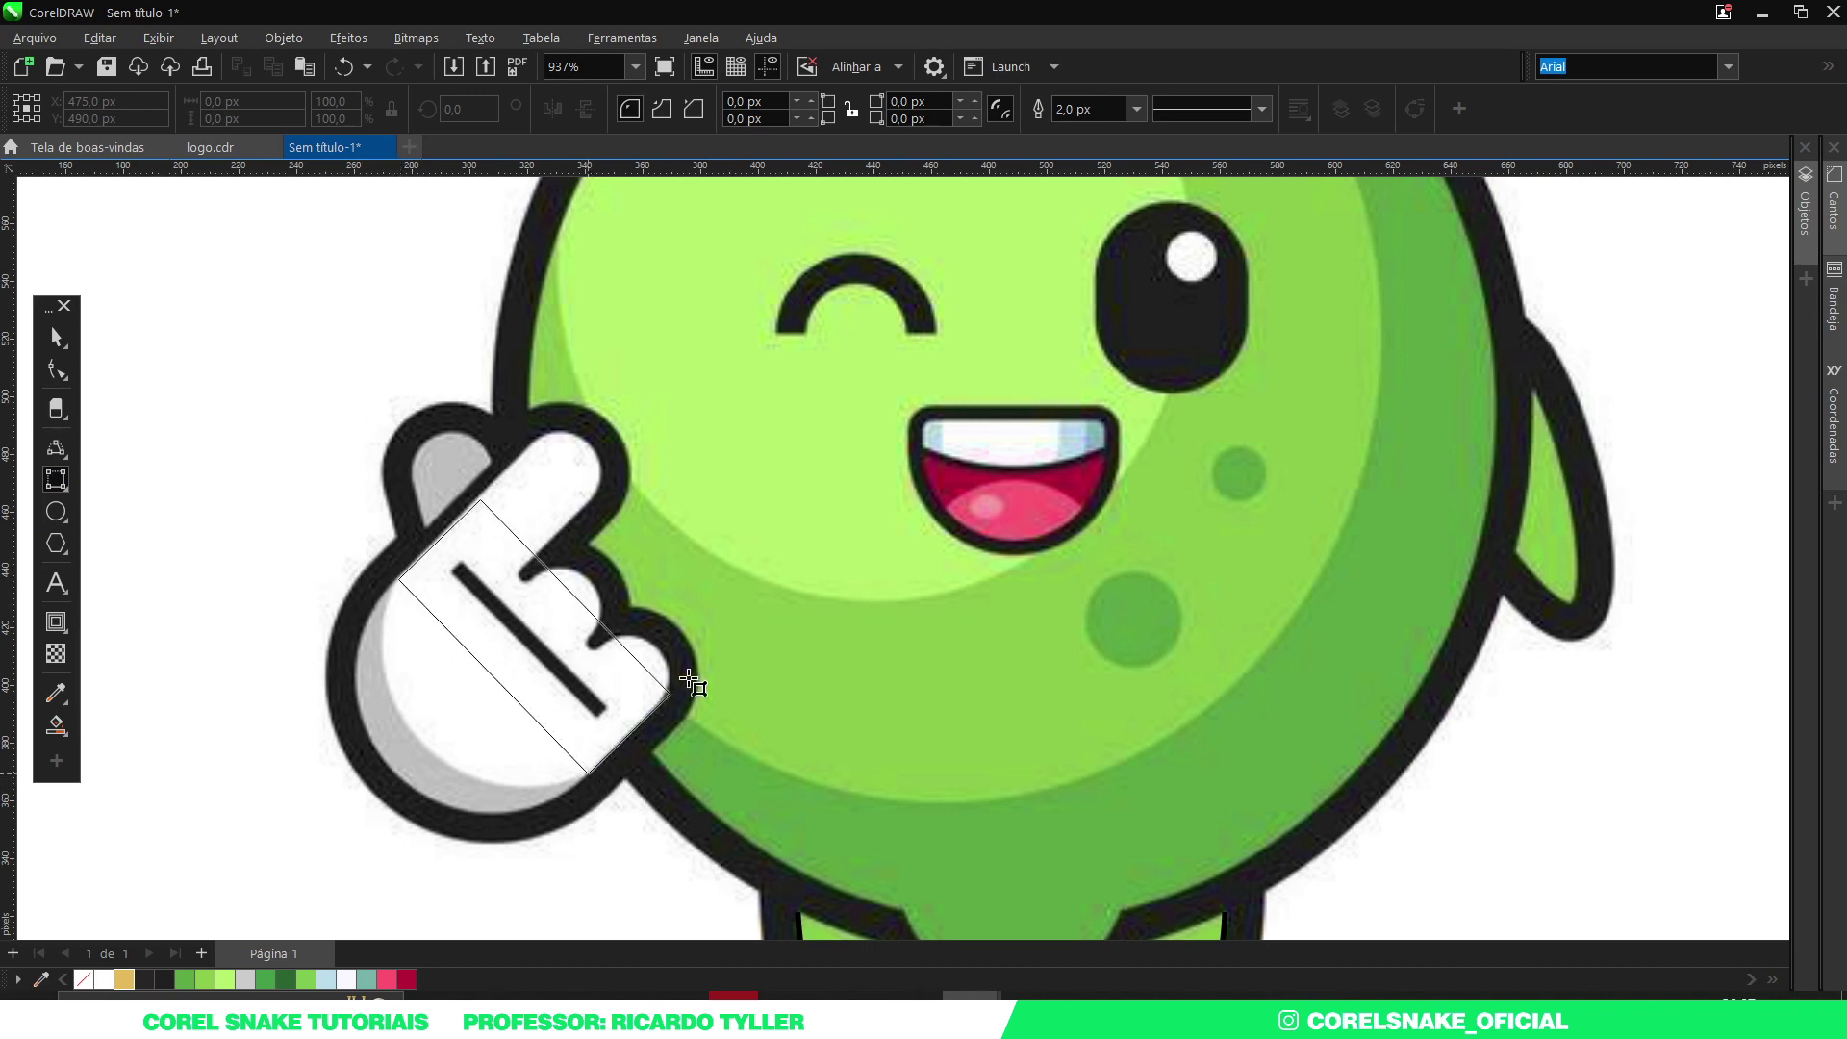
{"action": "left_click", "coordinate": [882, 487]}
{"action": "left_click_drag", "start_coordinate": [766, 517], "coordinate": [671, 613]}
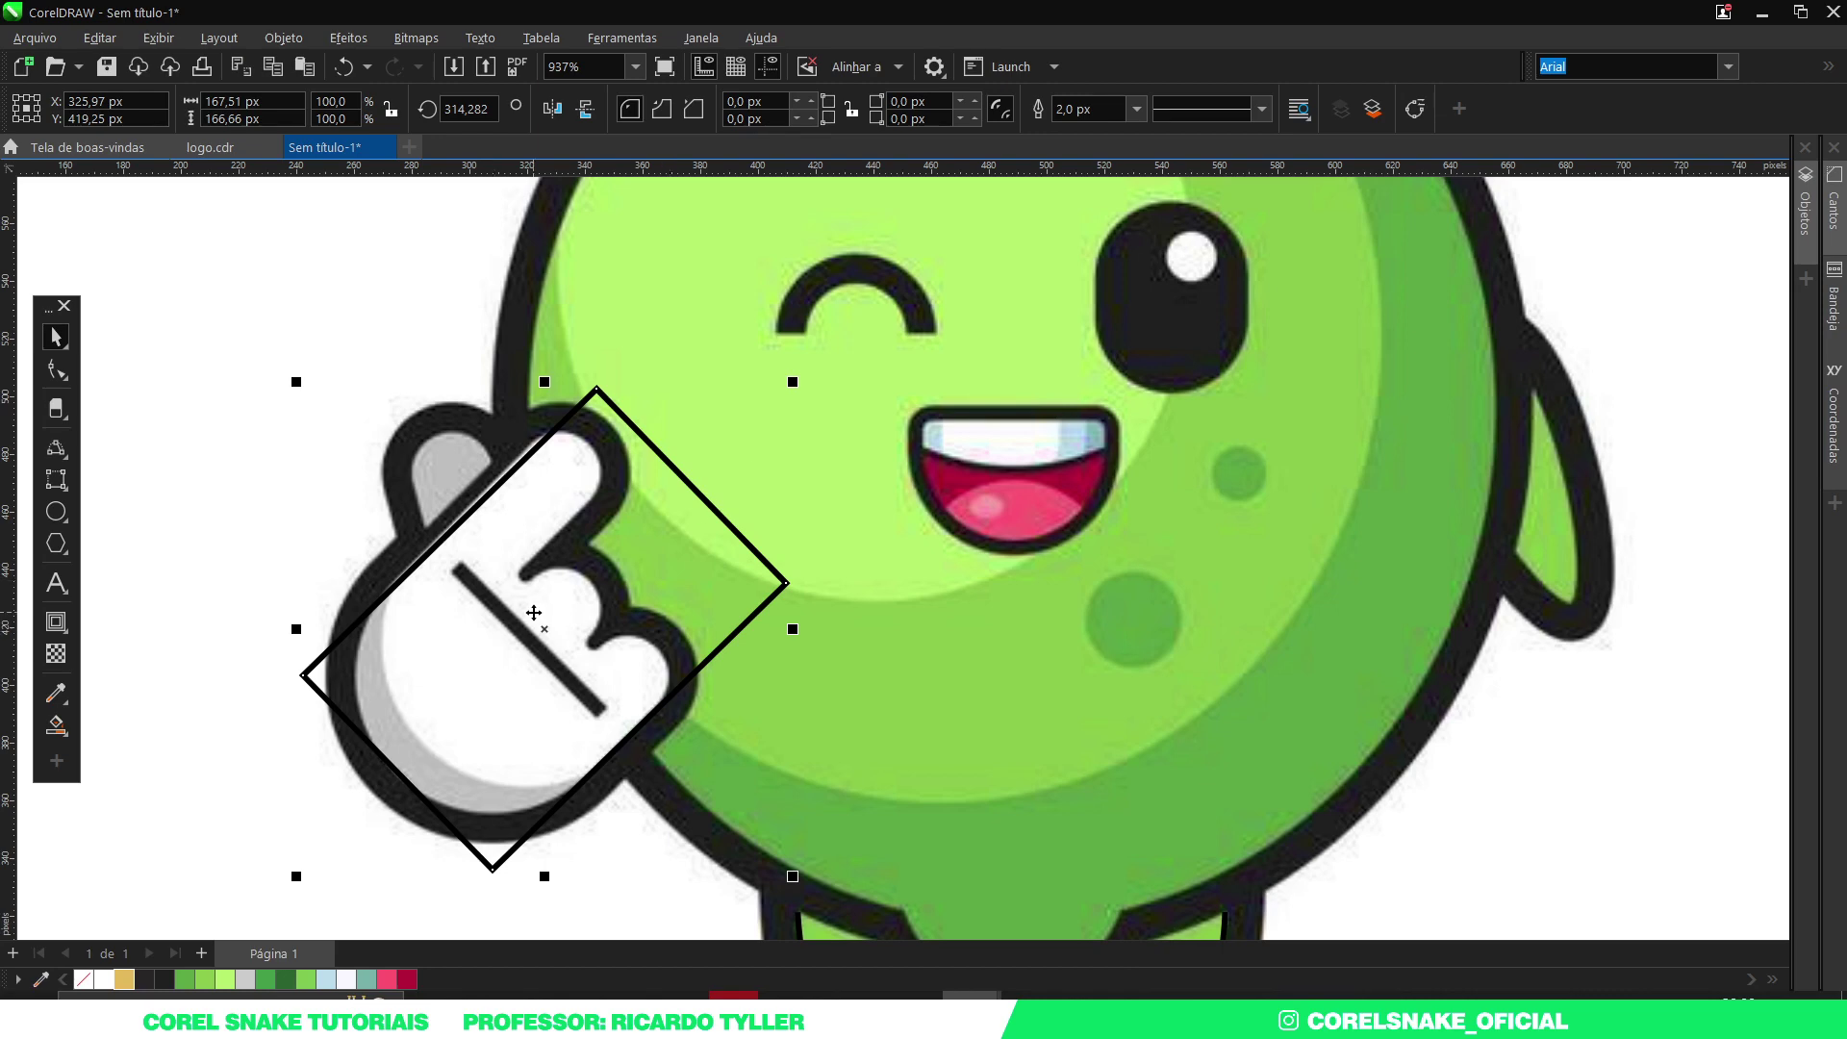
{"action": "key", "text": "Delete"}
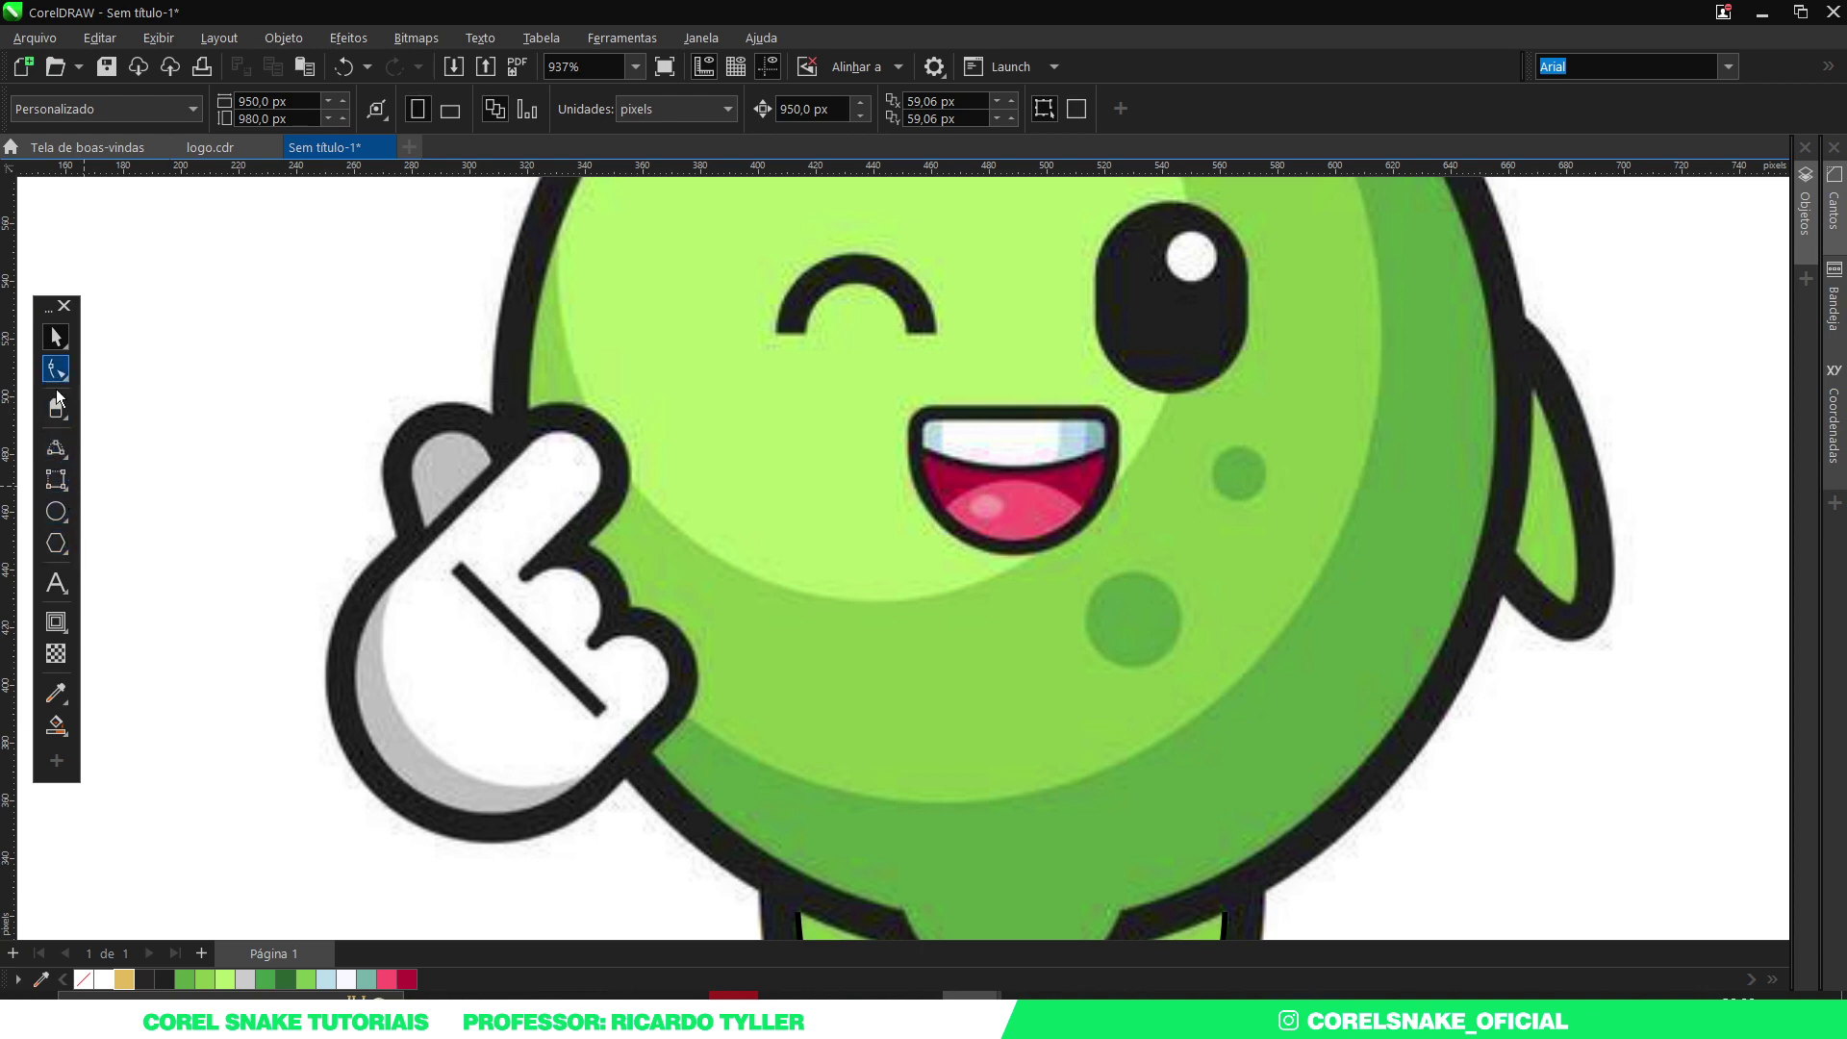
Draw a straight Pen line along the index finger's upper edge, spanning about 36.5 by 37 px.
{"action": "left_click", "coordinate": [60, 450]}
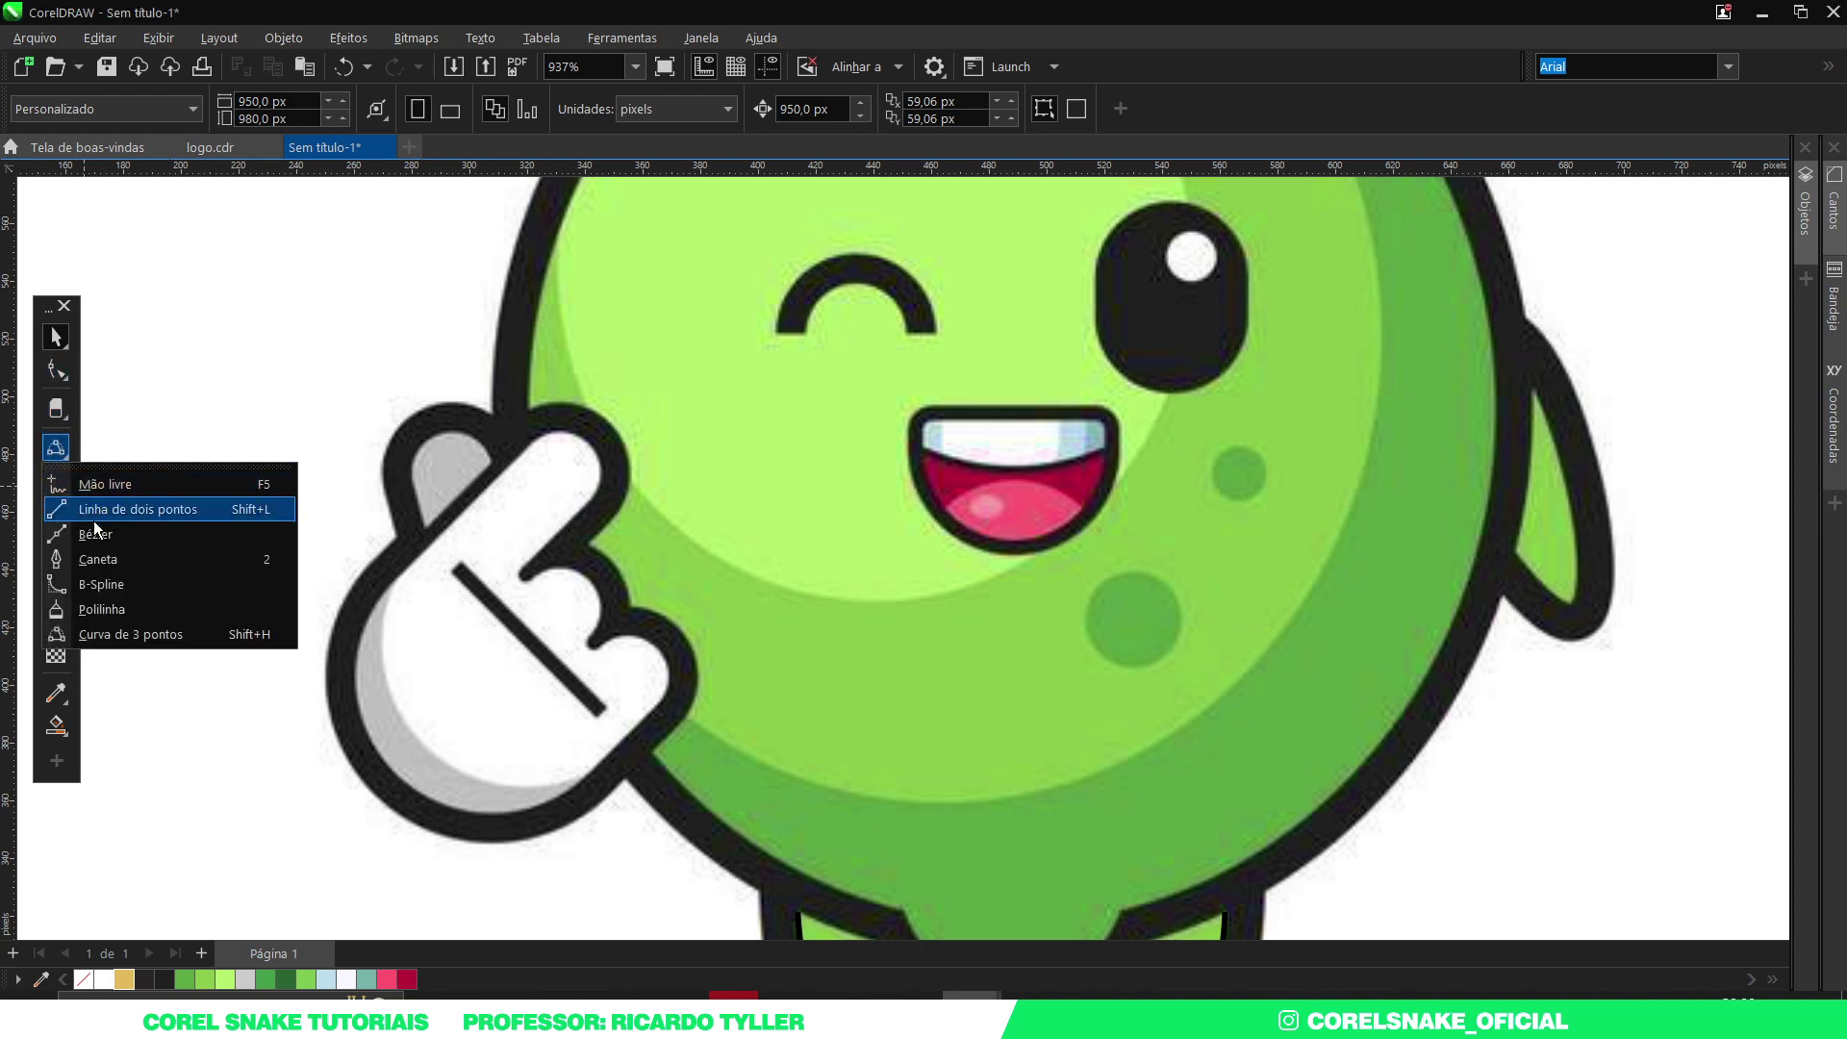
{"action": "left_click", "coordinate": [97, 559]}
{"action": "scroll", "coordinate": [425, 541], "scroll_direction": "up", "scroll_amount": 5}
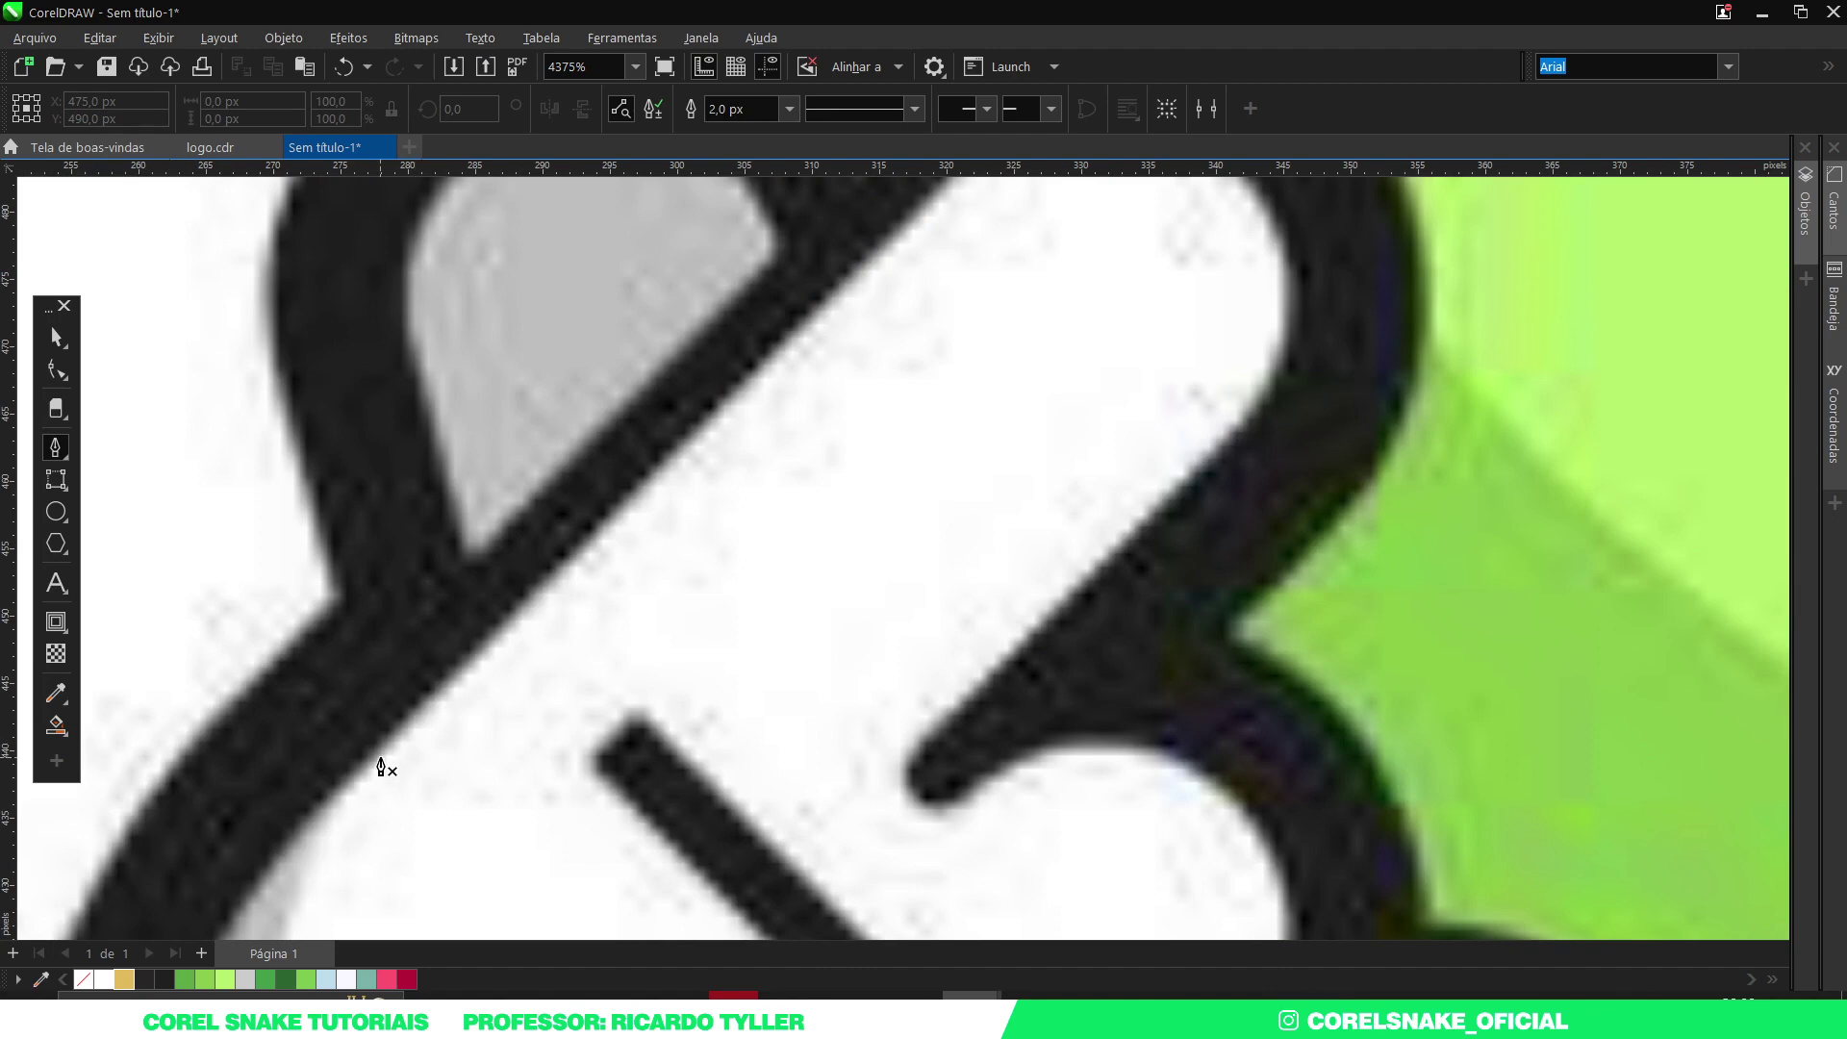
{"action": "double_click", "coordinate": [873, 258]}
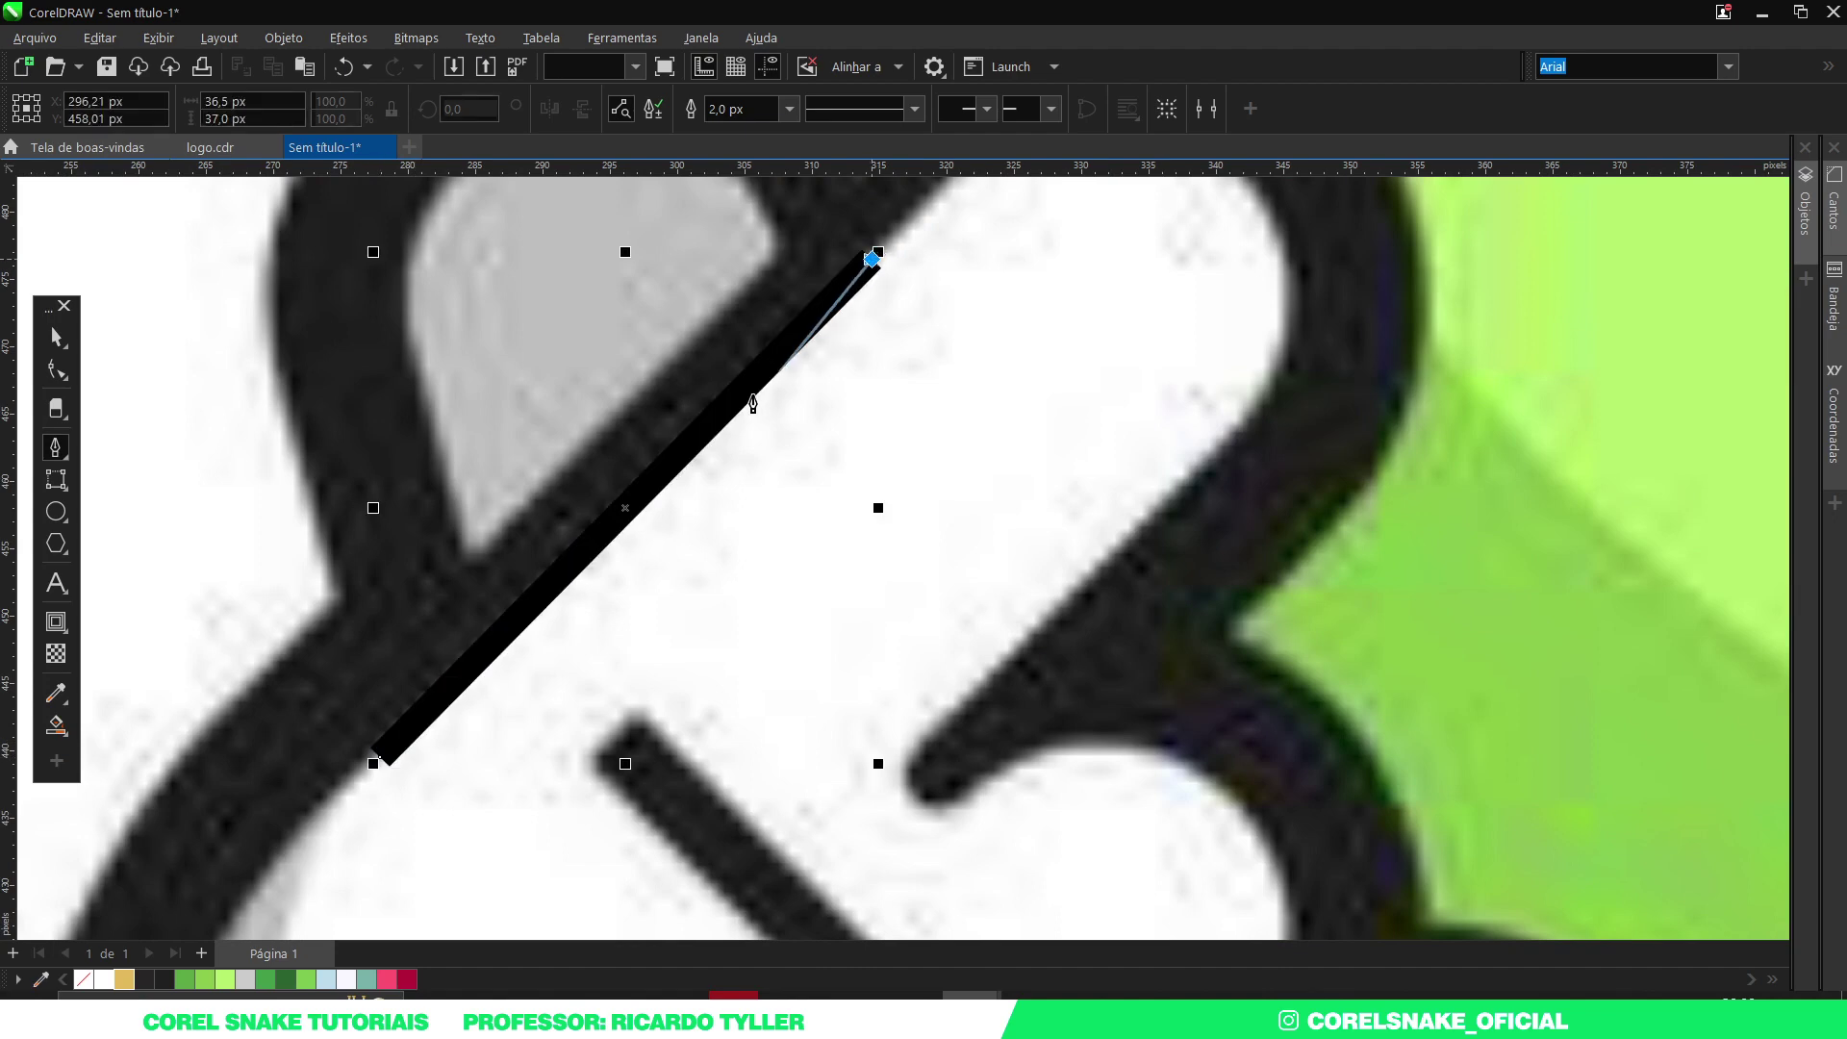
{"action": "scroll", "coordinate": [574, 527], "scroll_direction": "down", "scroll_amount": 4}
{"action": "key", "text": "space"}
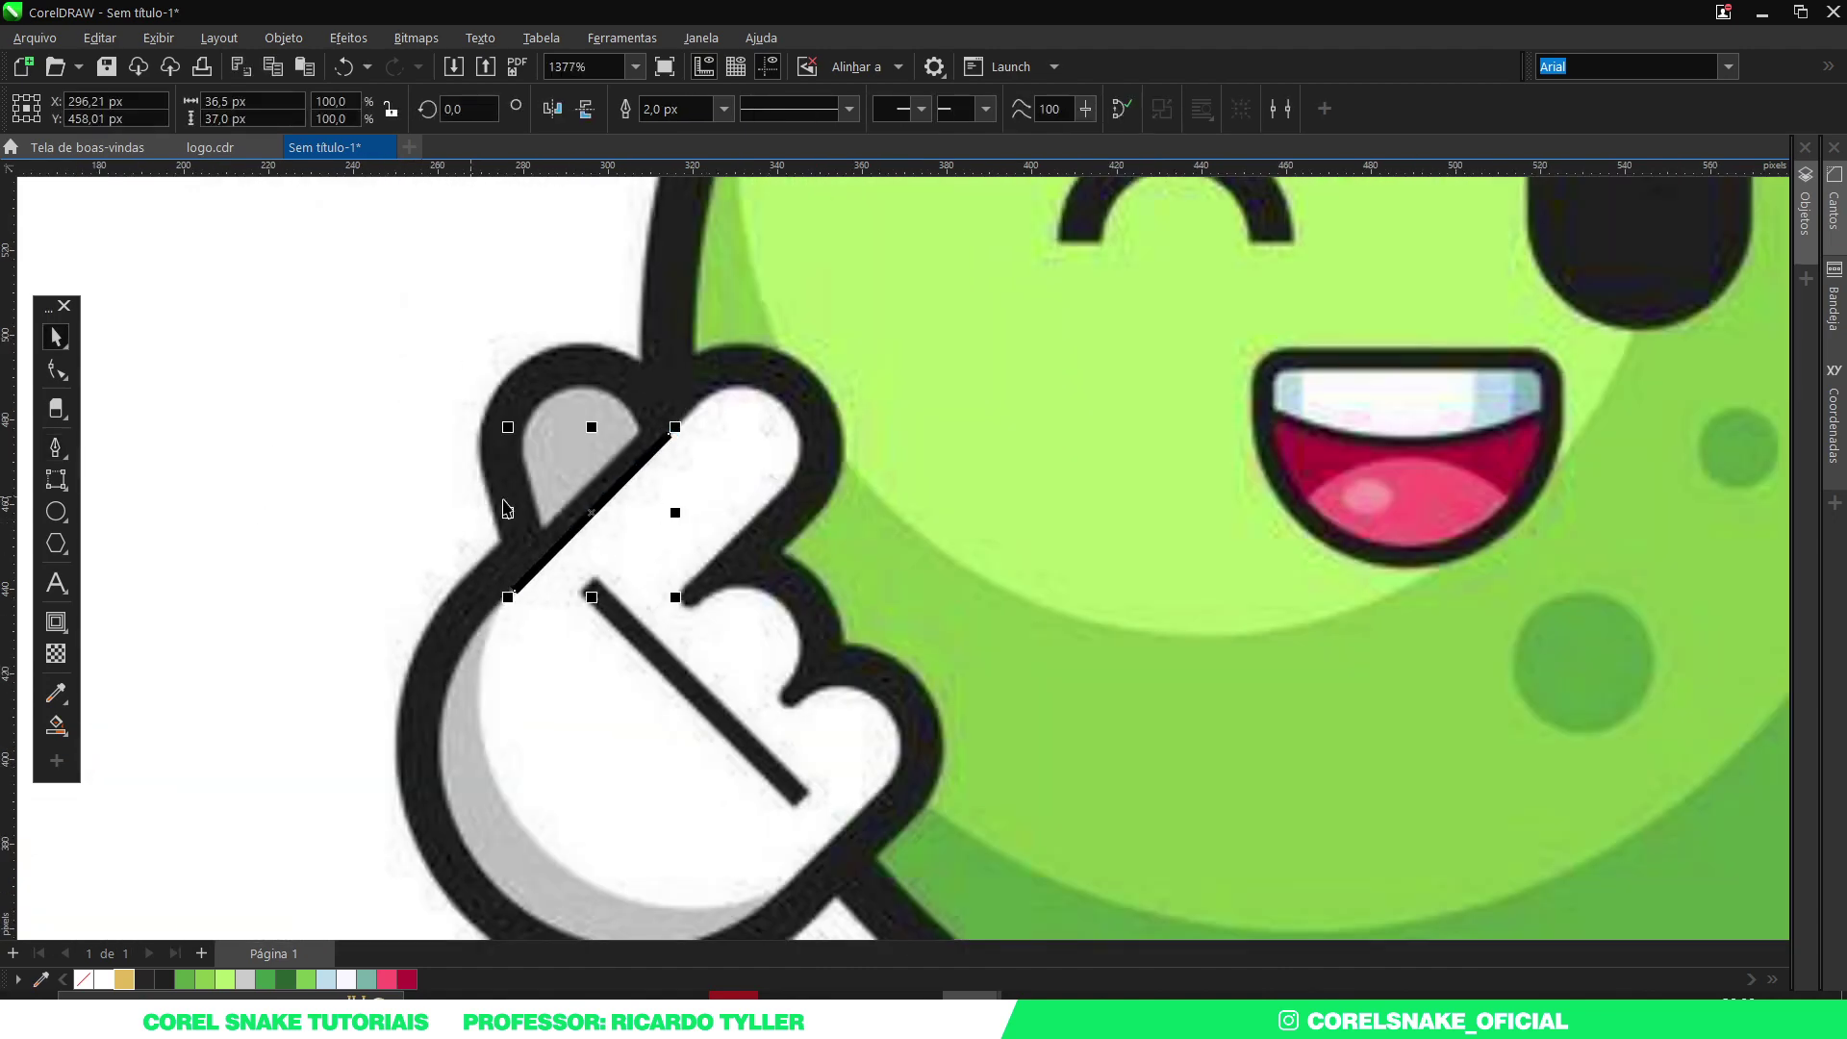
Rotate the reference line 45° to vertical to determine the hand's tilt angle.
{"action": "scroll", "coordinate": [507, 510], "scroll_direction": "up", "scroll_amount": 1}
{"action": "left_click", "coordinate": [610, 515]}
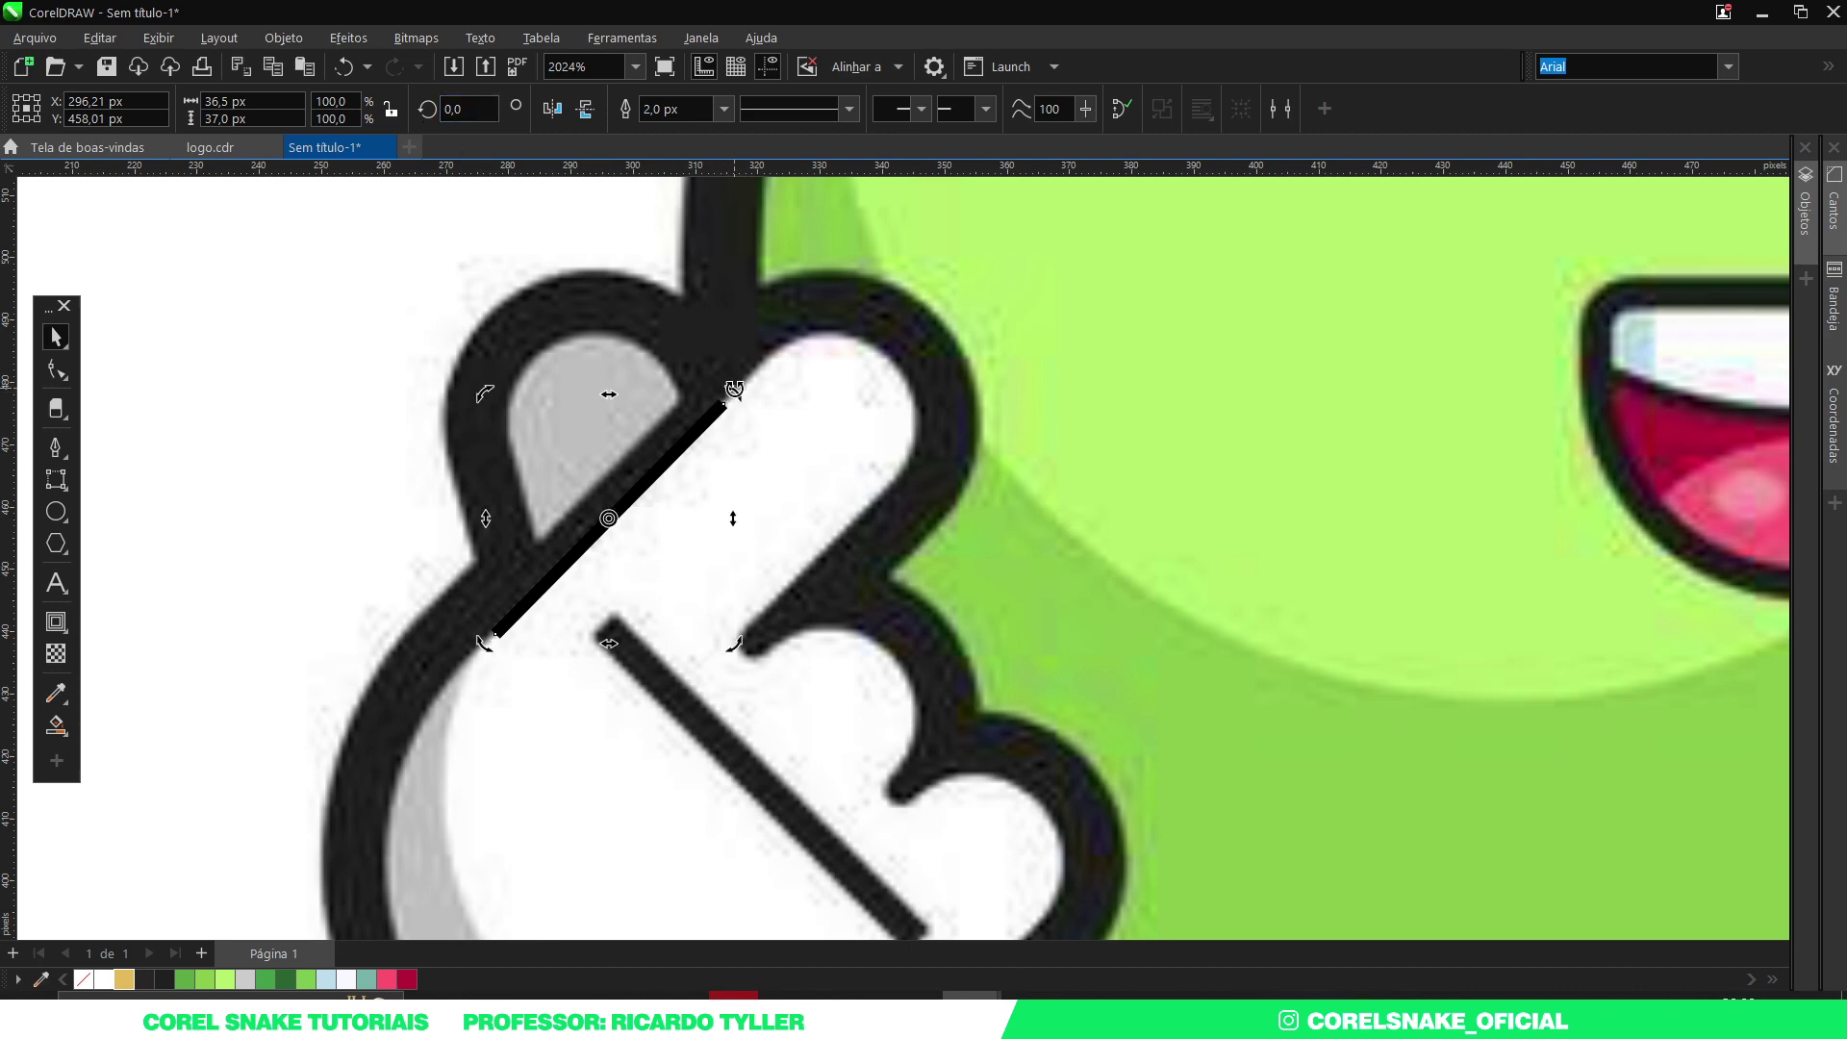
{"action": "left_click_drag", "start_coordinate": [734, 388], "coordinate": [621, 288]}
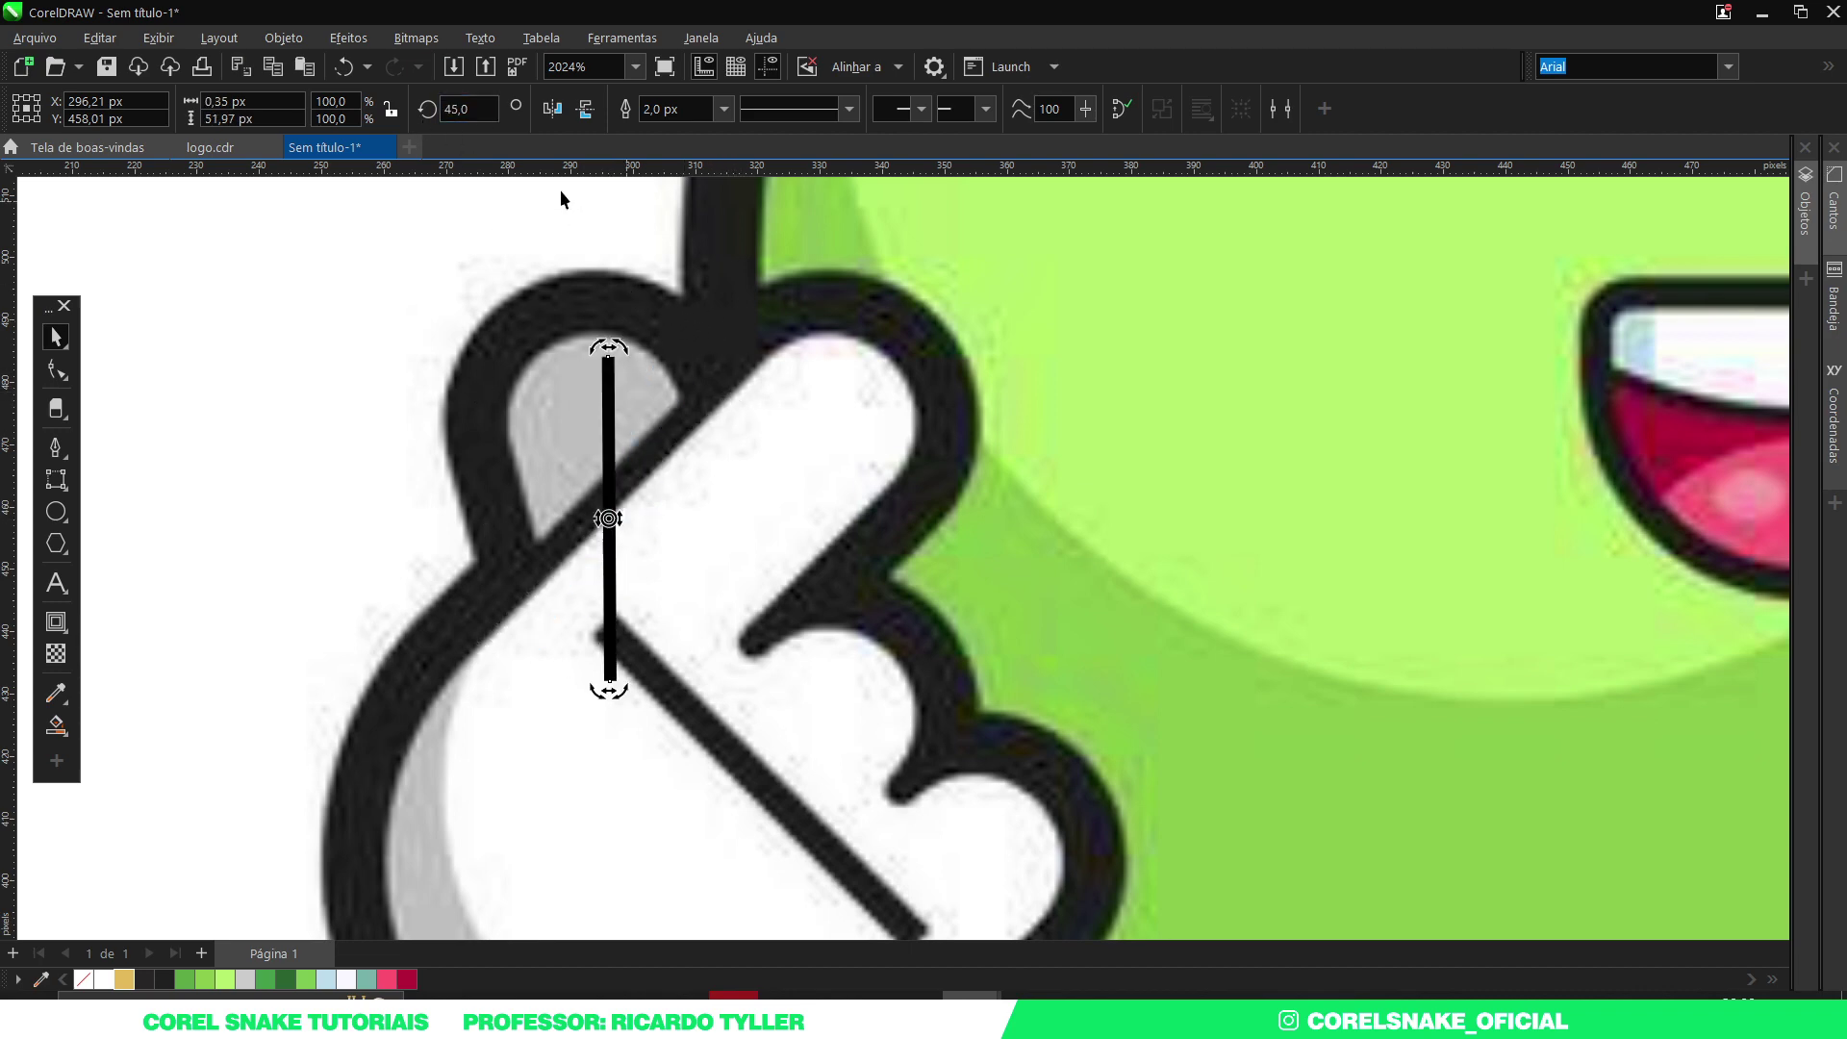
{"action": "left_click", "coordinate": [458, 109]}
Delete the reference line drawn on the index finger.
{"action": "scroll", "coordinate": [609, 409], "scroll_direction": "down", "scroll_amount": 4}
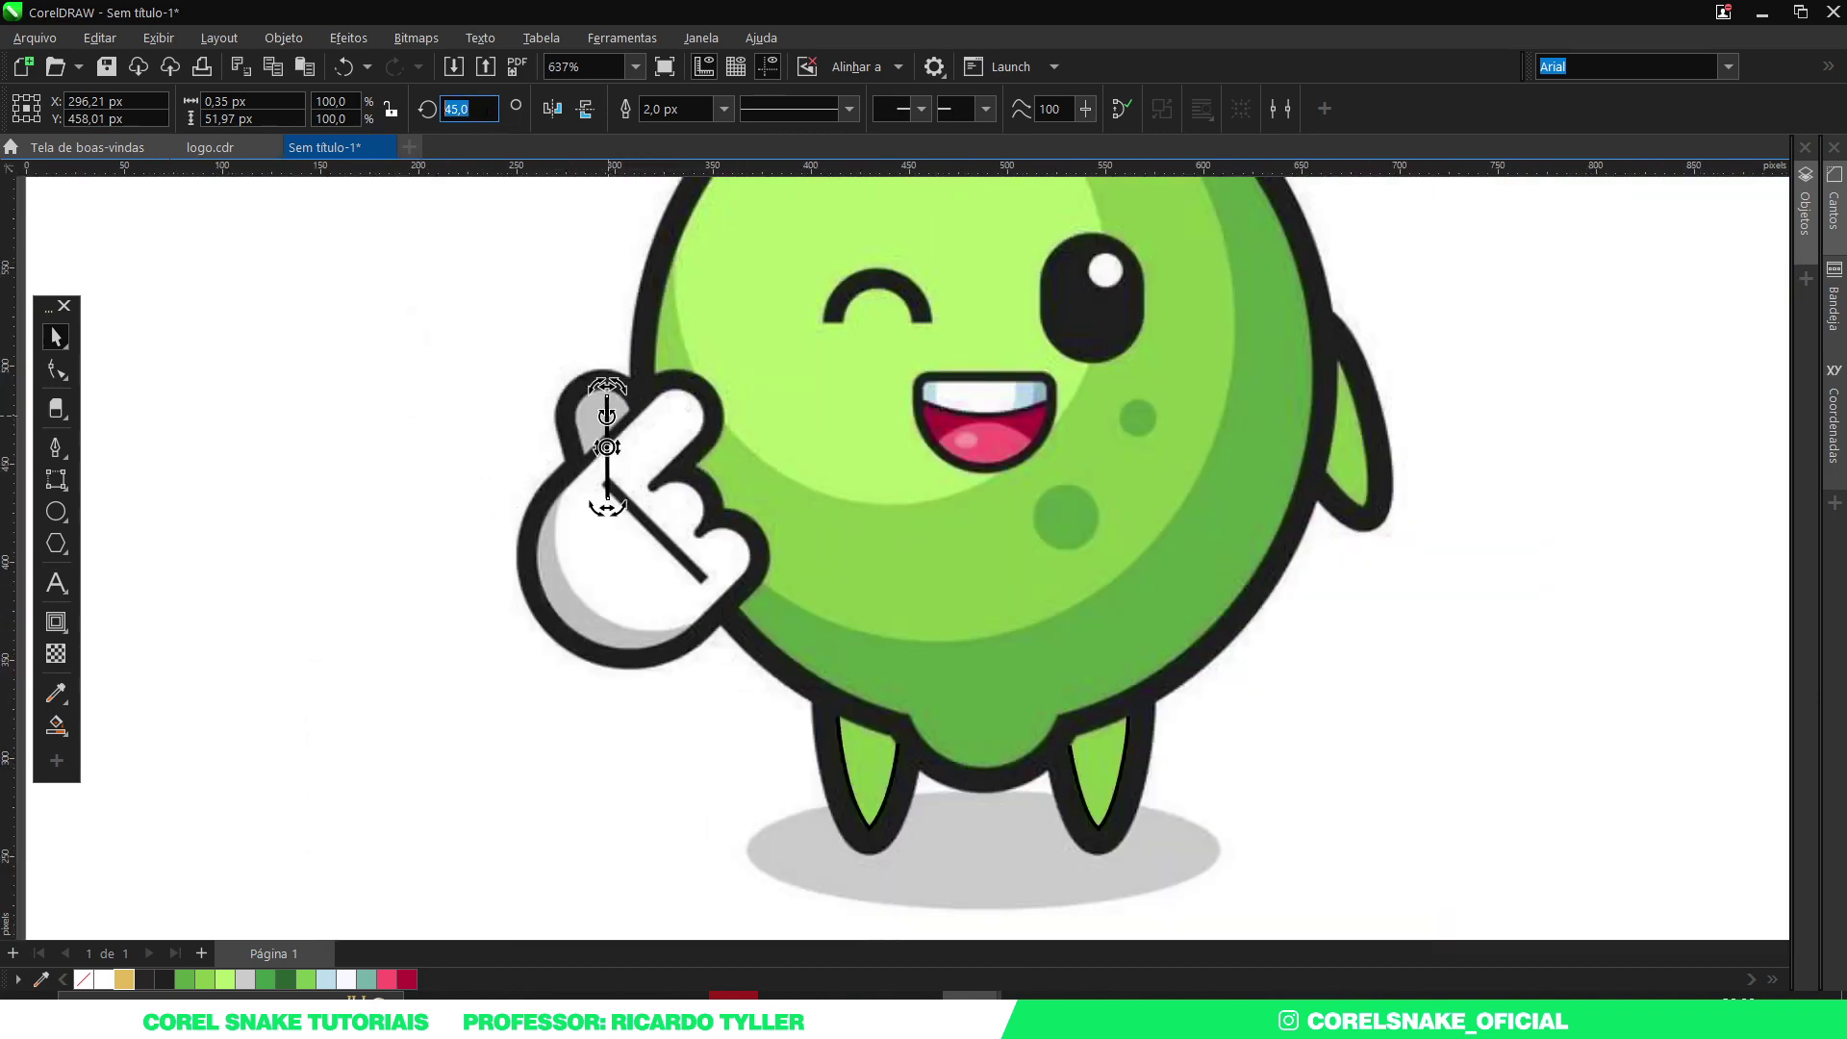
{"action": "scroll", "coordinate": [607, 414], "scroll_direction": "down", "scroll_amount": 1}
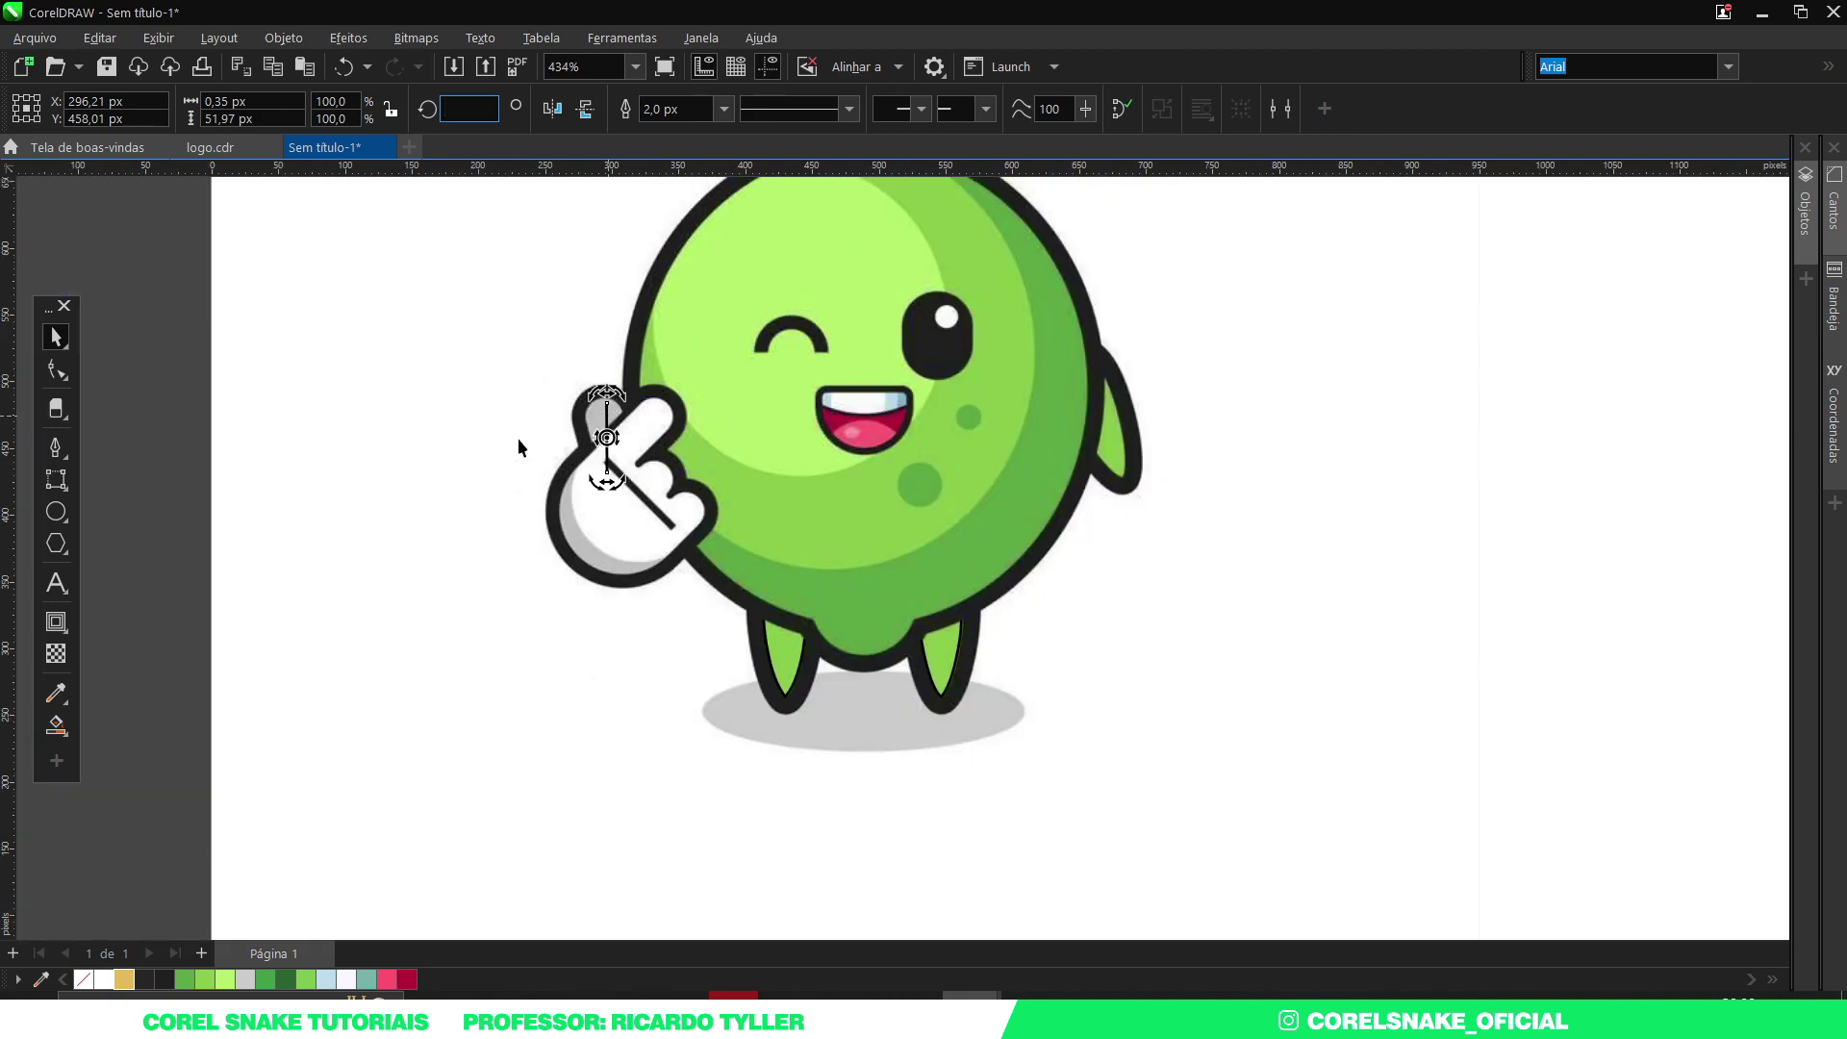
{"action": "left_click_drag", "start_coordinate": [158, 363], "coordinate": [713, 524]}
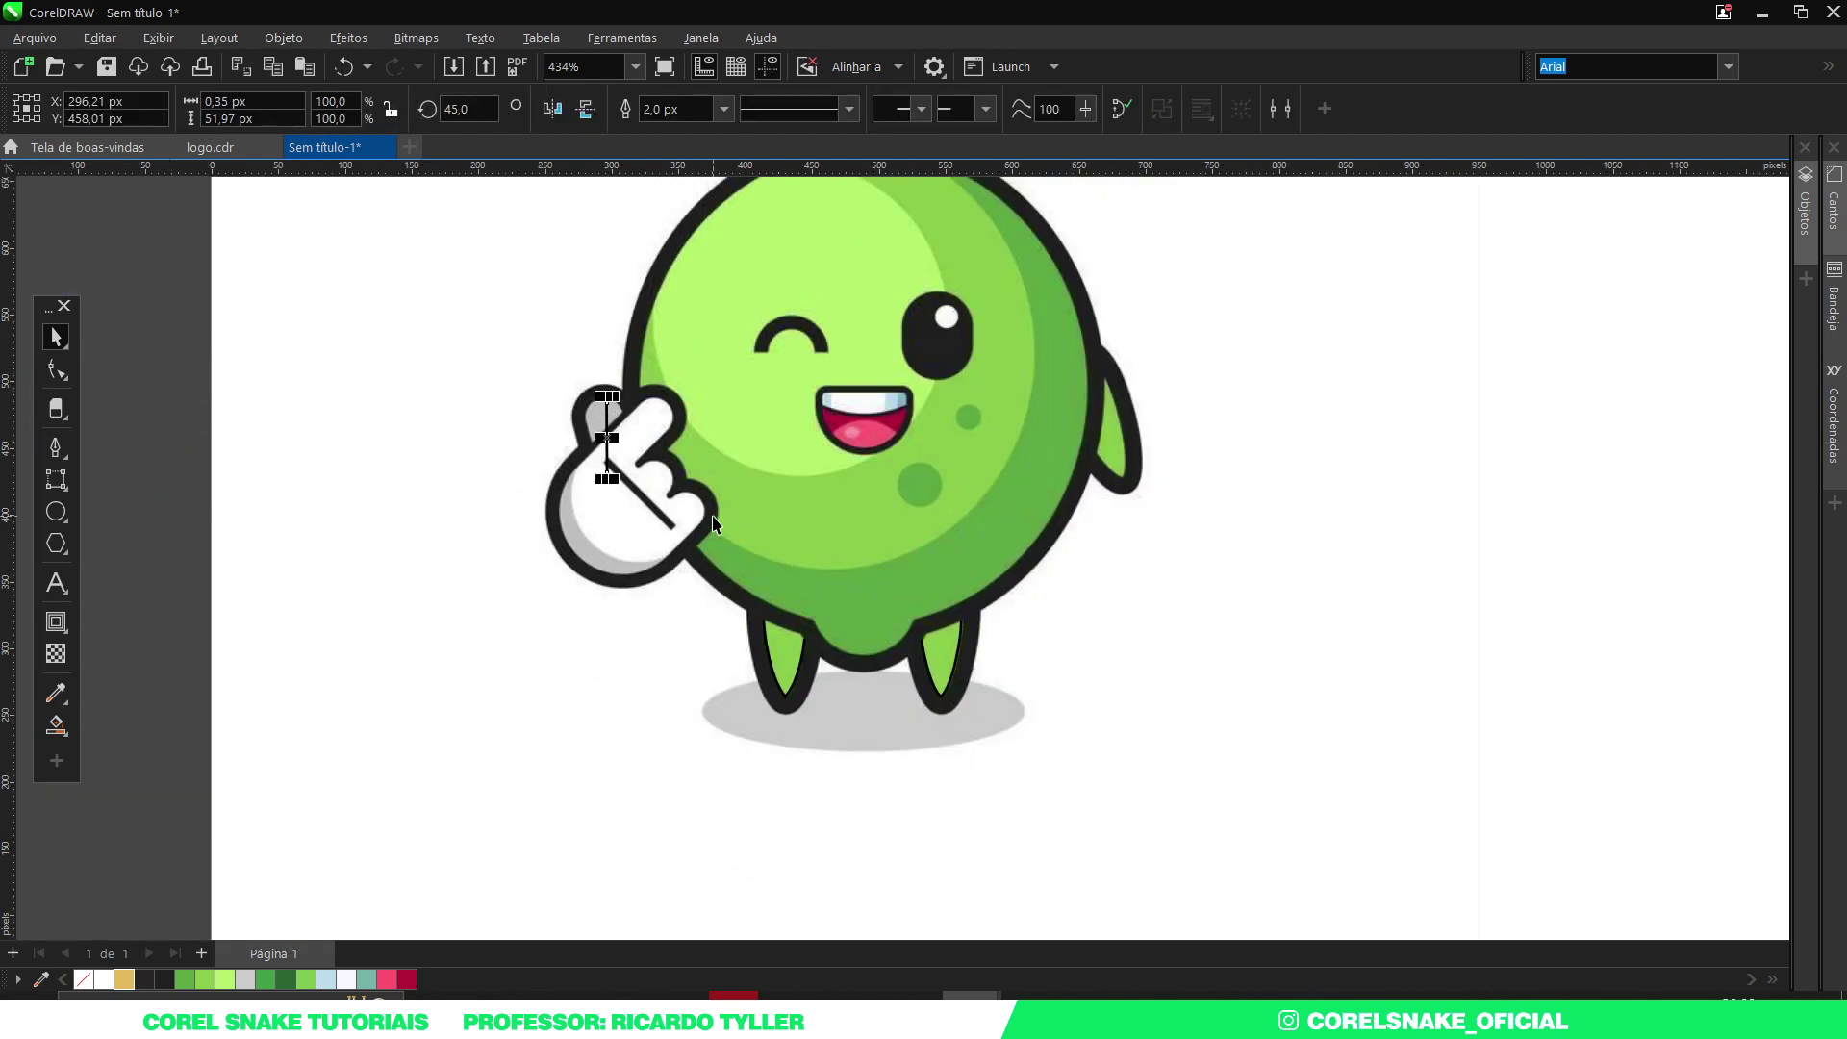
{"action": "key", "text": "Escape"}
{"action": "scroll", "coordinate": [692, 528], "scroll_direction": "down", "scroll_amount": 1}
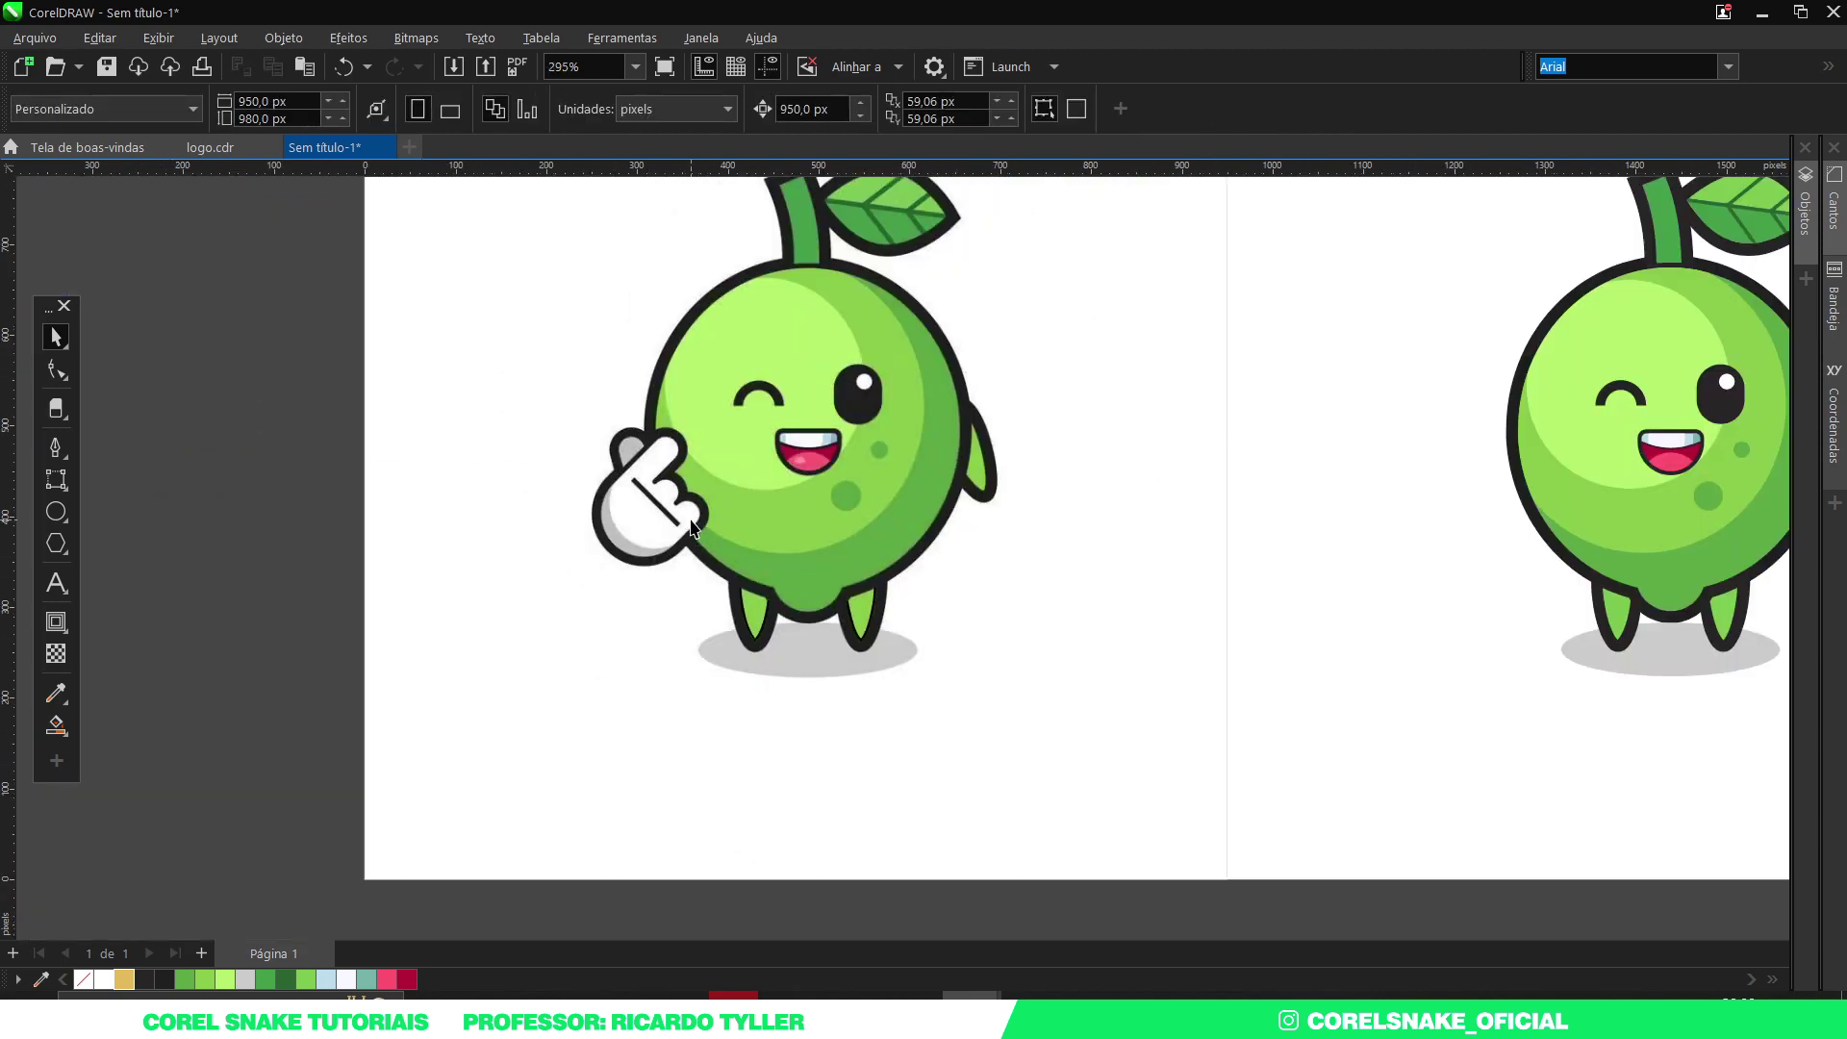
Rotate the lime character's reference bitmap to 45° so the hand stands upright.
{"action": "left_click", "coordinate": [733, 441]}
{"action": "left_click", "coordinate": [454, 108]}
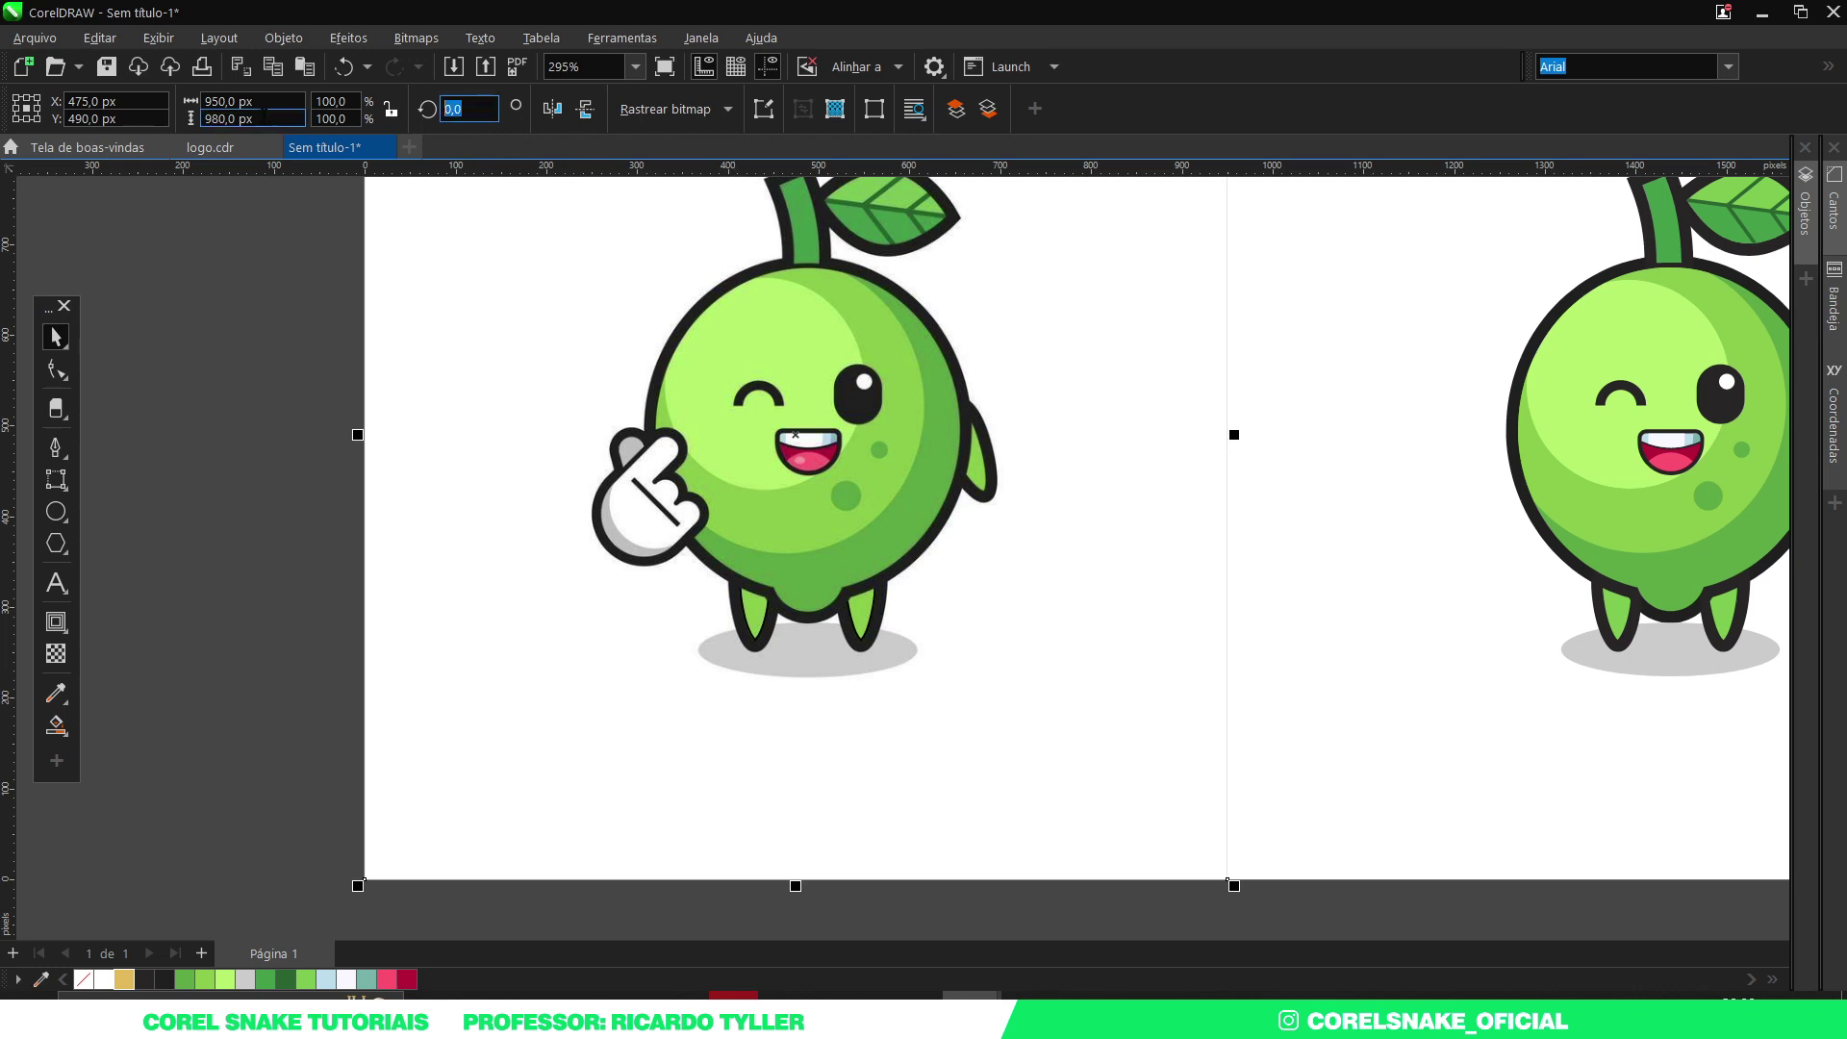
{"action": "type", "text": "45"}
{"action": "key", "text": "Return"}
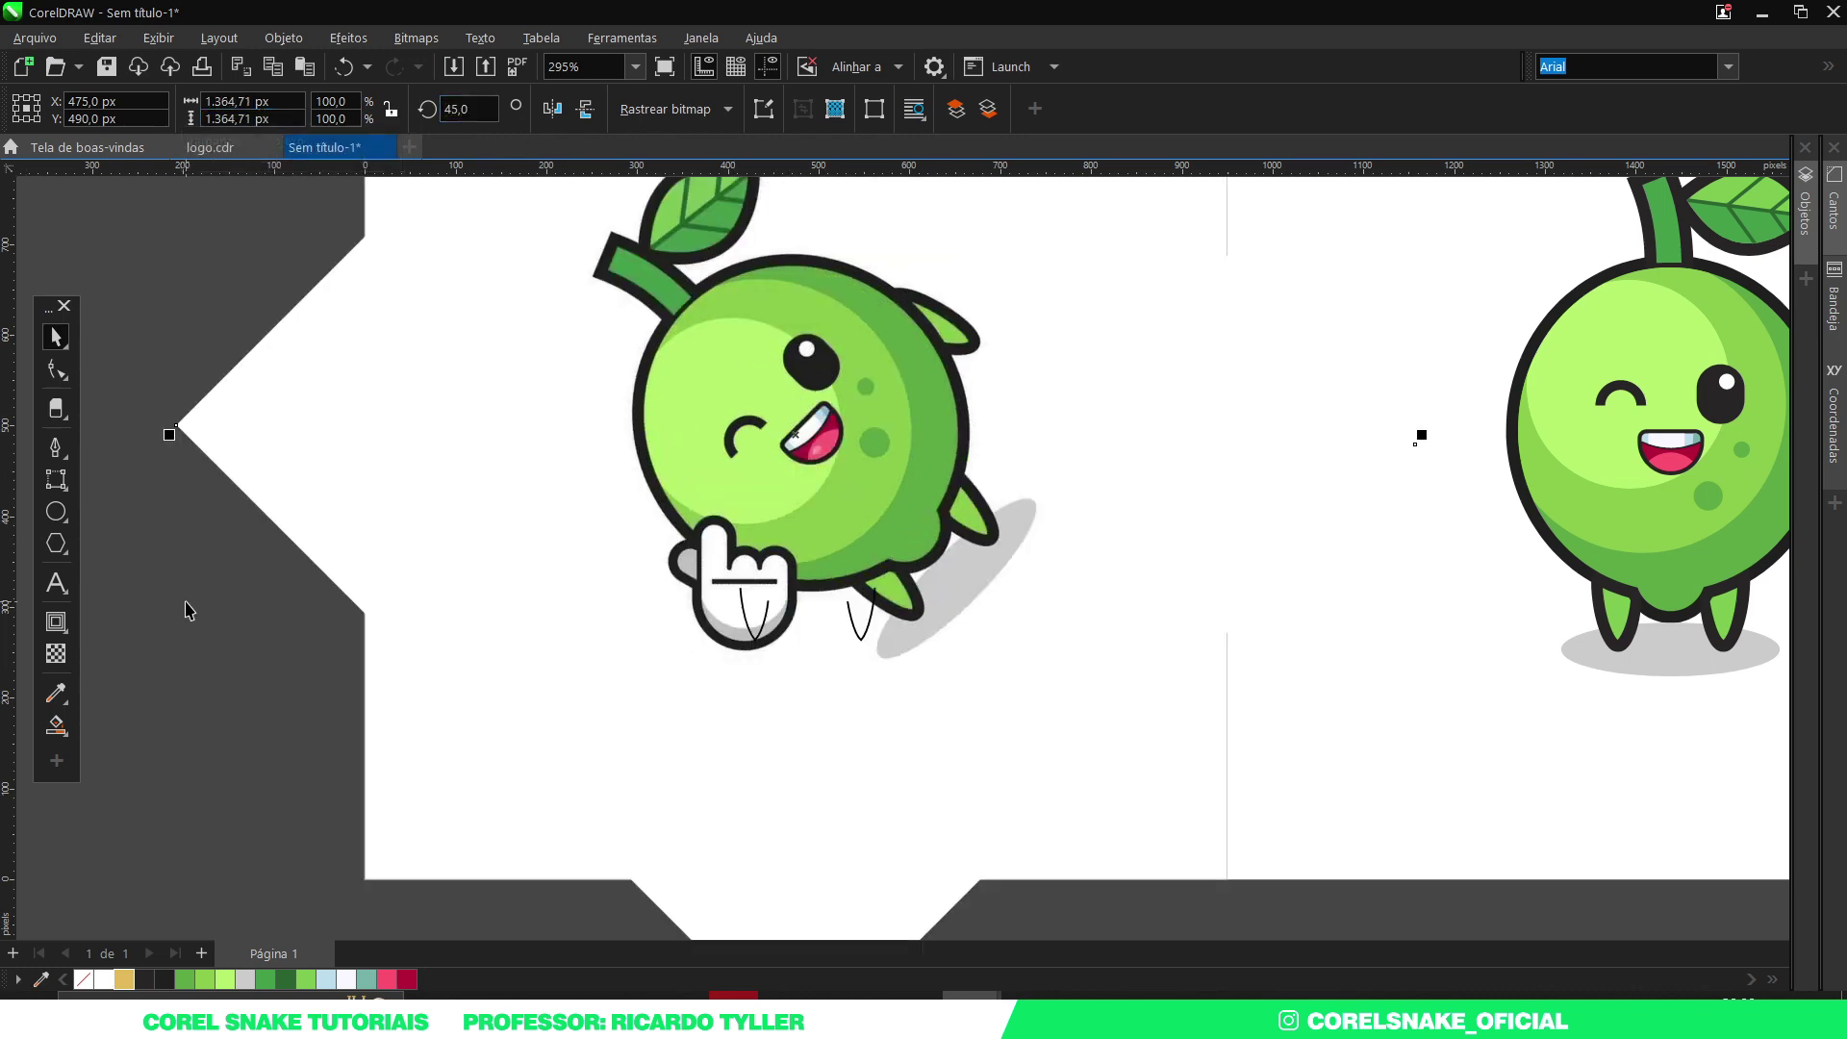
Delete the two loose leg outlines left over the rotated bitmap.
{"action": "left_click", "coordinate": [188, 611]}
{"action": "left_click_drag", "start_coordinate": [199, 497], "coordinate": [1062, 734]}
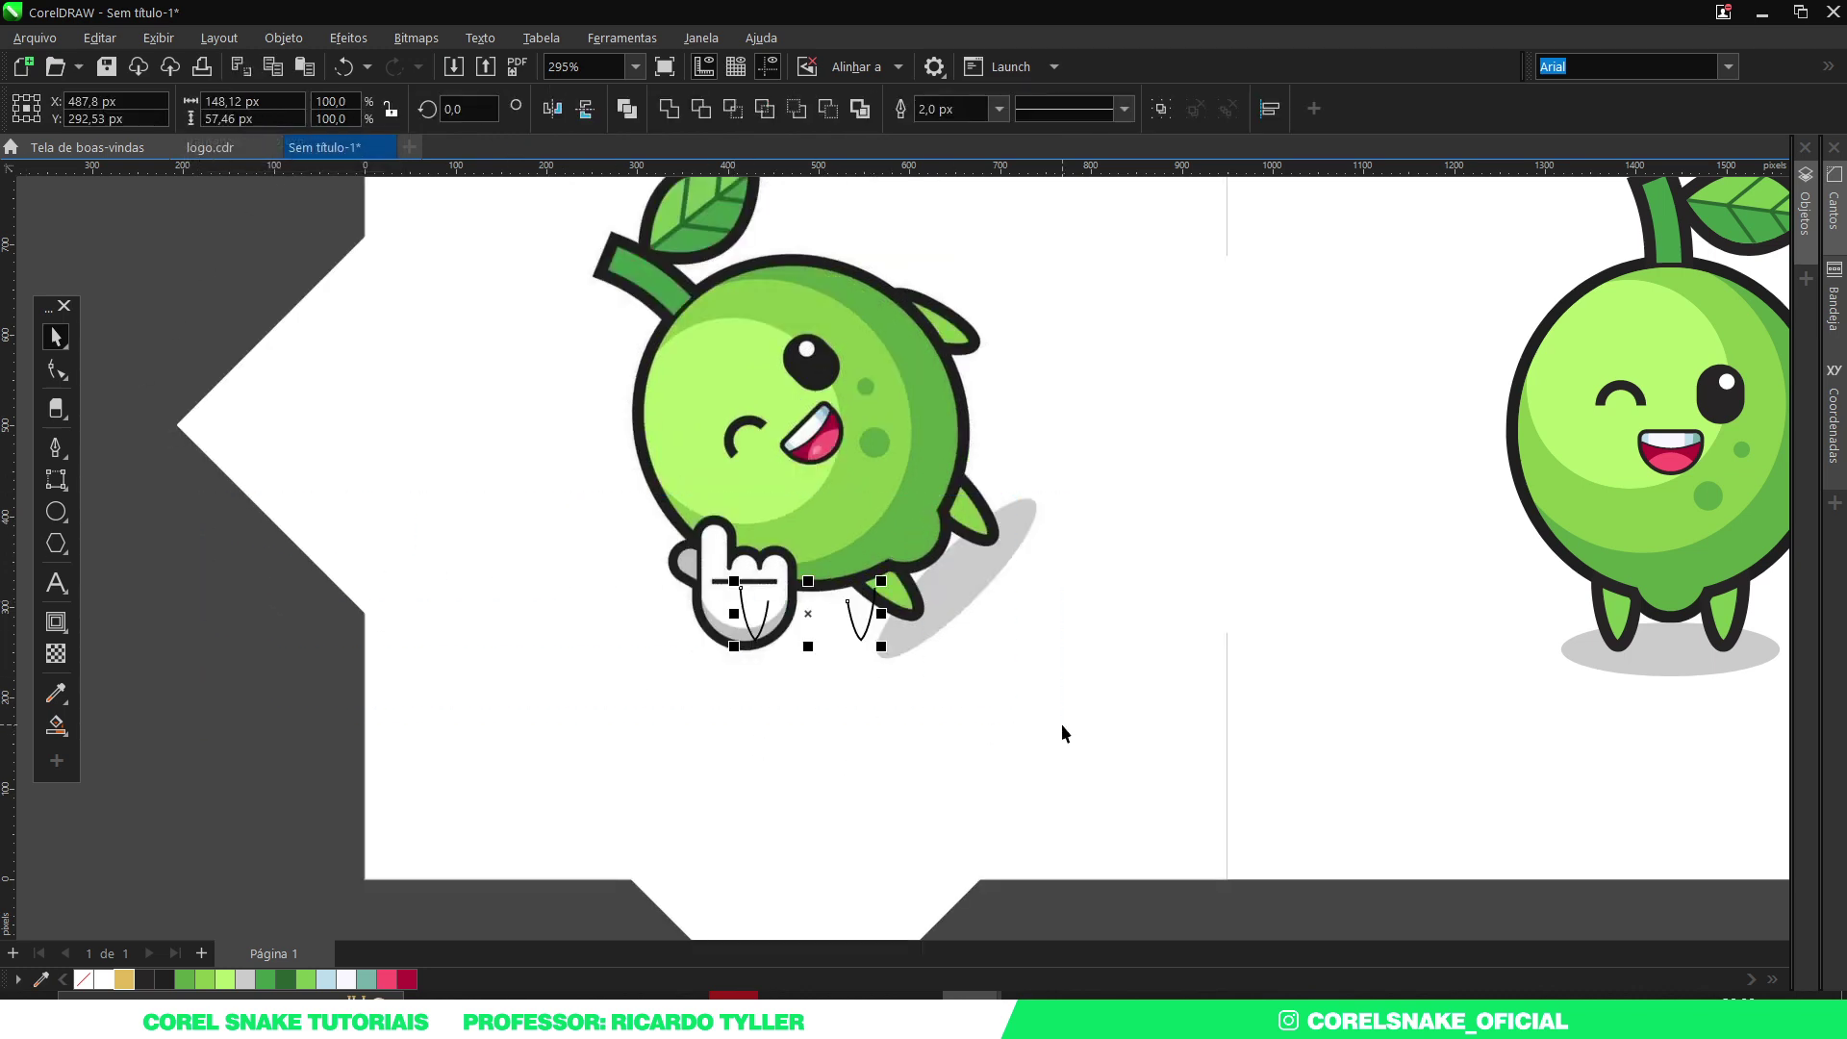
{"action": "key", "text": "Delete"}
Draw a rectangle about 94.6 by 100.3 px over the palm, from the knuckles to the palm's lower edge.
{"action": "scroll", "coordinate": [801, 546], "scroll_direction": "up", "scroll_amount": 4}
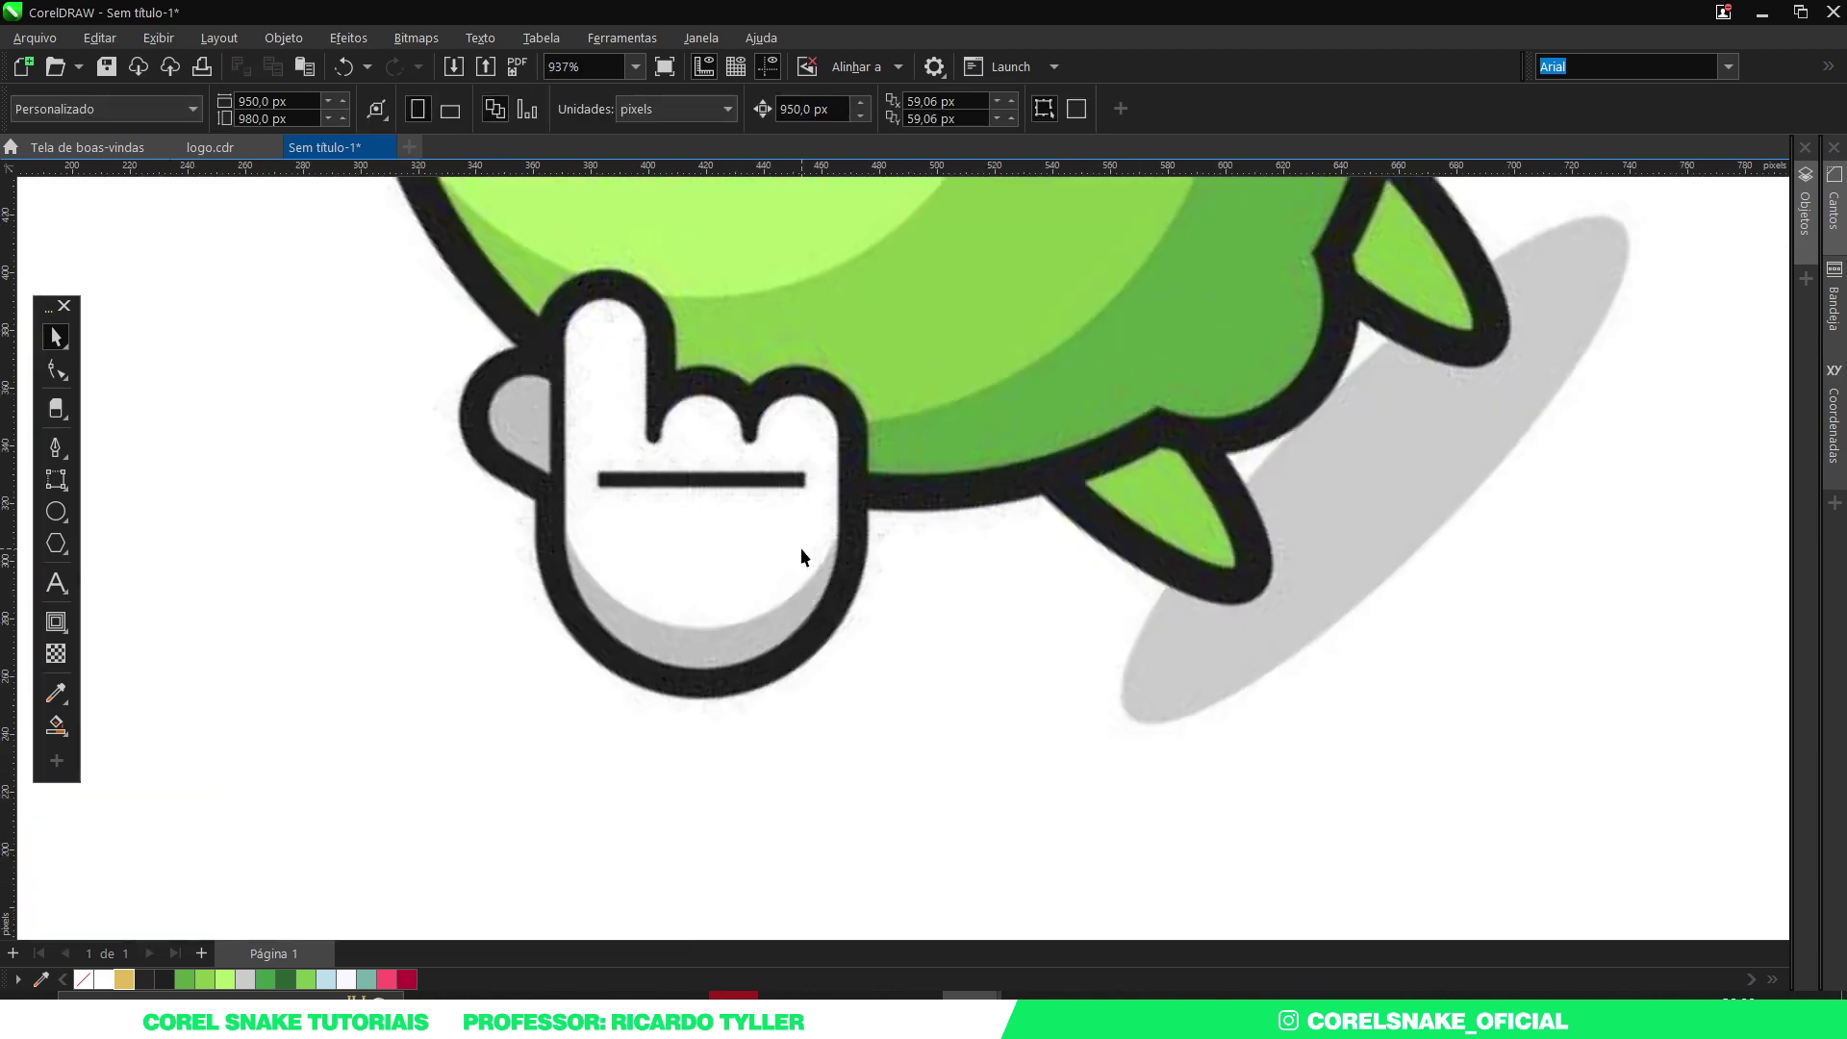
{"action": "scroll", "coordinate": [725, 581], "scroll_direction": "down", "scroll_amount": 2}
{"action": "scroll", "coordinate": [721, 553], "scroll_direction": "up", "scroll_amount": 2}
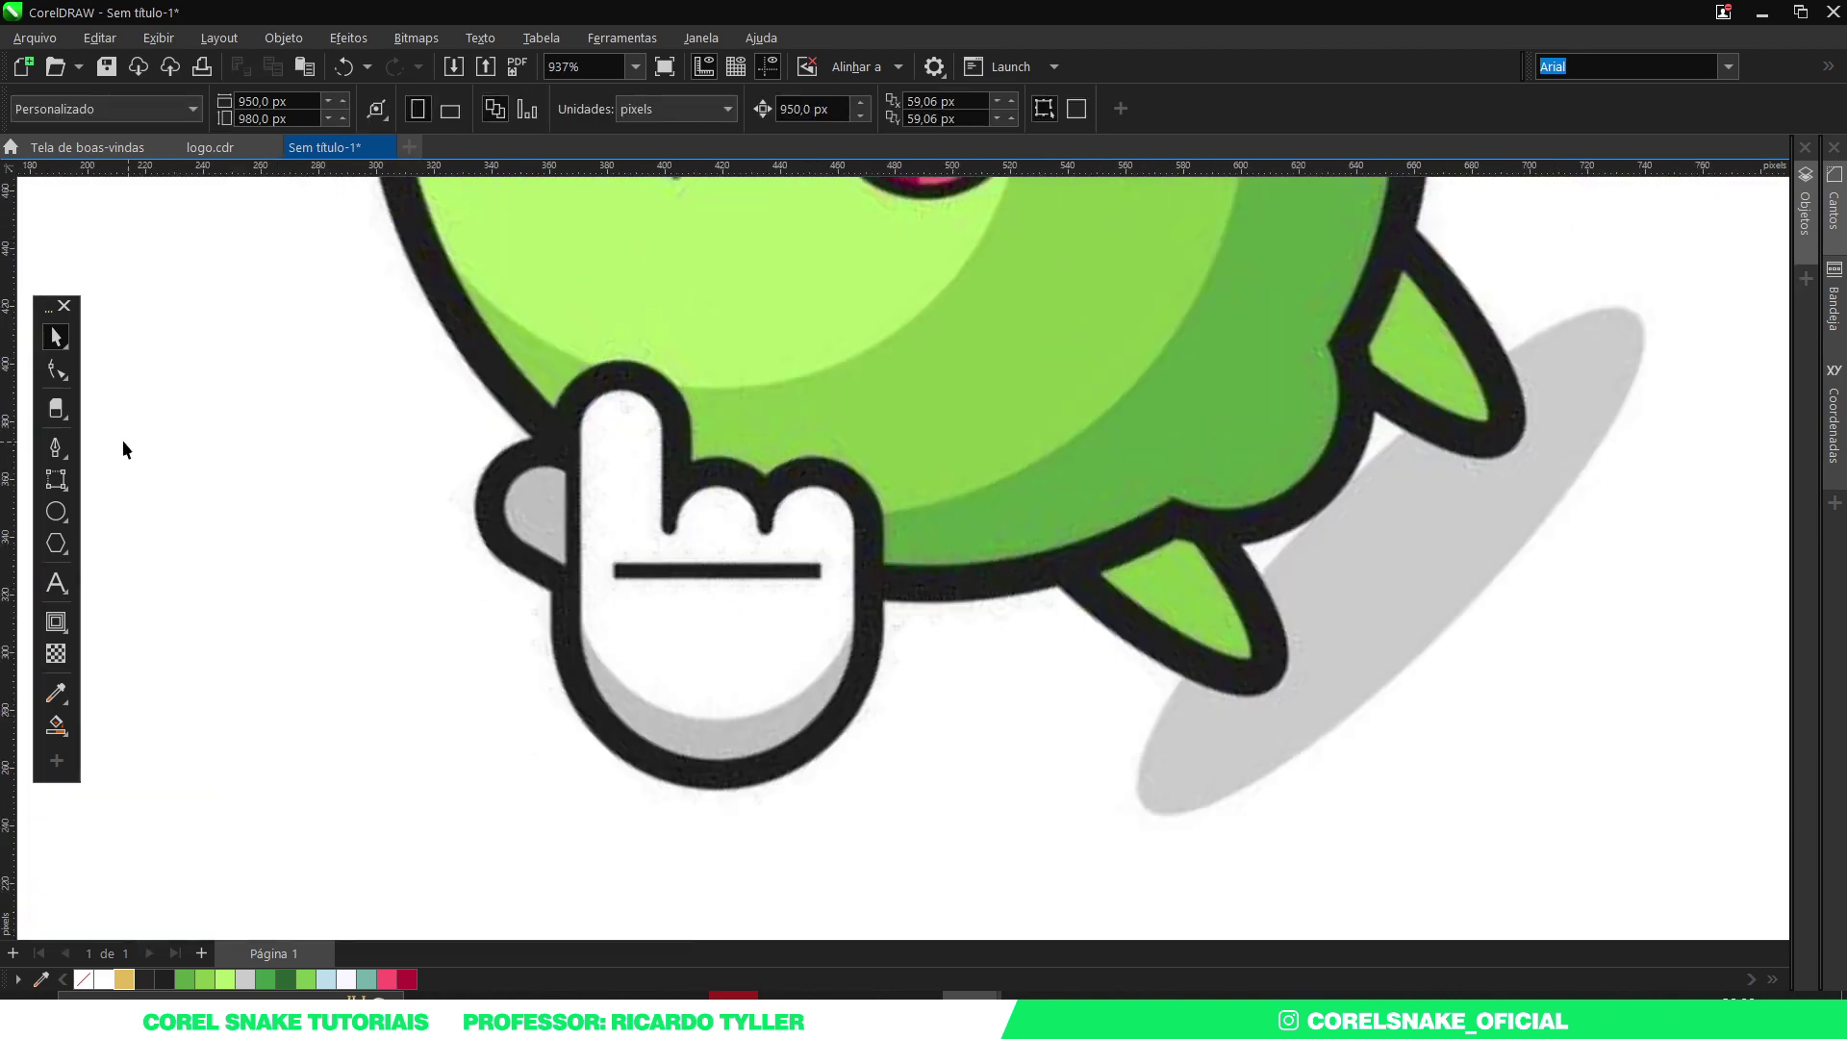
{"action": "left_click", "coordinate": [62, 484]}
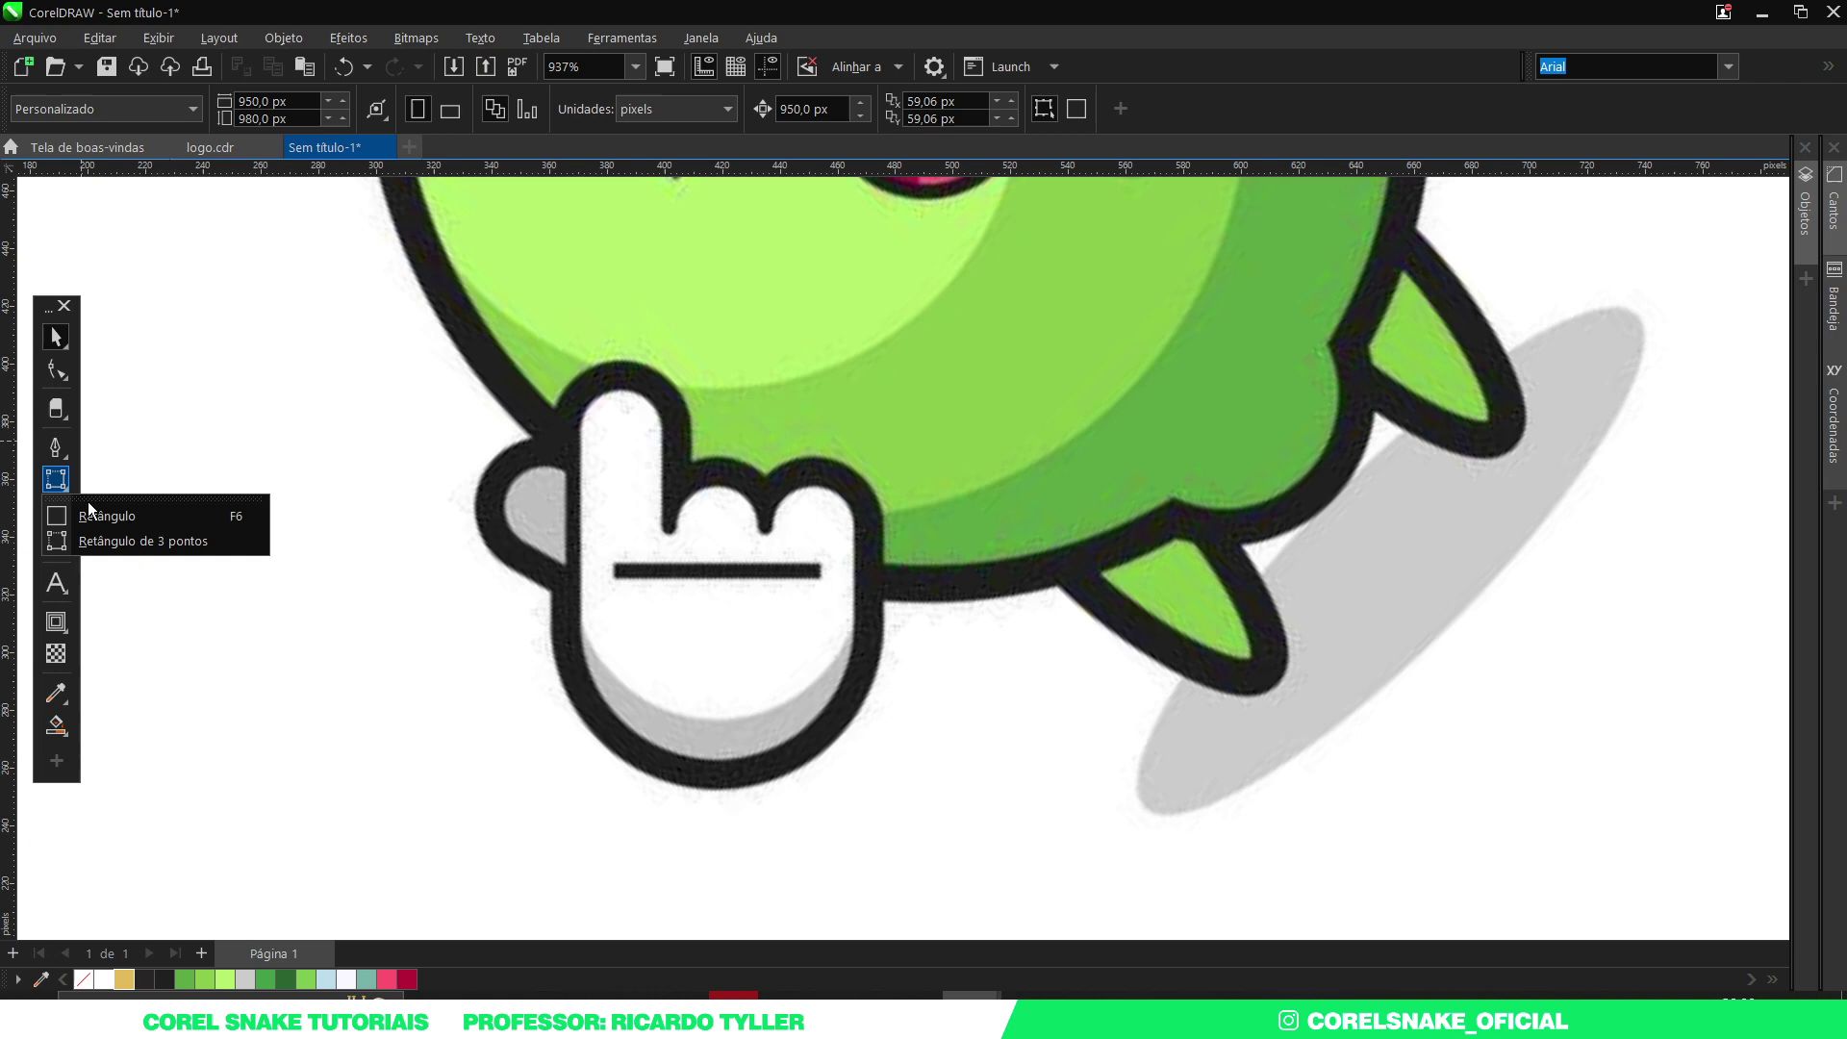
{"action": "left_click", "coordinate": [175, 527]}
{"action": "scroll", "coordinate": [648, 528], "scroll_direction": "up", "scroll_amount": 1}
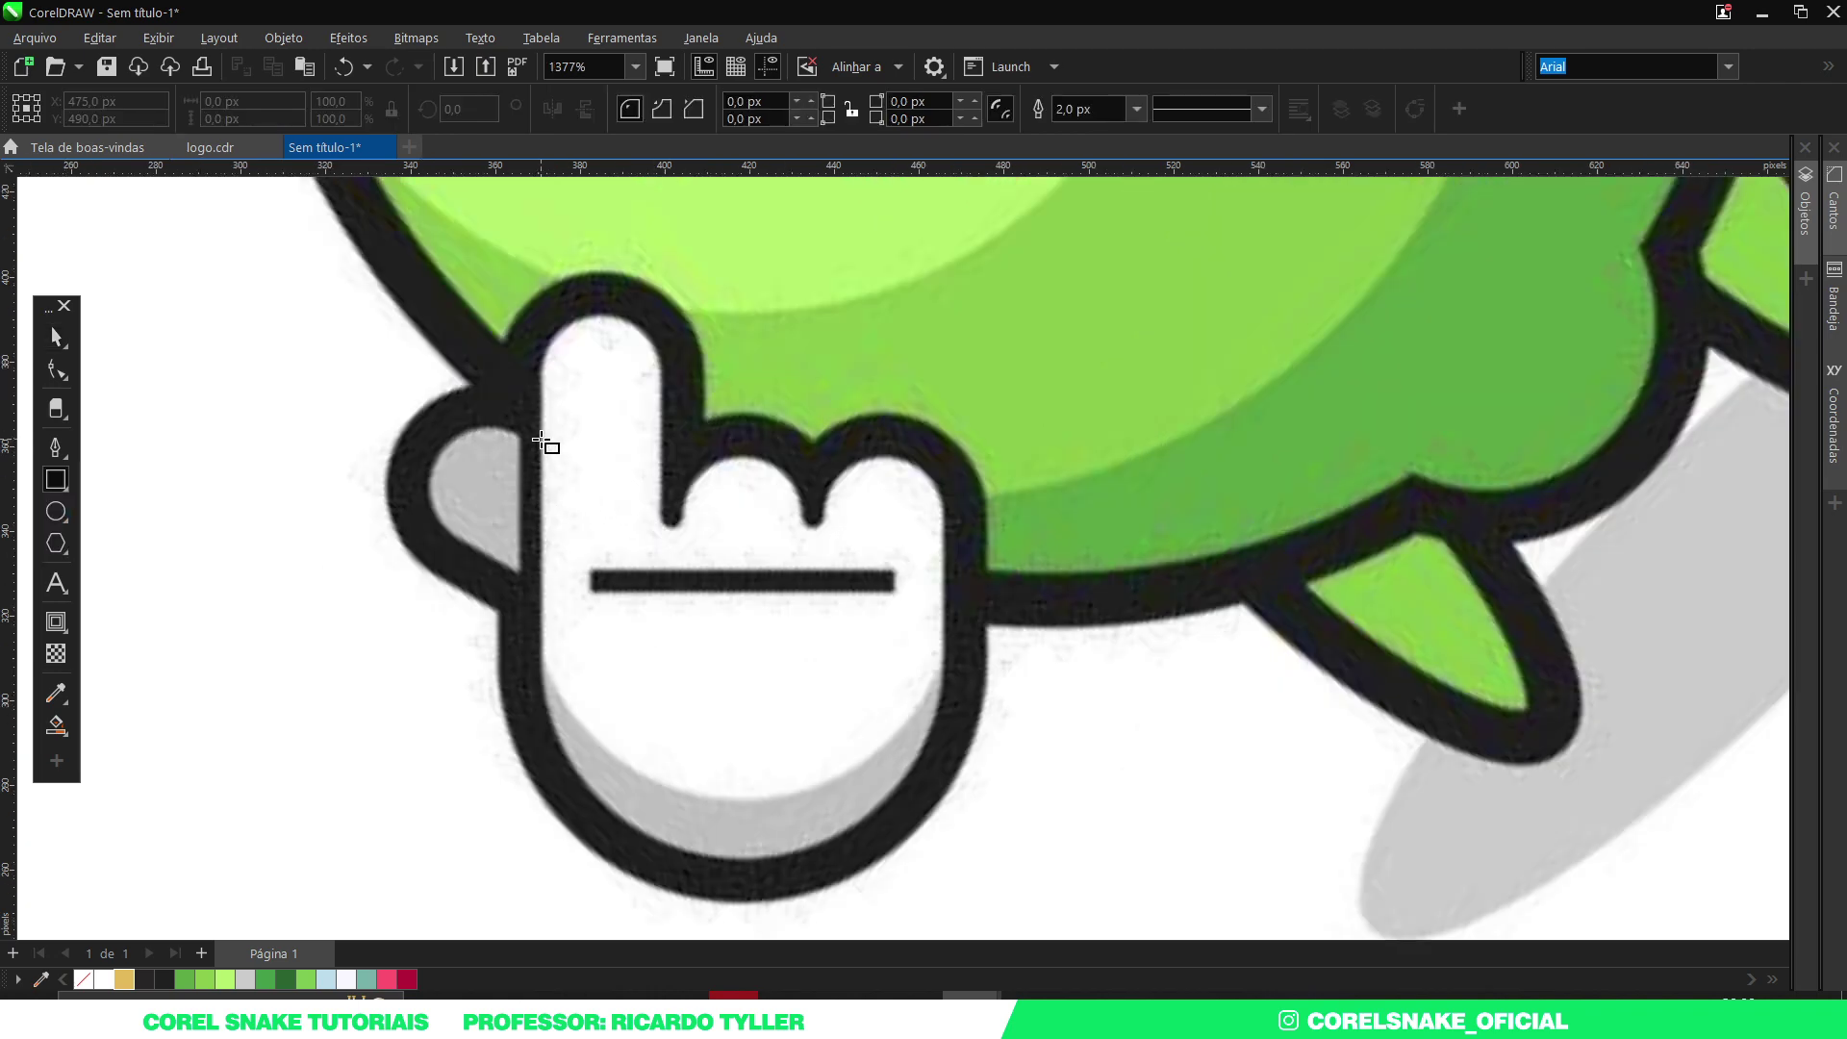
{"action": "left_click_drag", "start_coordinate": [543, 438], "coordinate": [942, 866]}
{"action": "scroll", "coordinate": [747, 862], "scroll_direction": "up", "scroll_amount": 2}
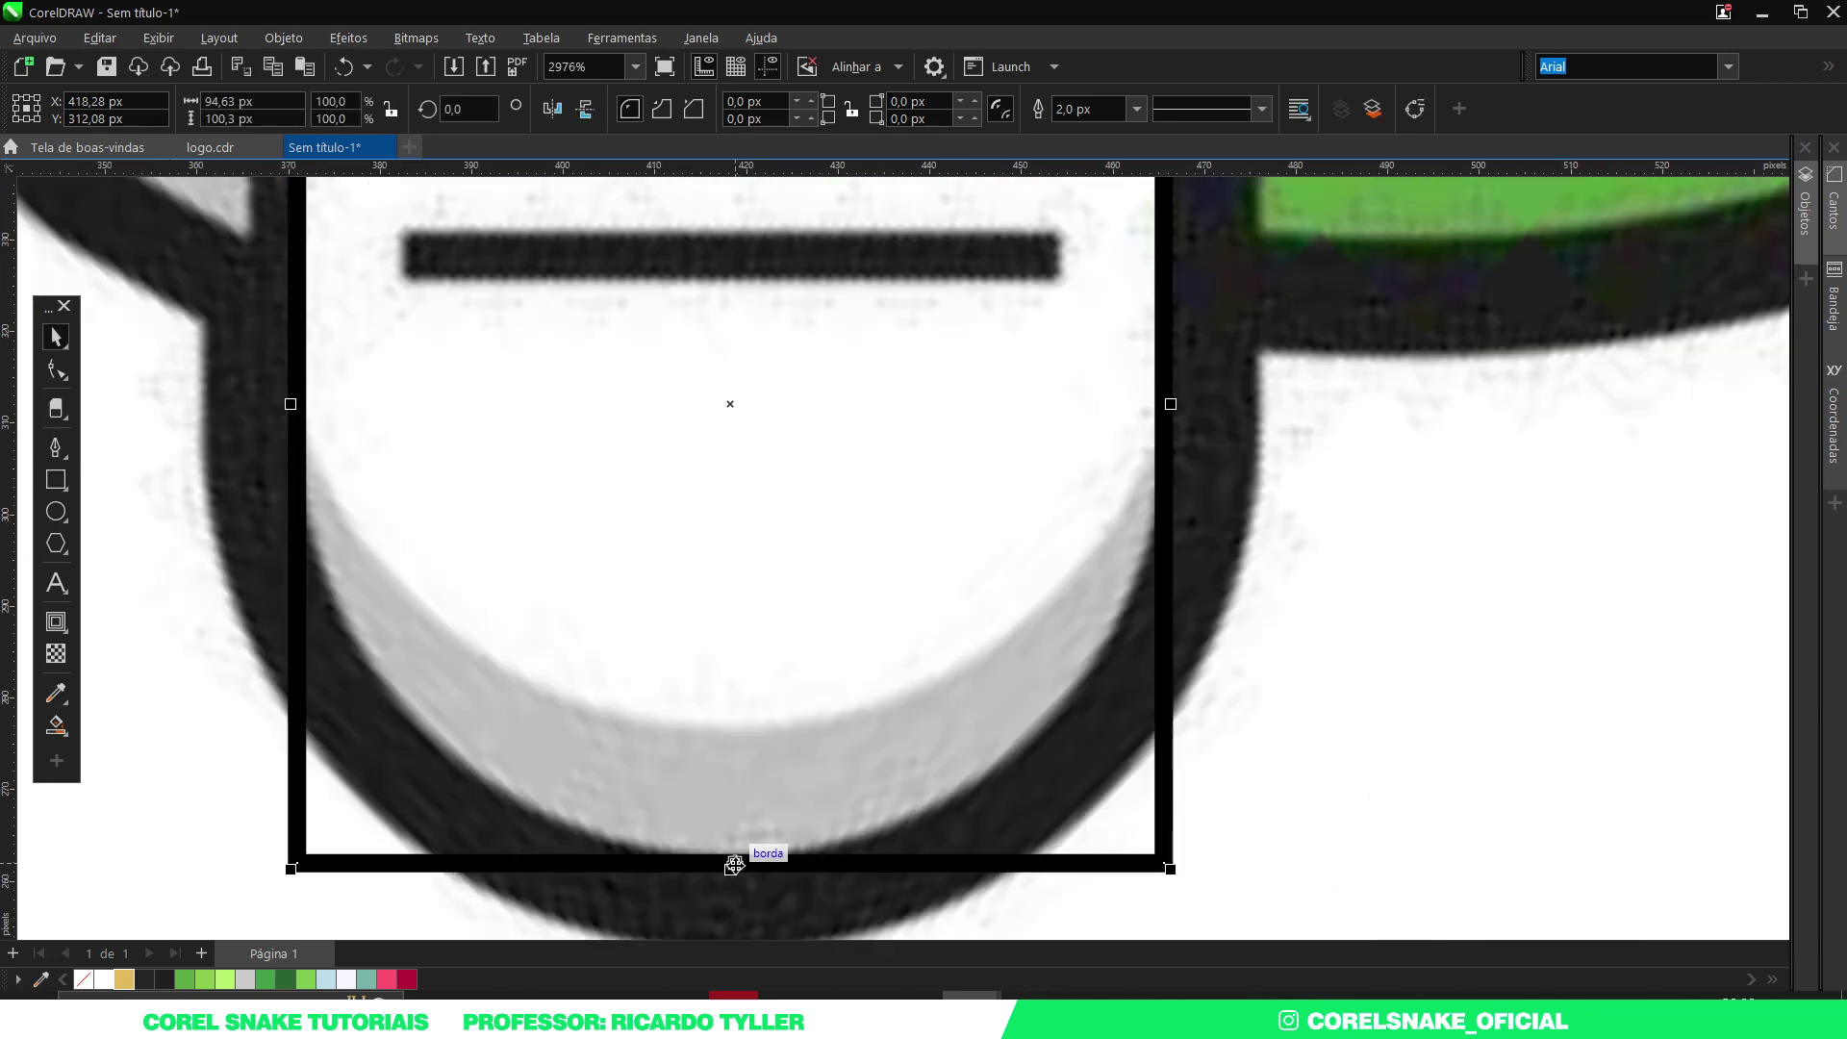
Round the rectangle's two bottom corners to about 47.3 px to follow the palm, and outline it in green.
{"action": "scroll", "coordinate": [734, 862], "scroll_direction": "down", "scroll_amount": 1}
{"action": "left_click", "coordinate": [56, 369]}
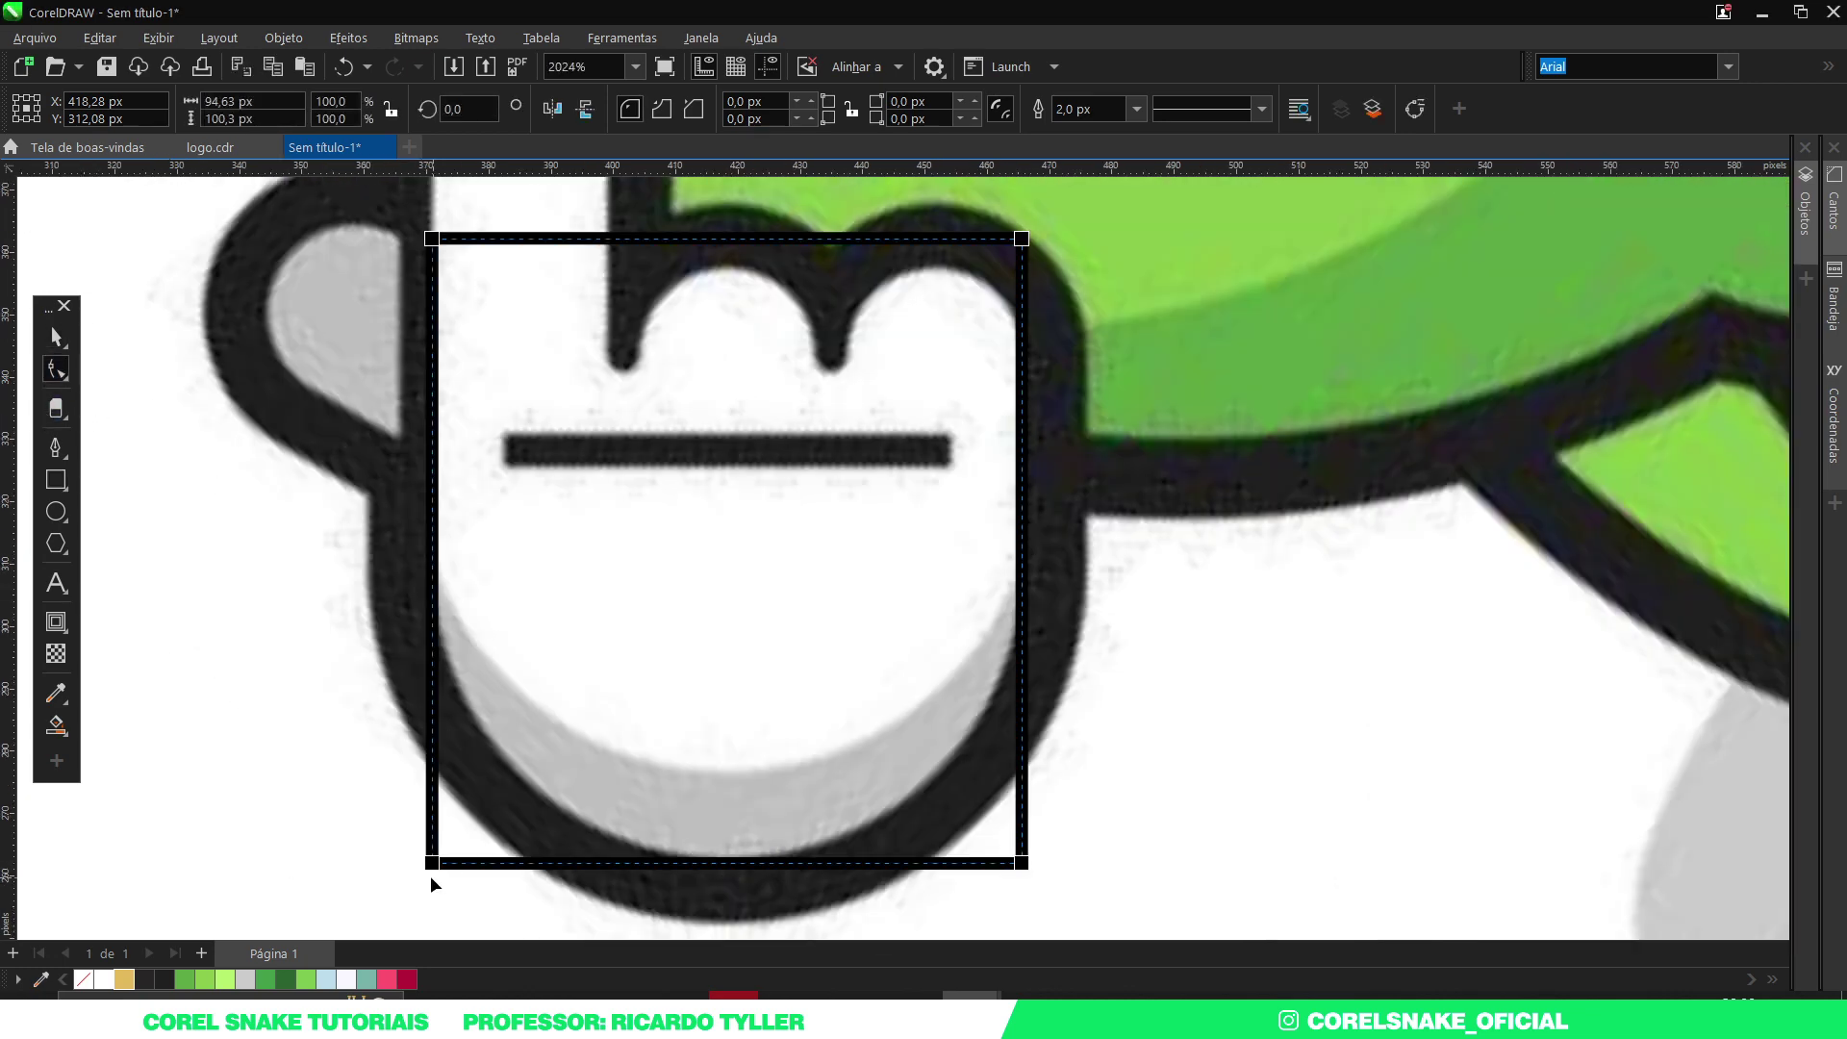
{"action": "left_click_drag", "start_coordinate": [428, 869], "coordinate": [697, 539]}
{"action": "left_click_drag", "start_coordinate": [1022, 871], "coordinate": [535, 379]}
{"action": "key", "text": "space"}
{"action": "scroll", "coordinate": [640, 588], "scroll_direction": "down", "scroll_amount": 2}
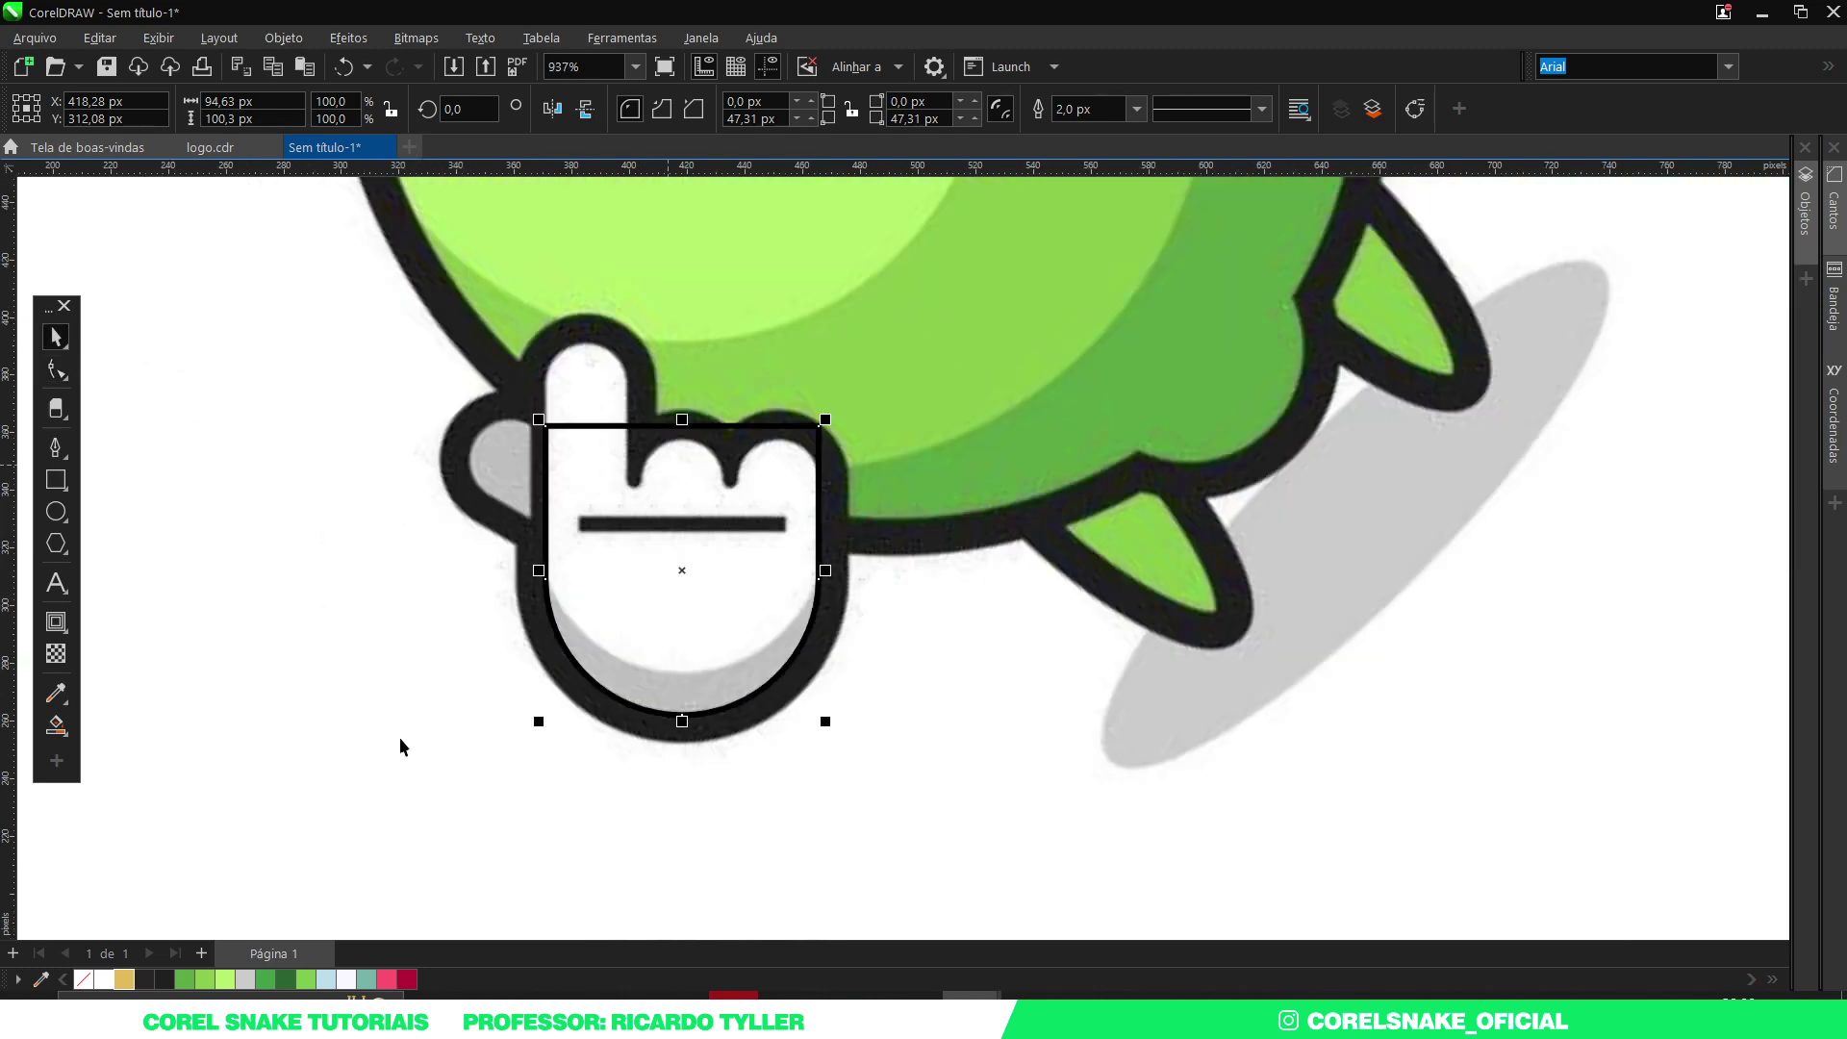
{"action": "right_click", "coordinate": [184, 979]}
{"action": "scroll", "coordinate": [539, 498], "scroll_direction": "up", "scroll_amount": 1}
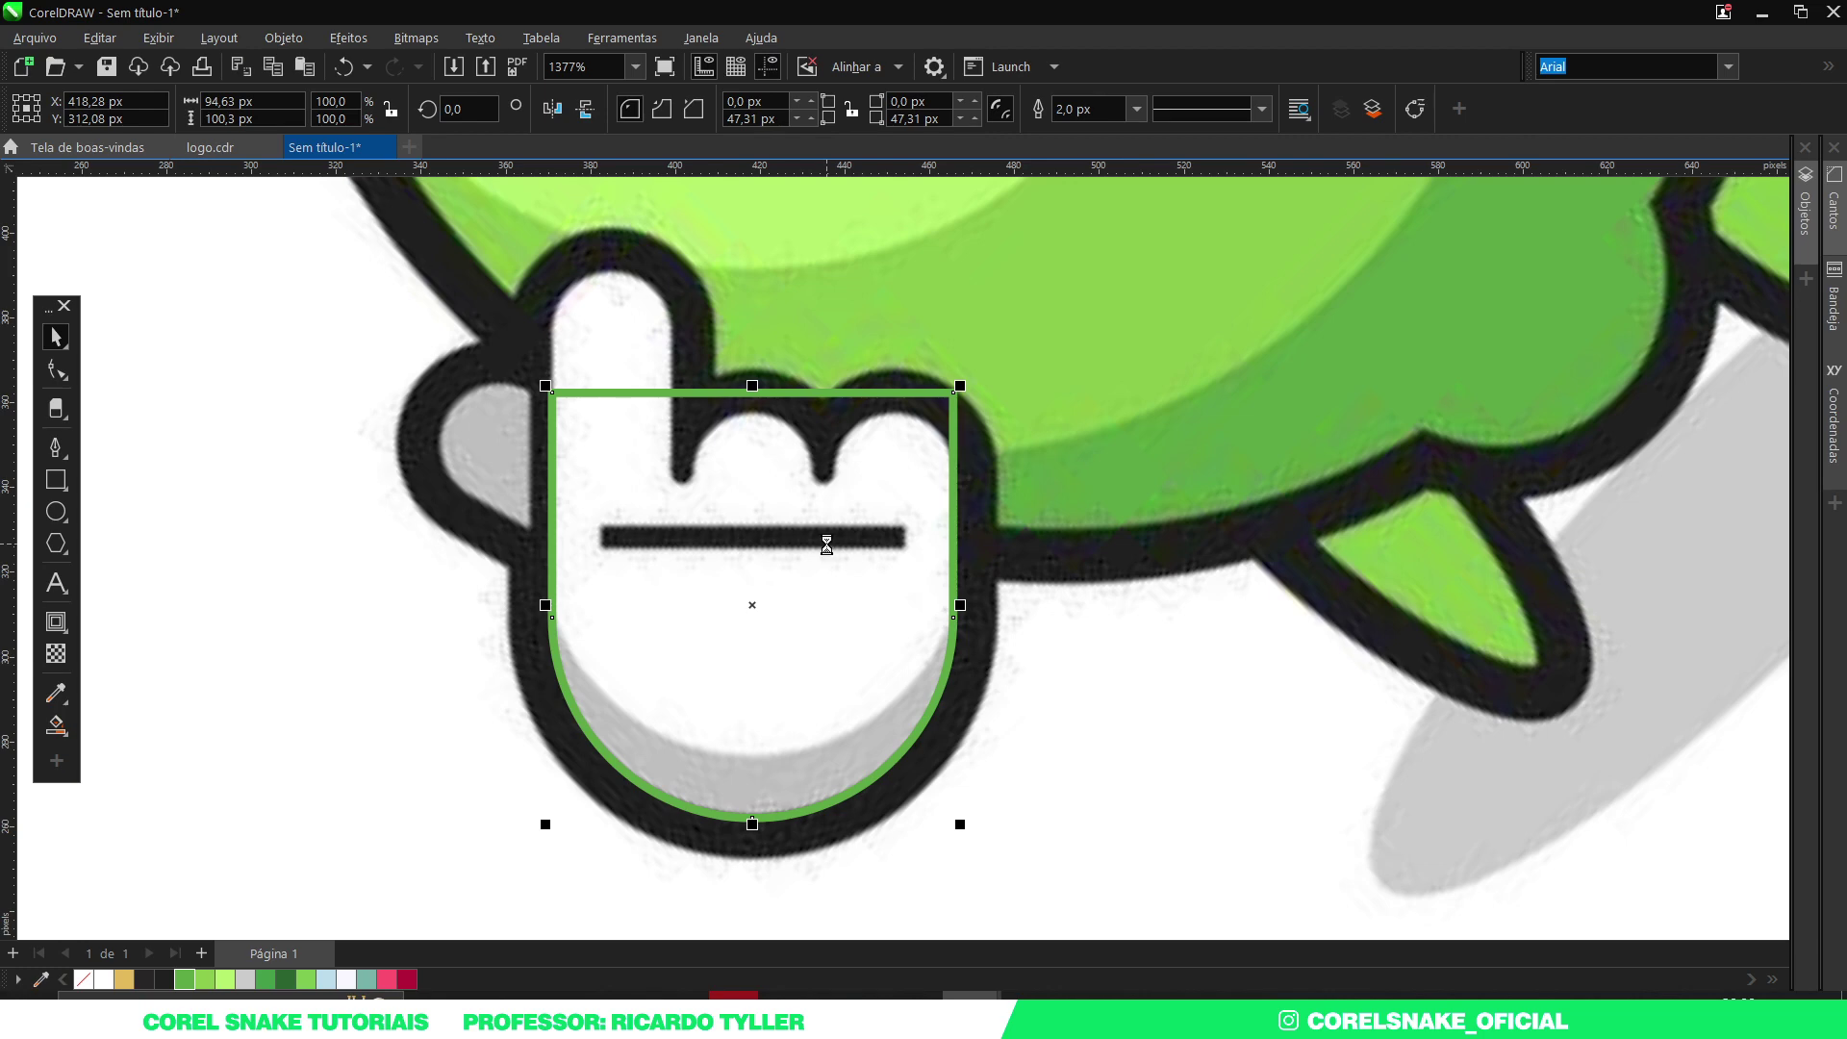
Make a vertically mirrored copy of the palm shape, narrow it to about 28 px, and fit it over the extended index finger.
{"action": "left_click", "coordinate": [585, 108]}
{"action": "left_click_drag", "start_coordinate": [960, 605], "coordinate": [616, 494]}
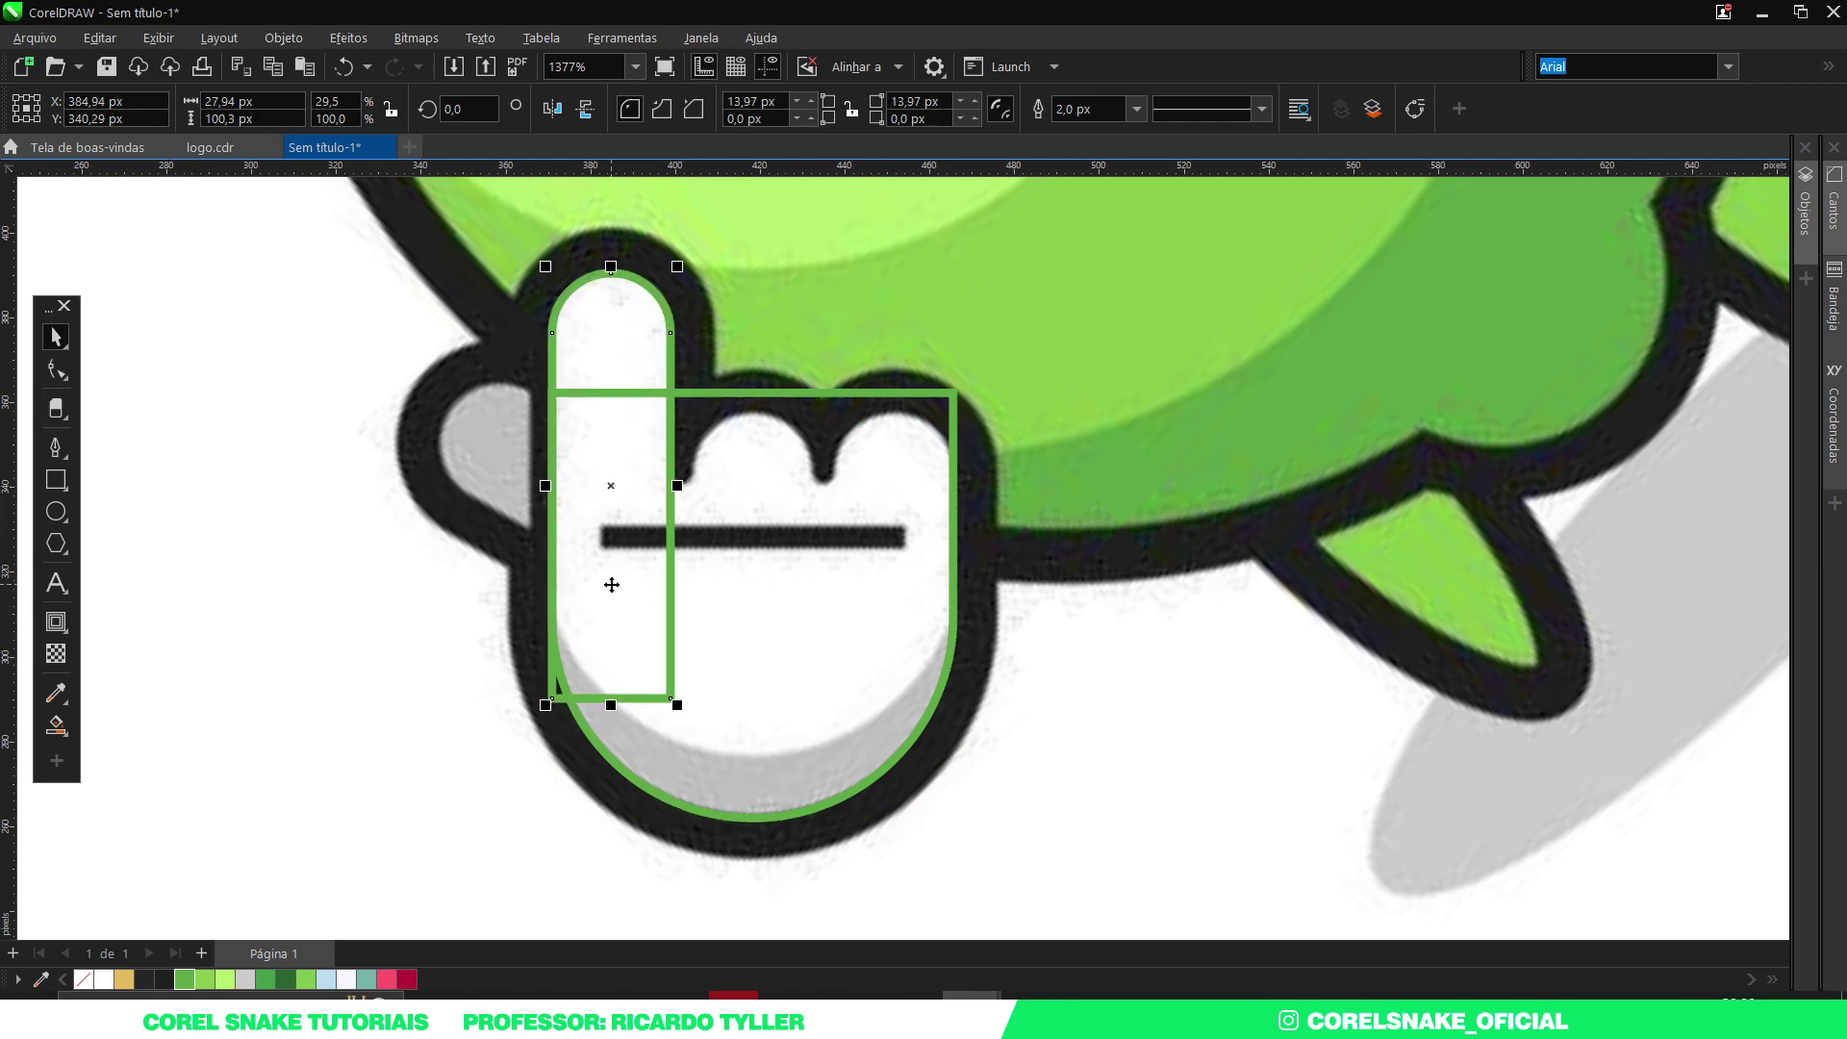
Make a copy of the index finger shape rotated 180 degrees, narrow it to about 5.5 px, and fit it into the gap beside the index finger.
{"action": "left_click_drag", "start_coordinate": [611, 330], "coordinate": [798, 463]}
{"action": "key", "text": "ctrl+z"}
{"action": "left_click_drag", "start_coordinate": [546, 486], "coordinate": [683, 404]}
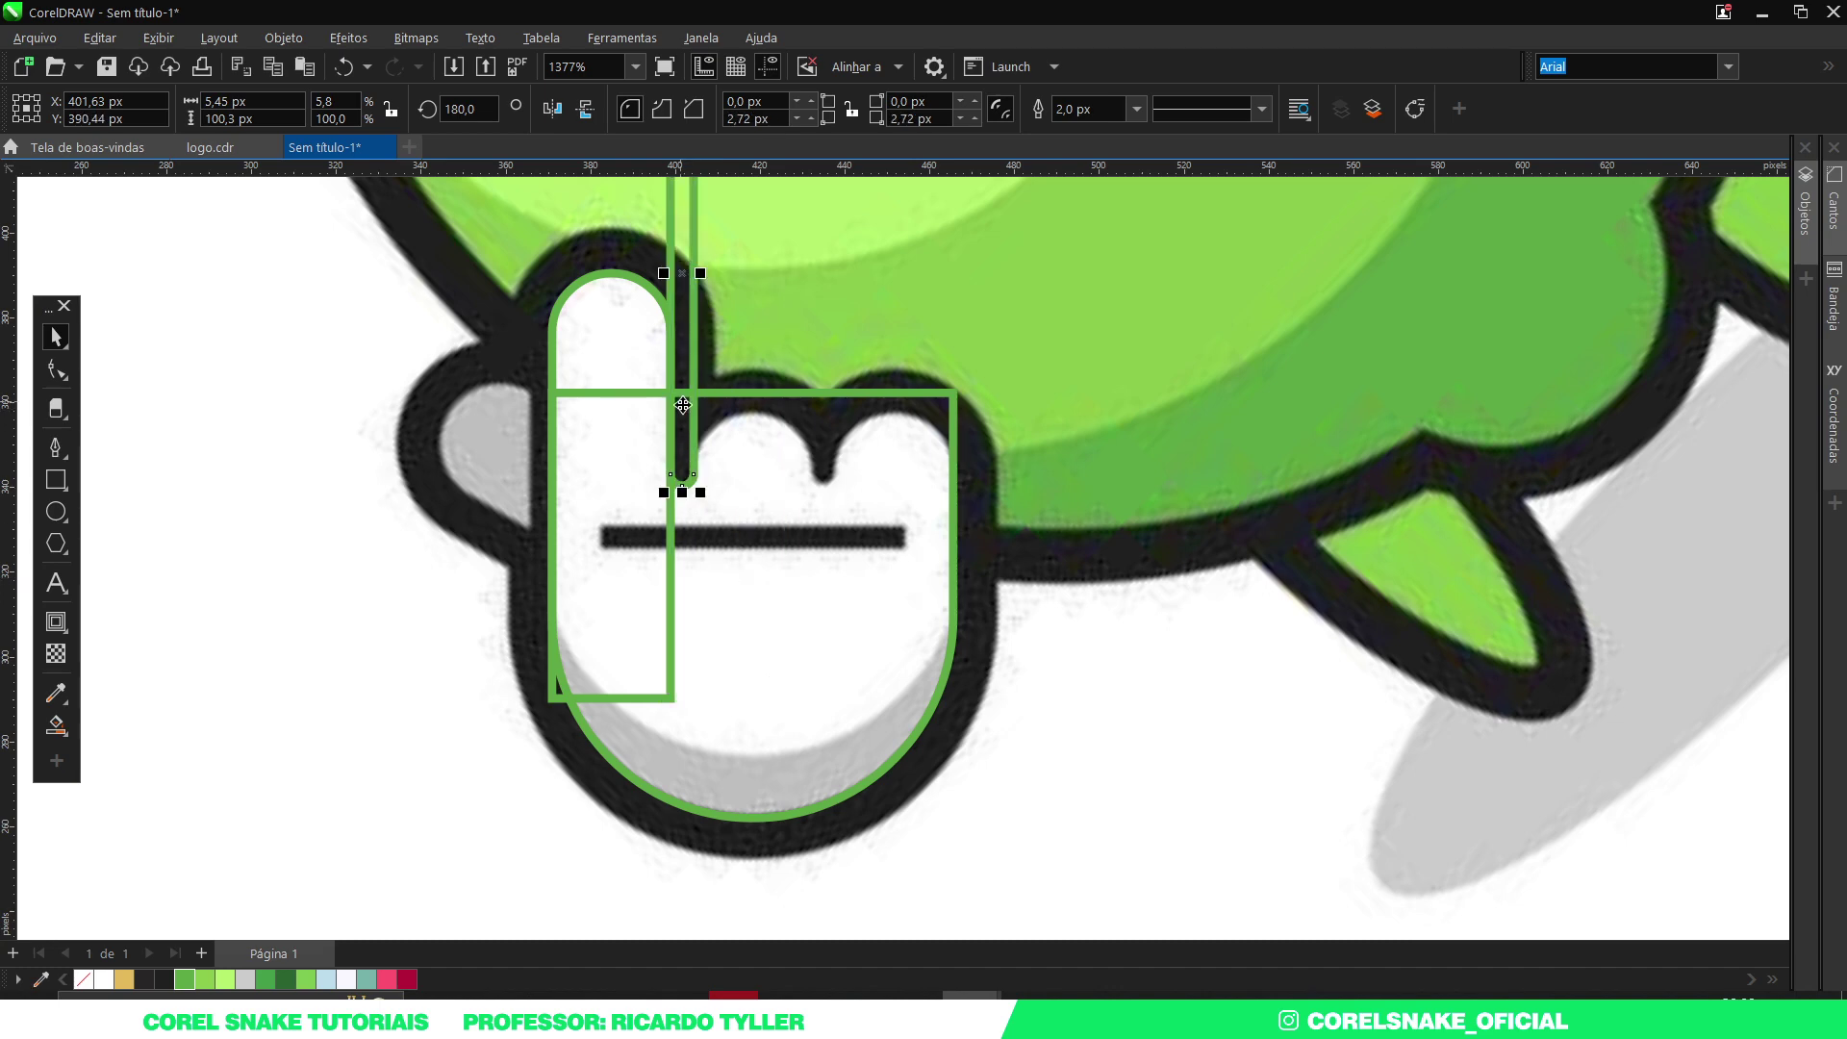
Copy the index finger shape over the neighbouring folded finger, keeping its rounded end up and aligning it with the fingertip.
{"action": "left_click", "coordinate": [621, 443]}
{"action": "left_click", "coordinate": [622, 436]}
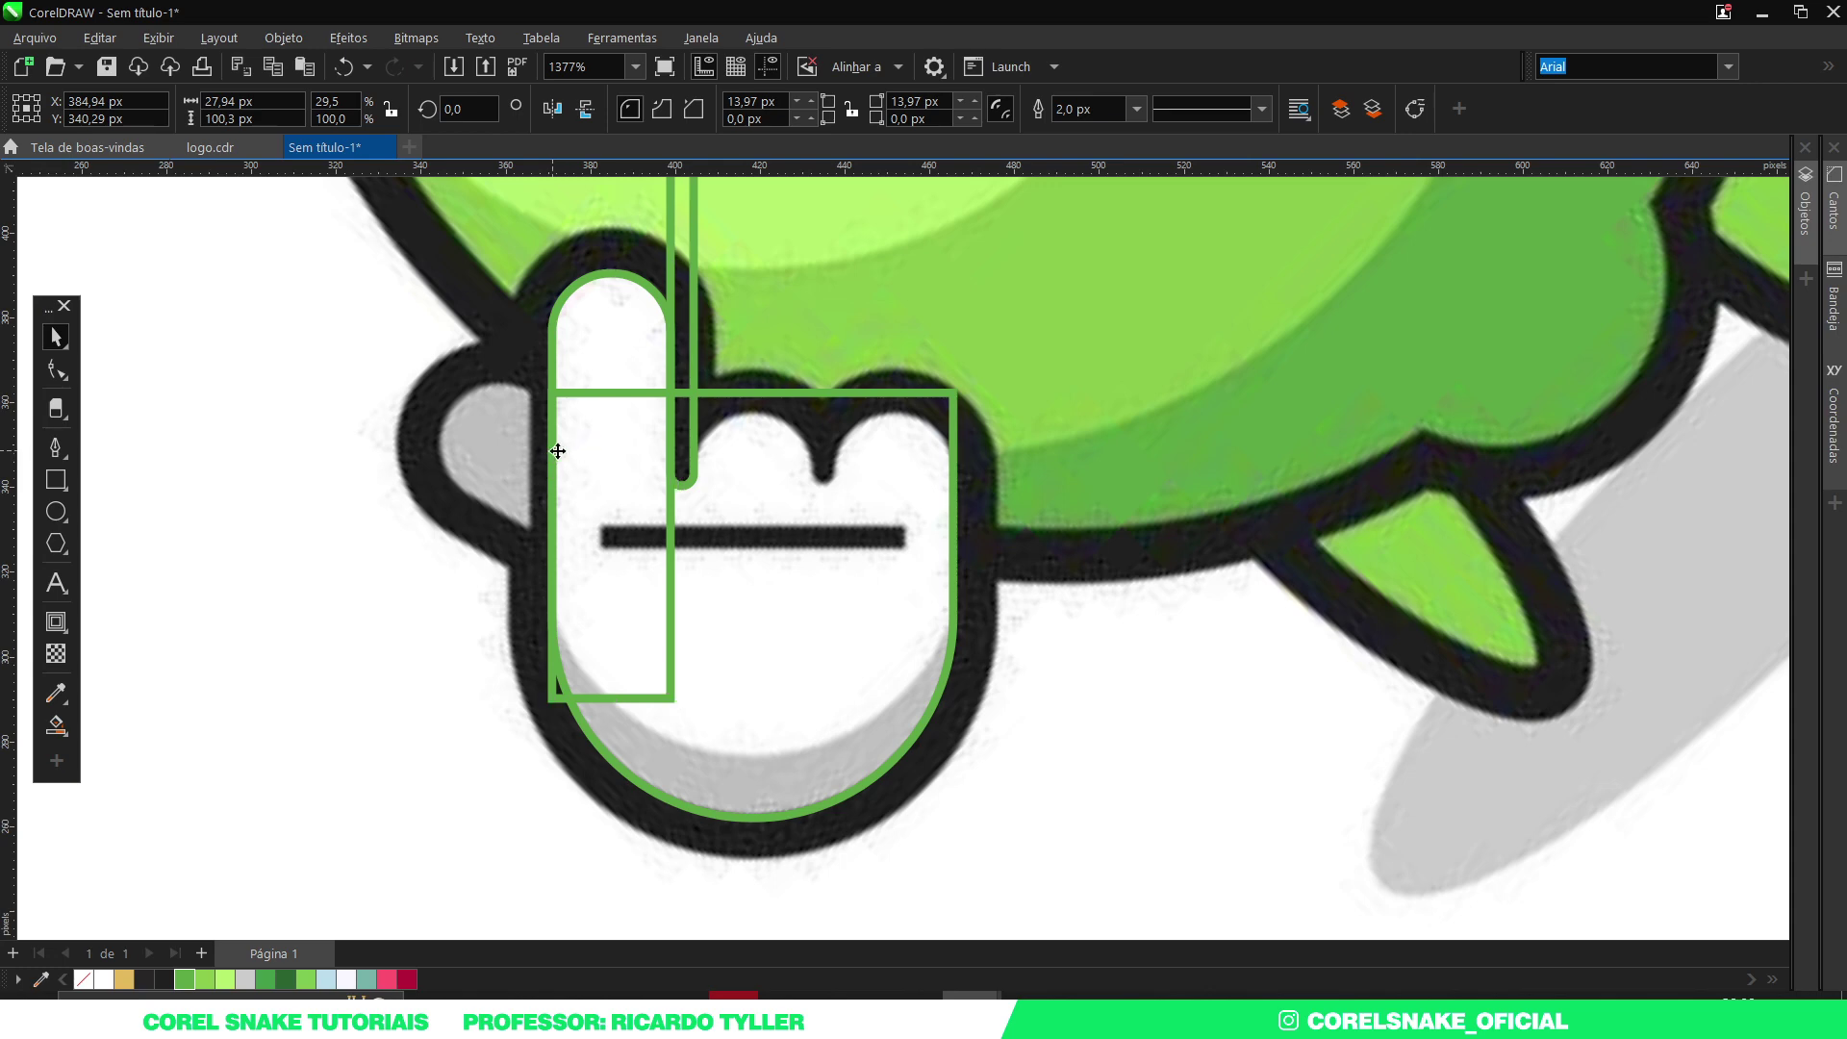
{"action": "left_click_drag", "start_coordinate": [558, 451], "coordinate": [694, 440]}
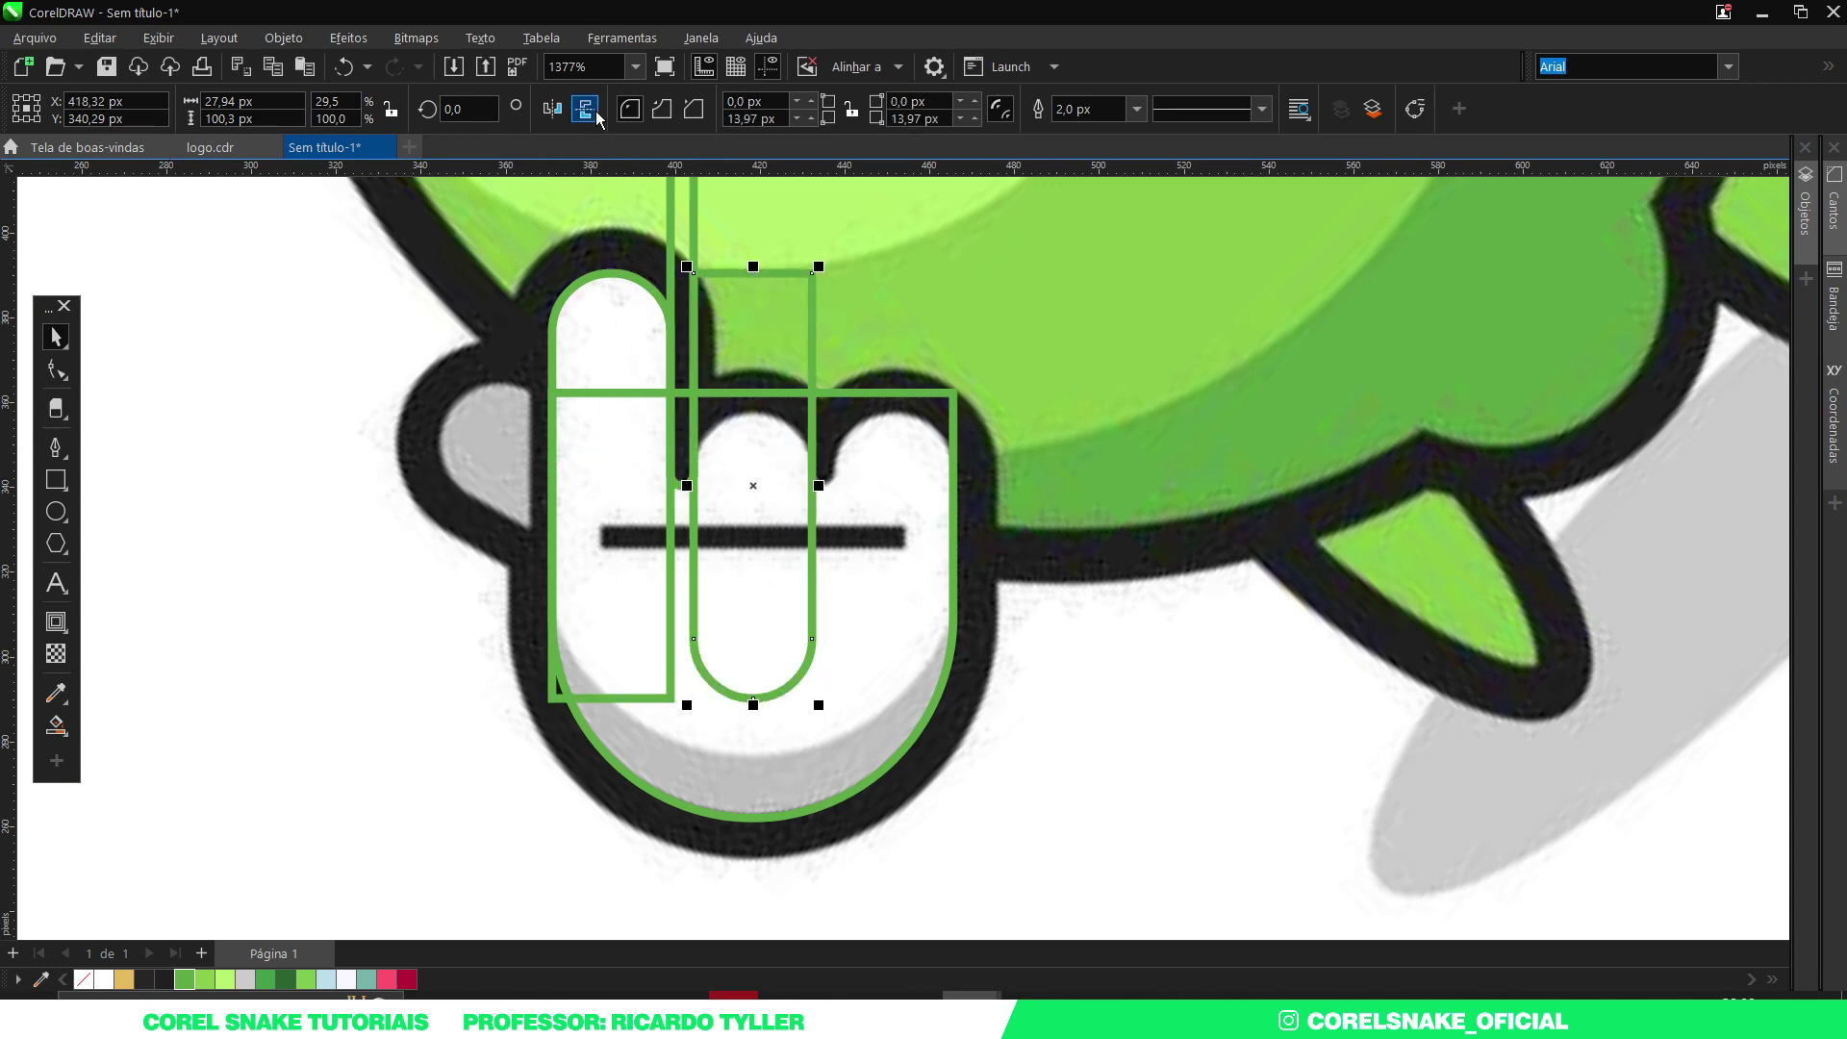
{"action": "left_click_drag", "start_coordinate": [769, 365], "coordinate": [765, 451]}
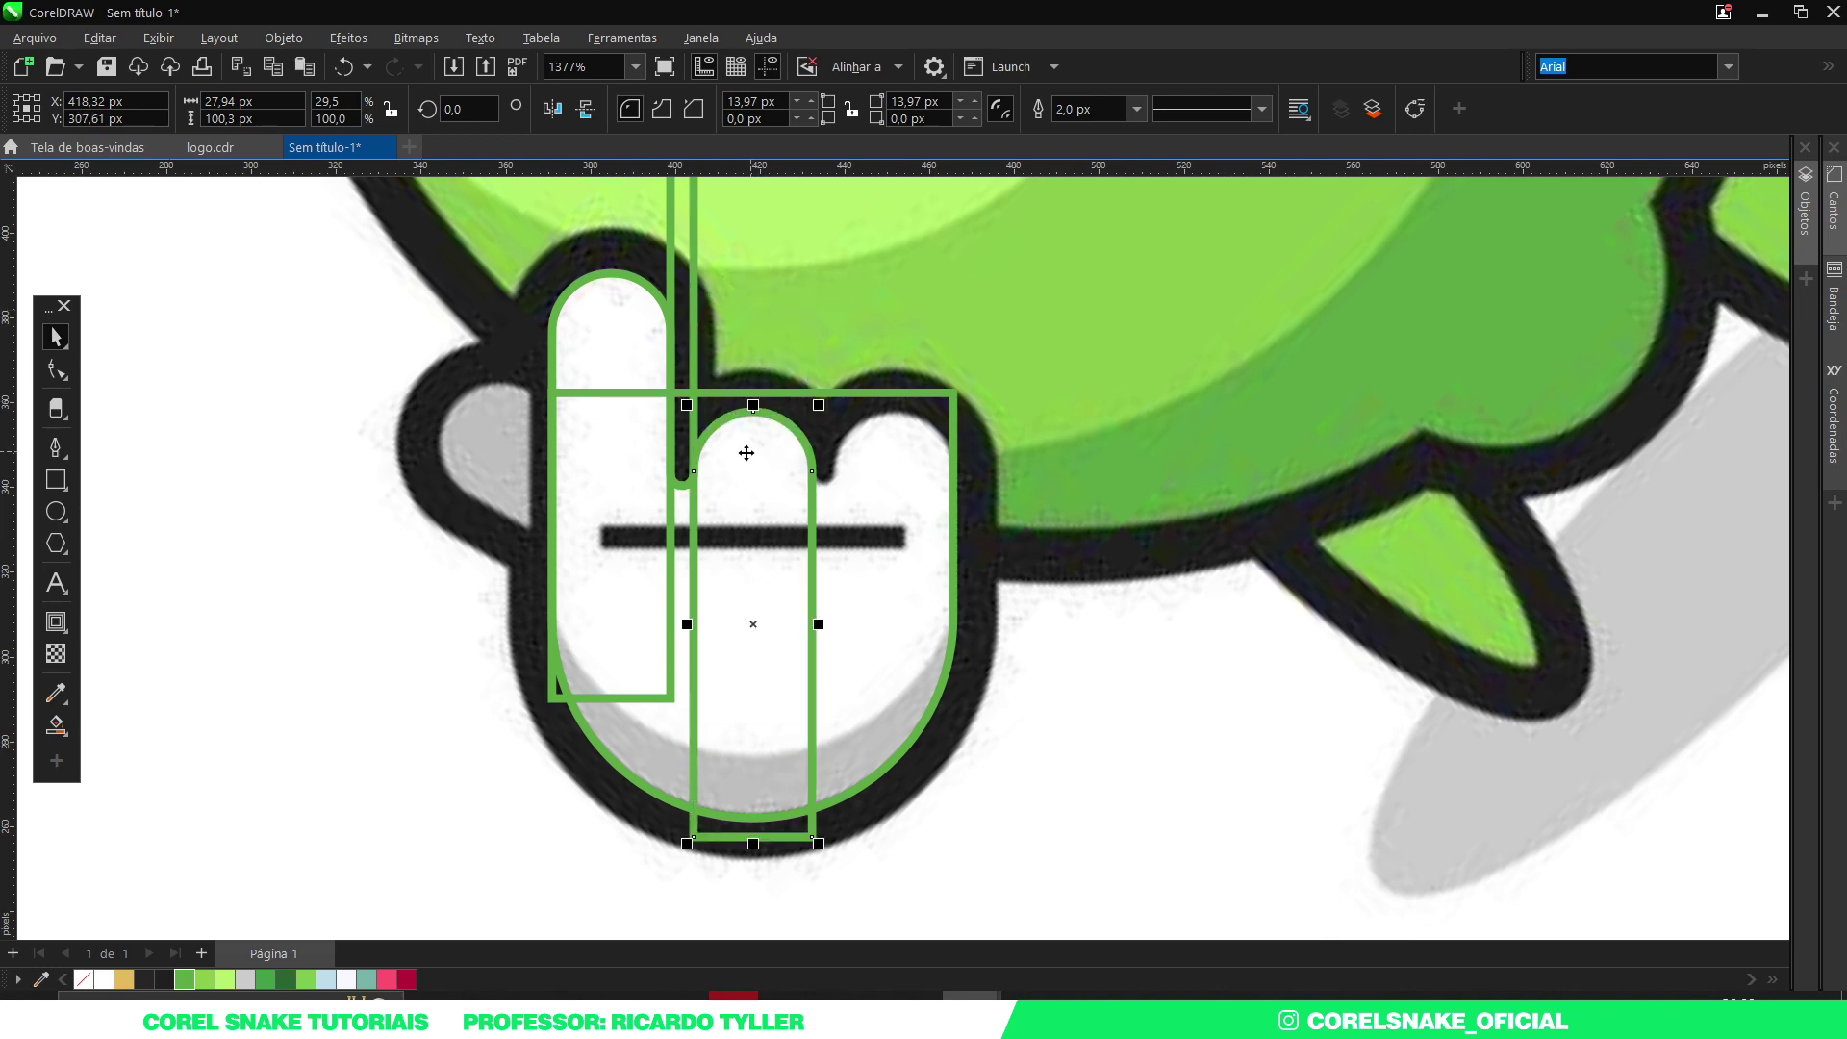
Copy the narrow gap shape between the two folded fingers and the finger shape over the outer folded finger.
{"action": "left_click", "coordinate": [687, 383]}
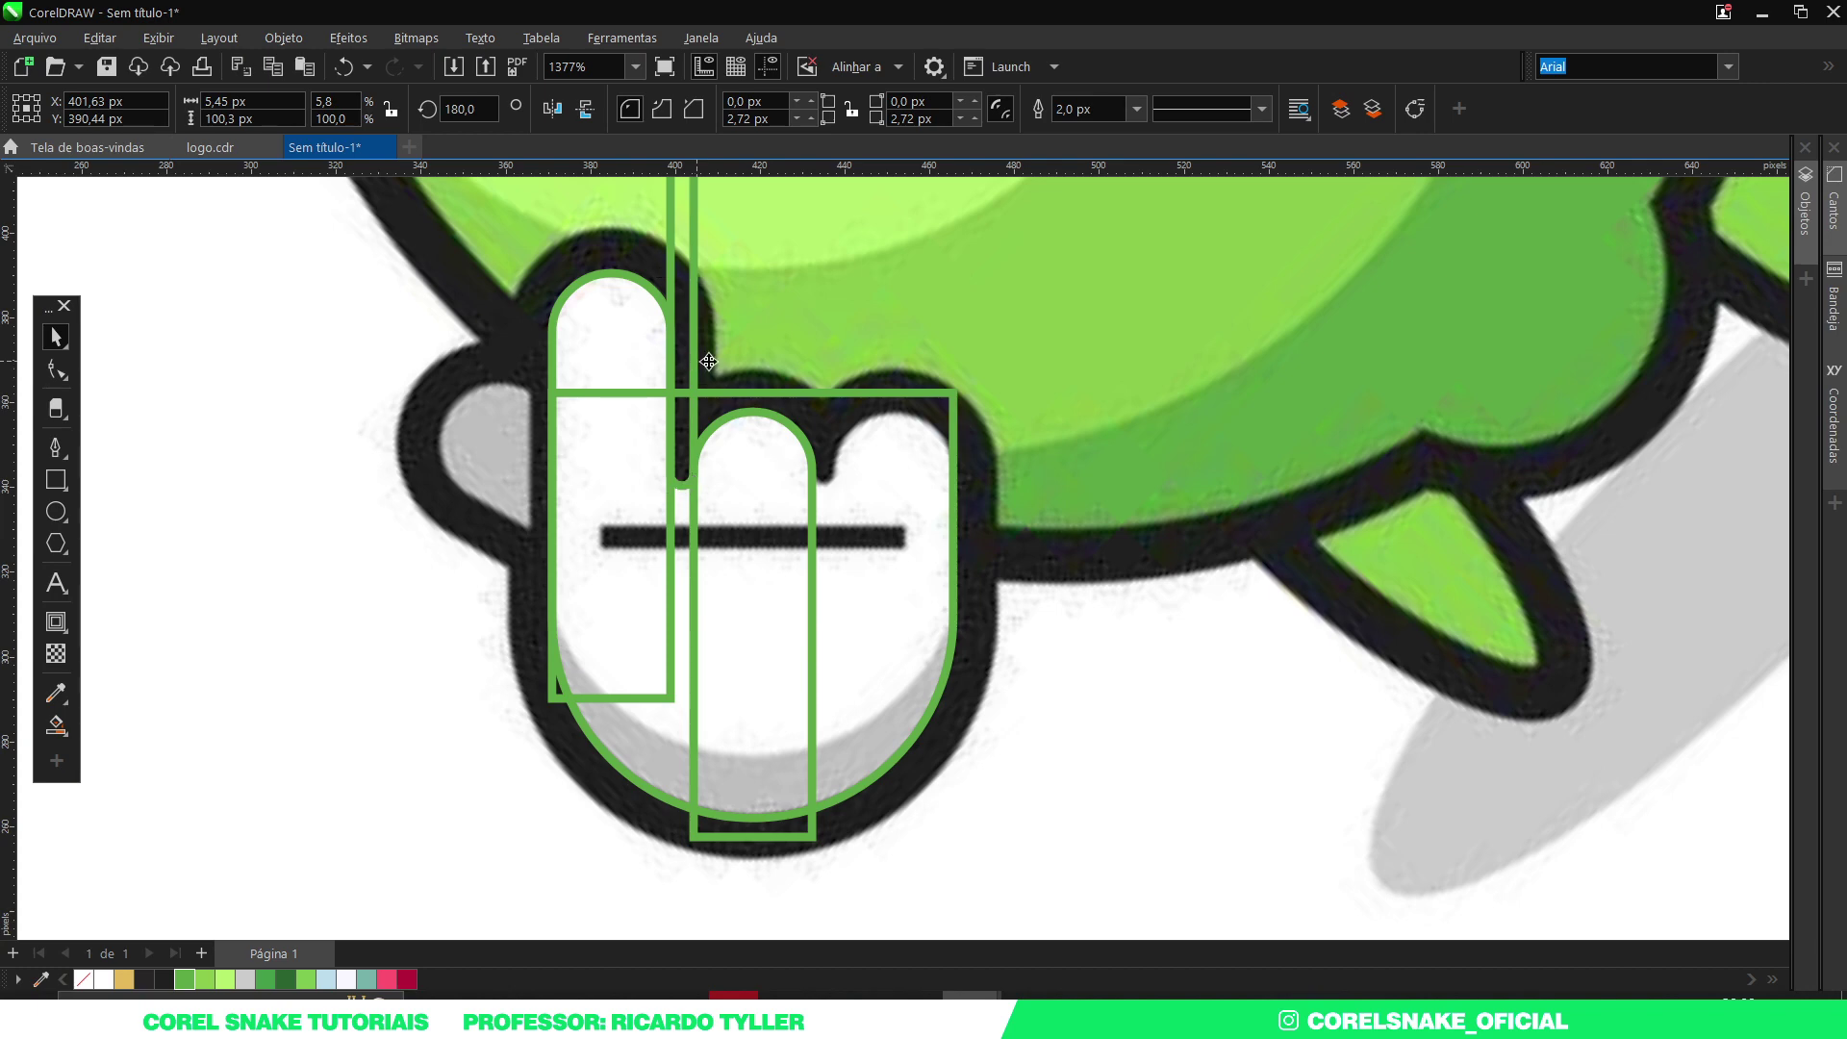
{"action": "left_click_drag", "start_coordinate": [692, 364], "coordinate": [910, 361]}
{"action": "left_click_drag", "start_coordinate": [883, 471], "coordinate": [807, 471]}
{"action": "left_click", "coordinate": [754, 495]}
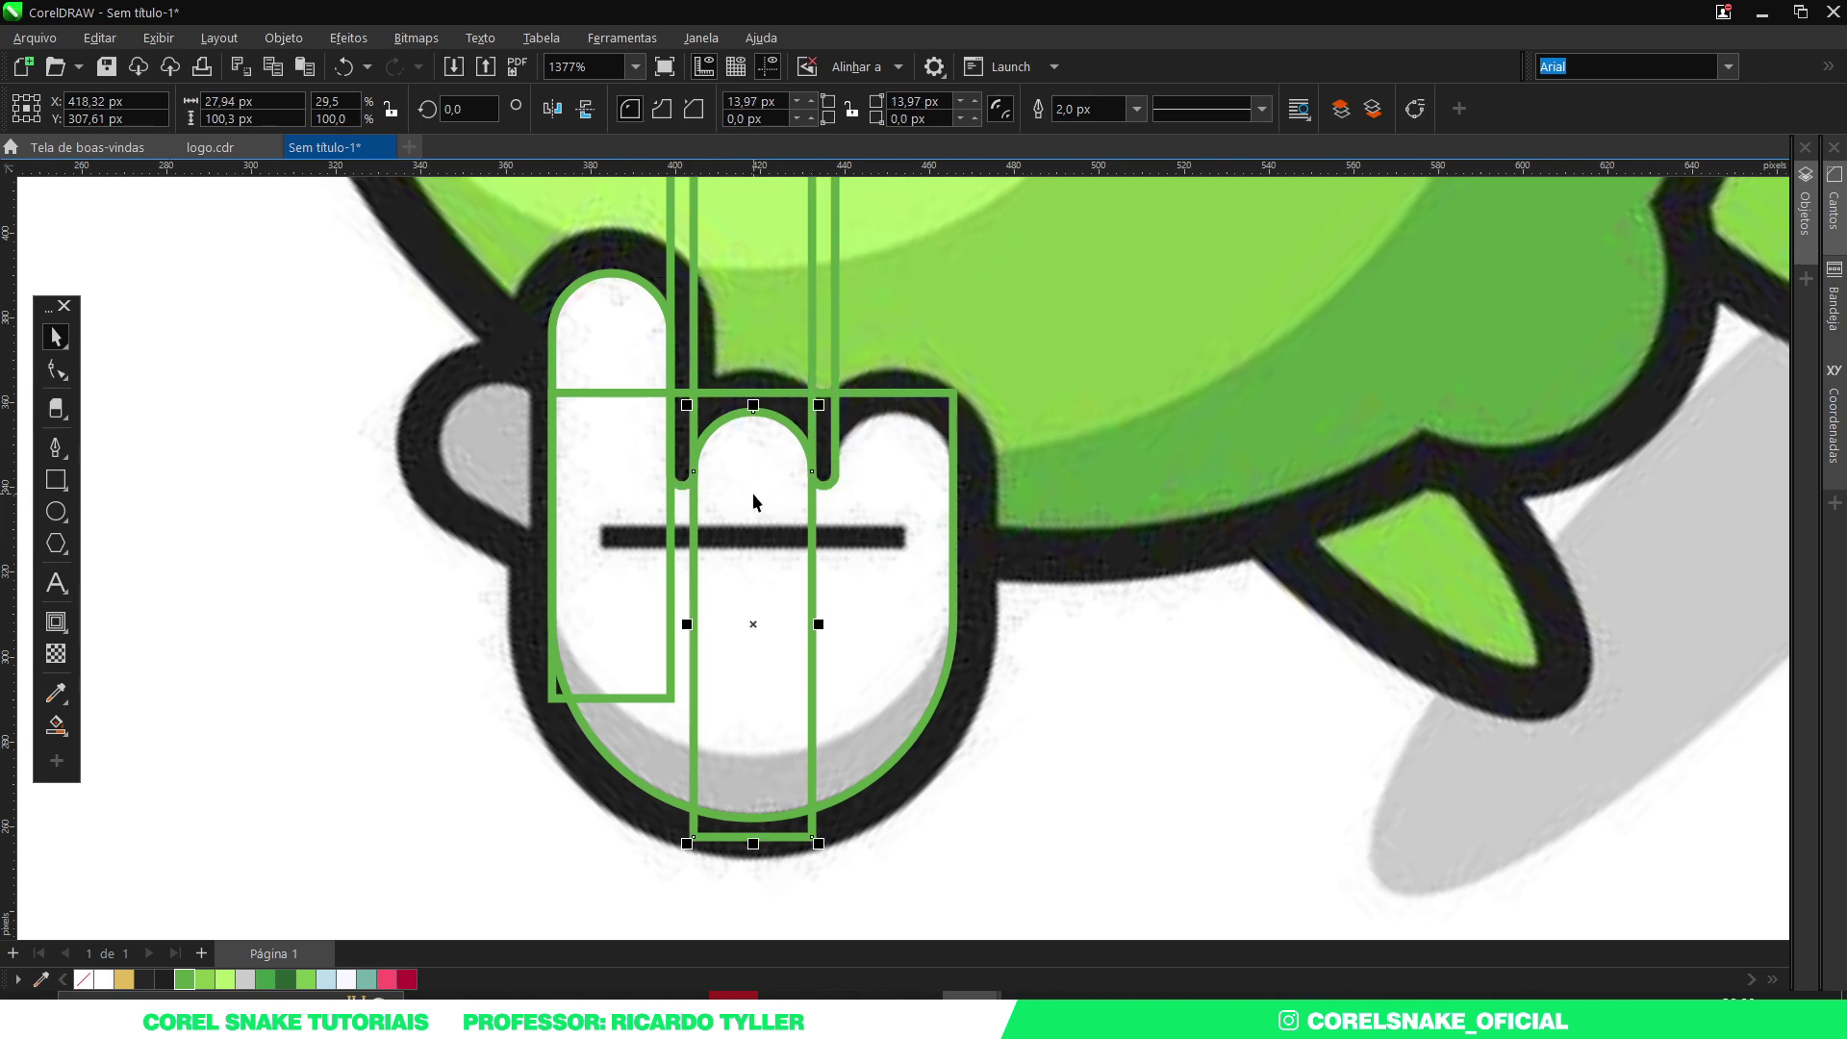
{"action": "left_click_drag", "start_coordinate": [697, 472], "coordinate": [835, 447]}
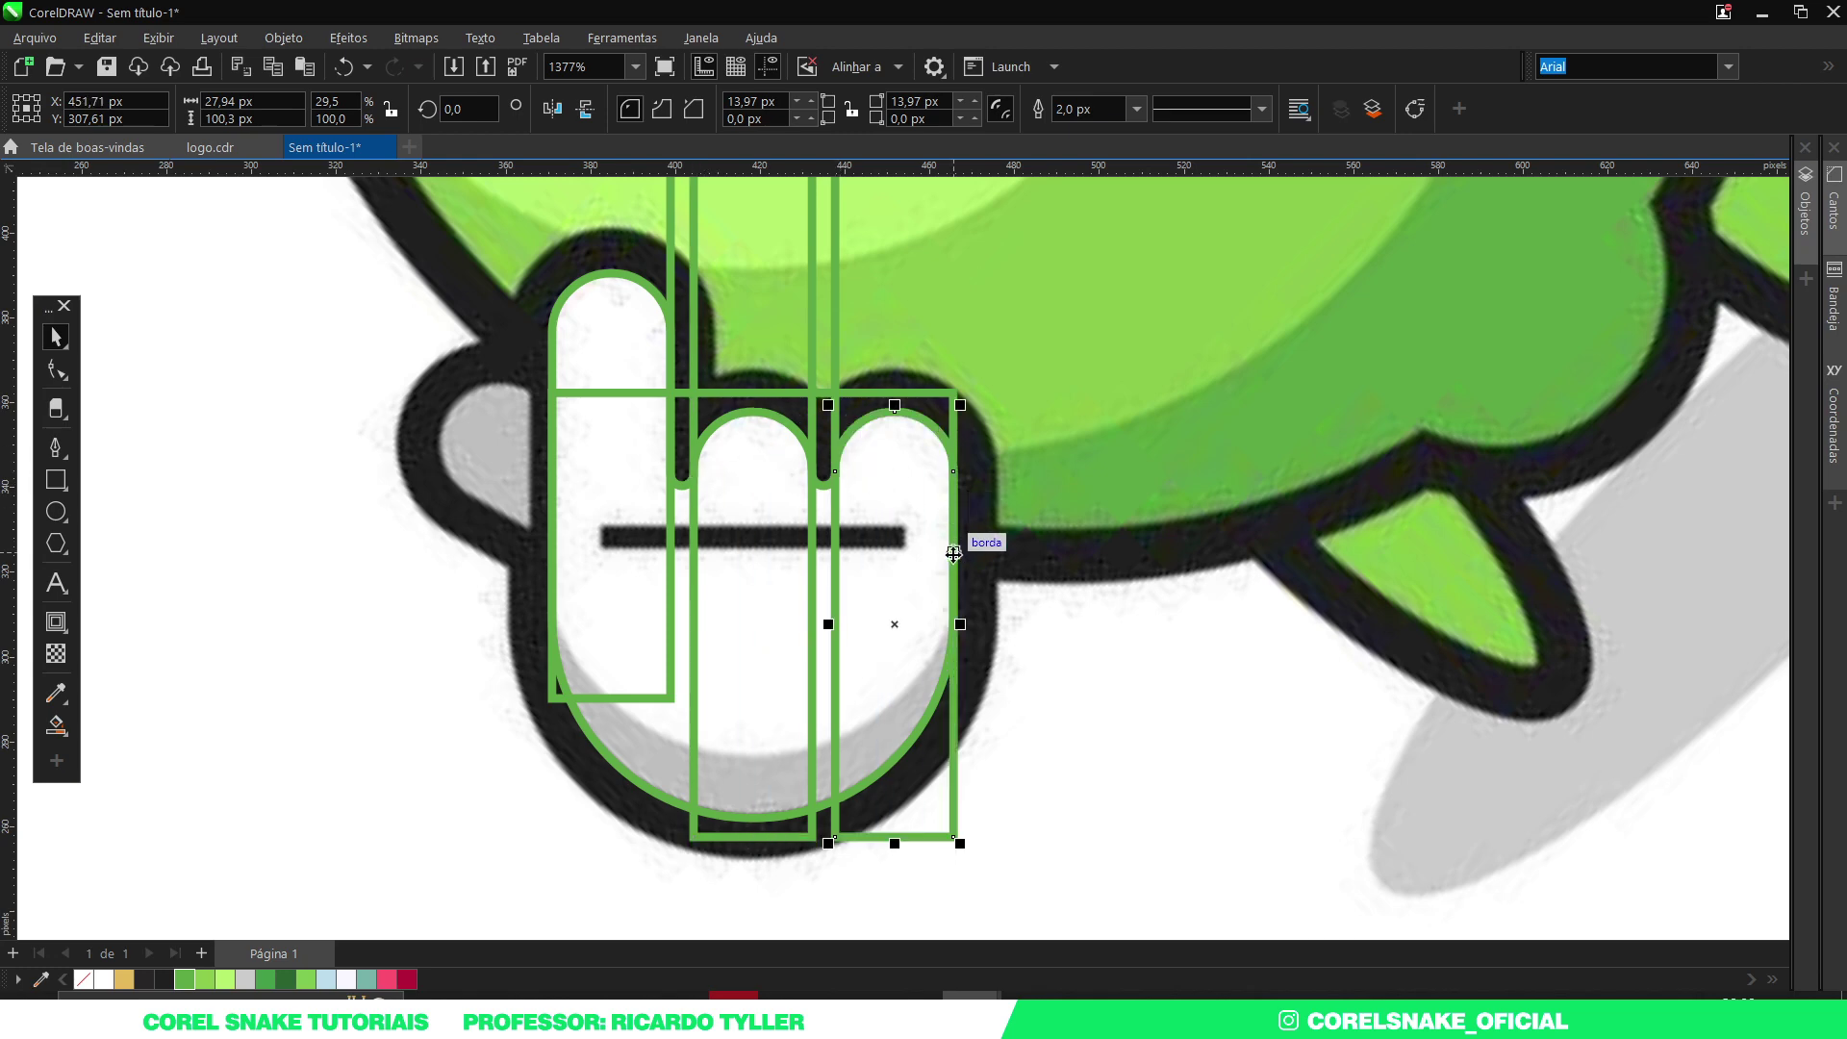
Widen the palm shape to about 94.7 px so its side lines up with the outer finger shape.
{"action": "scroll", "coordinate": [952, 537], "scroll_direction": "up", "scroll_amount": 2}
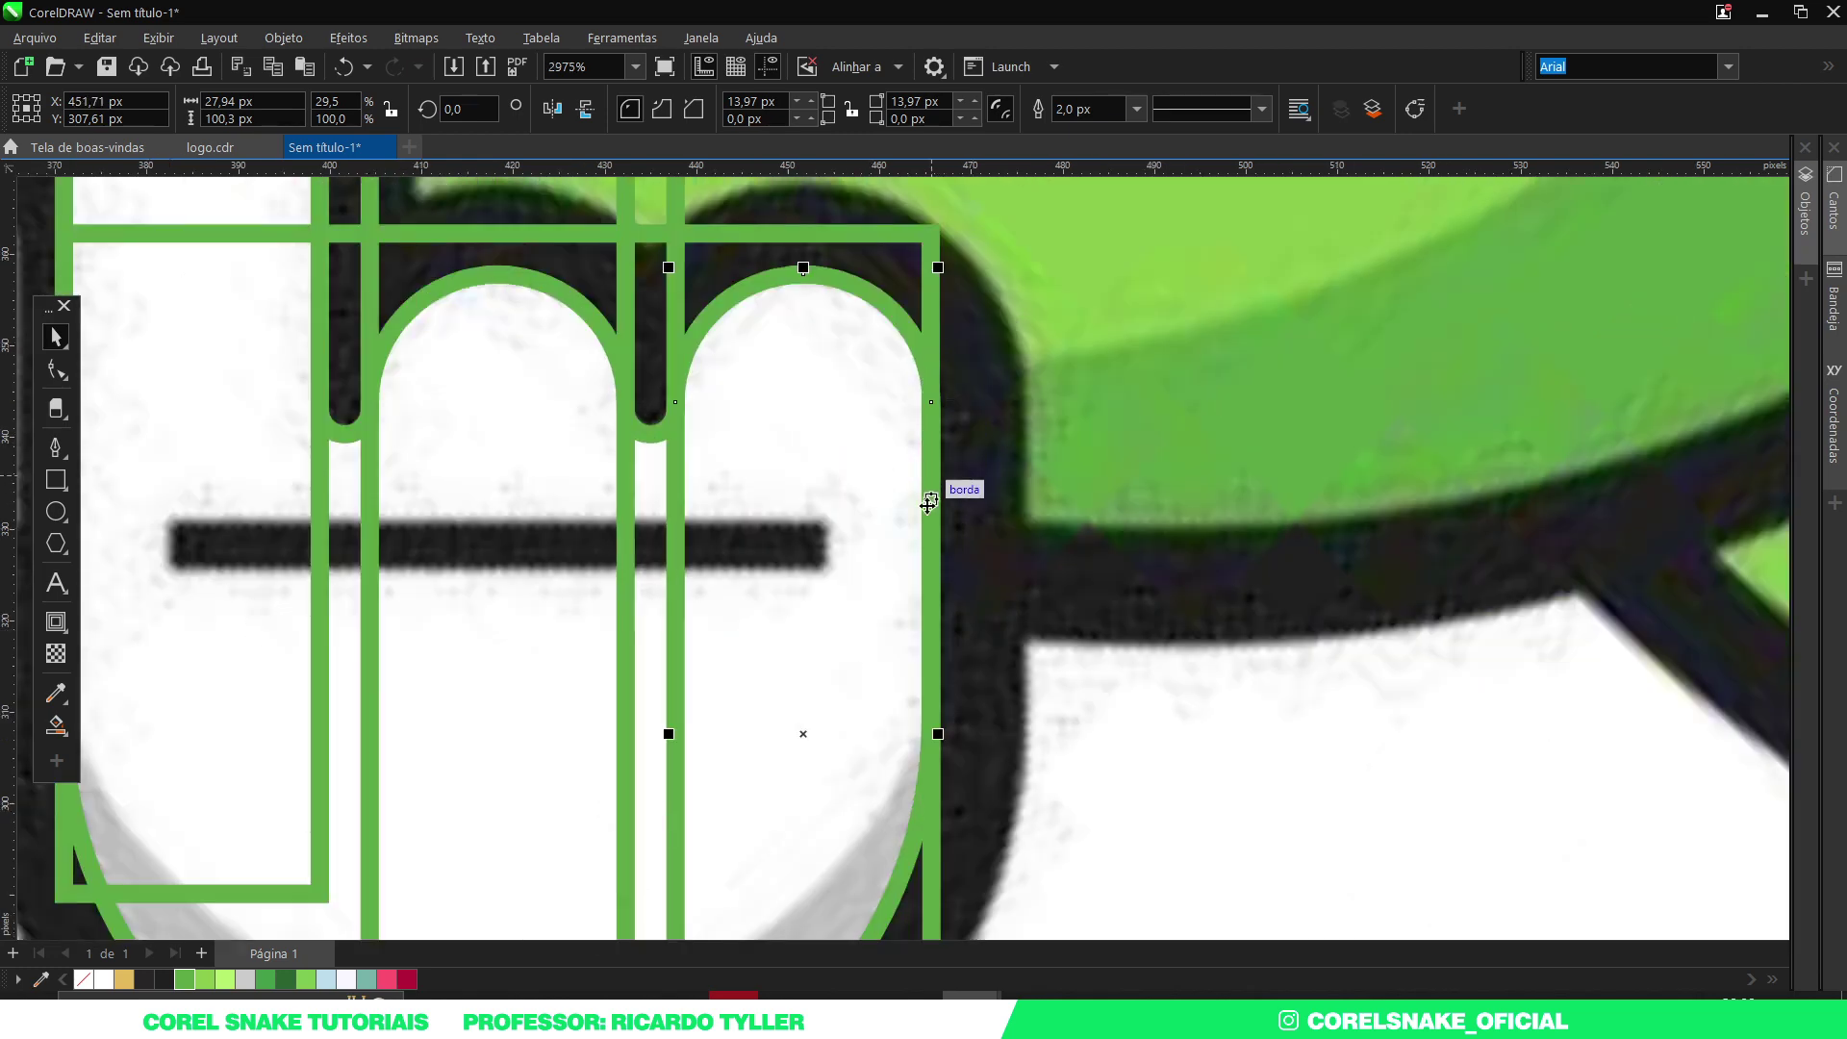
{"action": "scroll", "coordinate": [933, 490], "scroll_direction": "down", "scroll_amount": 2}
{"action": "scroll", "coordinate": [933, 540], "scroll_direction": "up", "scroll_amount": 1}
{"action": "left_click", "coordinate": [930, 282]}
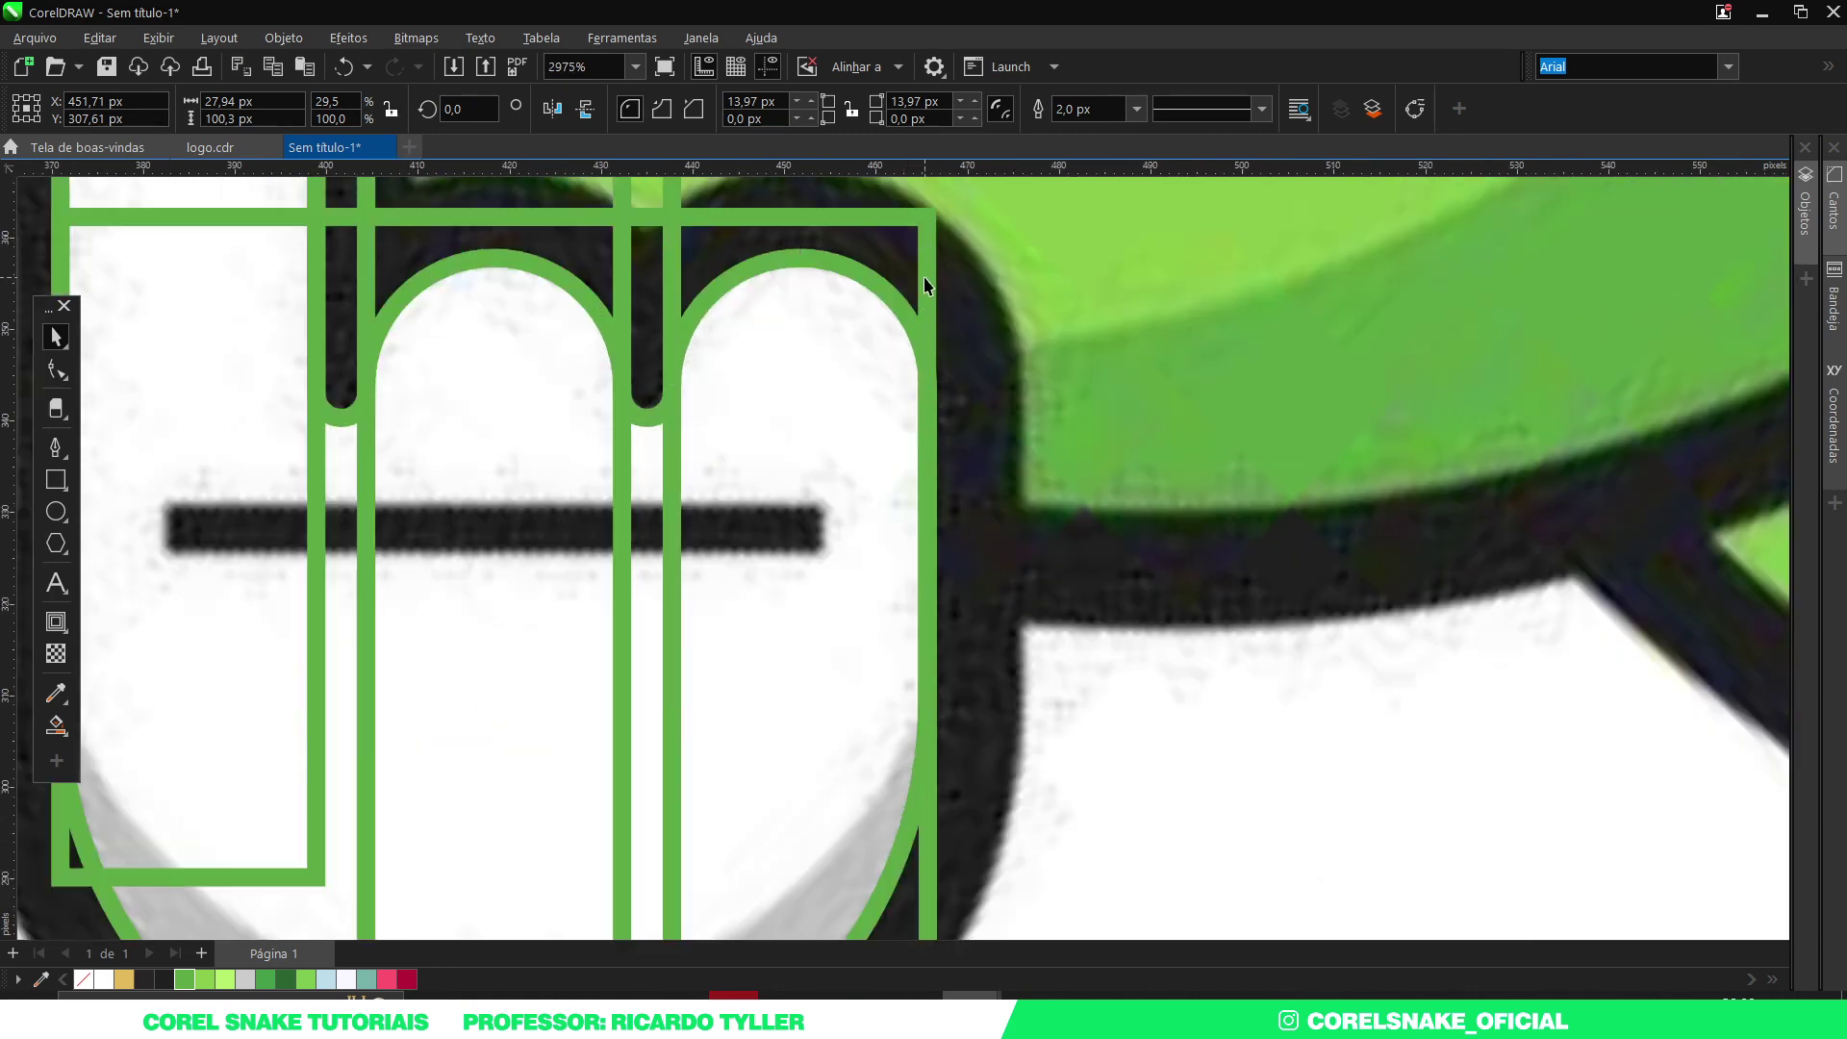
{"action": "left_click_drag", "start_coordinate": [933, 674], "coordinate": [928, 632]}
{"action": "scroll", "coordinate": [919, 621], "scroll_direction": "down", "scroll_amount": 2}
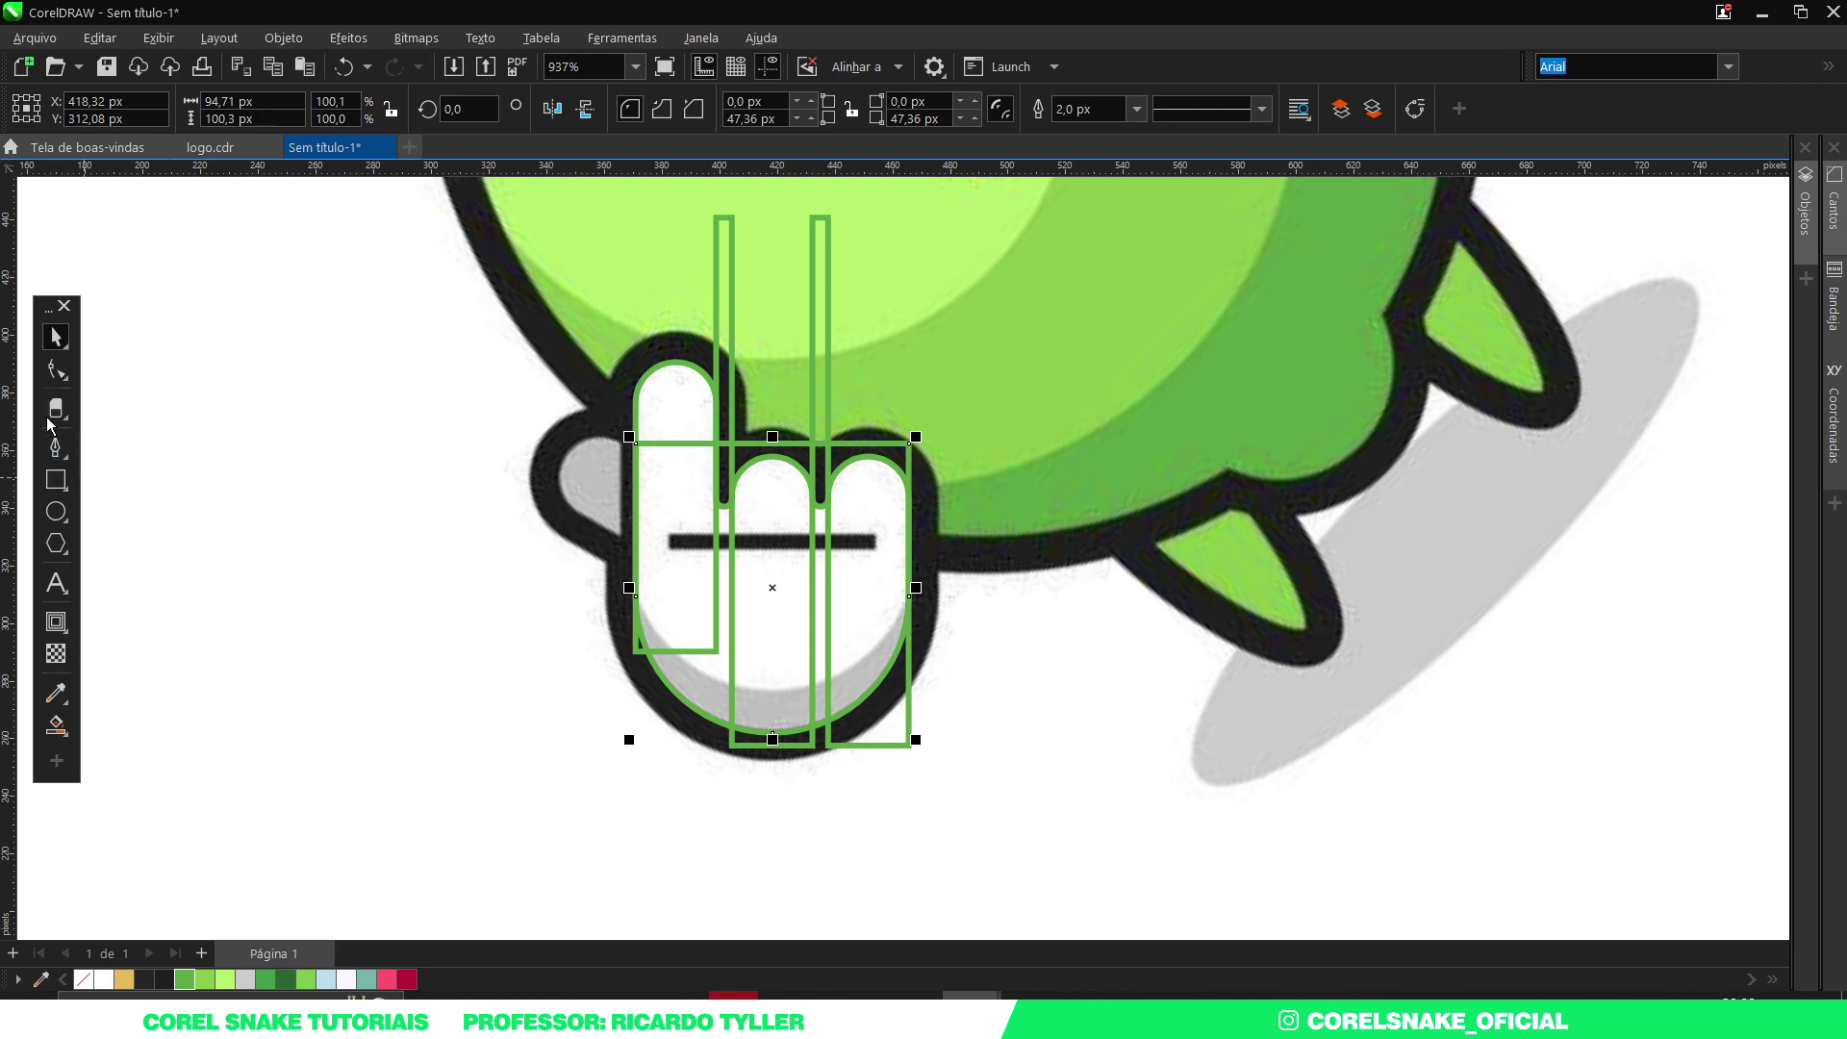
Delete the overlapping line segments inside the hand with the Virtual Segment Delete tool.
{"action": "left_click", "coordinate": [53, 370]}
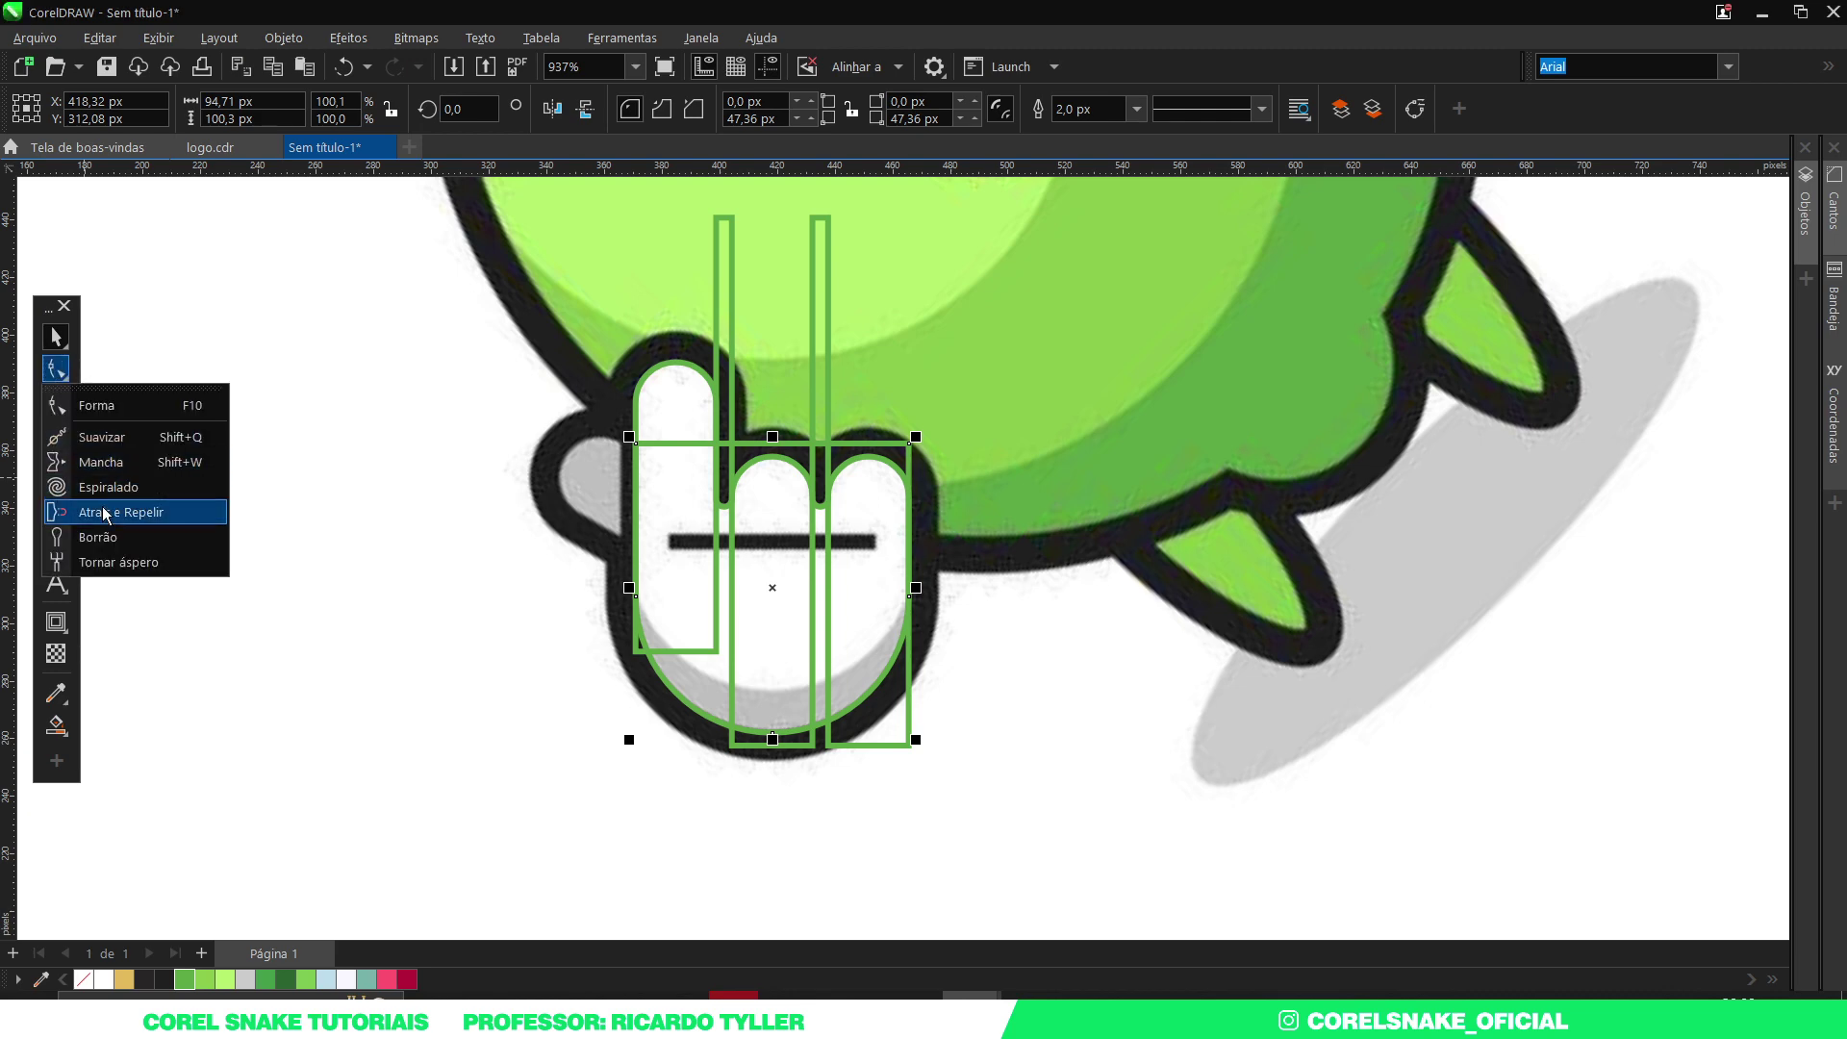
{"action": "left_click", "coordinate": [61, 404]}
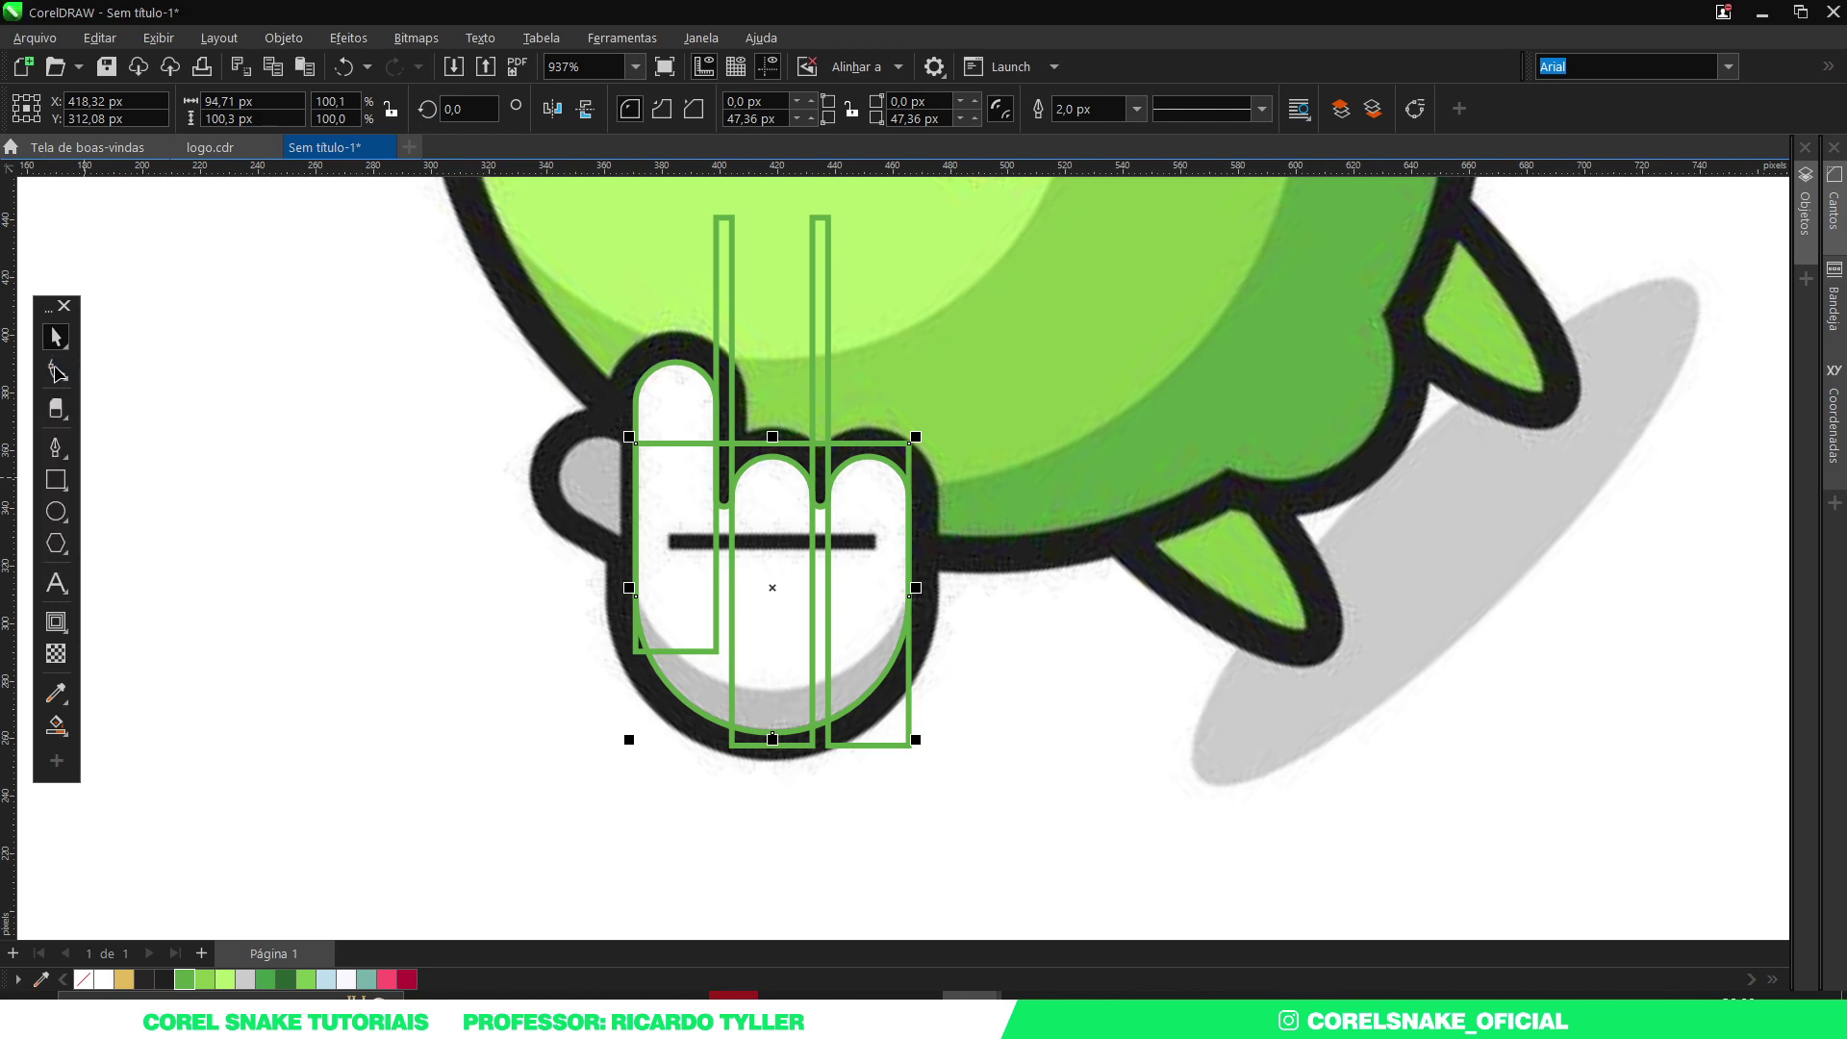
{"action": "left_click", "coordinate": [60, 438]}
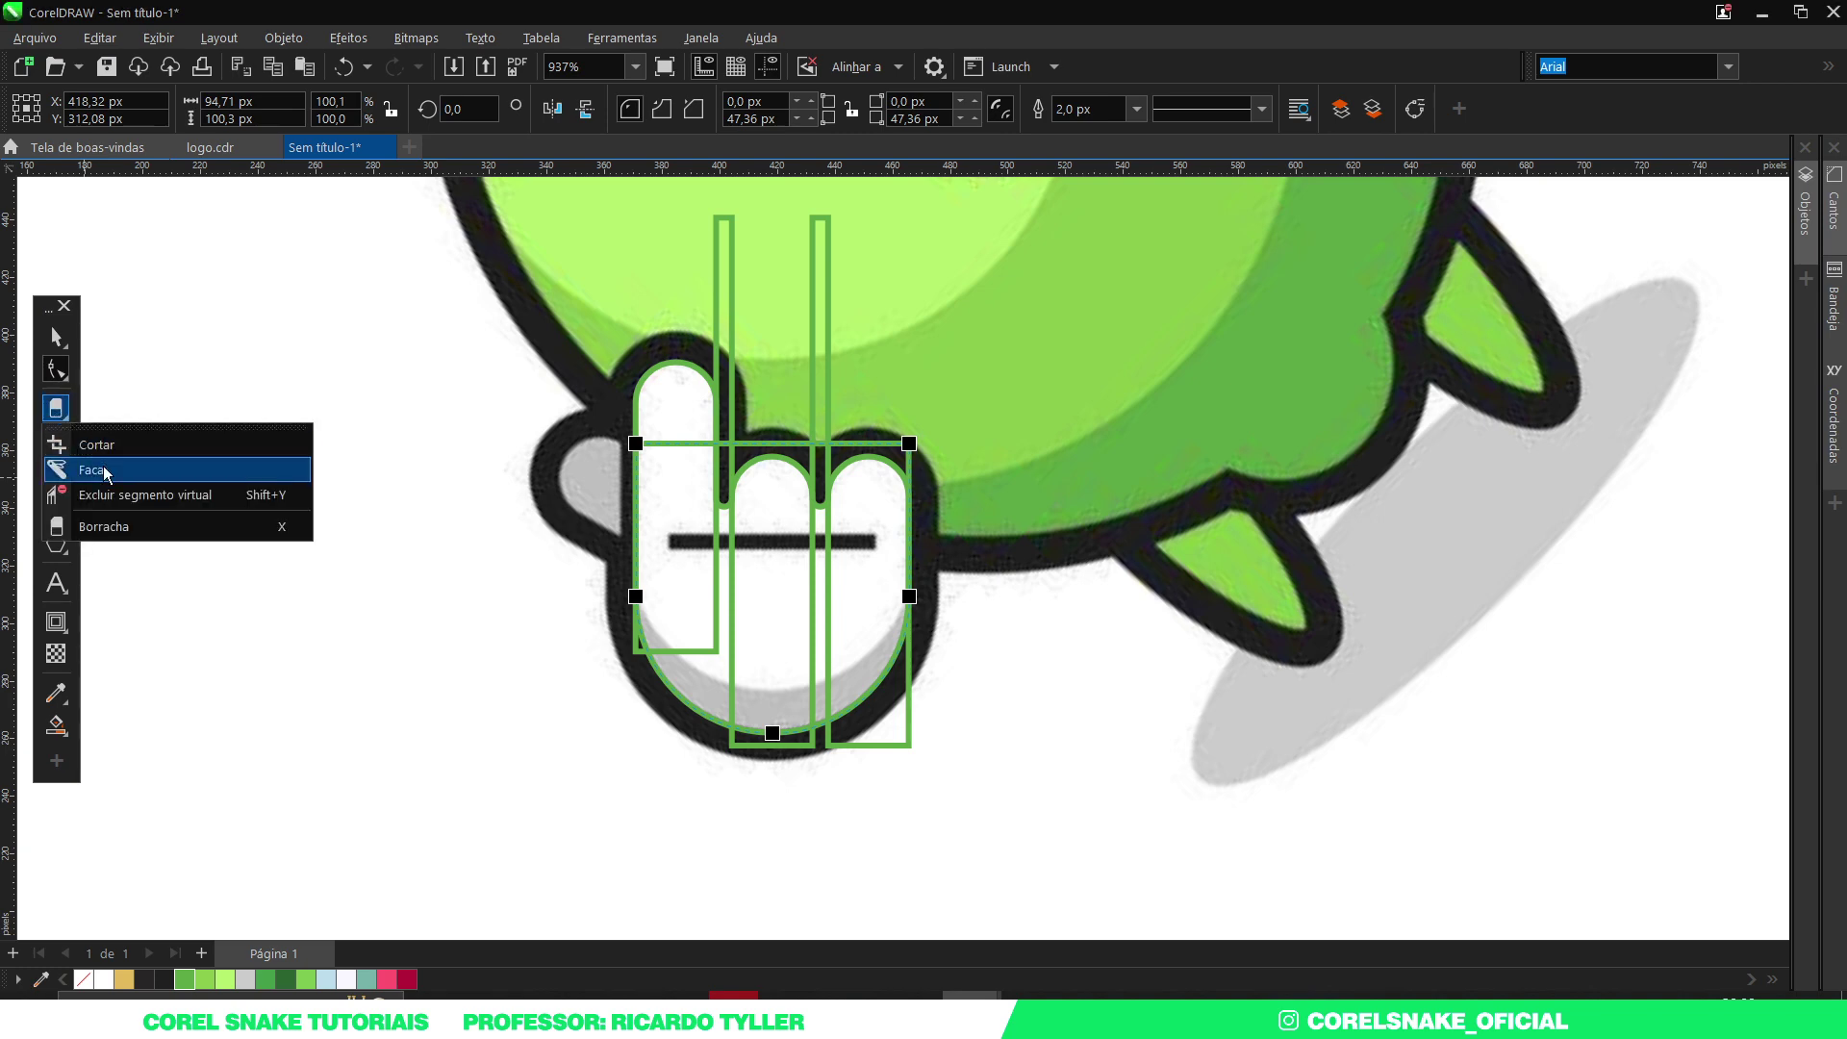
{"action": "left_click", "coordinate": [160, 491]}
{"action": "scroll", "coordinate": [699, 562], "scroll_direction": "up", "scroll_amount": 1}
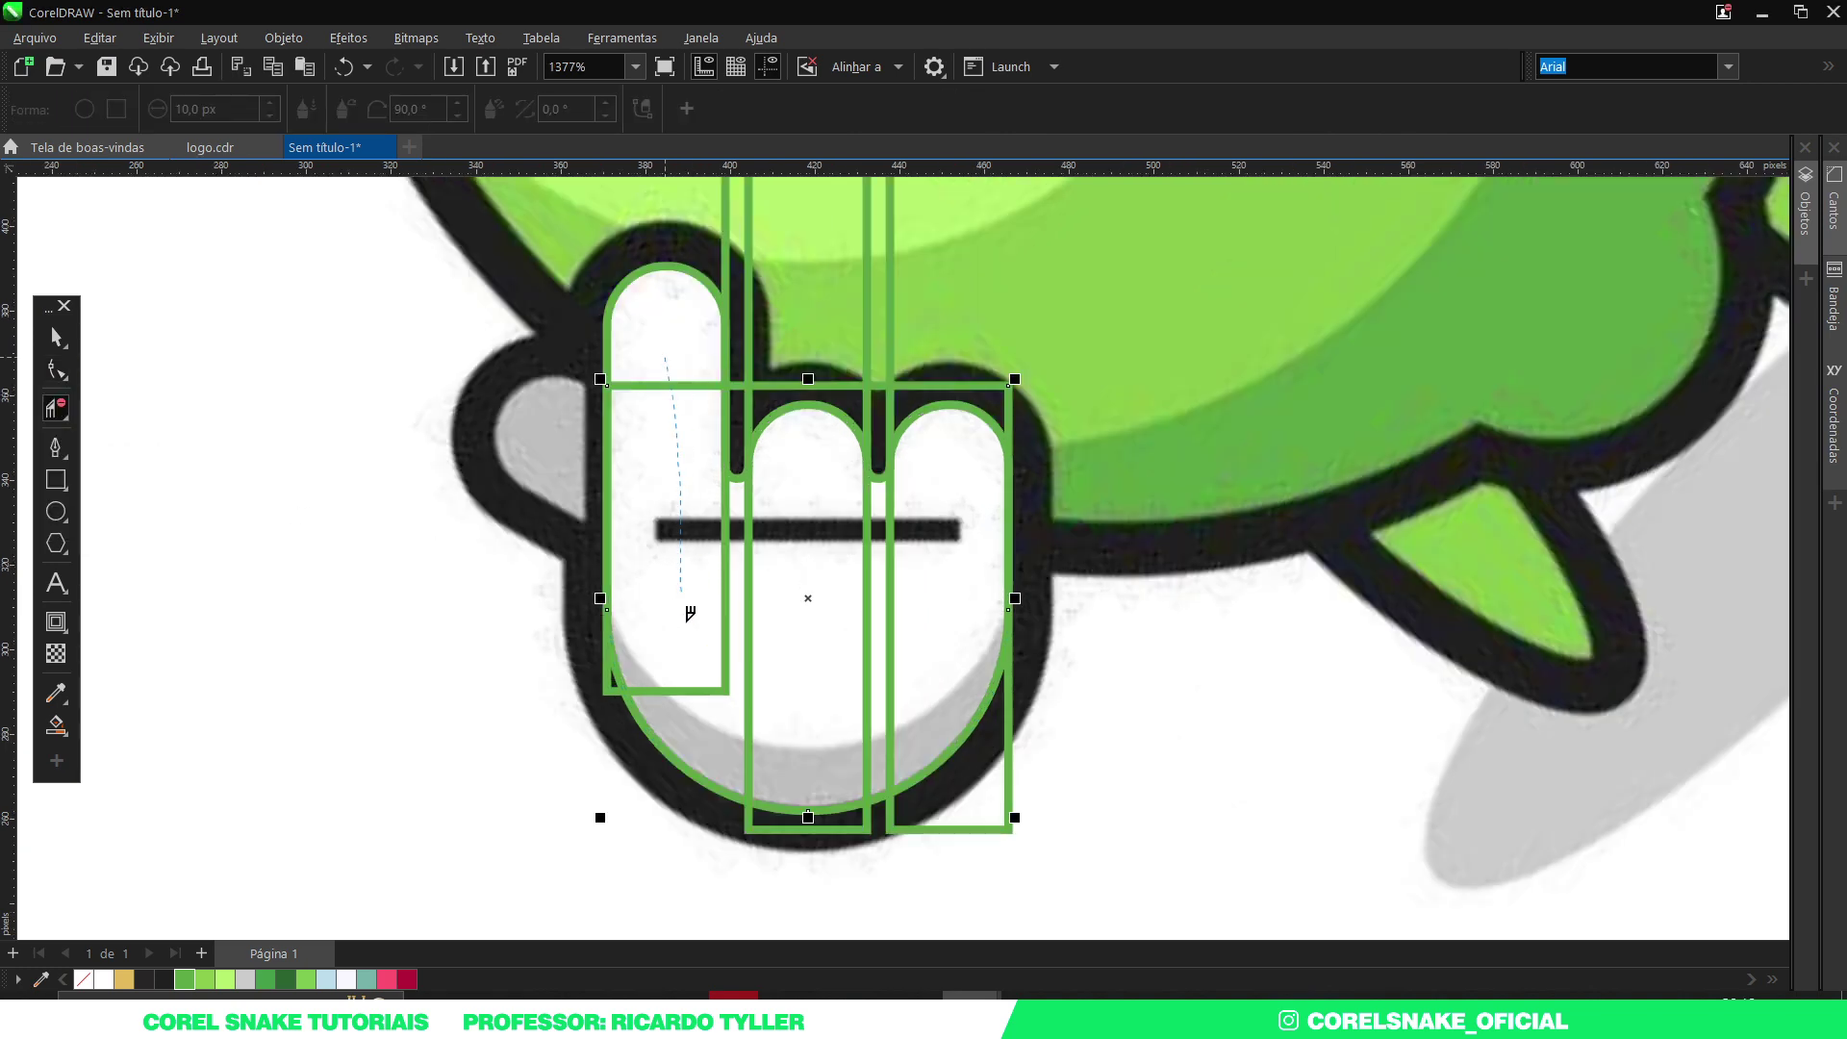
{"action": "mouse_move", "coordinate": [690, 613]}
{"action": "left_mouse_down"}
{"action": "mouse_move", "coordinate": [691, 688]}
{"action": "mouse_move", "coordinate": [699, 514]}
{"action": "mouse_move", "coordinate": [910, 545]}
{"action": "left_mouse_up"}
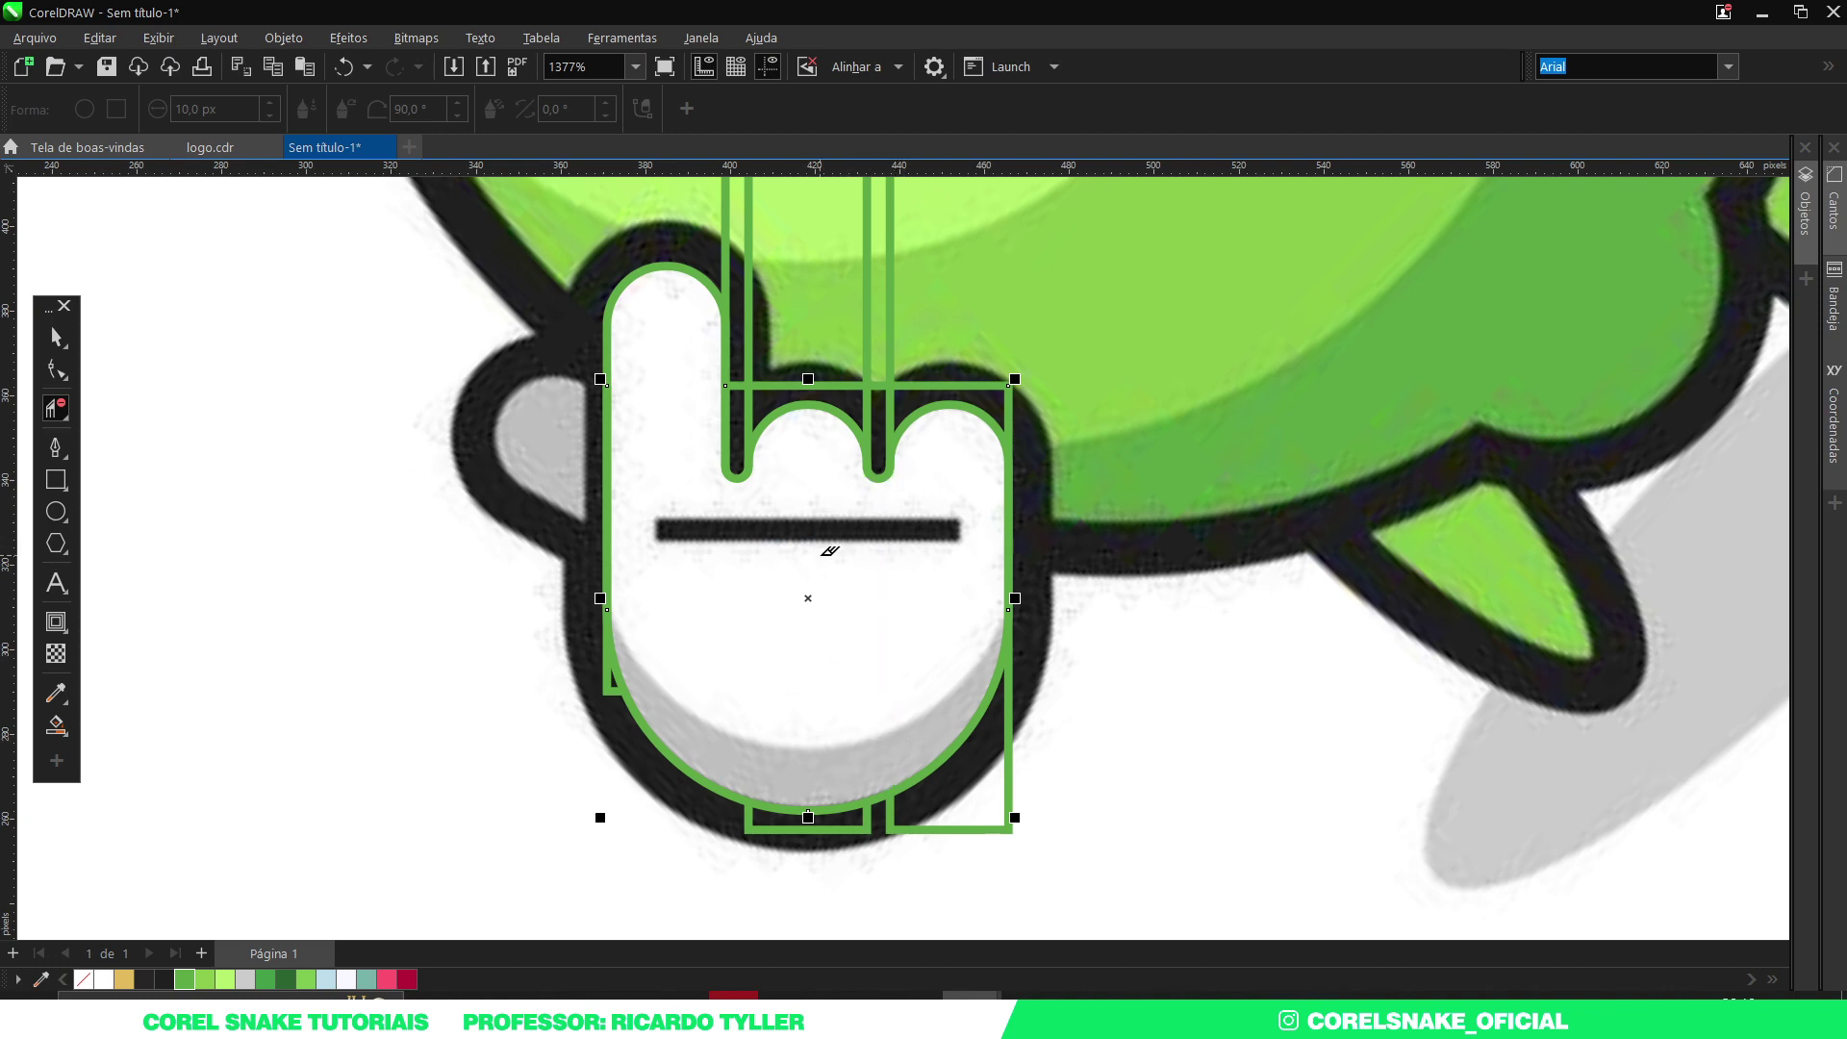
Create a gold hand shape from the enclosed area with Smart Fill and remove the leftover construction outlines.
{"action": "key", "text": "g"}
{"action": "left_click", "coordinate": [773, 602]}
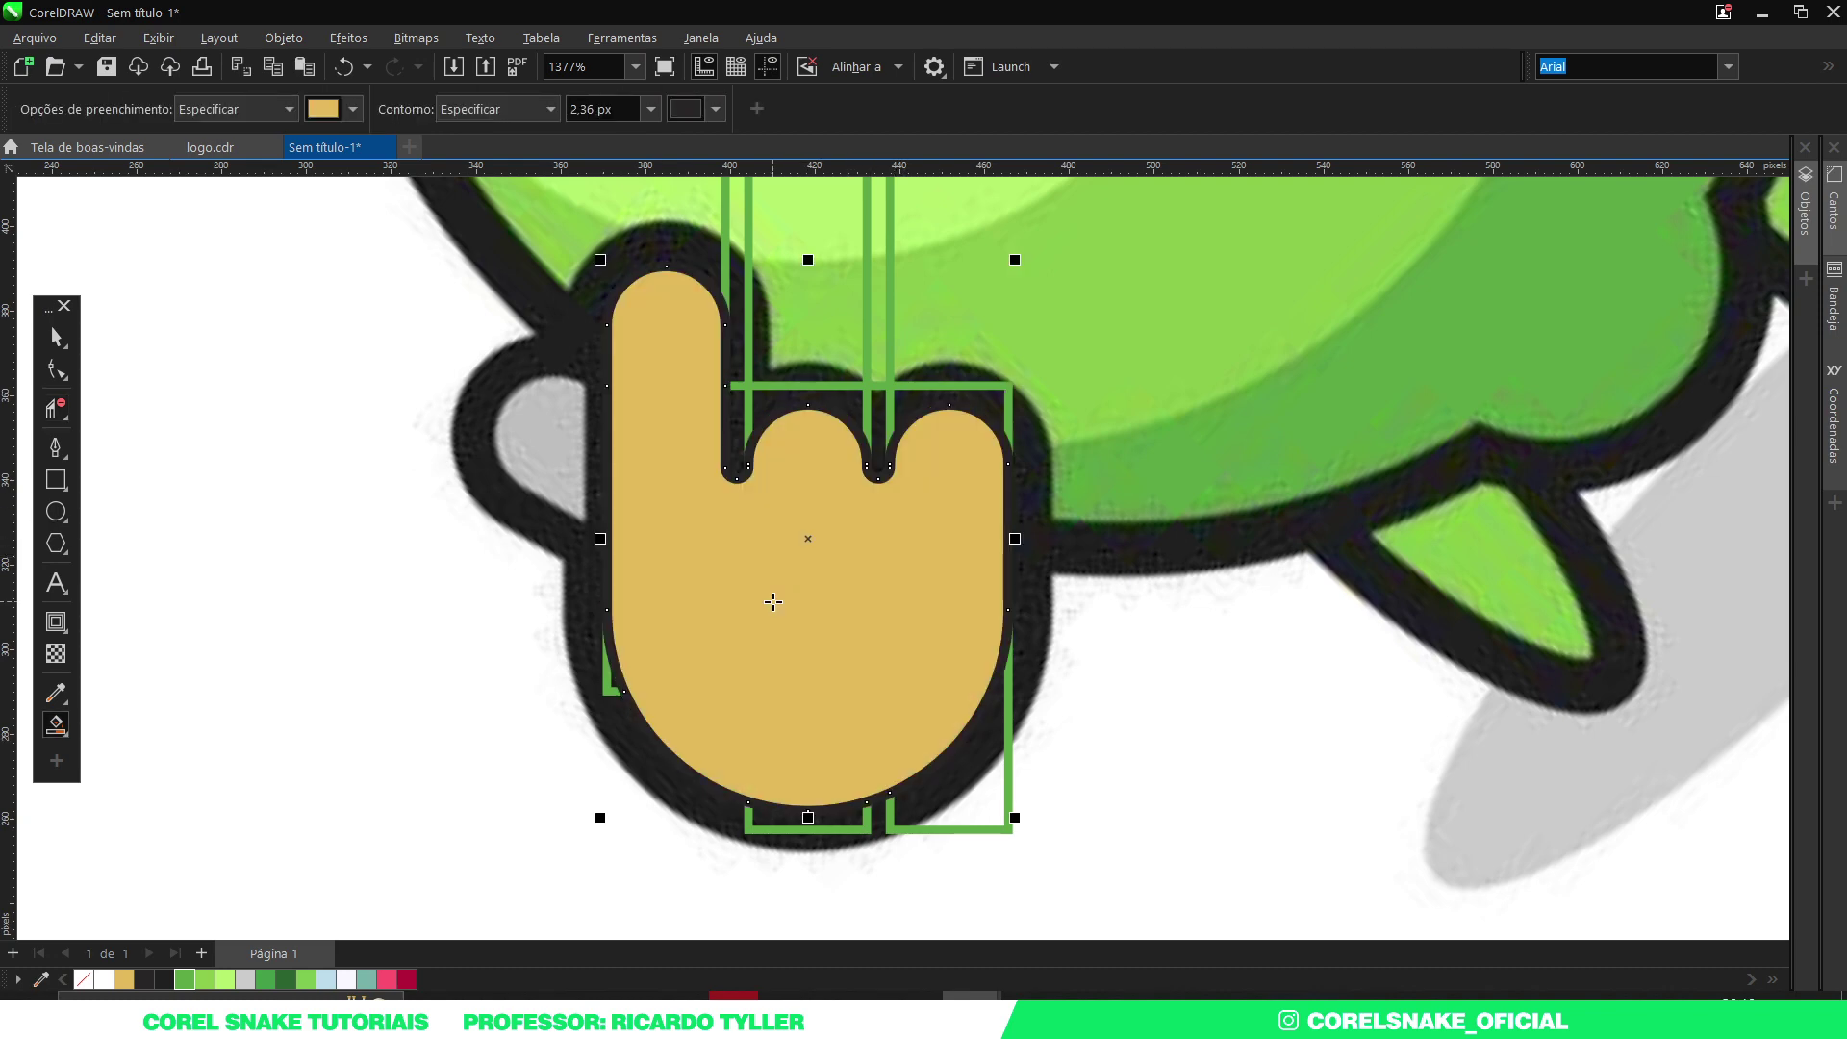
{"action": "key", "text": "Delete"}
{"action": "scroll", "coordinate": [726, 566], "scroll_direction": "down", "scroll_amount": 3}
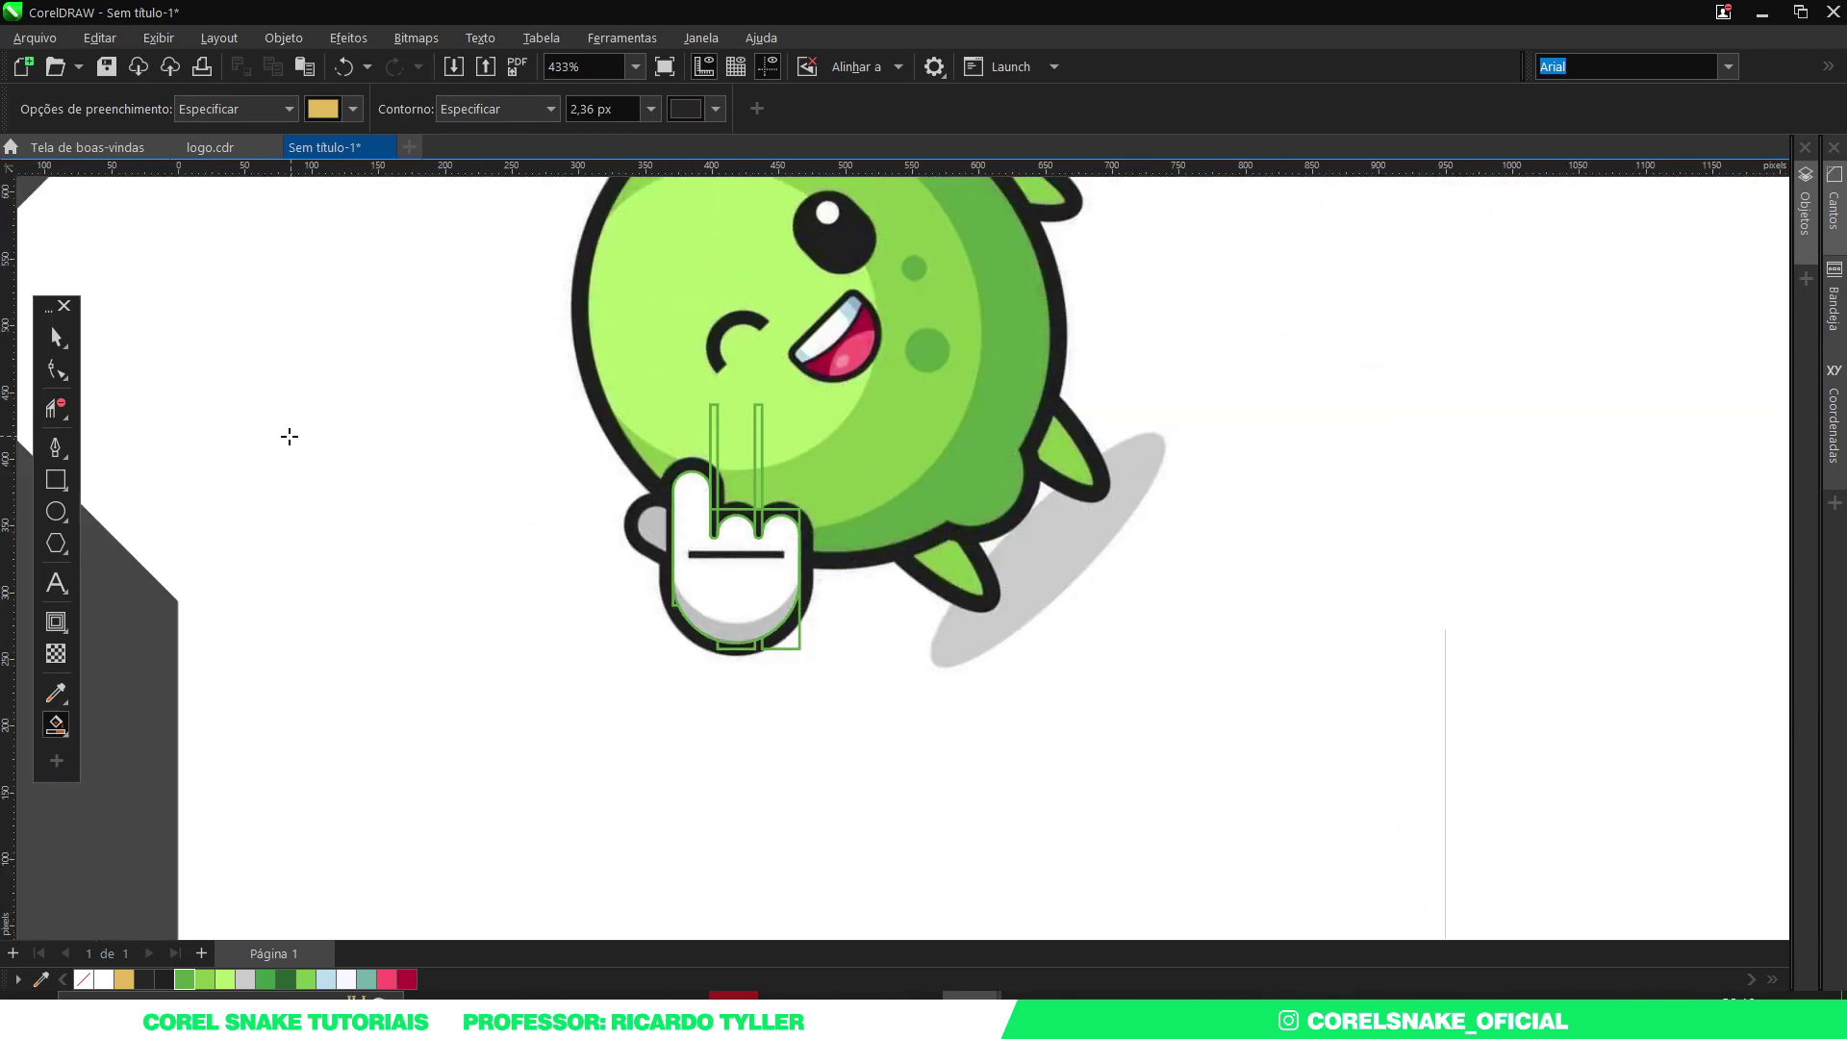
{"action": "left_click", "coordinate": [56, 337]}
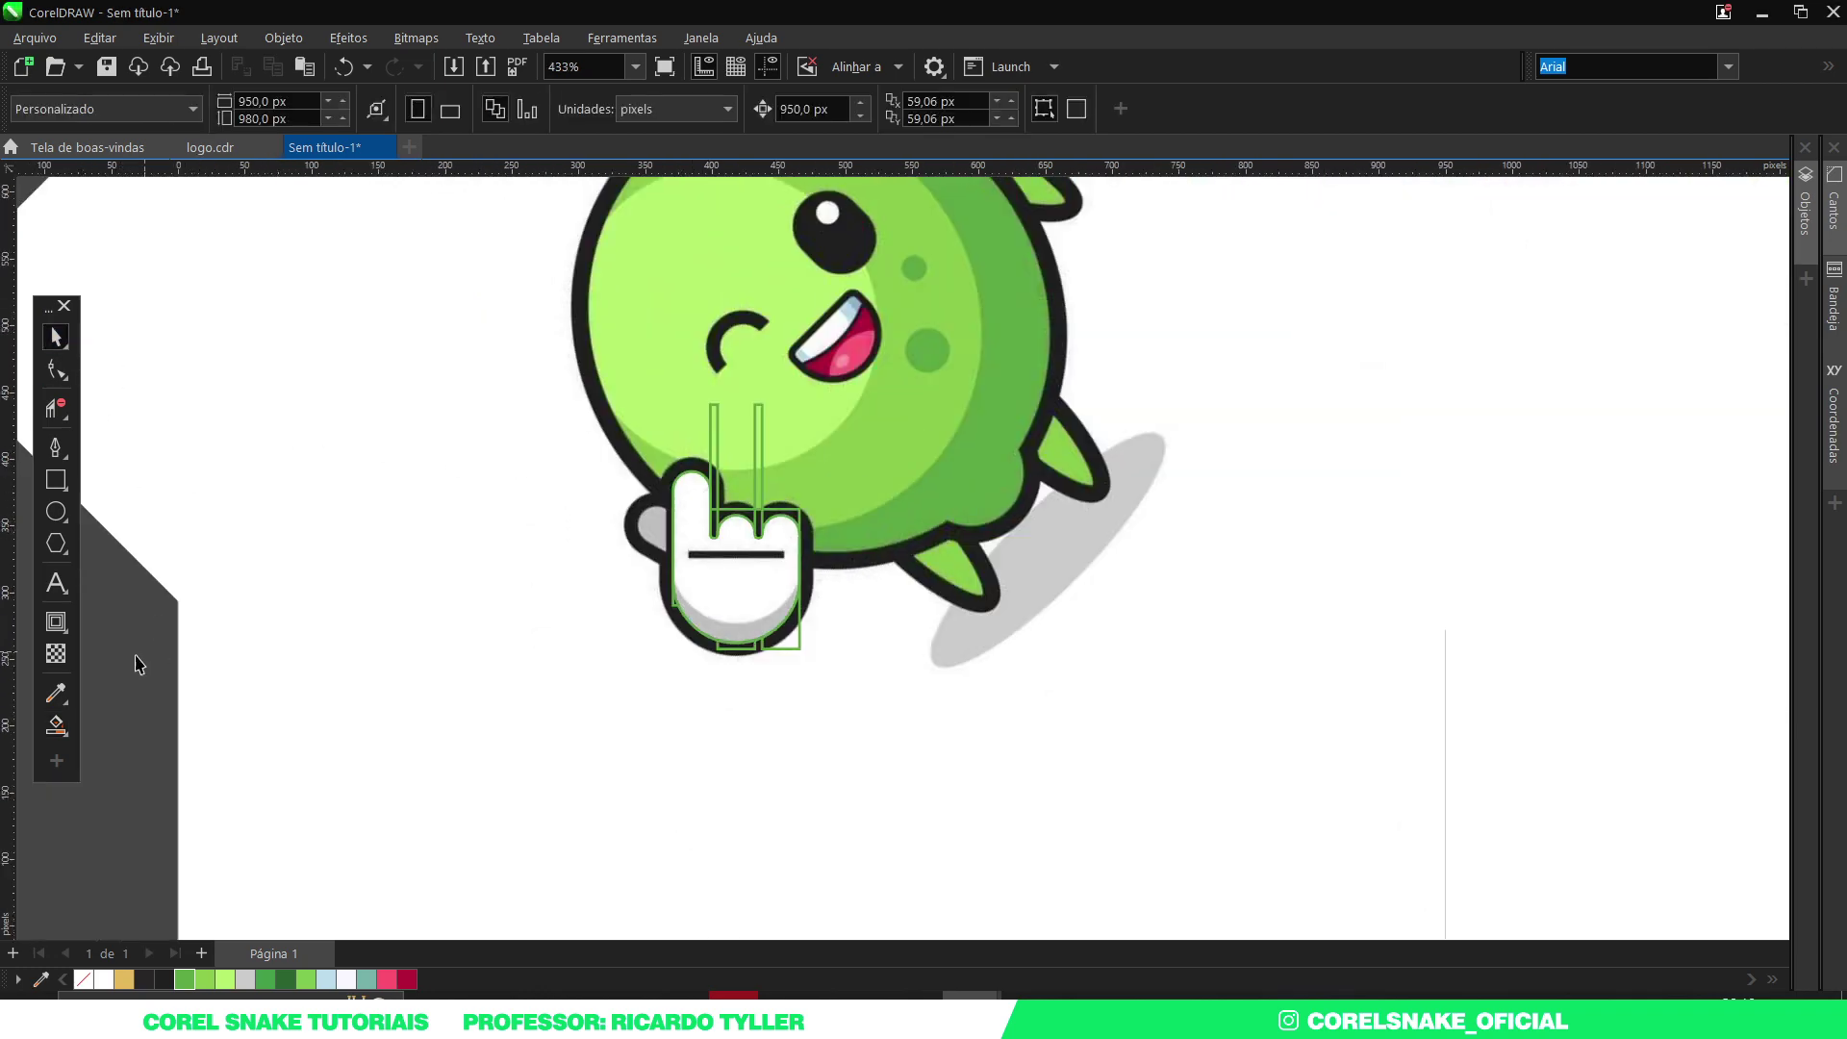
{"action": "left_click_drag", "start_coordinate": [114, 783], "coordinate": [1001, 352]}
{"action": "key", "text": "ctrl+z"}
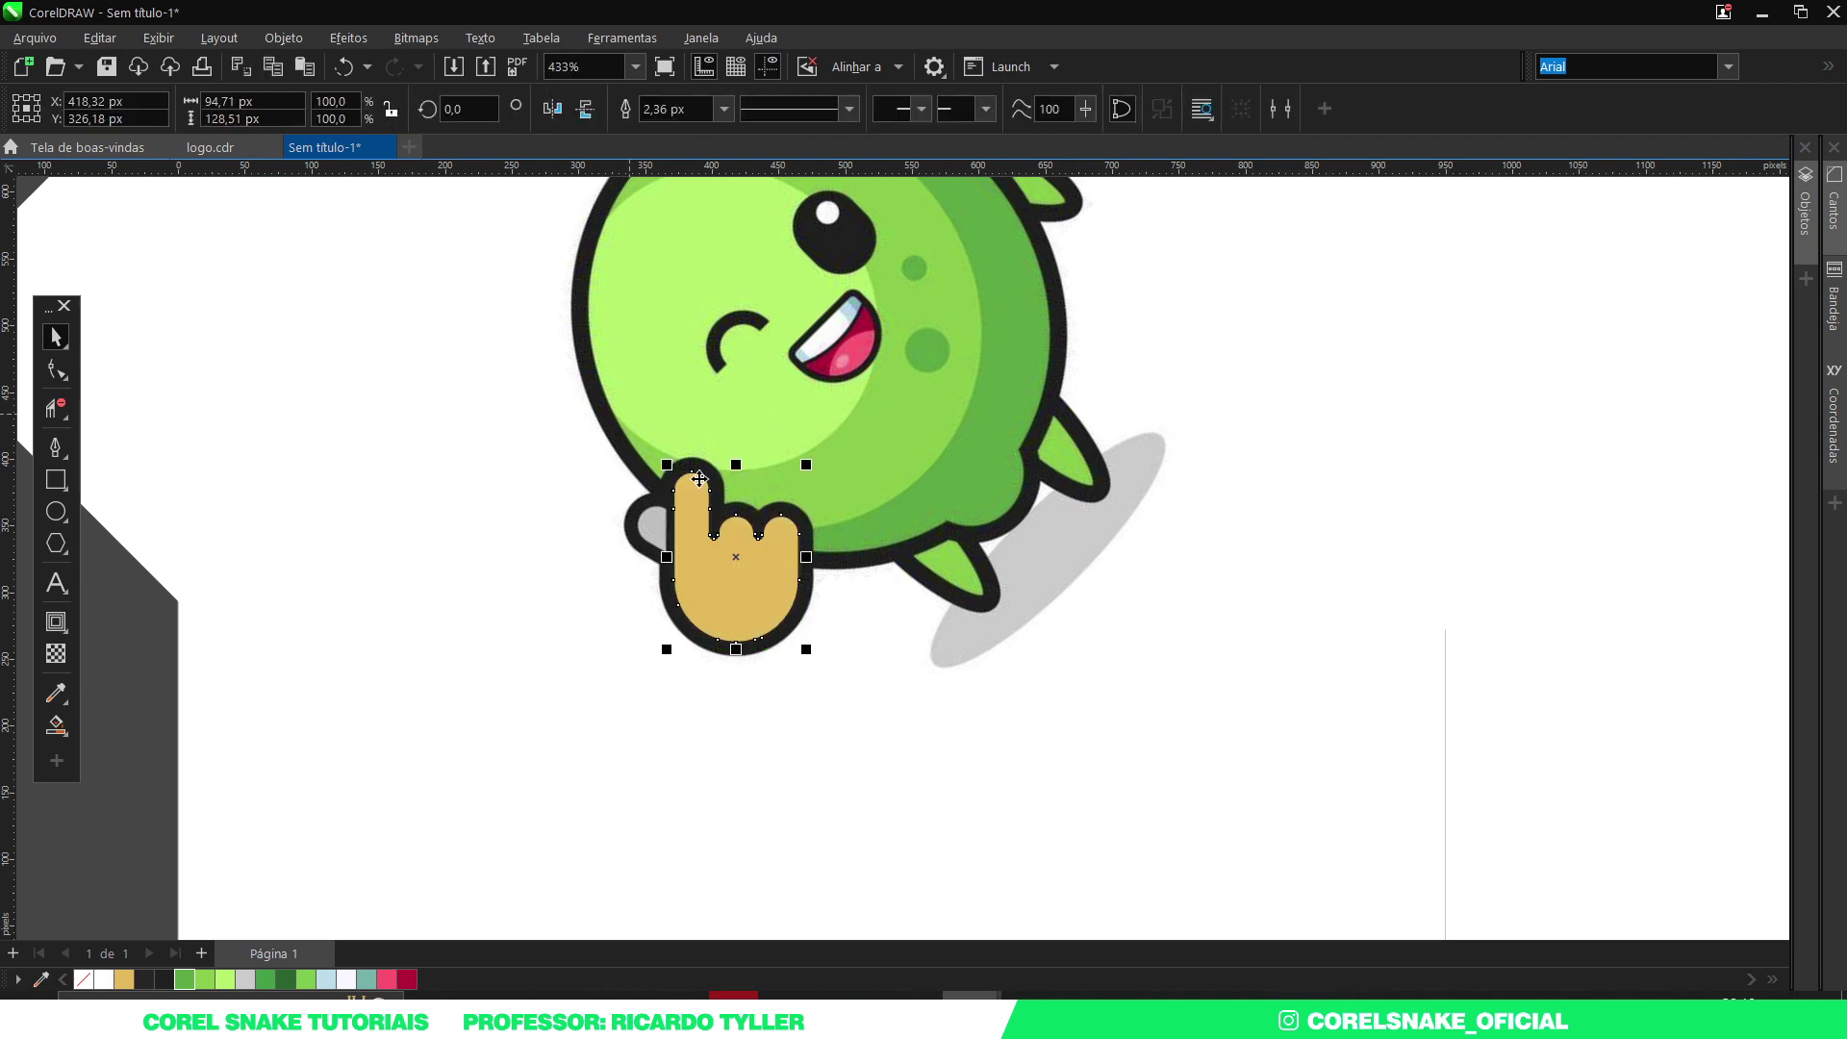
Remove the hand shape's fill and give it a gold outline so the reference shows through.
{"action": "scroll", "coordinate": [767, 553], "scroll_direction": "up", "scroll_amount": 2}
{"action": "scroll", "coordinate": [767, 553], "scroll_direction": "up", "scroll_amount": 1}
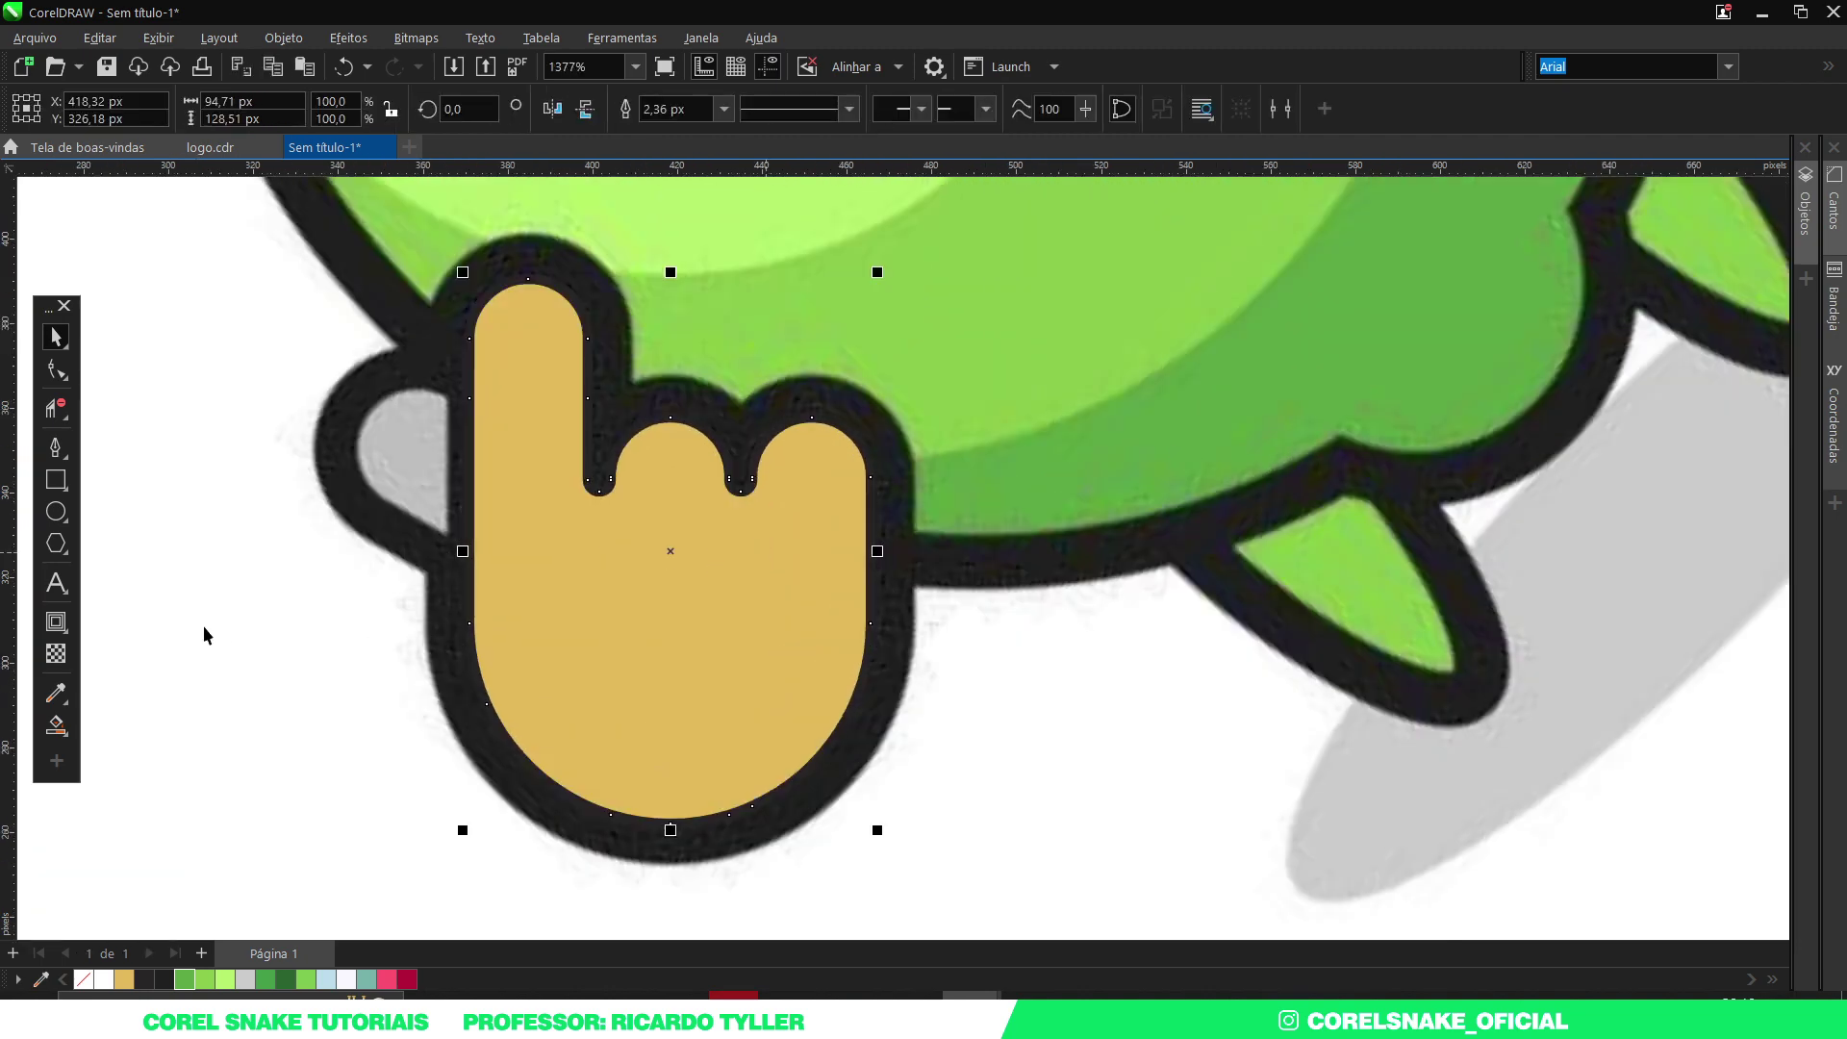
{"action": "right_click", "coordinate": [84, 979]}
{"action": "left_click", "coordinate": [104, 980]}
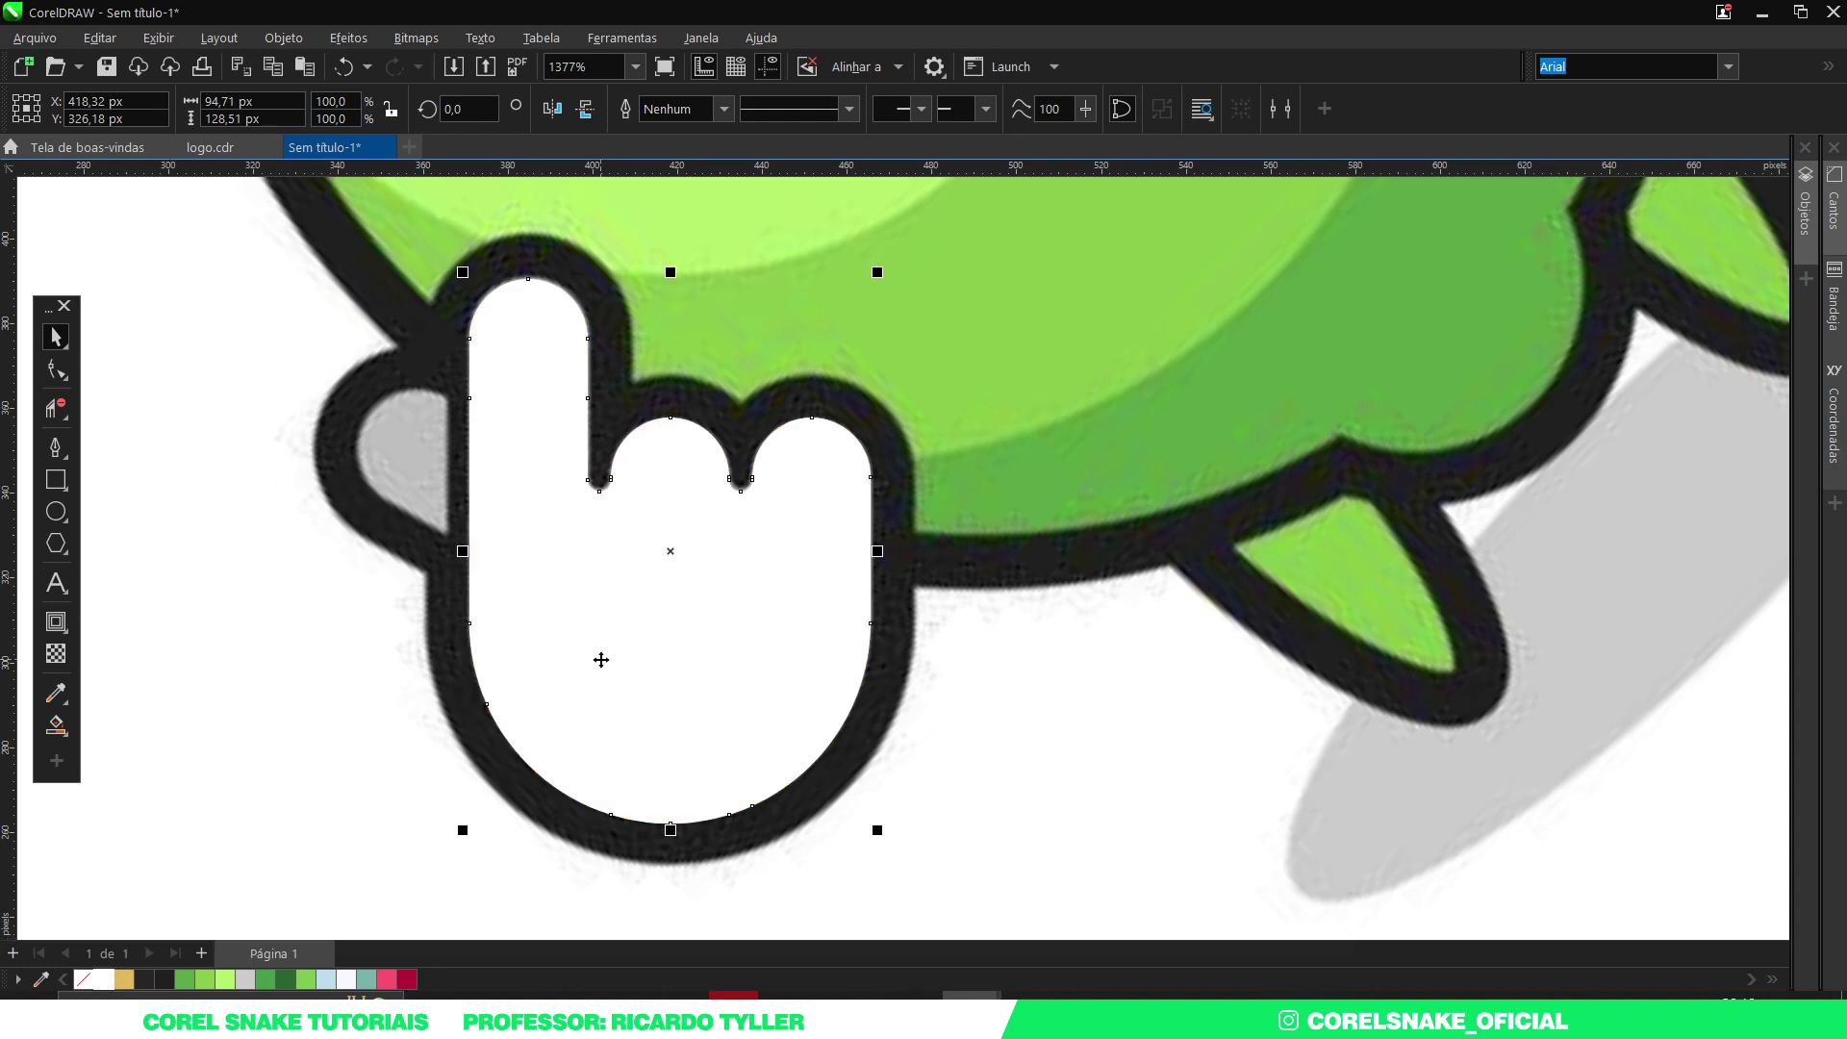
{"action": "left_click", "coordinate": [84, 979]}
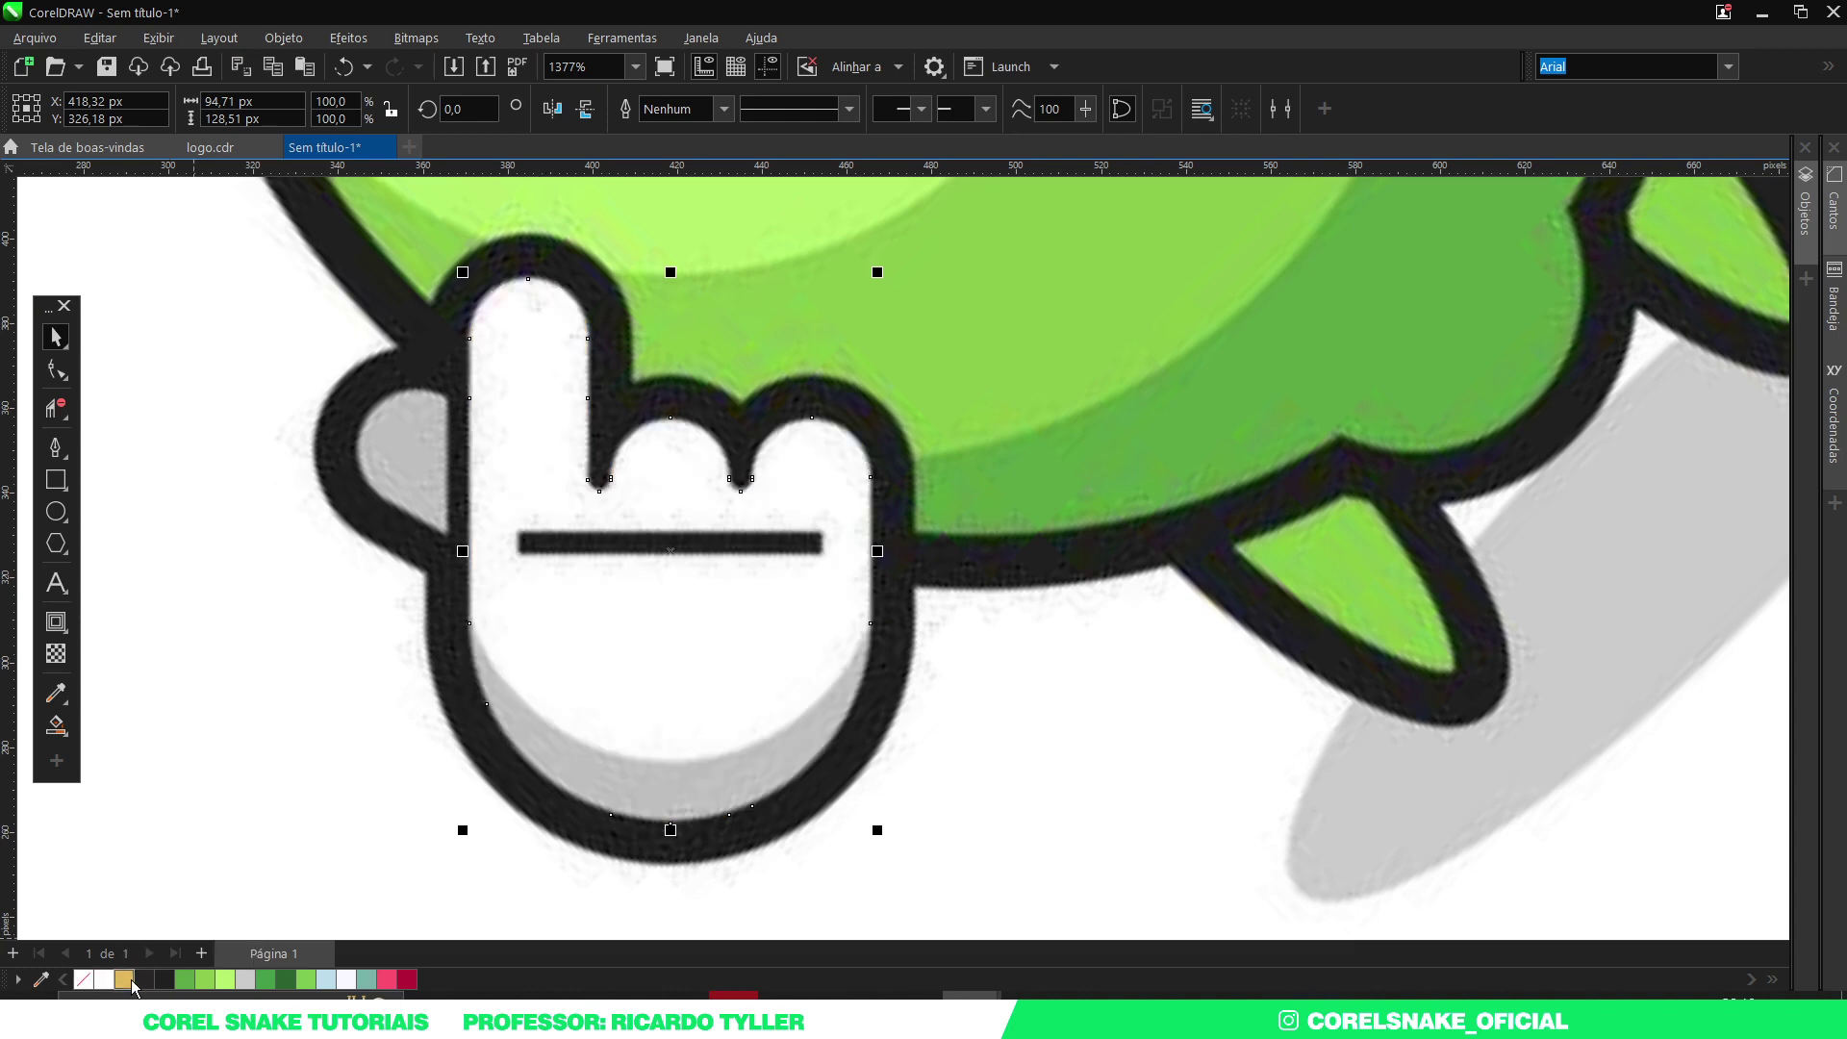
{"action": "right_click", "coordinate": [124, 981]}
Copy the hand outline about 14 px upward, create a gold Smart Fill crescent for the palm's lower shadow, and remove the shifted copy.
{"action": "left_click_drag", "start_coordinate": [625, 780], "coordinate": [630, 721]}
{"action": "left_click_drag", "start_coordinate": [630, 720], "coordinate": [631, 725]}
{"action": "scroll", "coordinate": [862, 590], "scroll_direction": "up", "scroll_amount": 1}
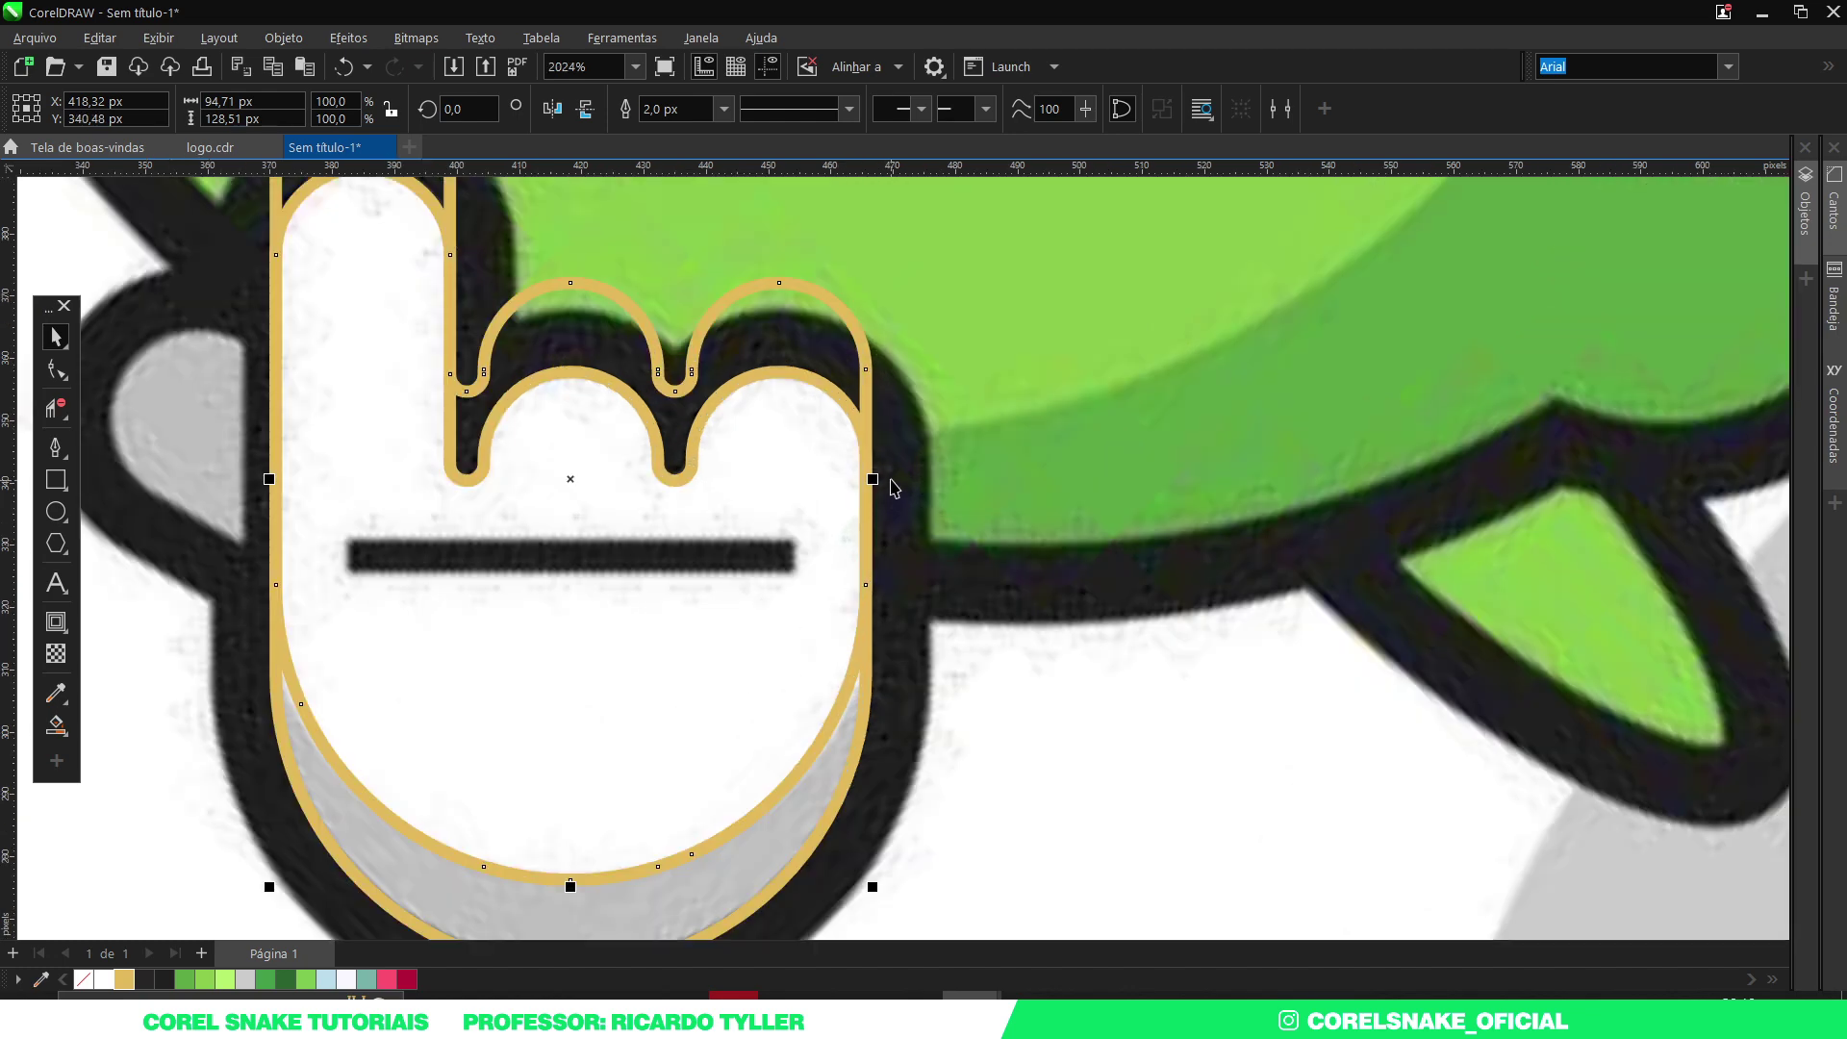
{"action": "scroll", "coordinate": [748, 822], "scroll_direction": "down", "scroll_amount": 2}
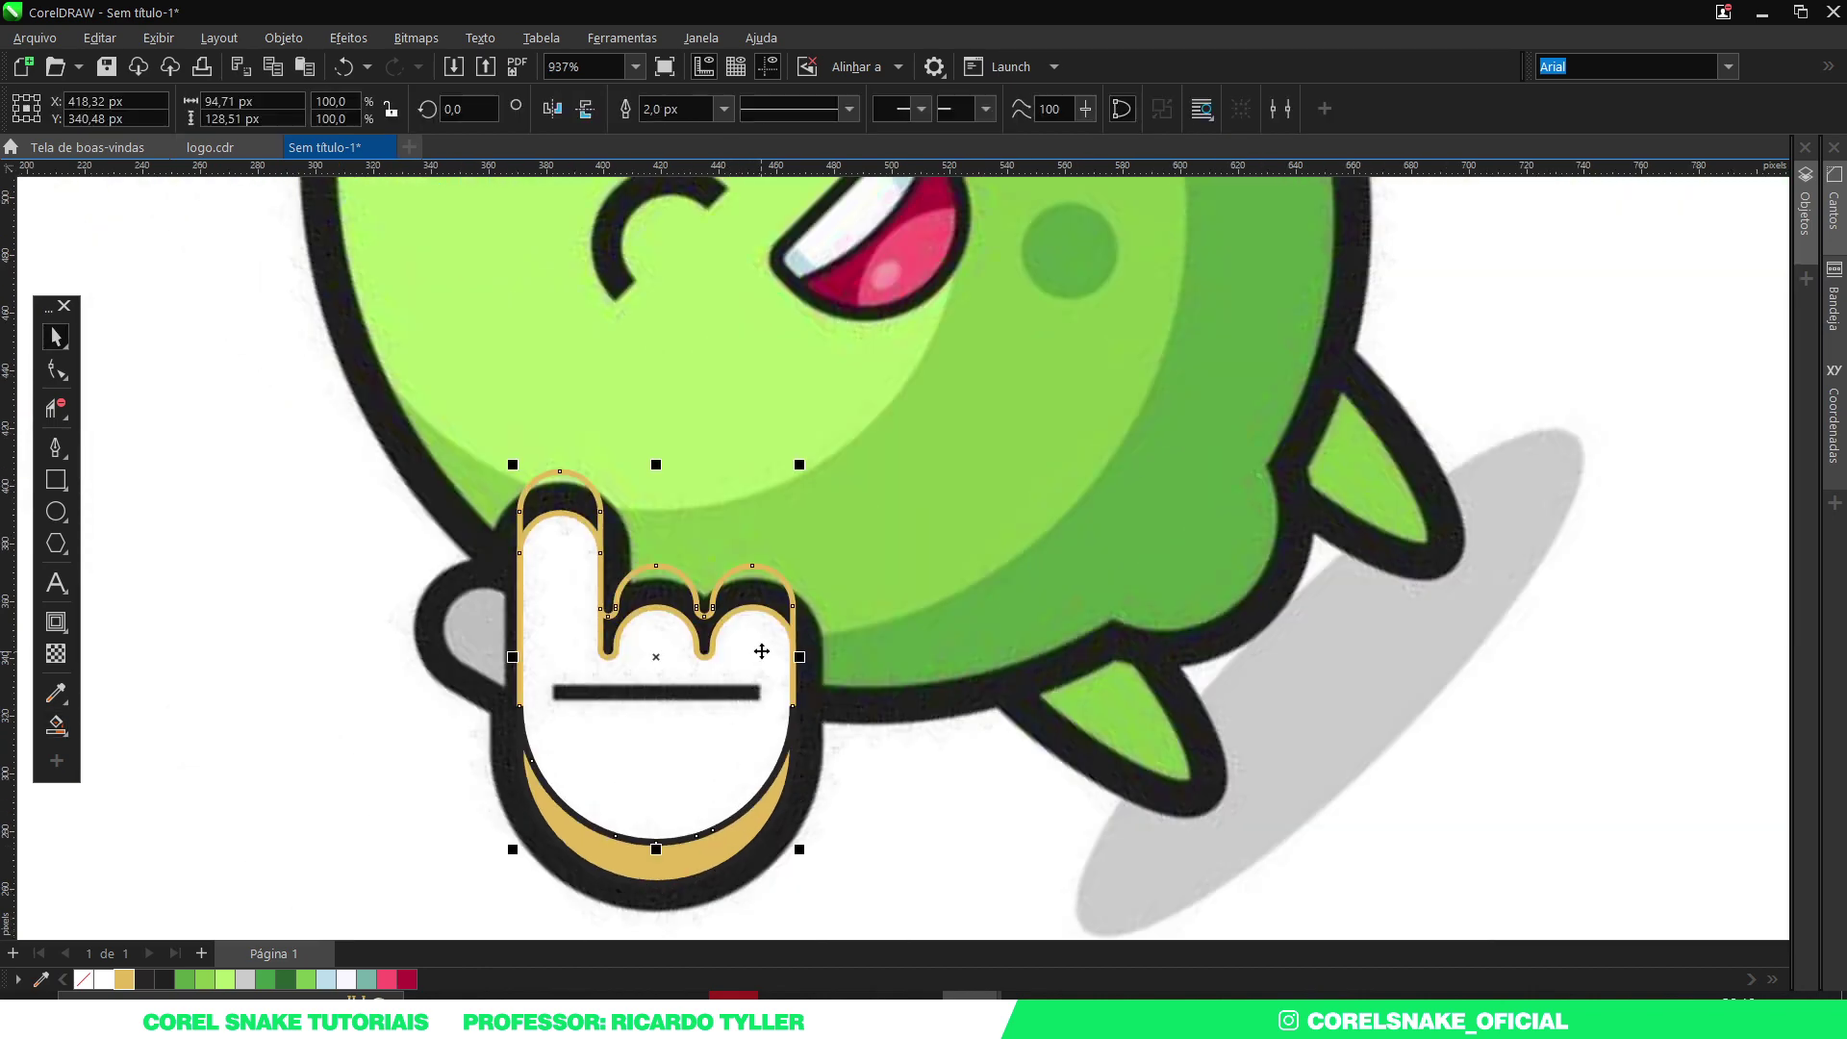
{"action": "key", "text": "Escape"}
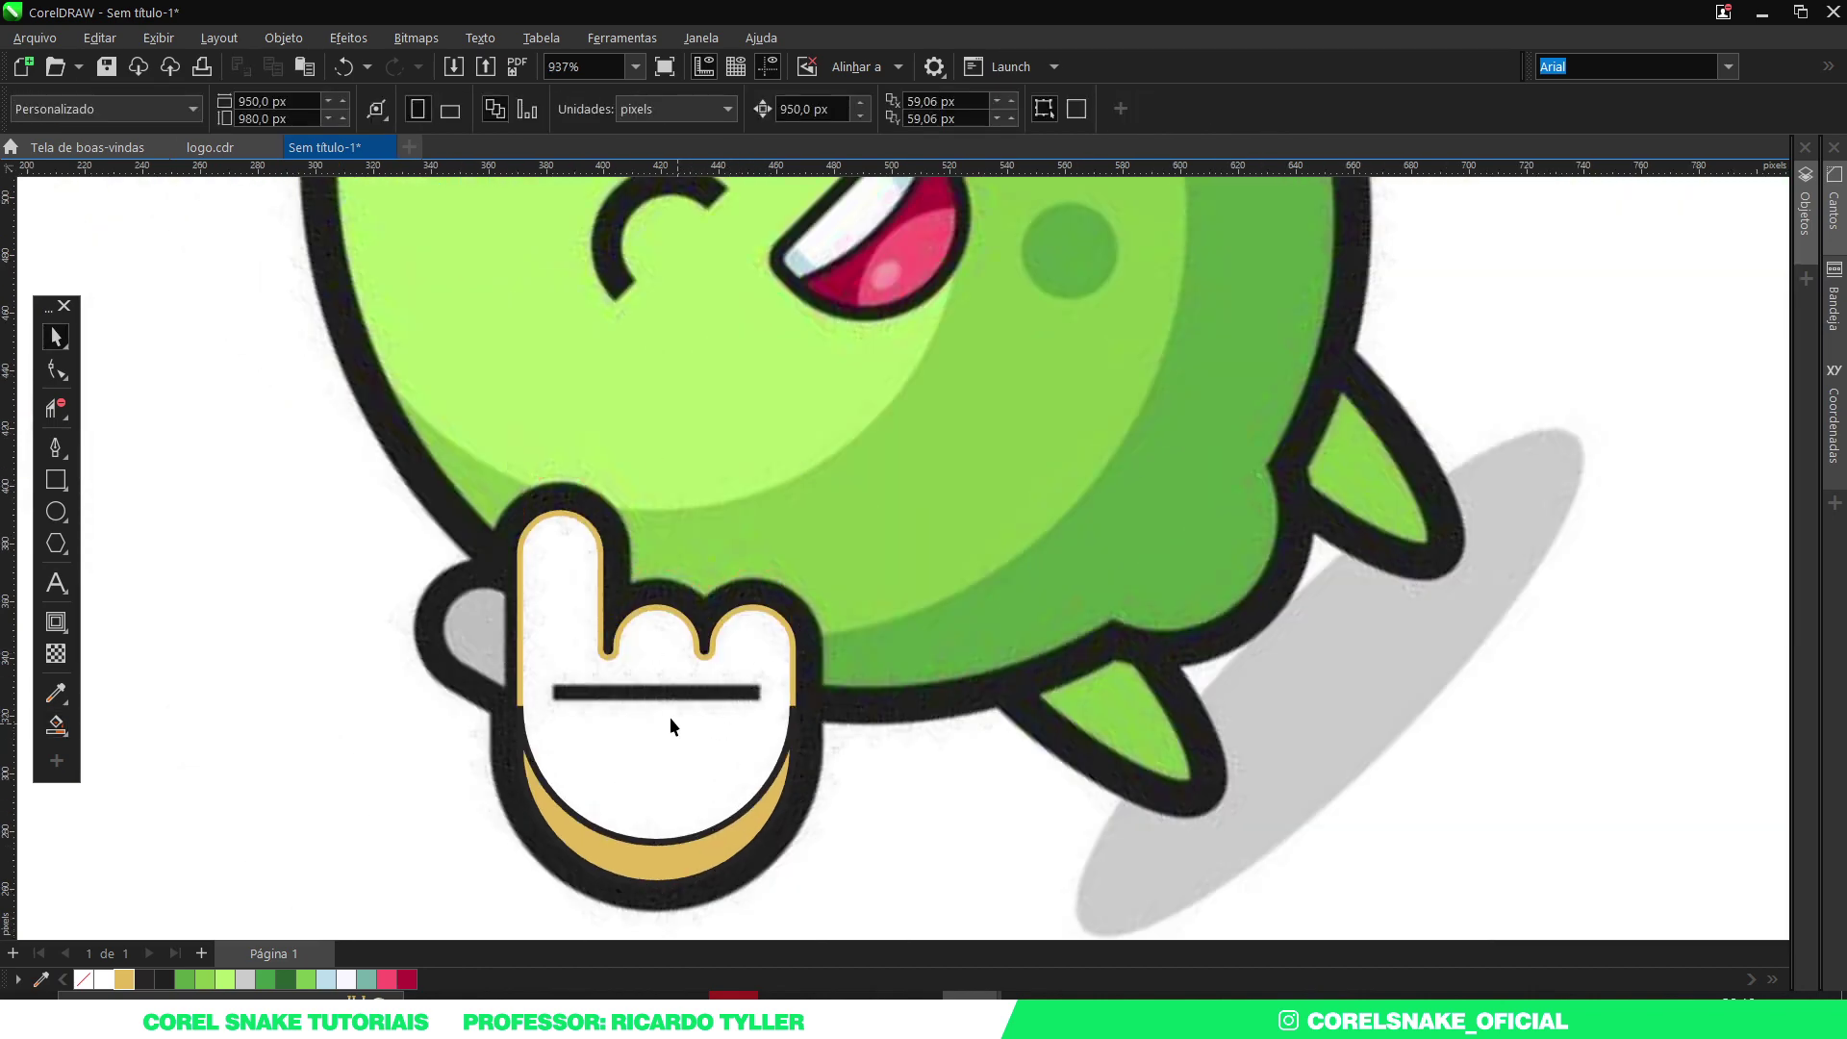
Draw a rectangle about 71.9 by 4.9 px over the dark line across the palm and remove its outline.
{"action": "scroll", "coordinate": [671, 723], "scroll_direction": "up", "scroll_amount": 4}
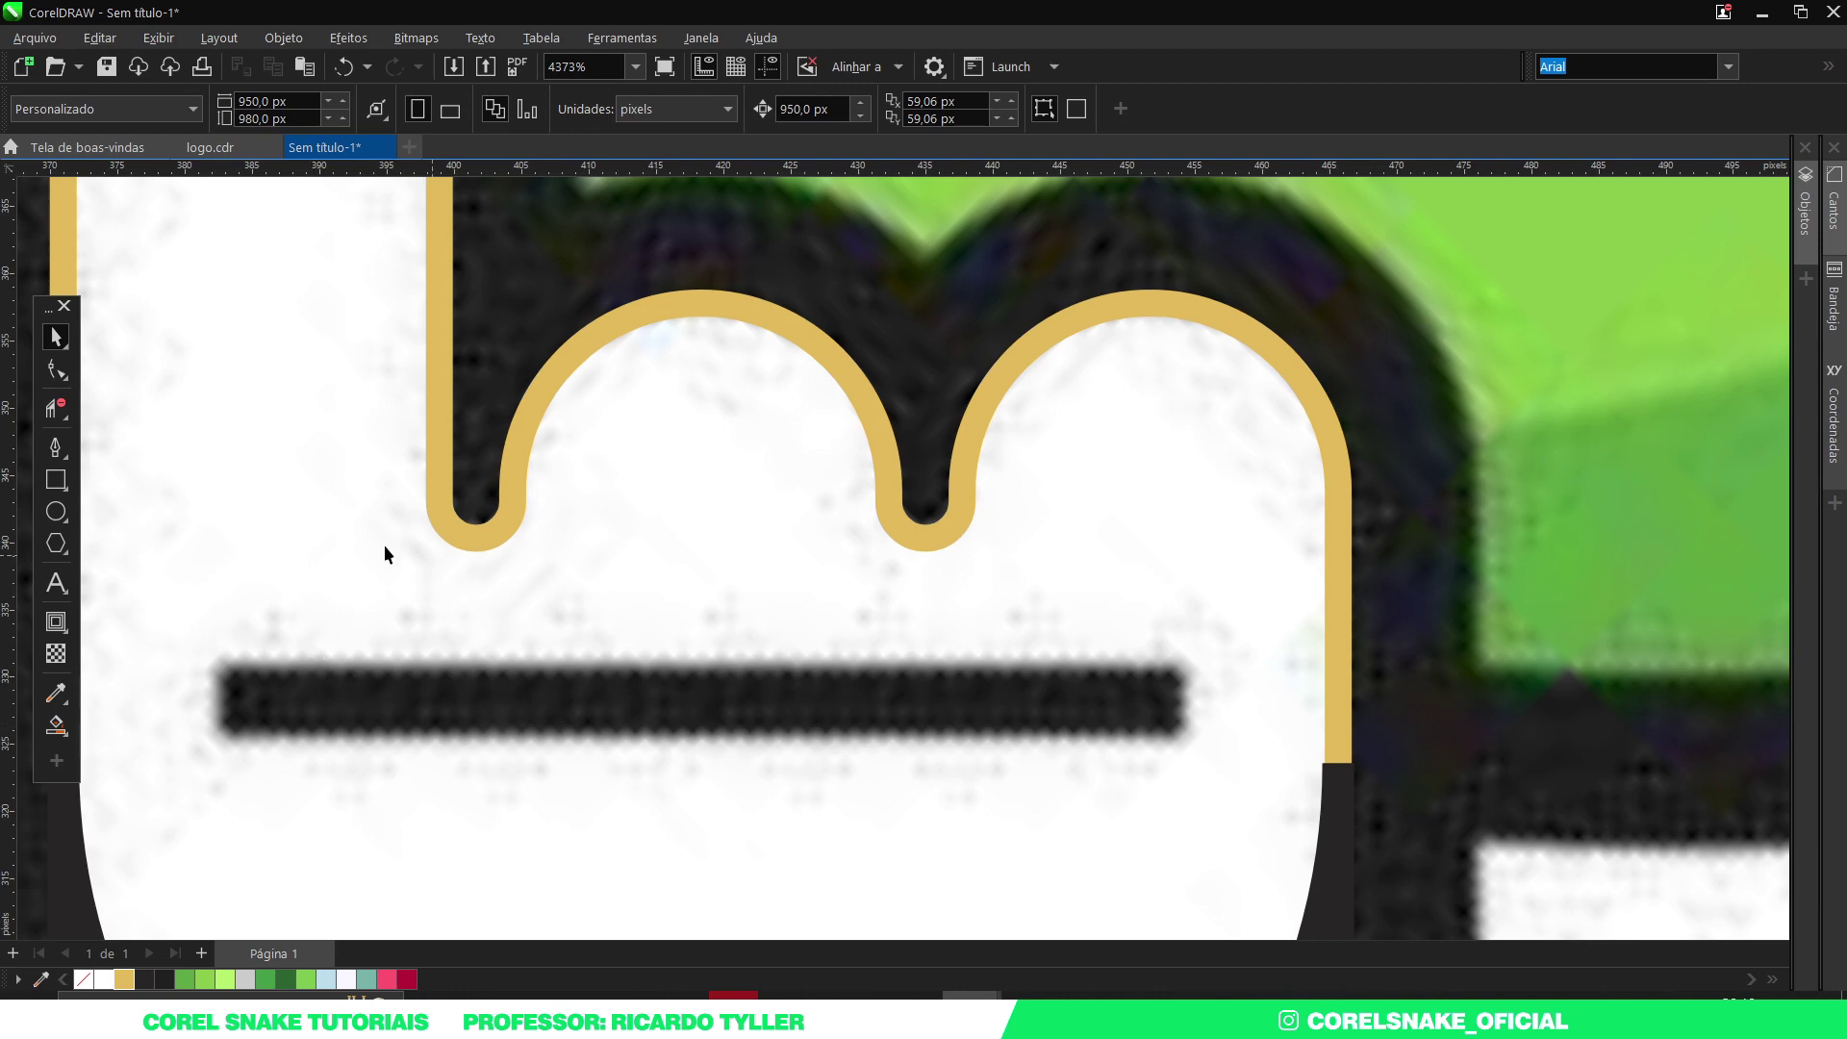
{"action": "left_click", "coordinate": [55, 479]}
{"action": "mouse_move", "coordinate": [214, 666]}
{"action": "left_mouse_down"}
{"action": "mouse_move", "coordinate": [297, 692]}
{"action": "mouse_move", "coordinate": [1093, 767]}
{"action": "mouse_move", "coordinate": [1200, 742]}
{"action": "mouse_move", "coordinate": [1183, 734]}
{"action": "left_mouse_up"}
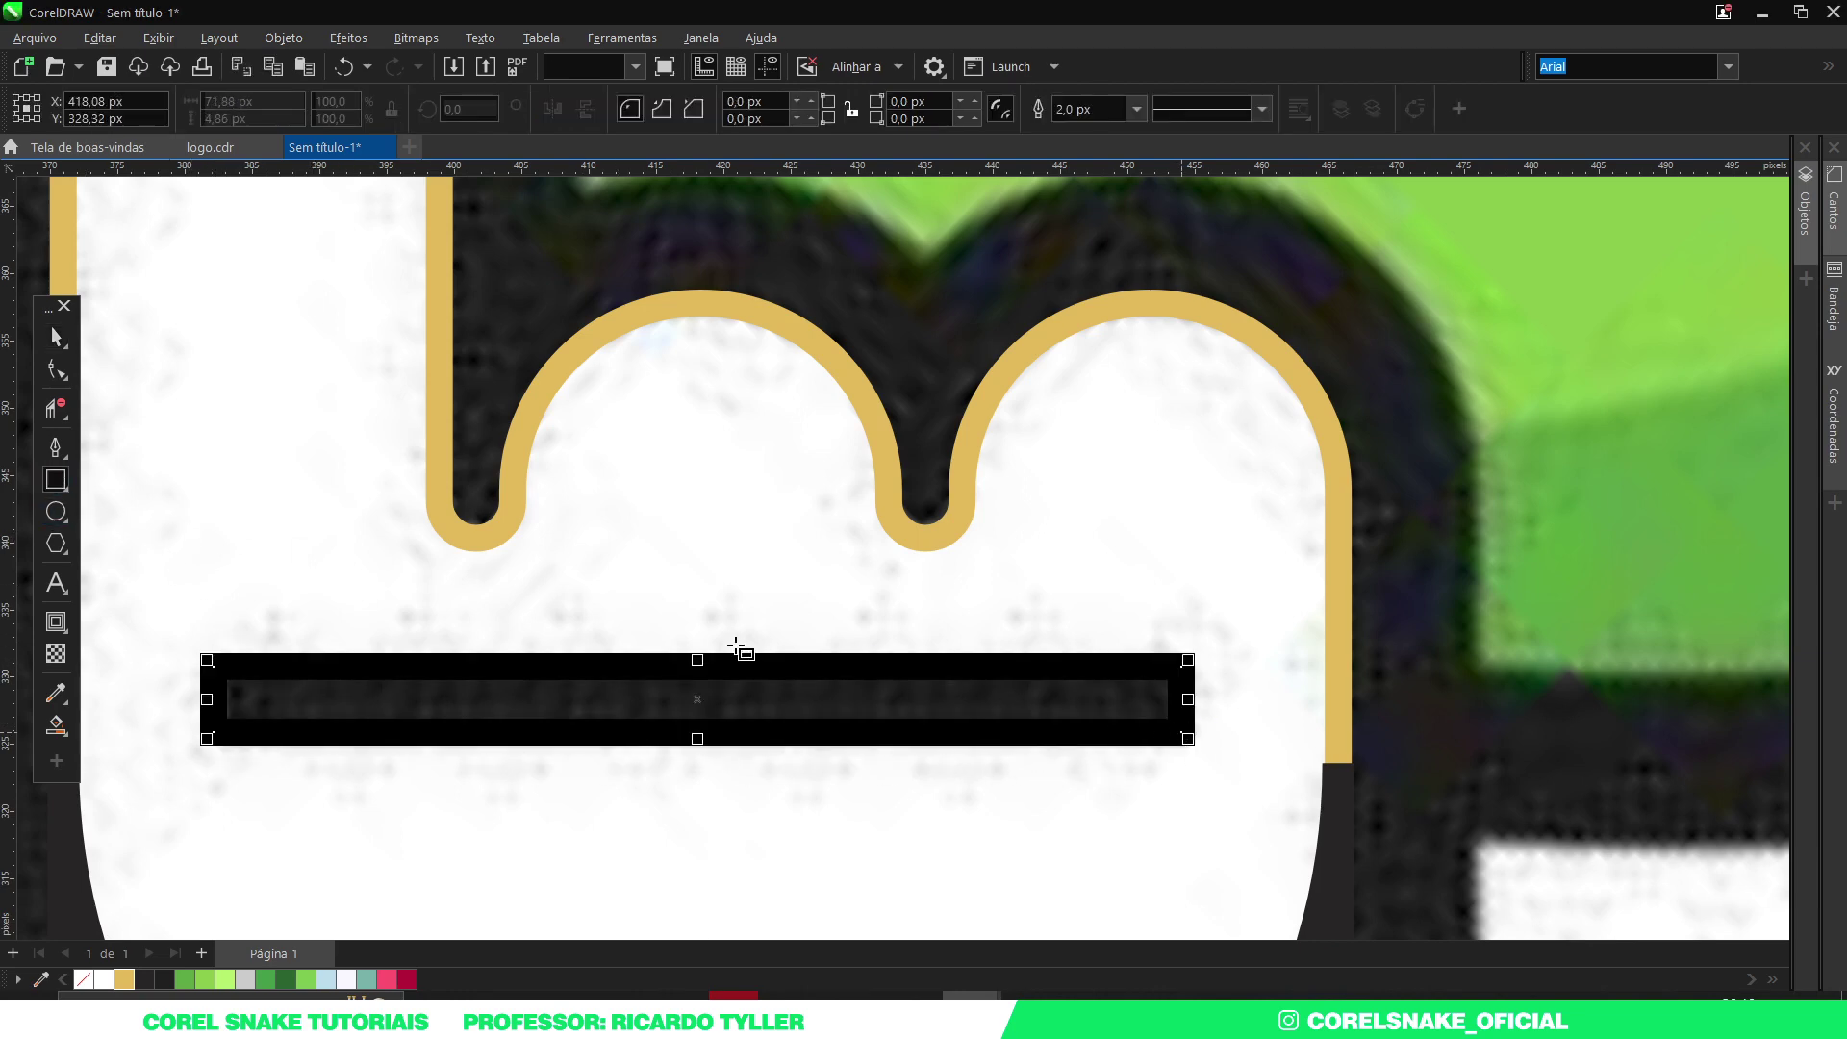
{"action": "scroll", "coordinate": [734, 647], "scroll_direction": "down", "scroll_amount": 3}
{"action": "key", "text": "space"}
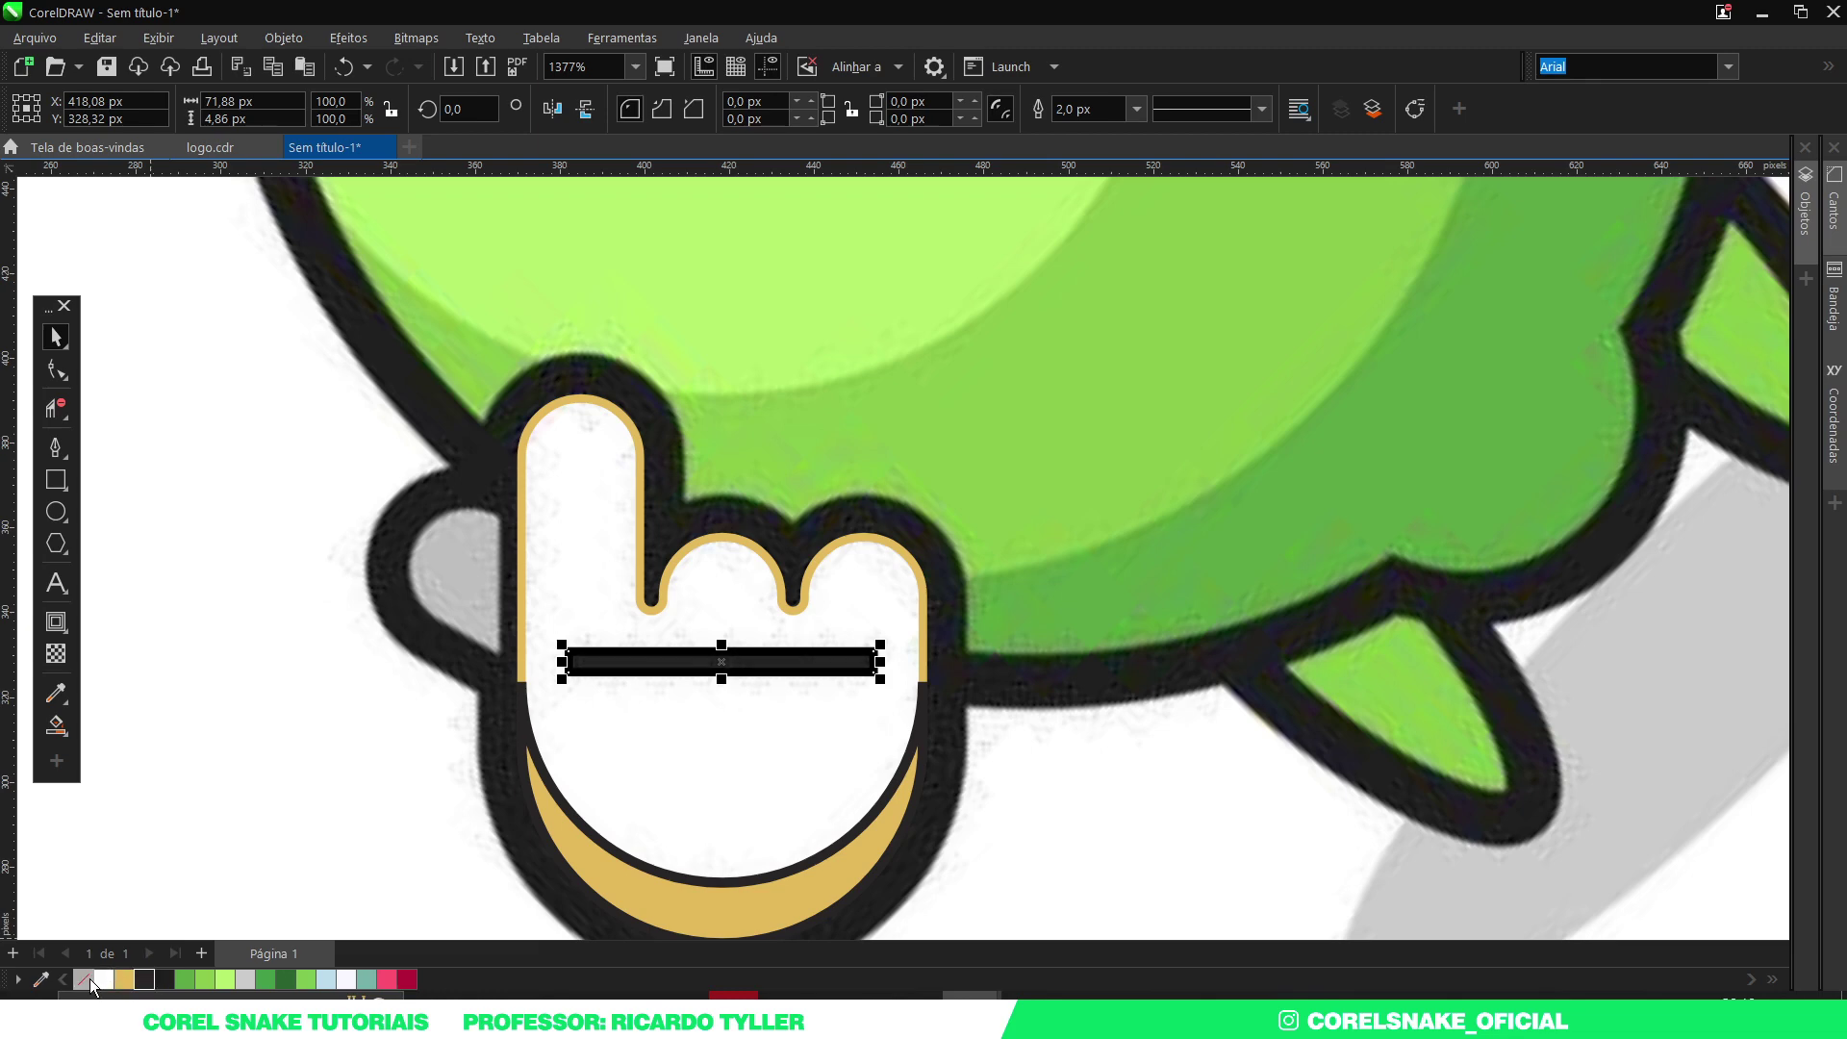
{"action": "right_click", "coordinate": [84, 980]}
Select the traced hand shapes together with the reference bitmap and rotate them back to 0 degrees.
{"action": "scroll", "coordinate": [664, 637], "scroll_direction": "down", "scroll_amount": 5}
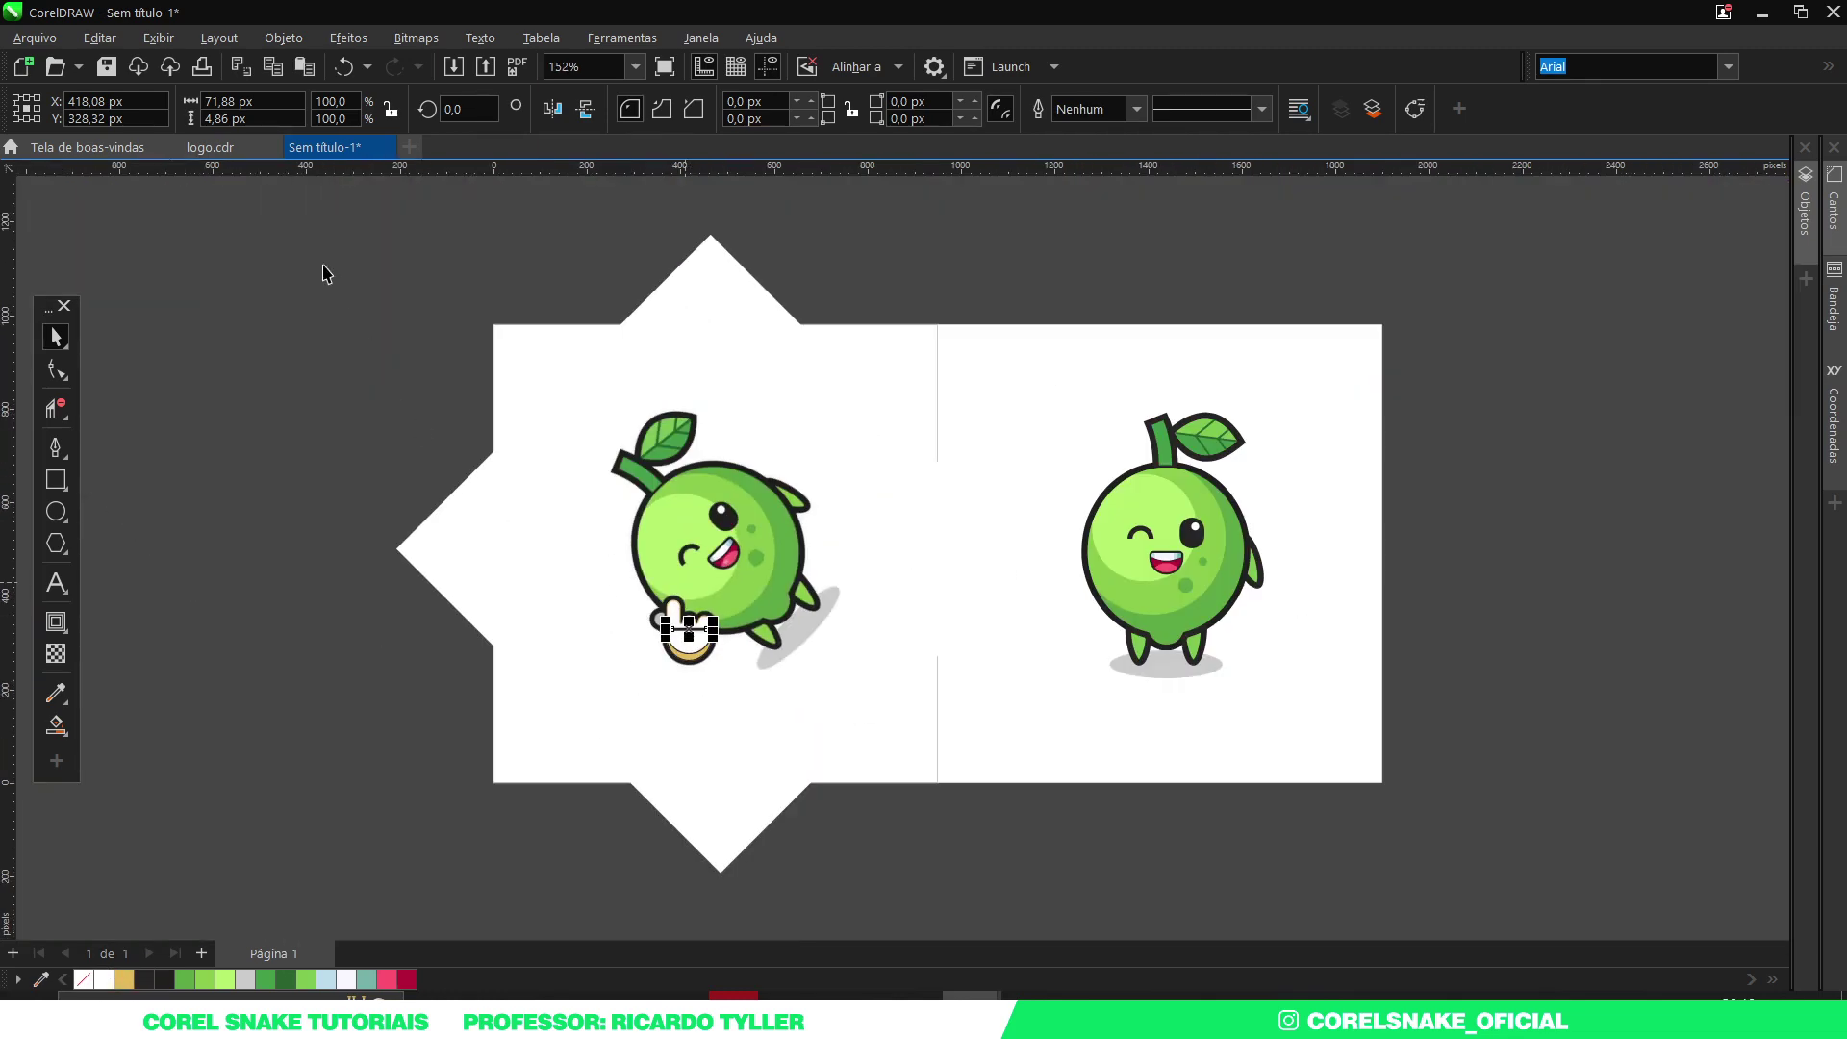
{"action": "left_click_drag", "start_coordinate": [289, 236], "coordinate": [1025, 912]}
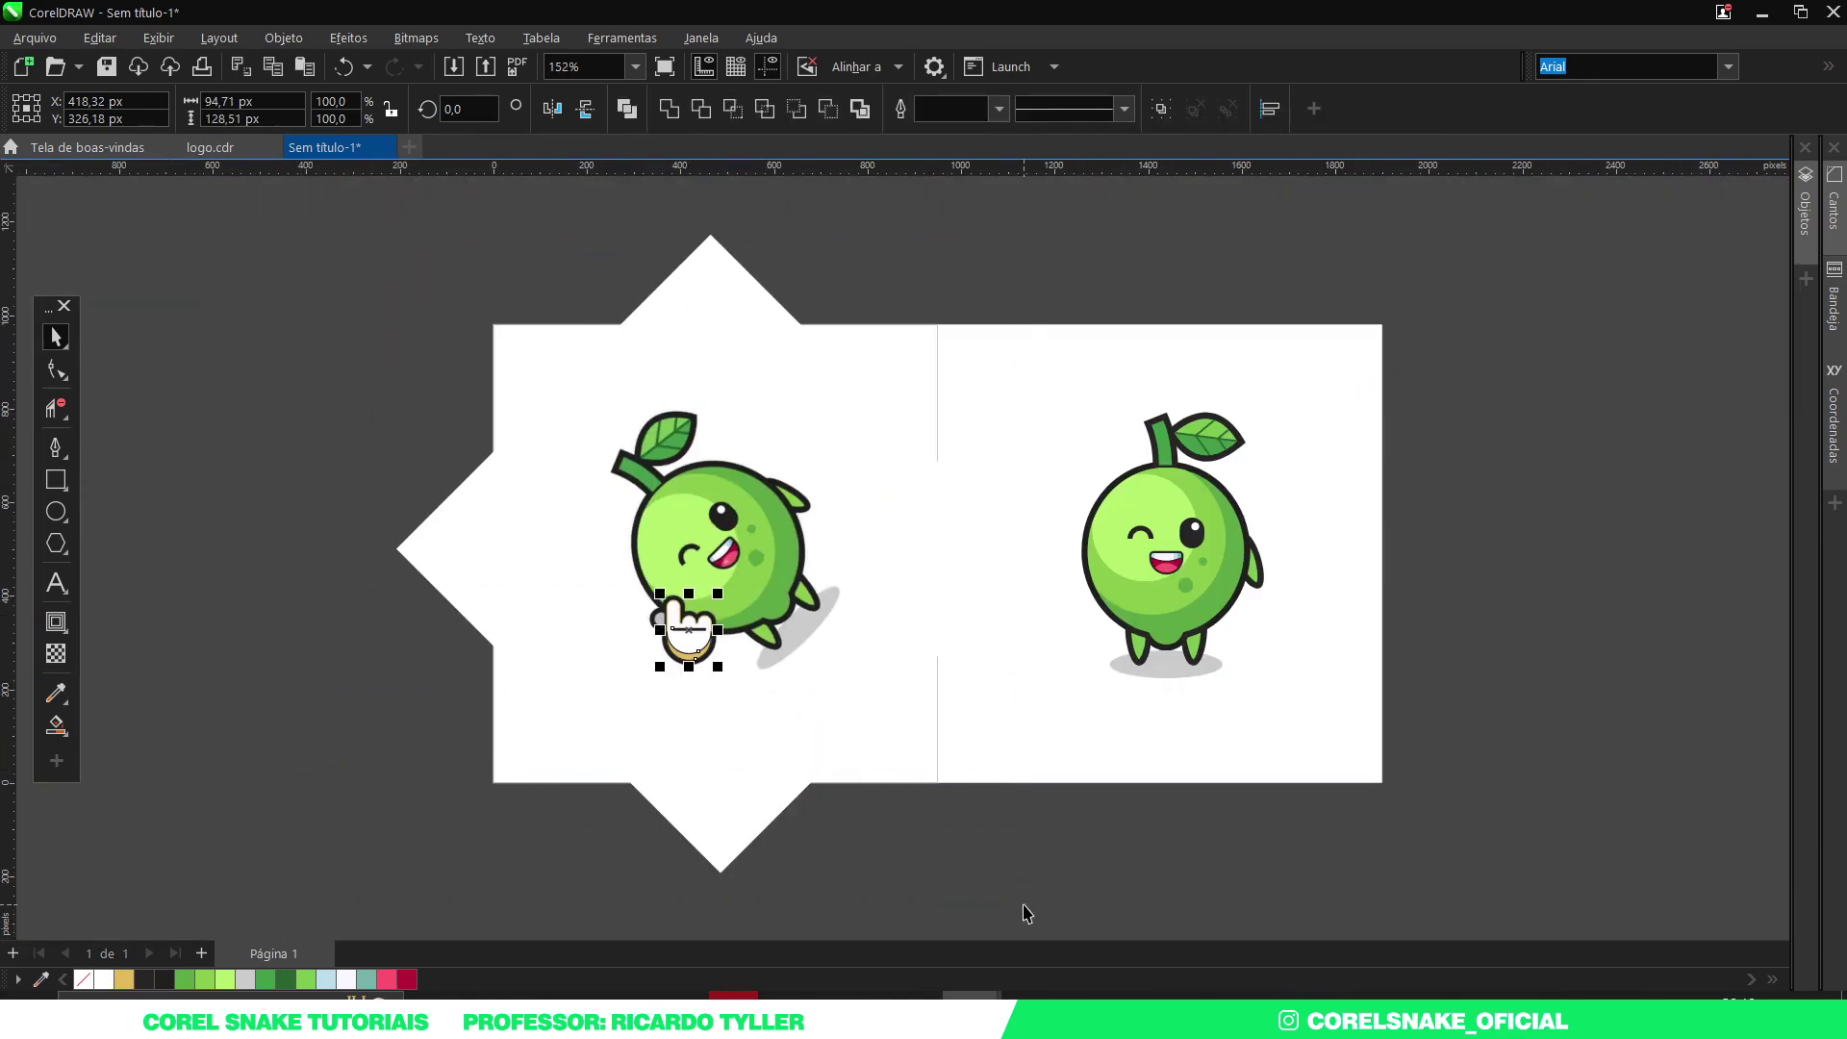
{"action": "left_click", "coordinate": [431, 545]}
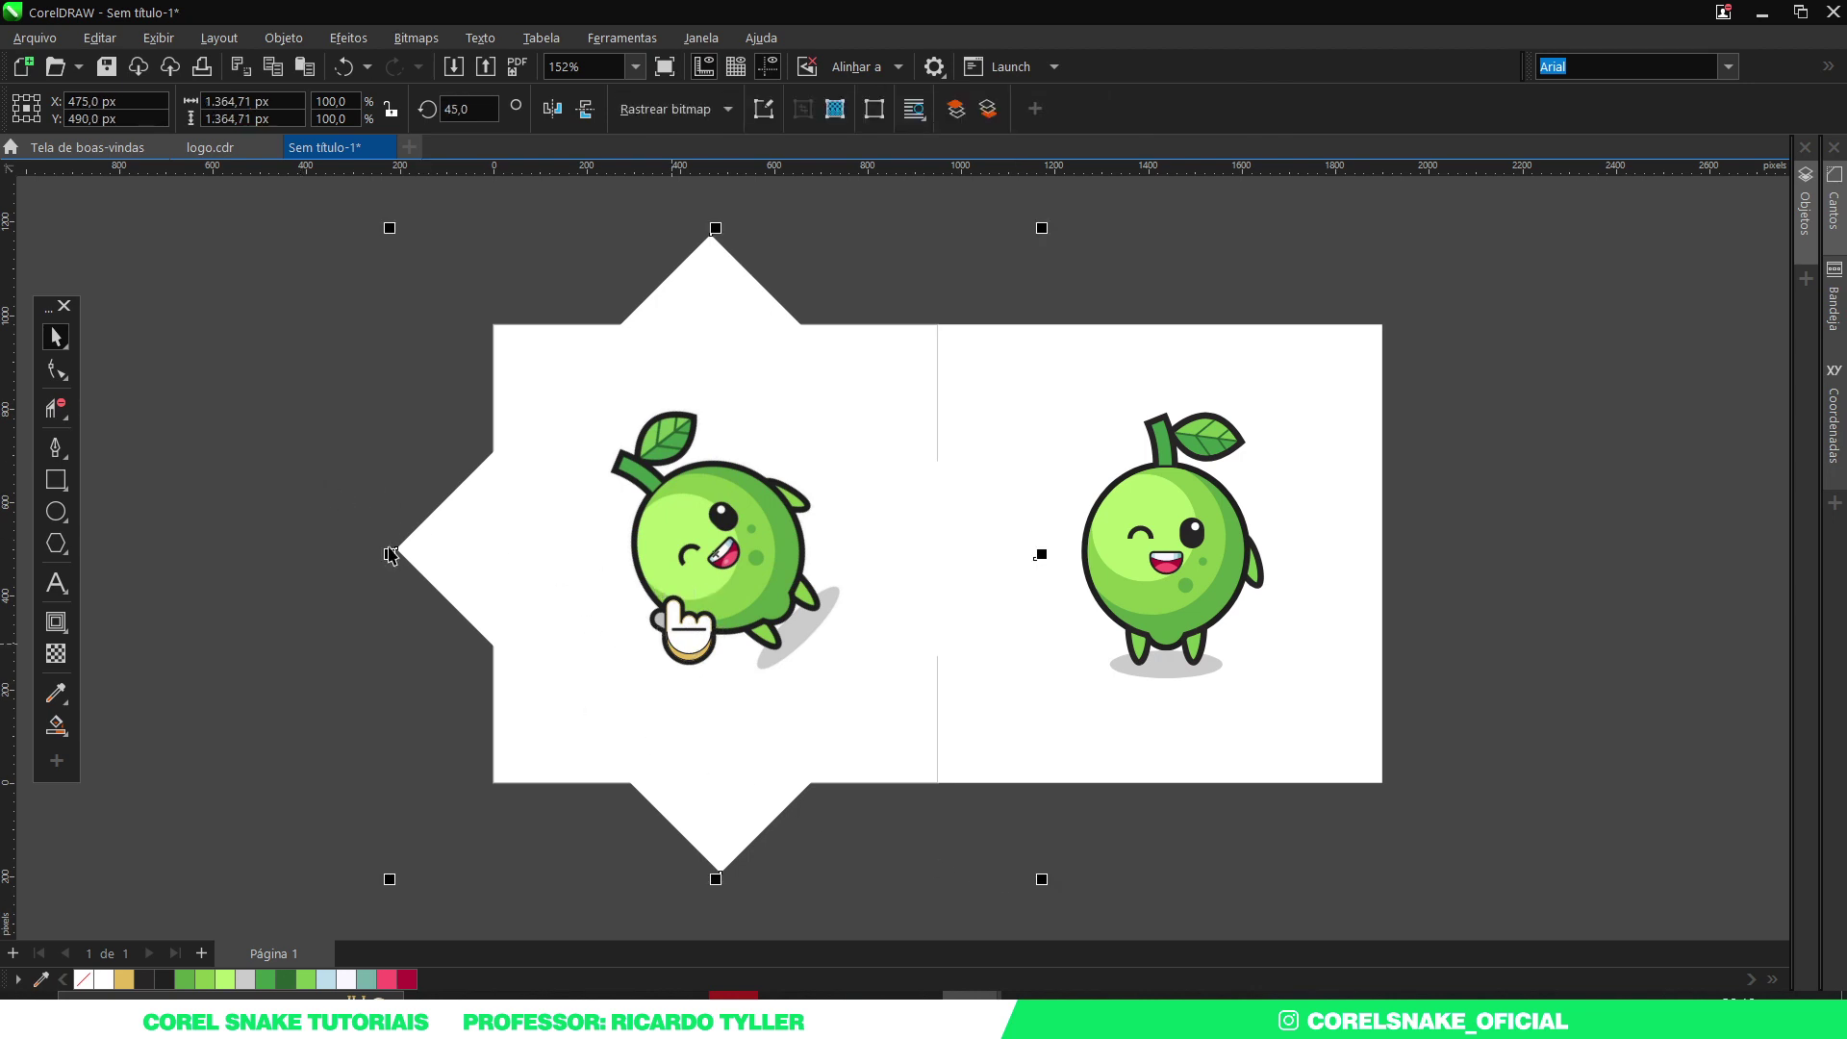
{"action": "left_click", "coordinate": [351, 539]}
{"action": "left_click_drag", "start_coordinate": [244, 466], "coordinate": [779, 721]}
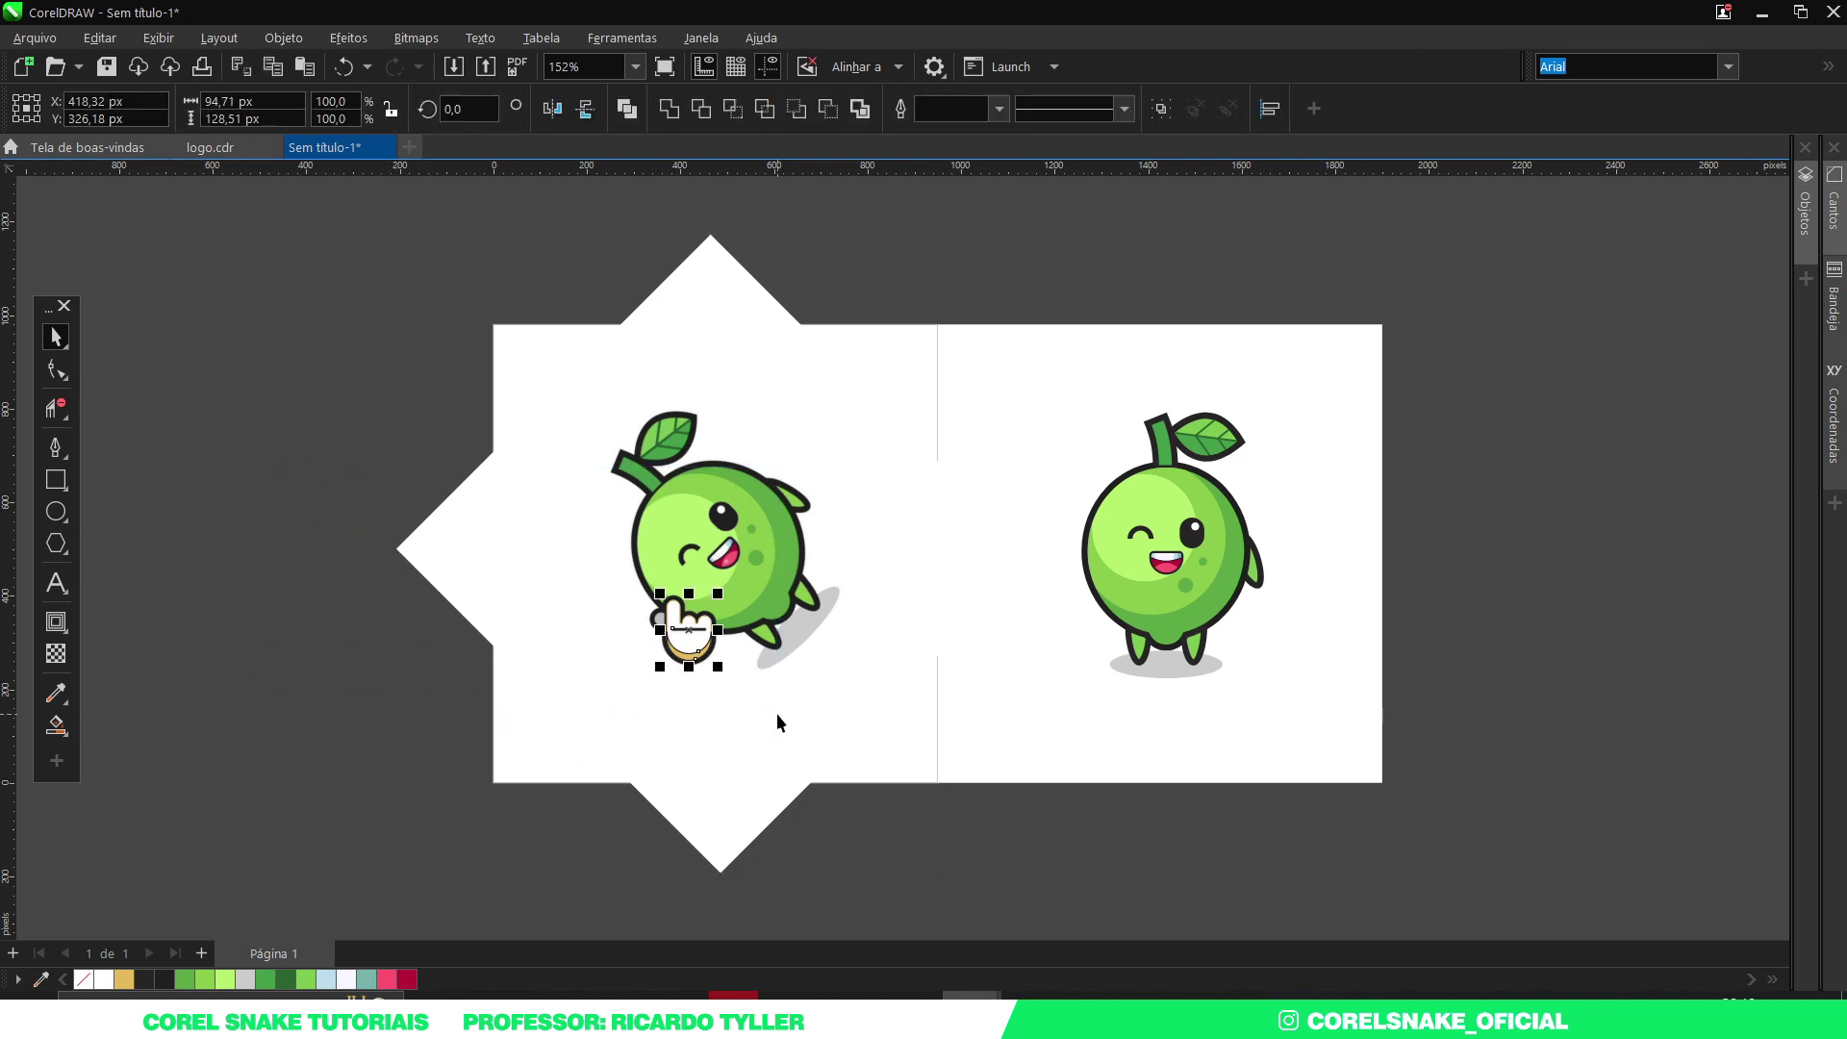
{"action": "scroll", "coordinate": [693, 640], "scroll_direction": "up", "scroll_amount": 2}
{"action": "scroll", "coordinate": [677, 567], "scroll_direction": "down", "scroll_amount": 2}
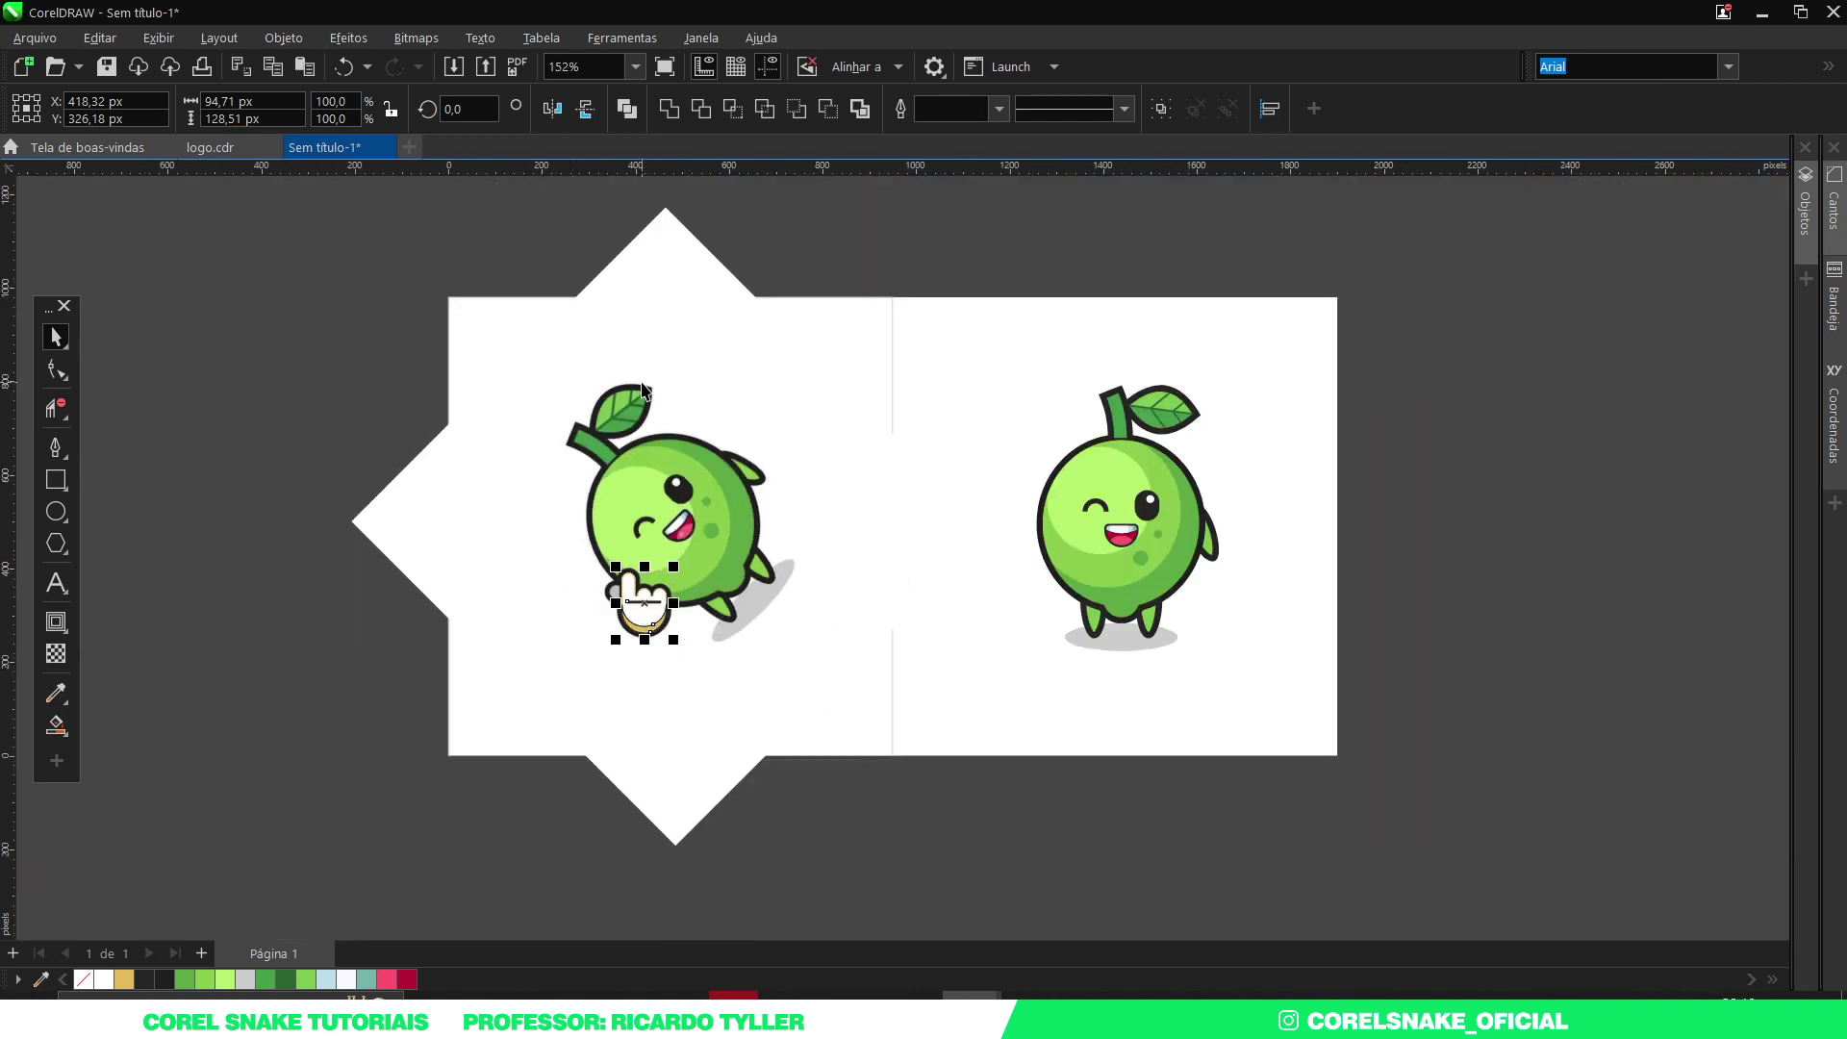
{"action": "left_click", "coordinate": [602, 355]}
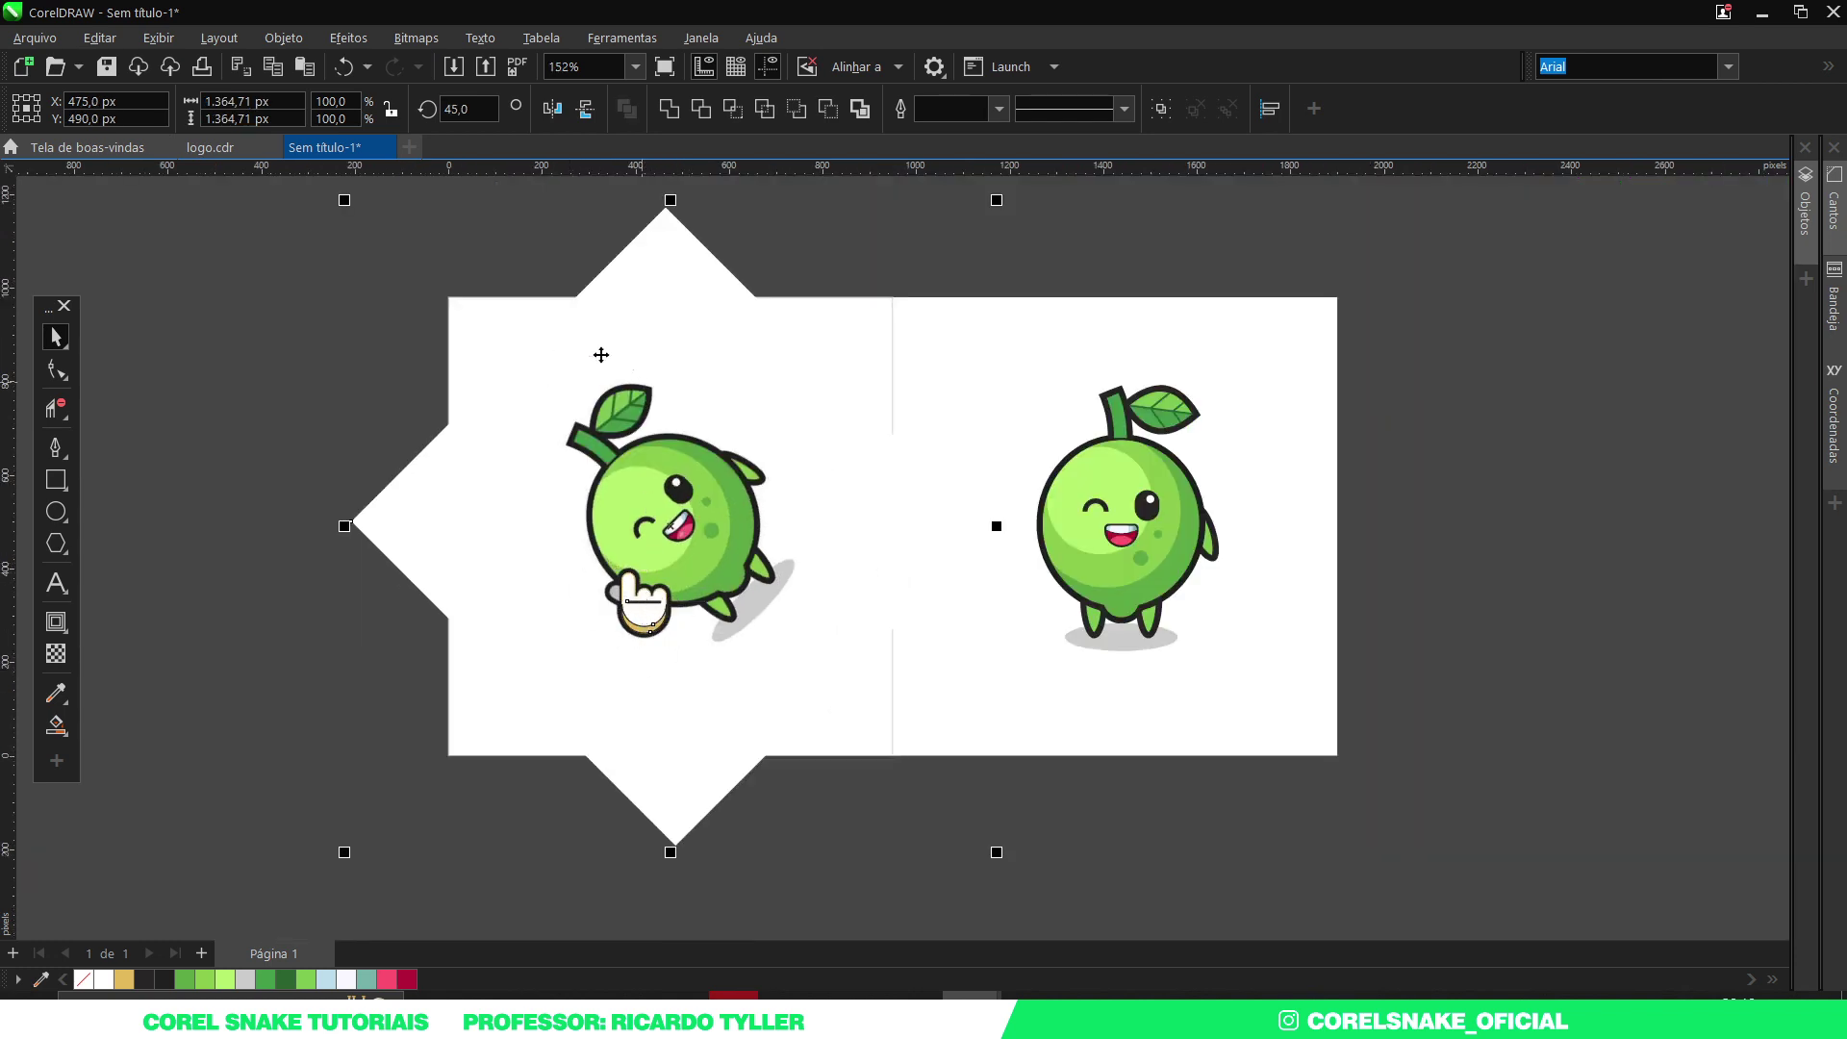
{"action": "left_click", "coordinate": [699, 254]}
{"action": "left_click_drag", "start_coordinate": [998, 195], "coordinate": [1056, 522]}
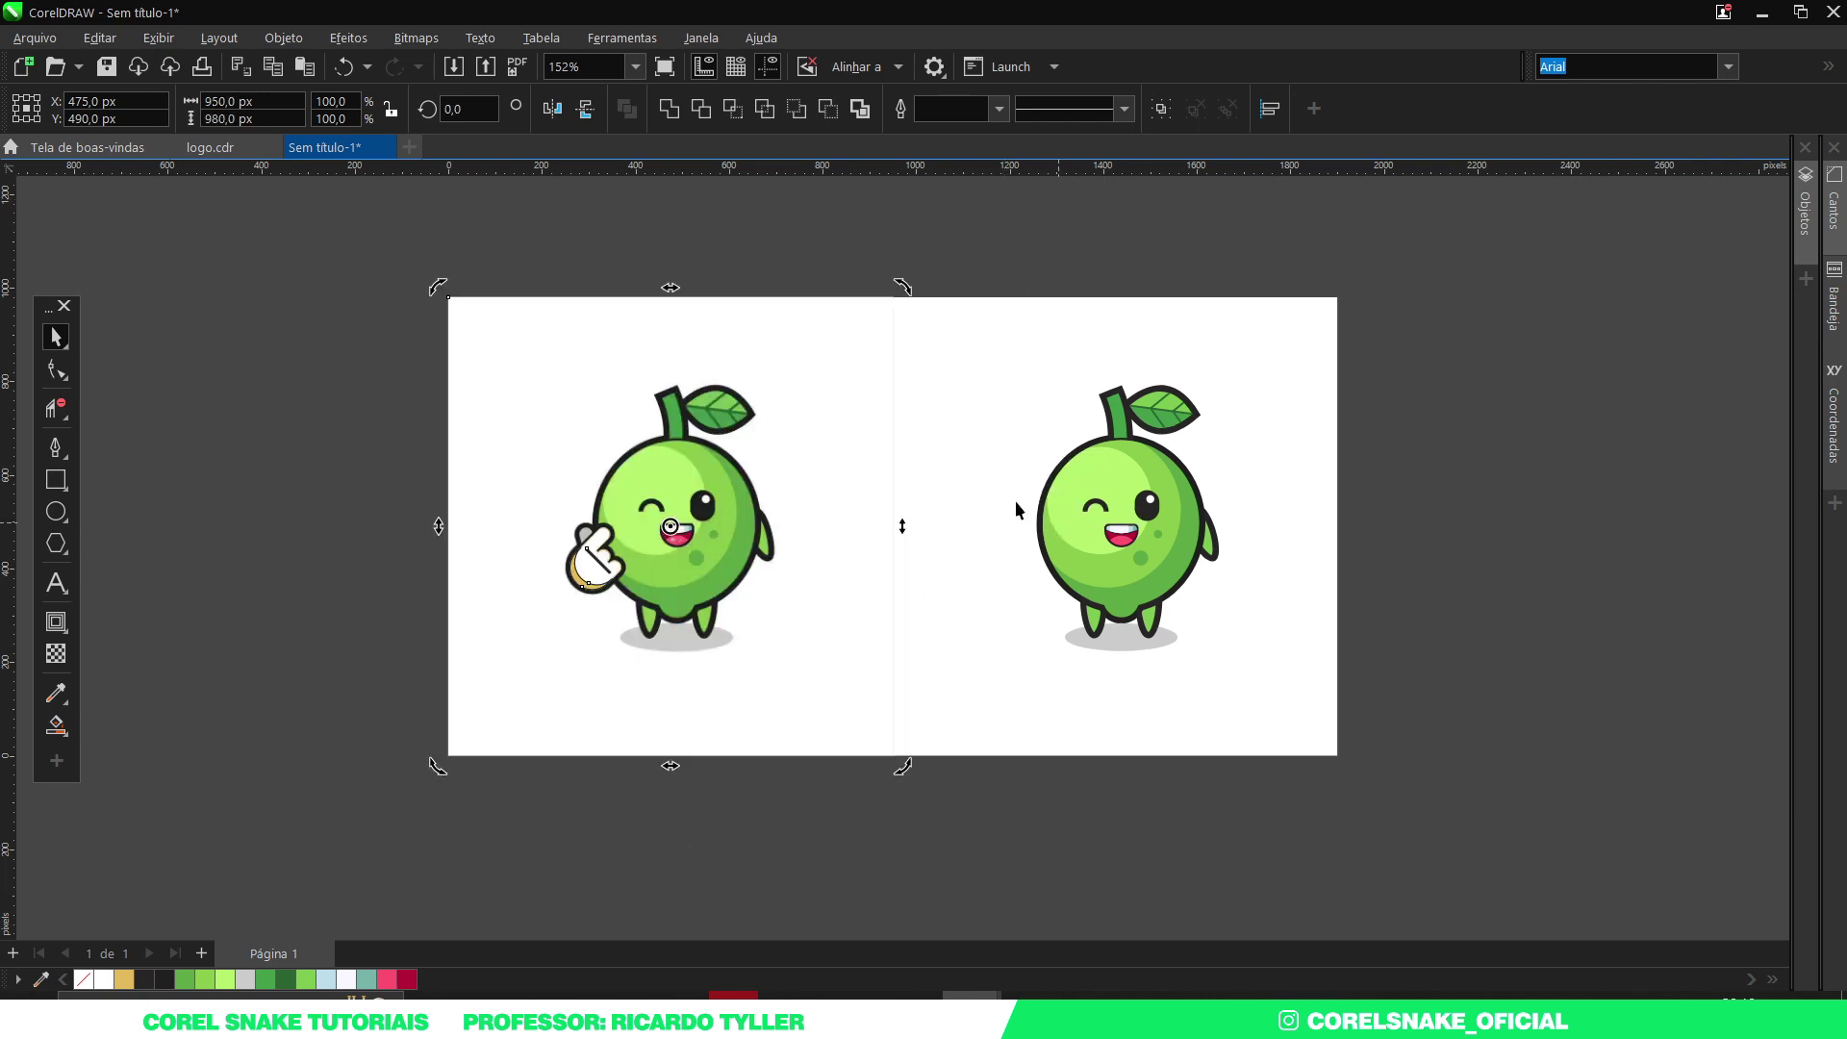
Try to move the traced hand shapes 950 px right onto the second mascot.
{"action": "left_click", "coordinate": [314, 541]}
{"action": "scroll", "coordinate": [601, 556], "scroll_direction": "up", "scroll_amount": 1}
{"action": "scroll", "coordinate": [602, 556], "scroll_direction": "up", "scroll_amount": 2}
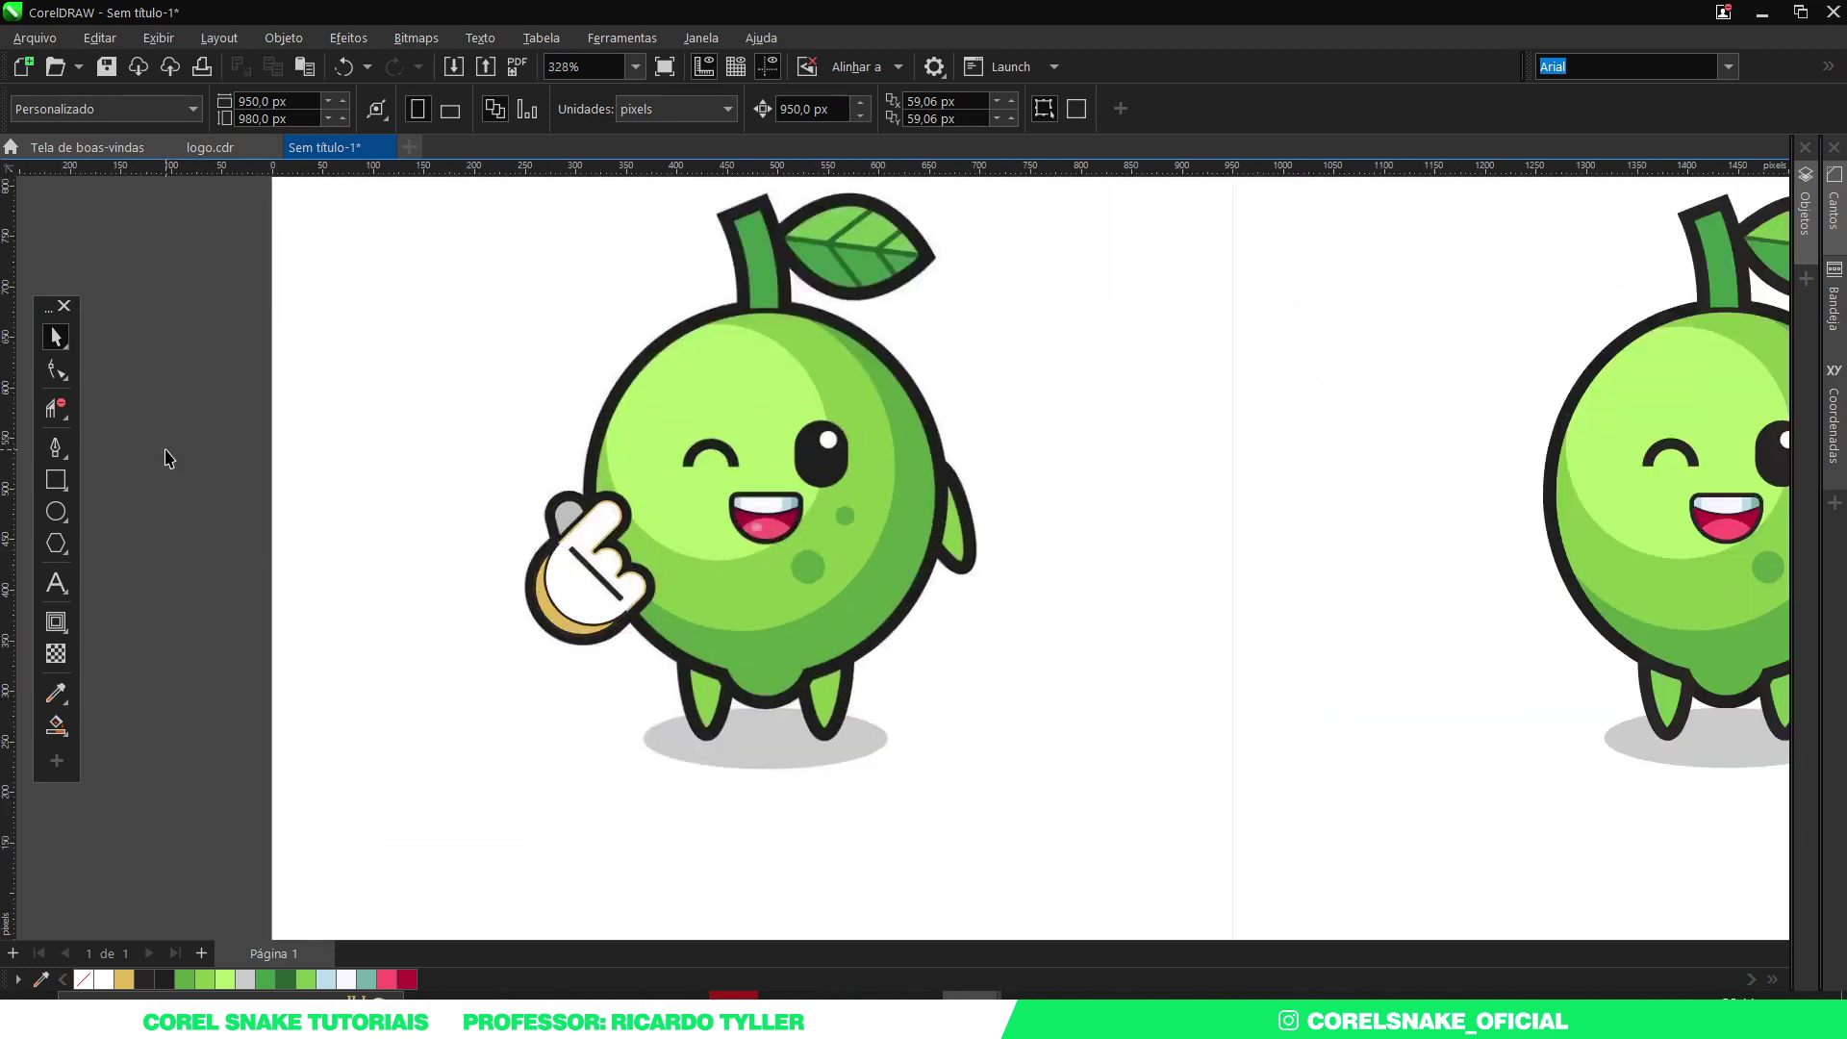
{"action": "left_click_drag", "start_coordinate": [181, 388], "coordinate": [685, 696]}
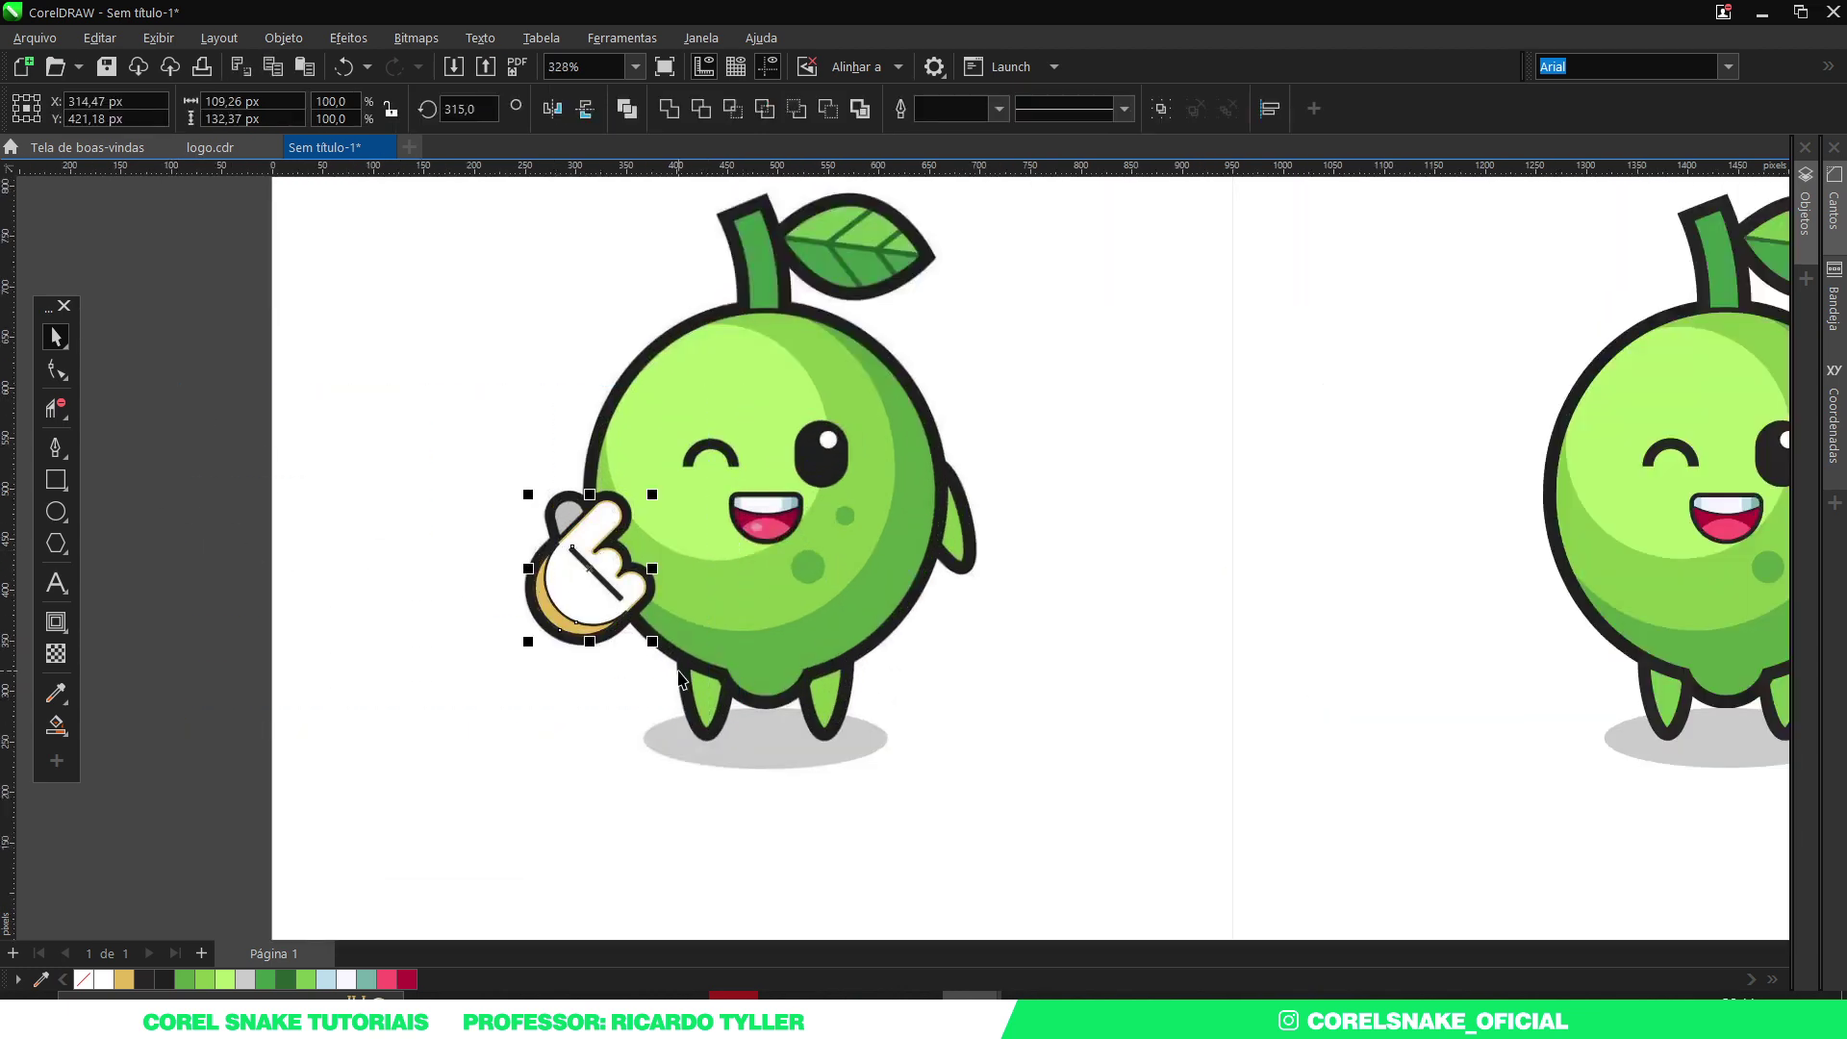
{"action": "key", "text": "ctrl+d"}
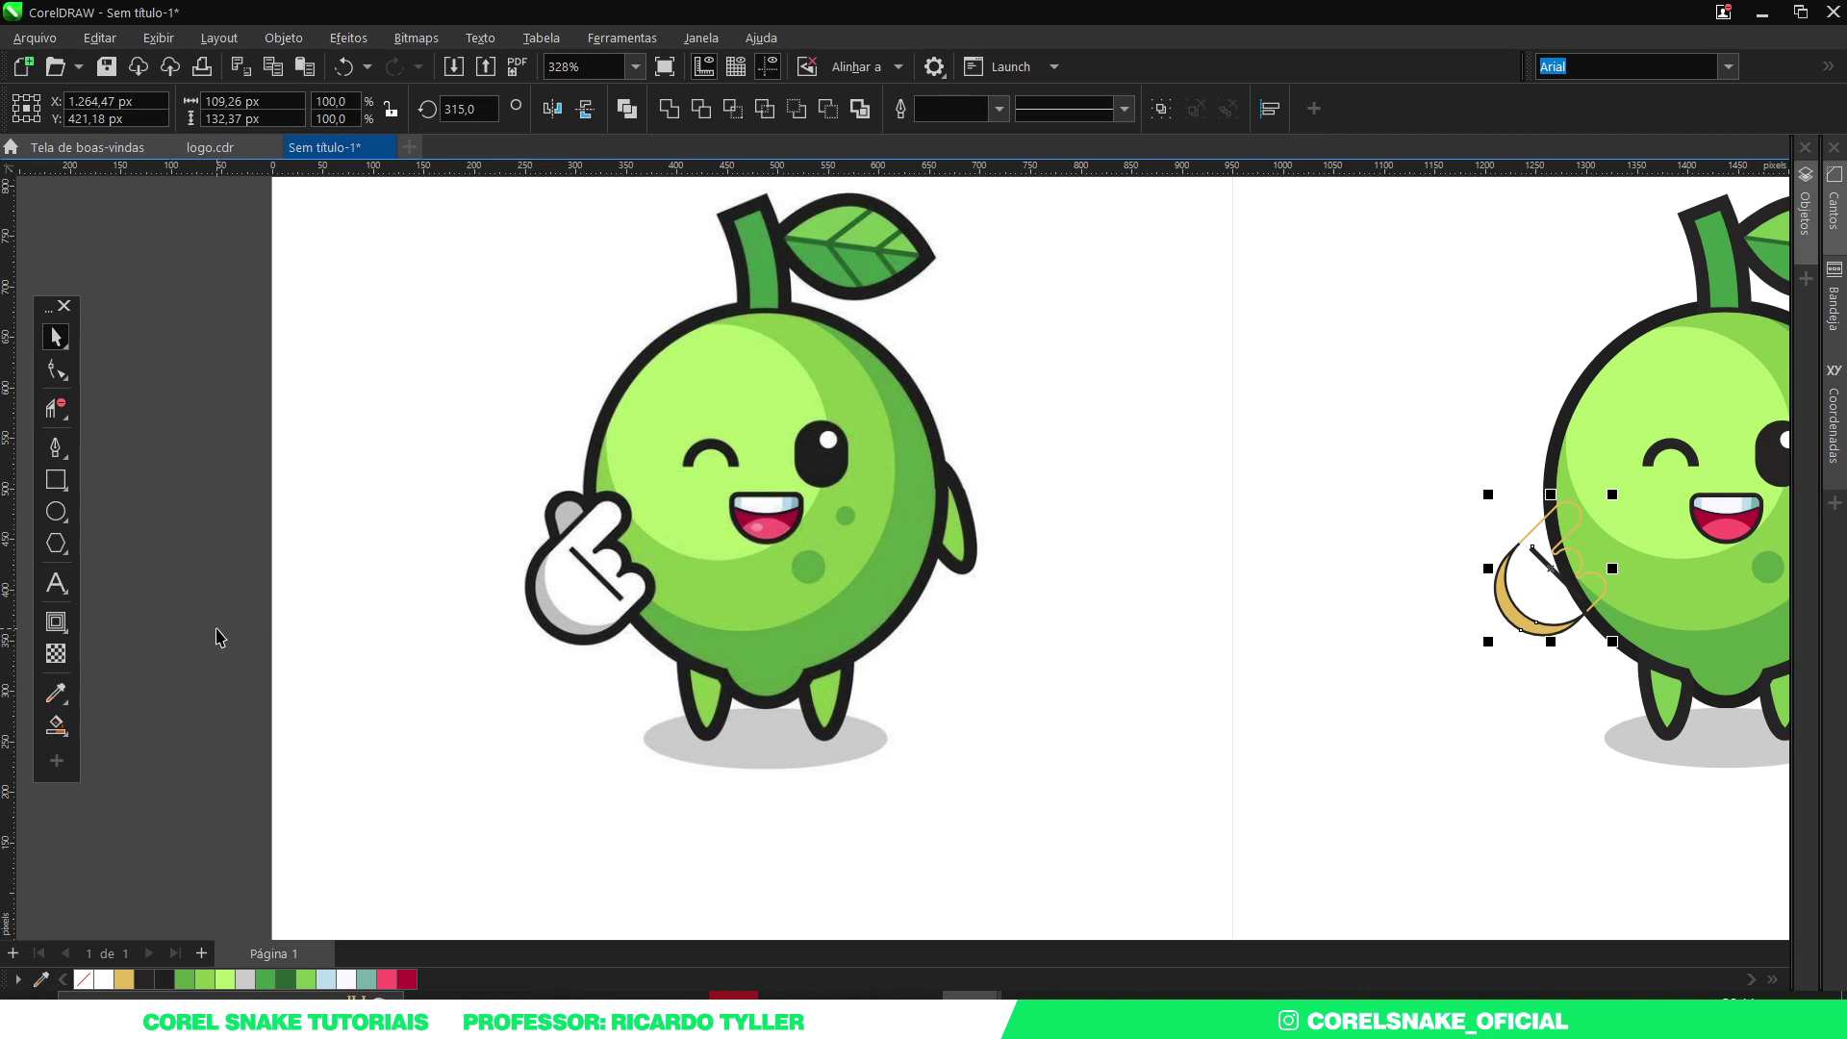
{"action": "key", "text": "ctrl+z"}
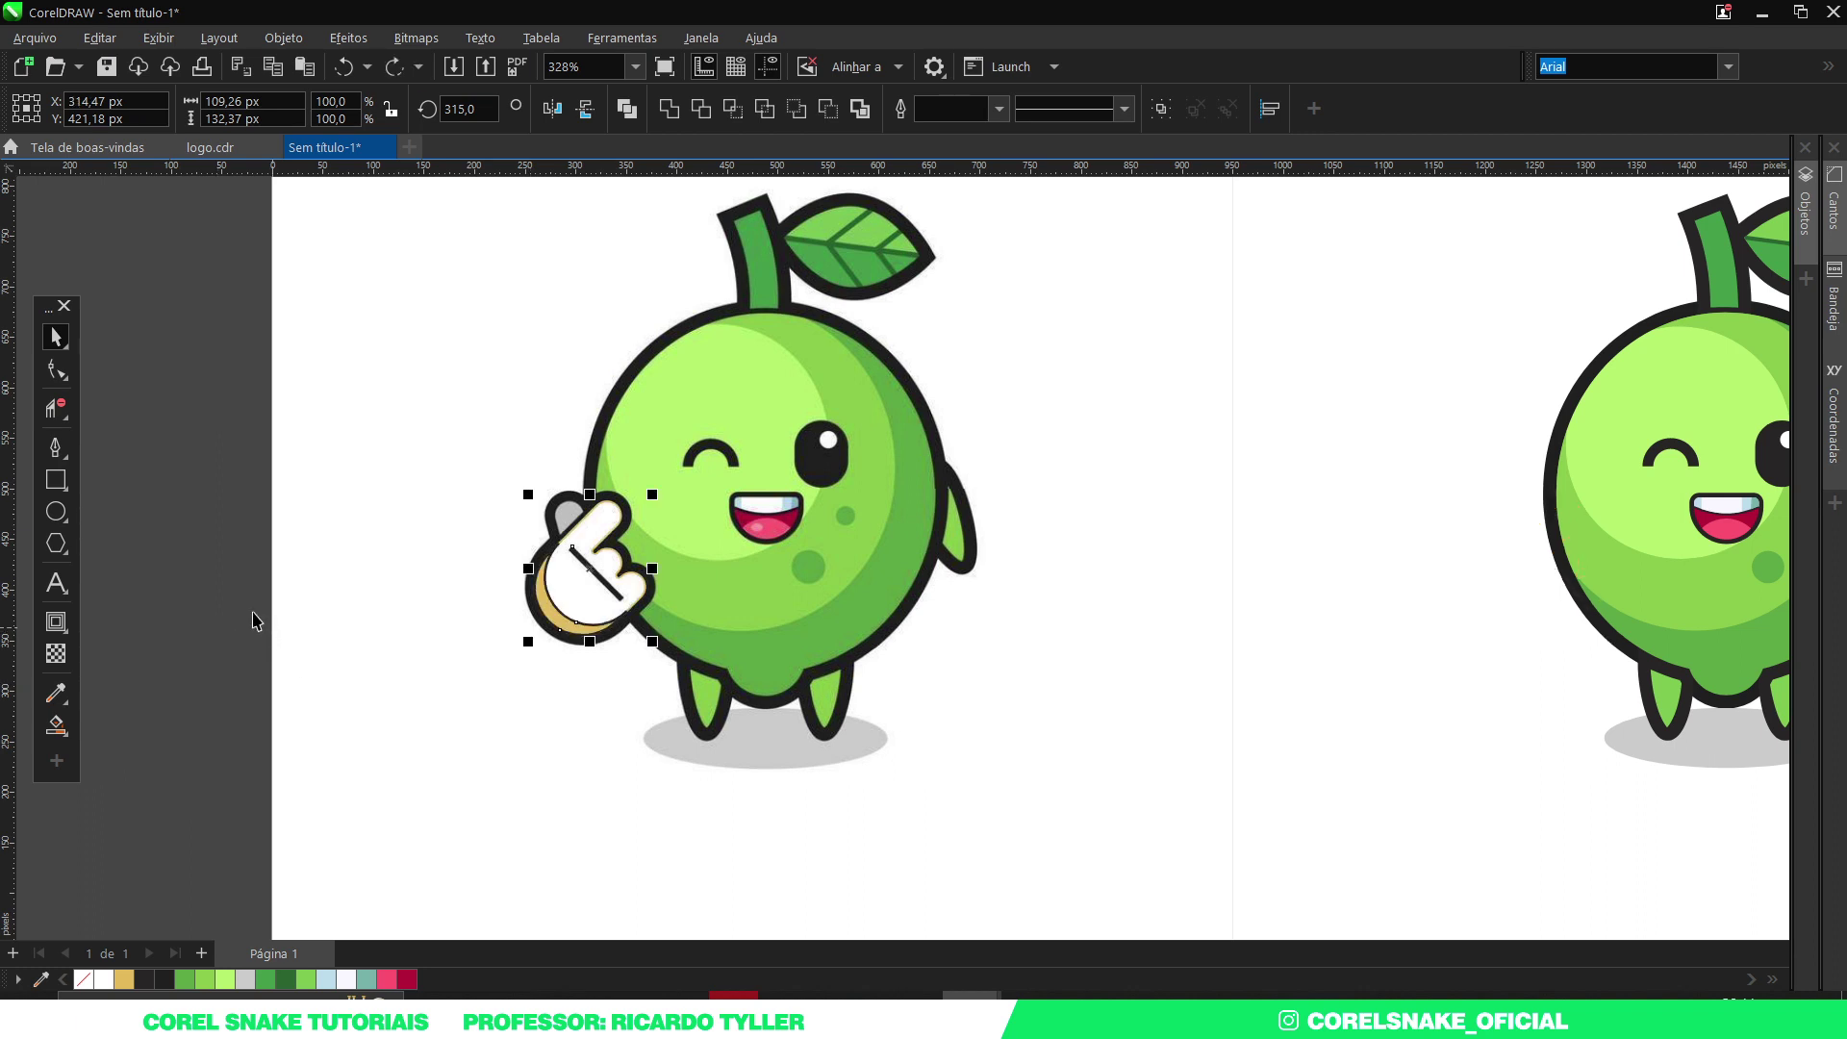
Fill the palm's lower shadow crescent with grey sampled from the reference and remove its outline.
{"action": "scroll", "coordinate": [510, 614], "scroll_direction": "up", "scroll_amount": 3}
{"action": "left_click", "coordinate": [625, 631]}
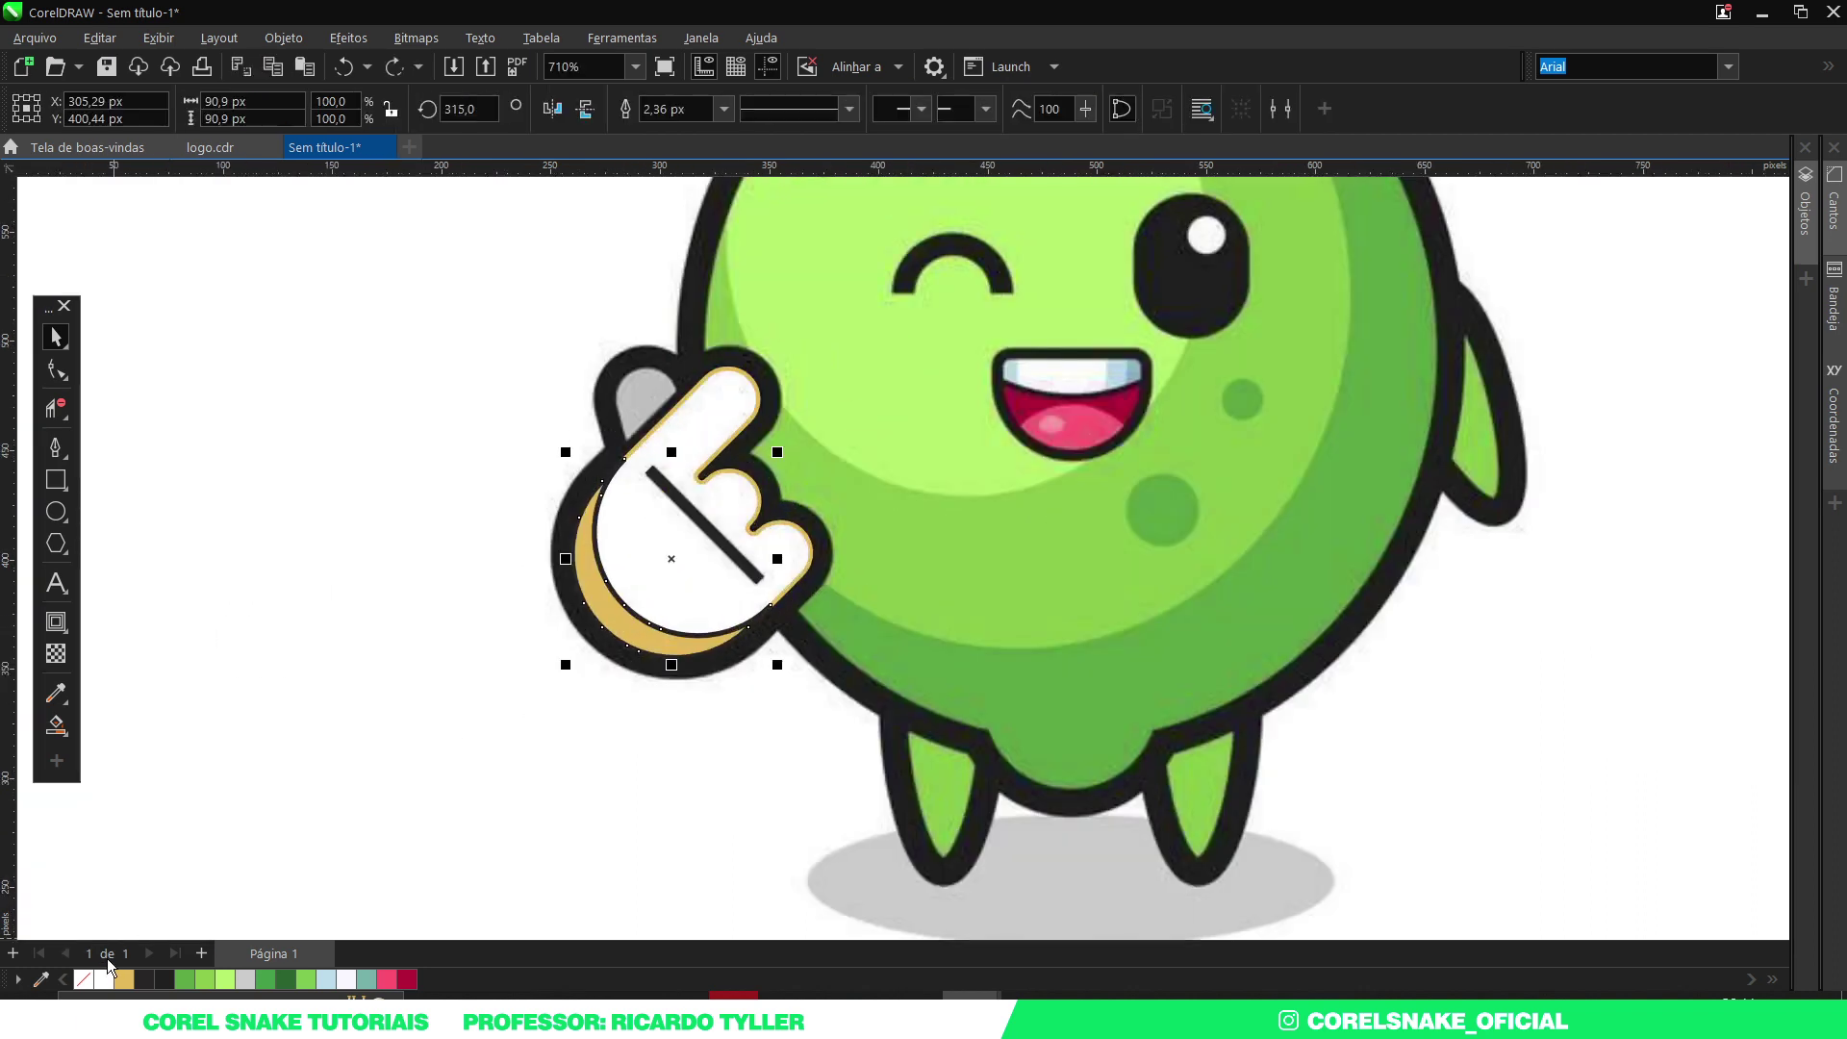
{"action": "left_click", "coordinate": [84, 980]}
{"action": "left_click", "coordinate": [41, 979]}
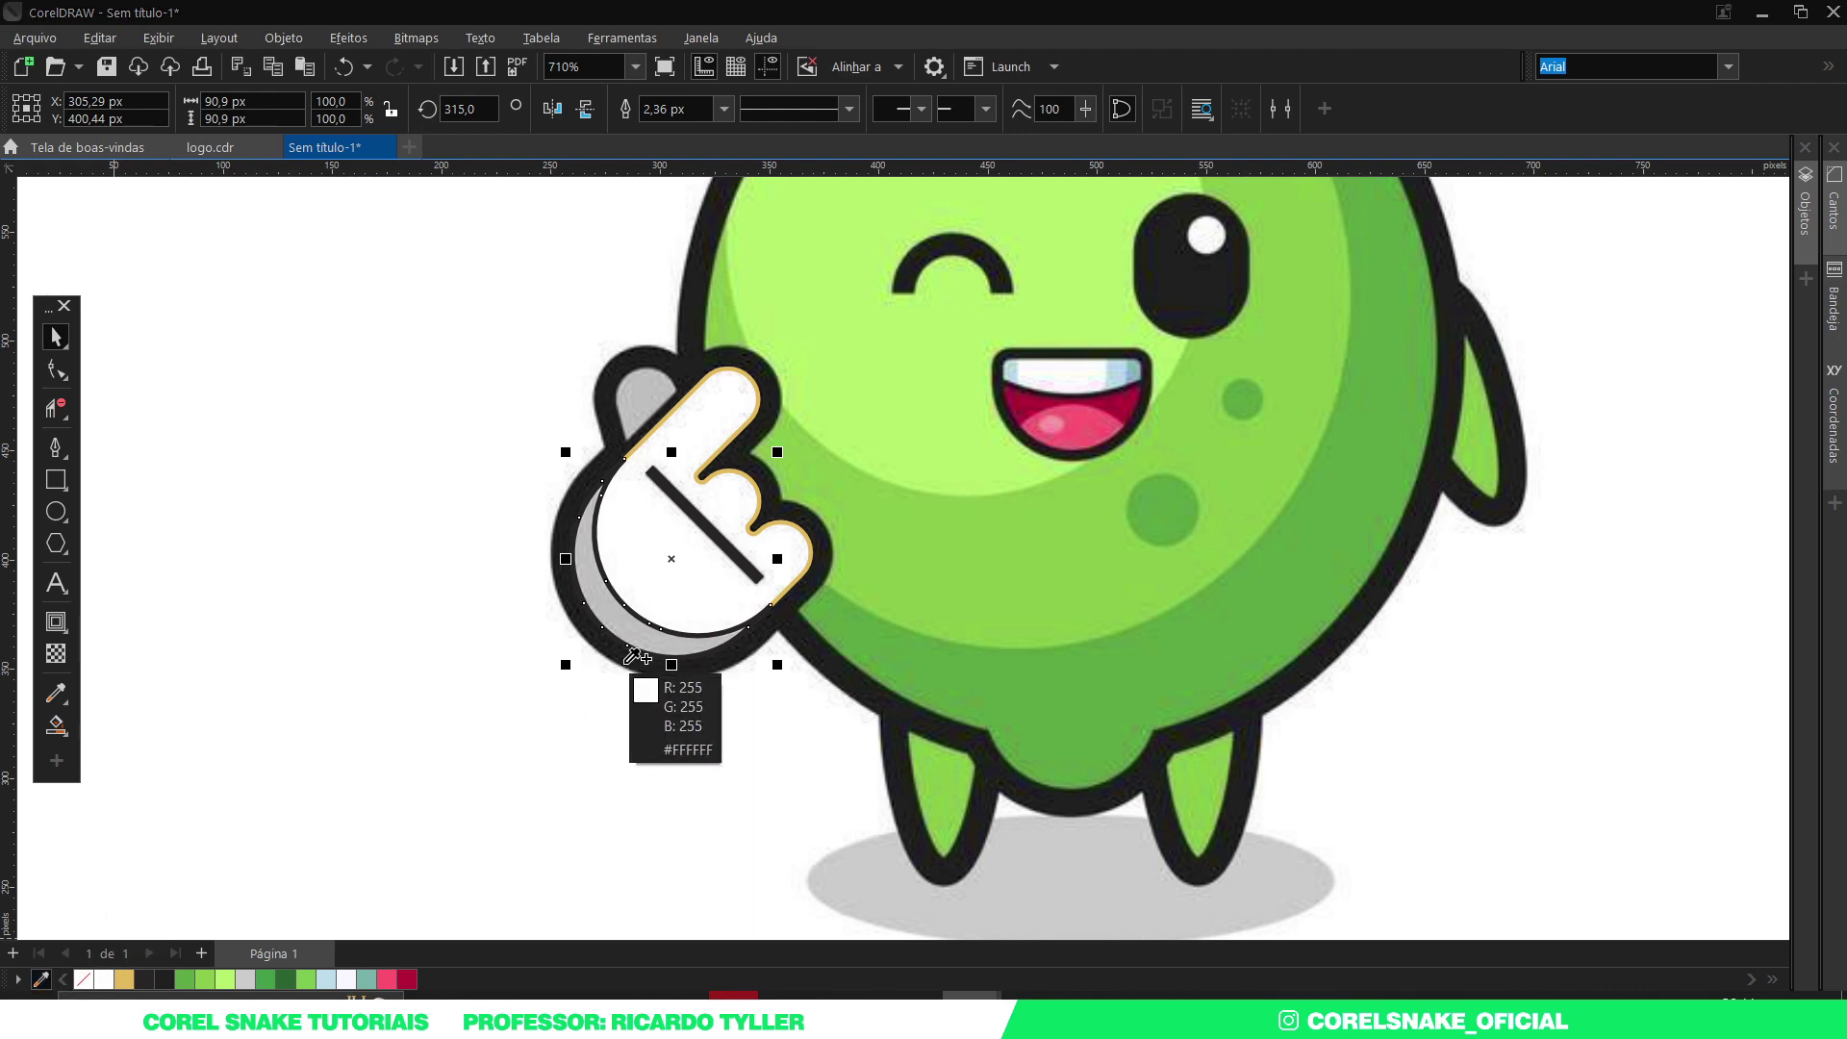
{"action": "left_click", "coordinate": [633, 624]}
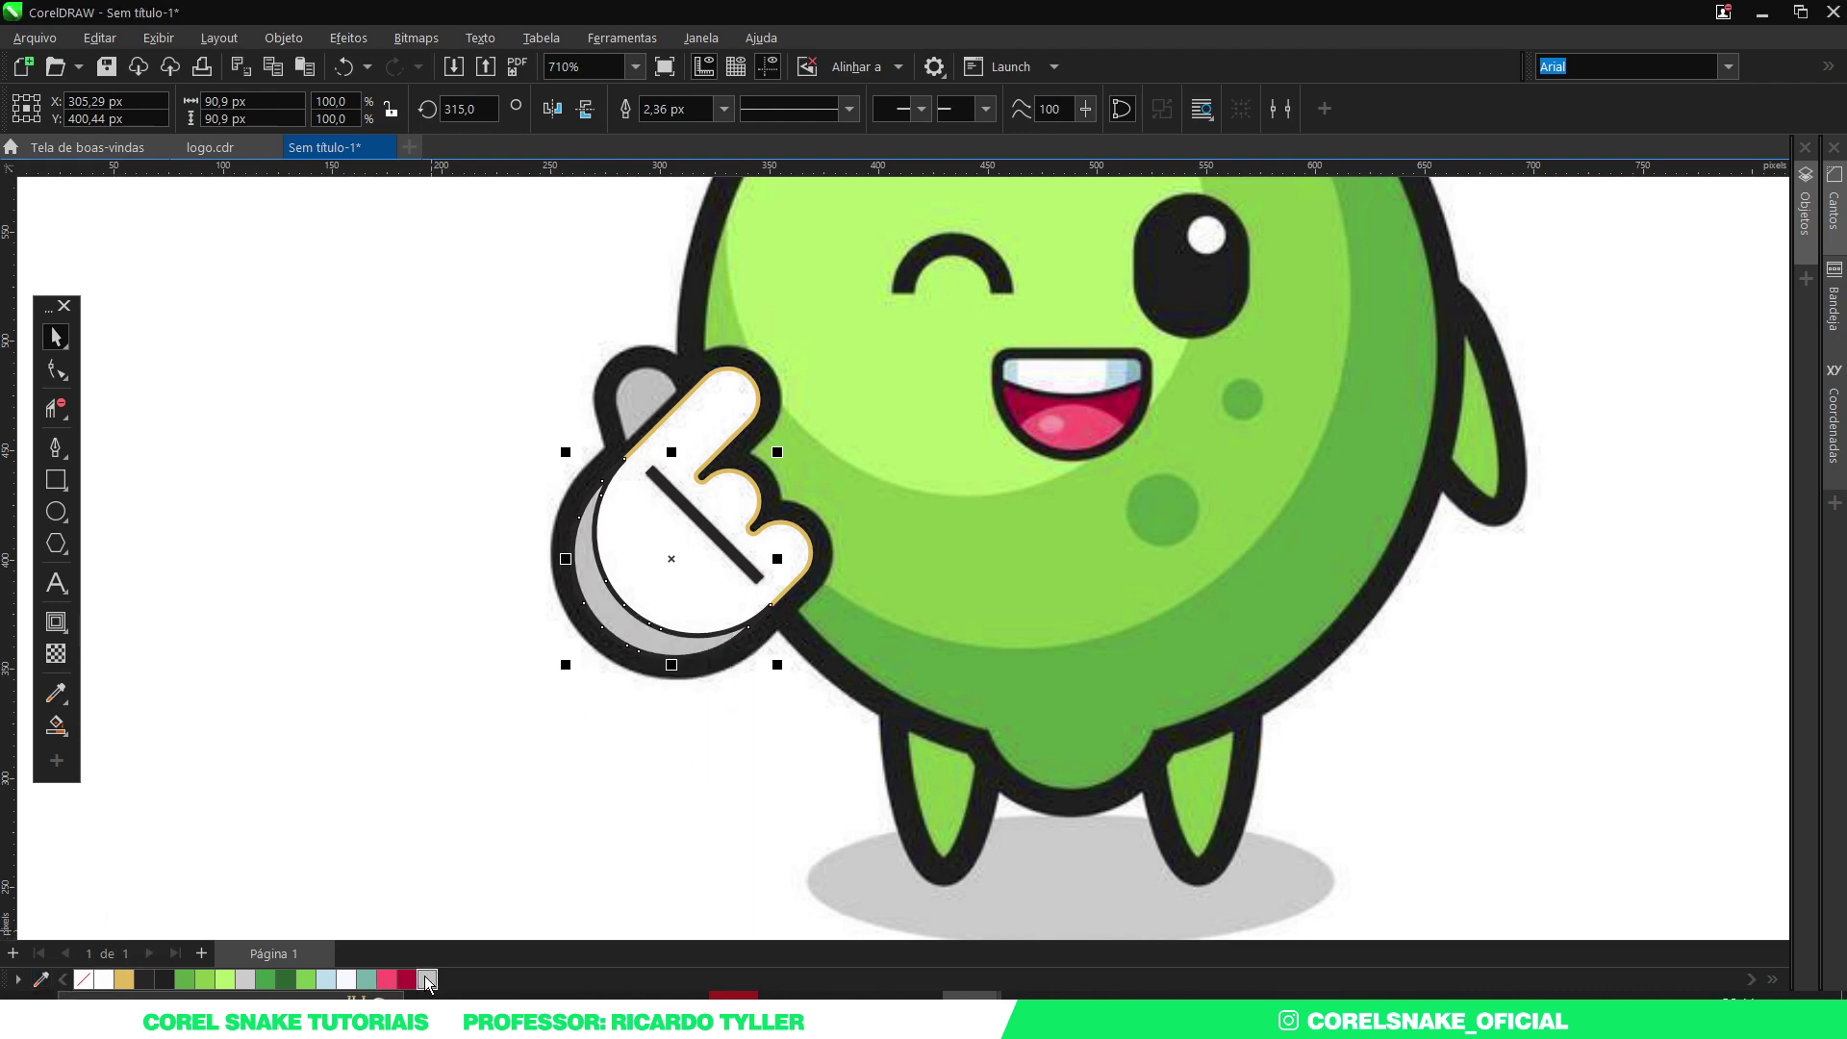
{"action": "right_click", "coordinate": [83, 979]}
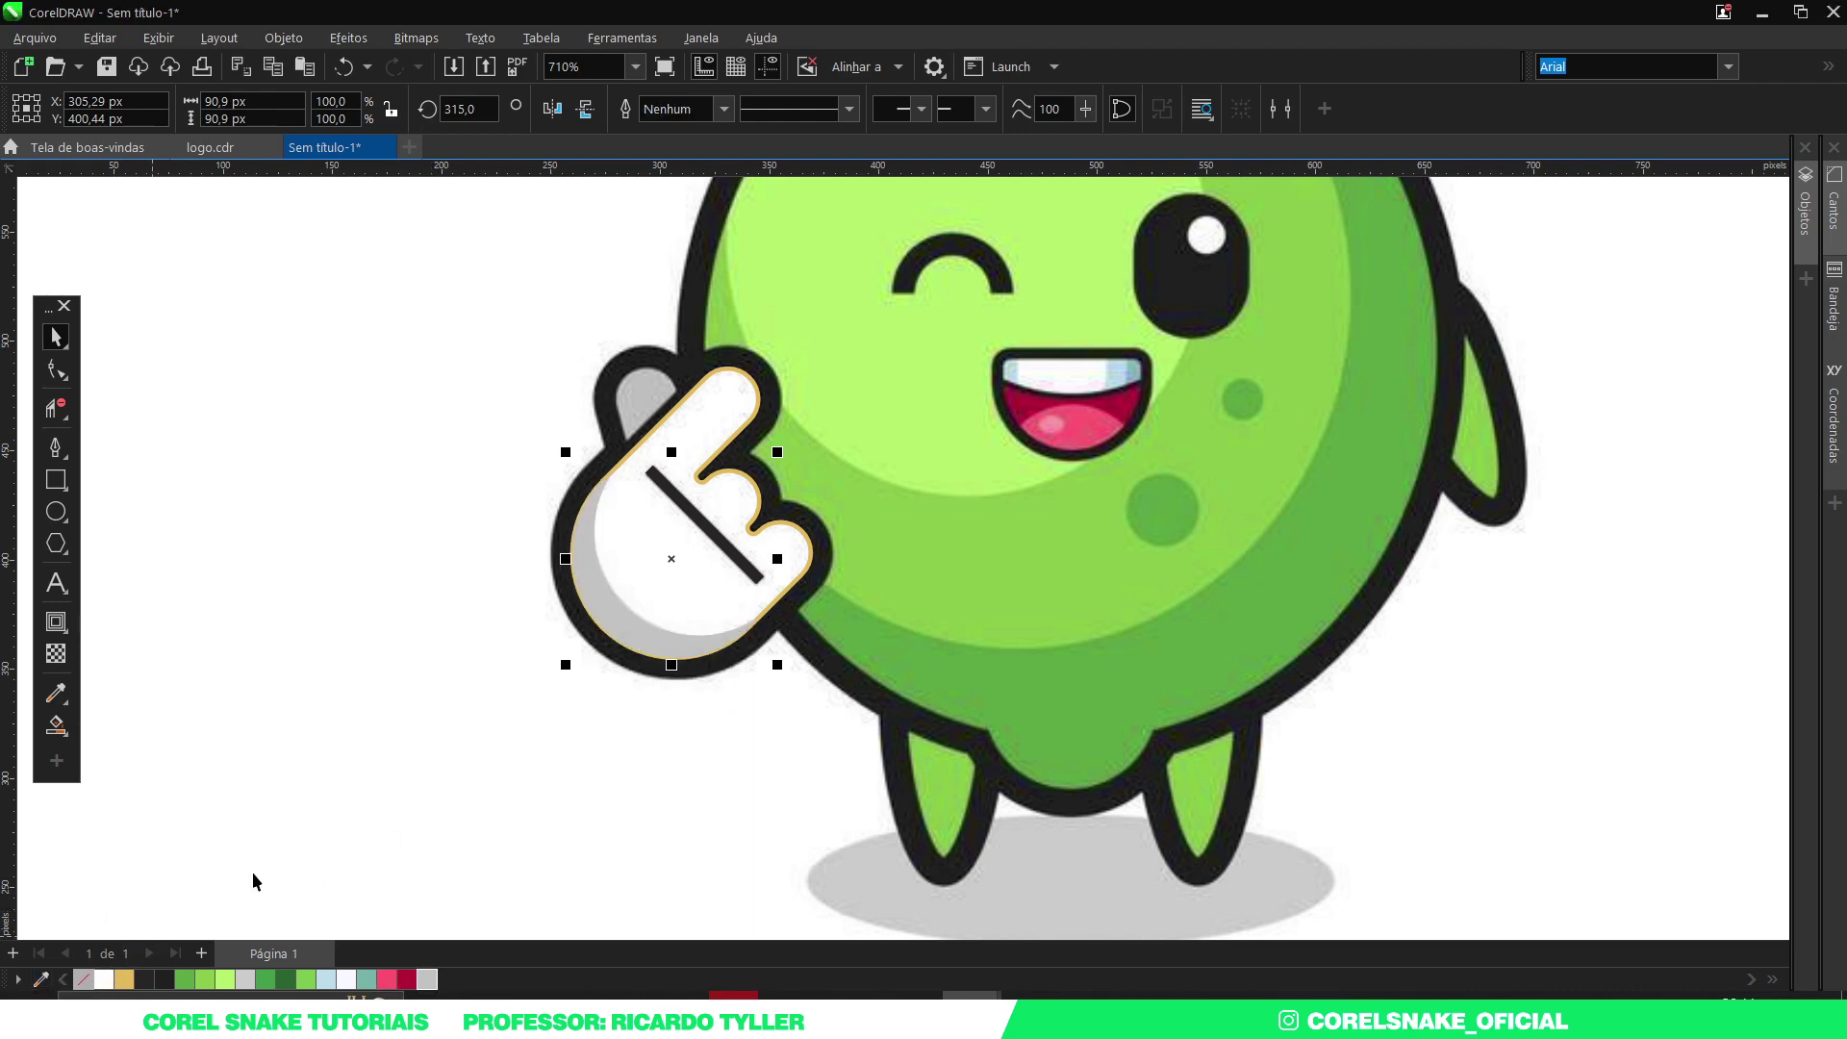
Fill the main hand shape with white and remove its gold outline.
{"action": "key", "text": "Tab"}
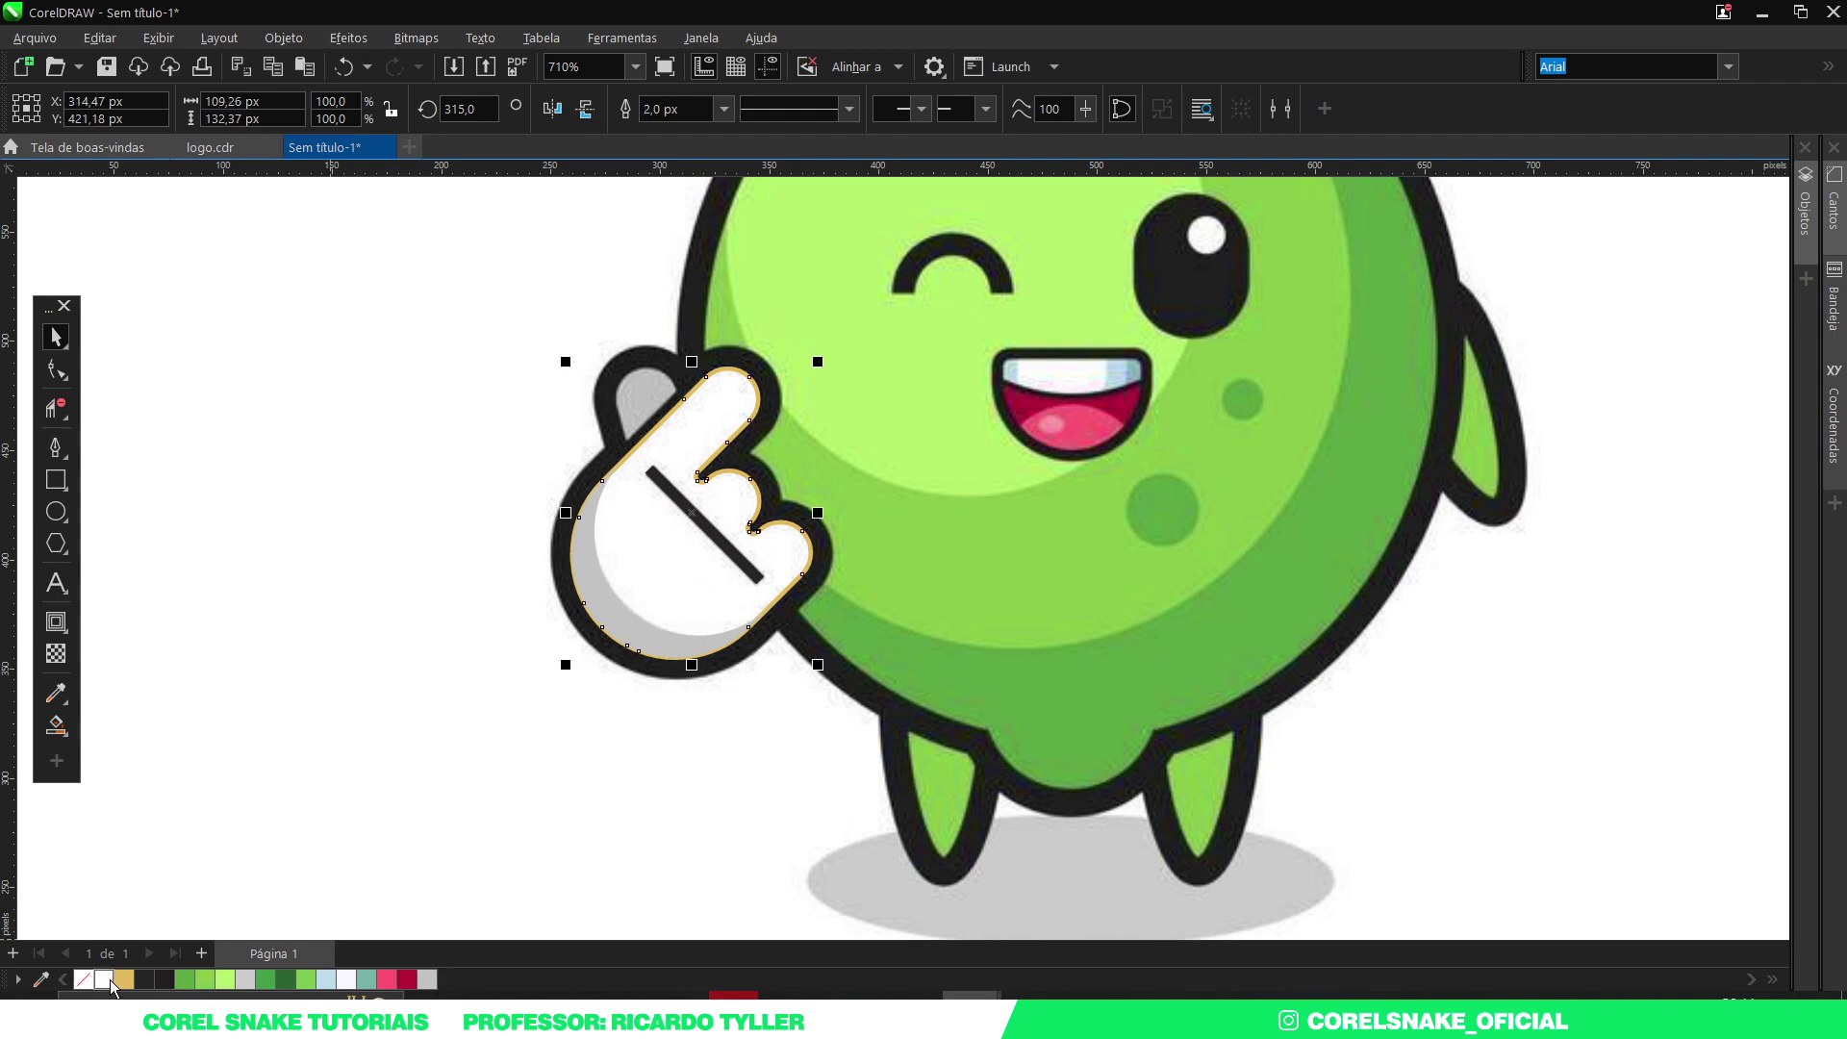
{"action": "right_click", "coordinate": [84, 979]}
{"action": "scroll", "coordinate": [682, 524], "scroll_direction": "down", "scroll_amount": 5}
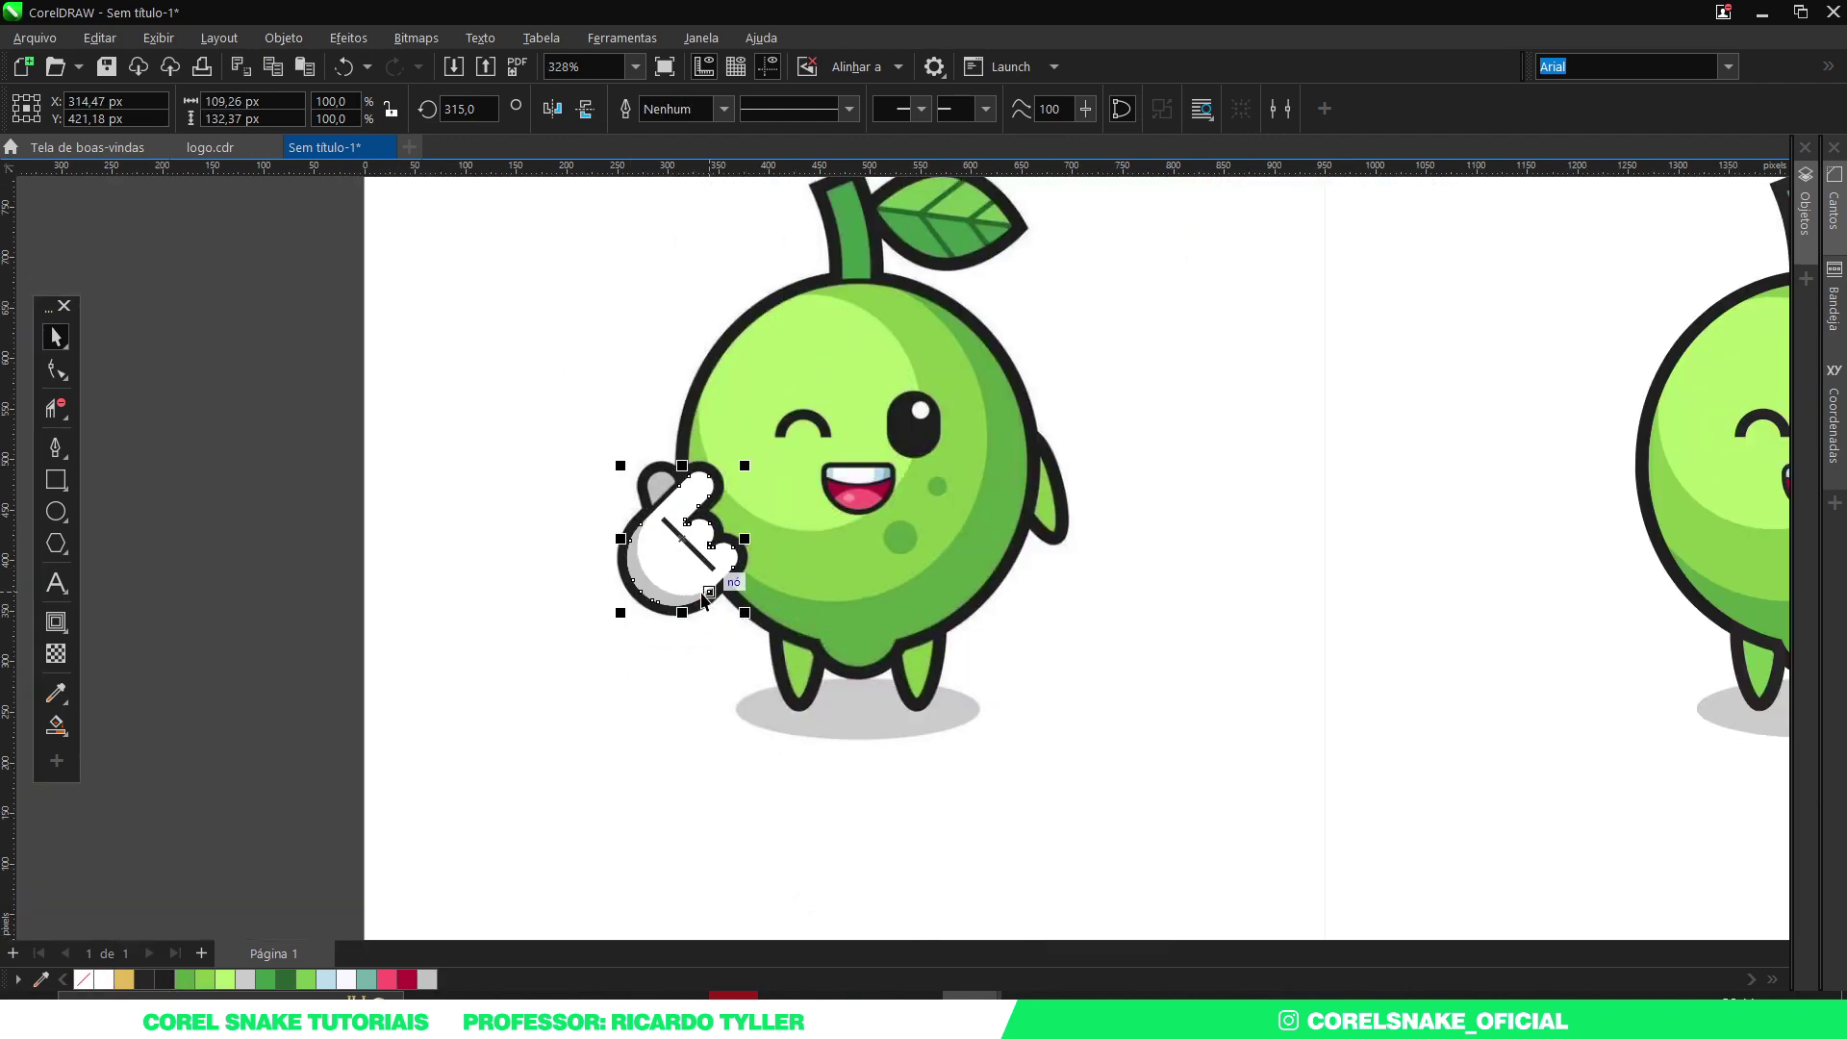
{"action": "left_click", "coordinate": [603, 560]}
Add an outward contour of about 9.89 px around the white hand shape, matching the reference's dark border.
{"action": "scroll", "coordinate": [615, 553], "scroll_direction": "up", "scroll_amount": 6}
{"action": "scroll", "coordinate": [749, 501], "scroll_direction": "up", "scroll_amount": 3}
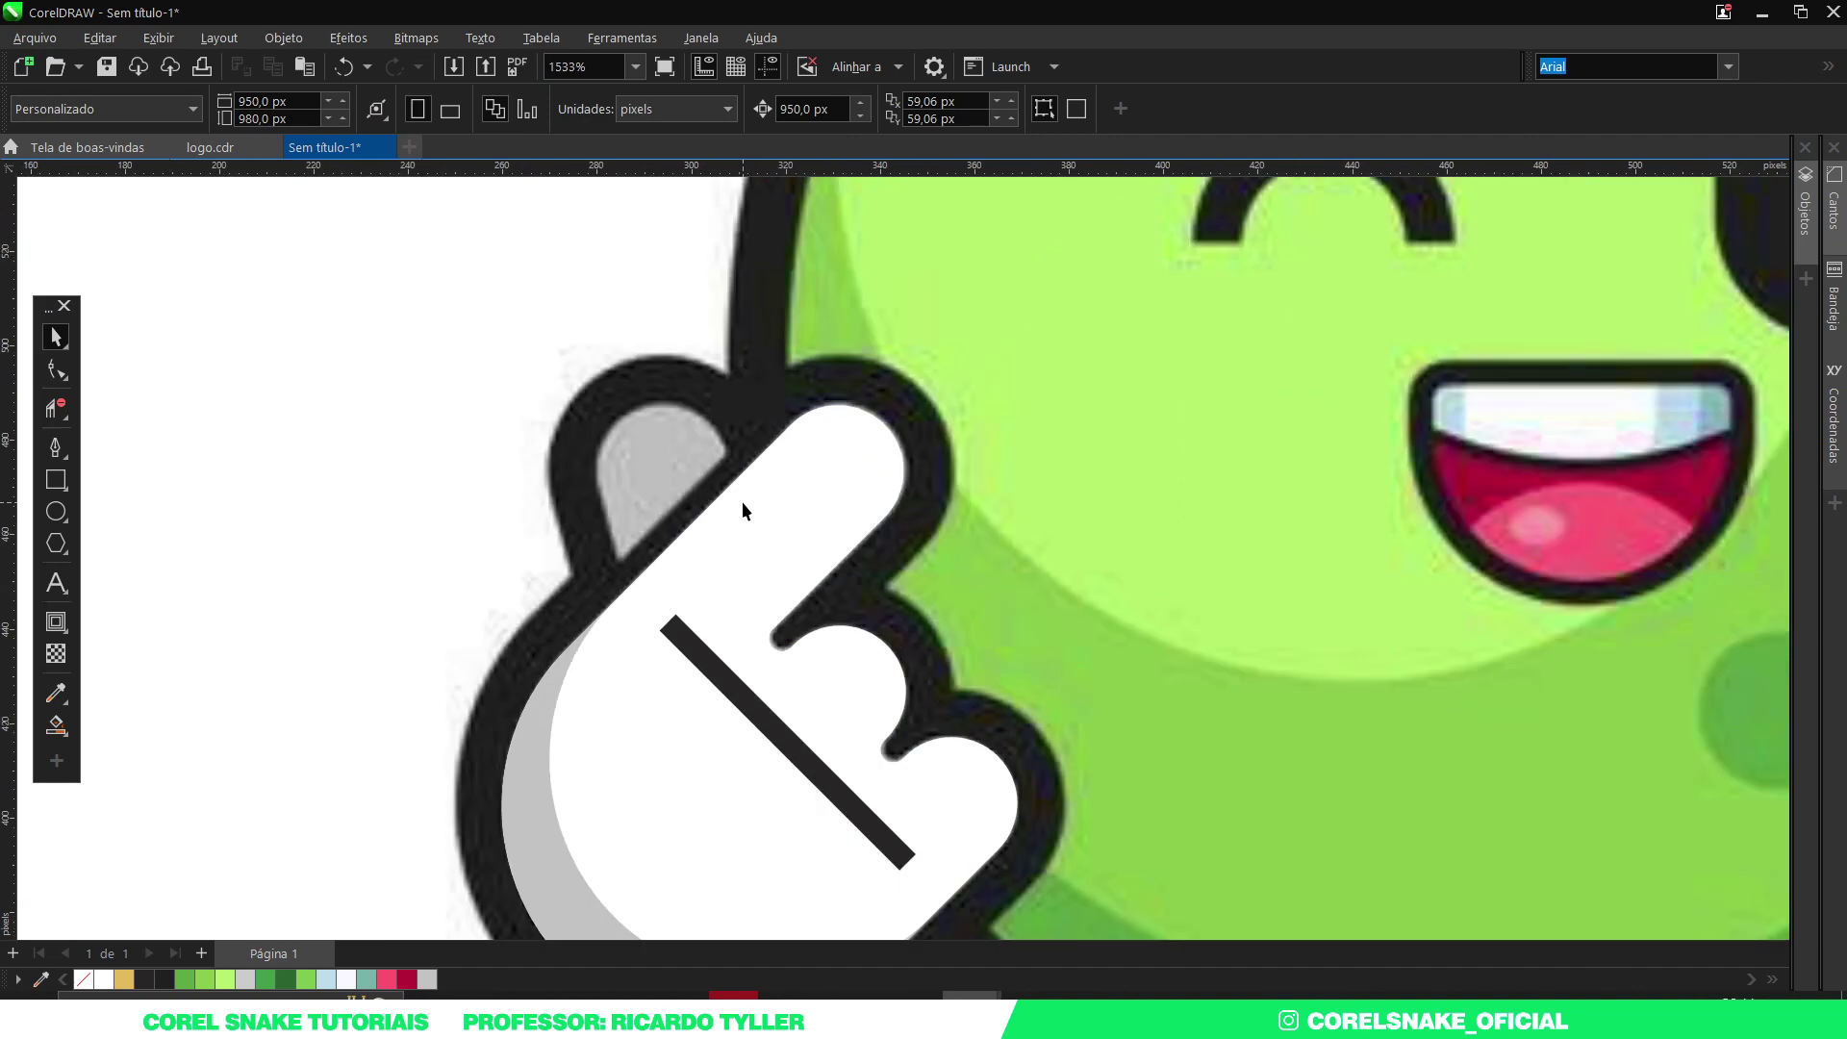
{"action": "left_click", "coordinate": [742, 502]}
{"action": "left_click", "coordinate": [56, 621]}
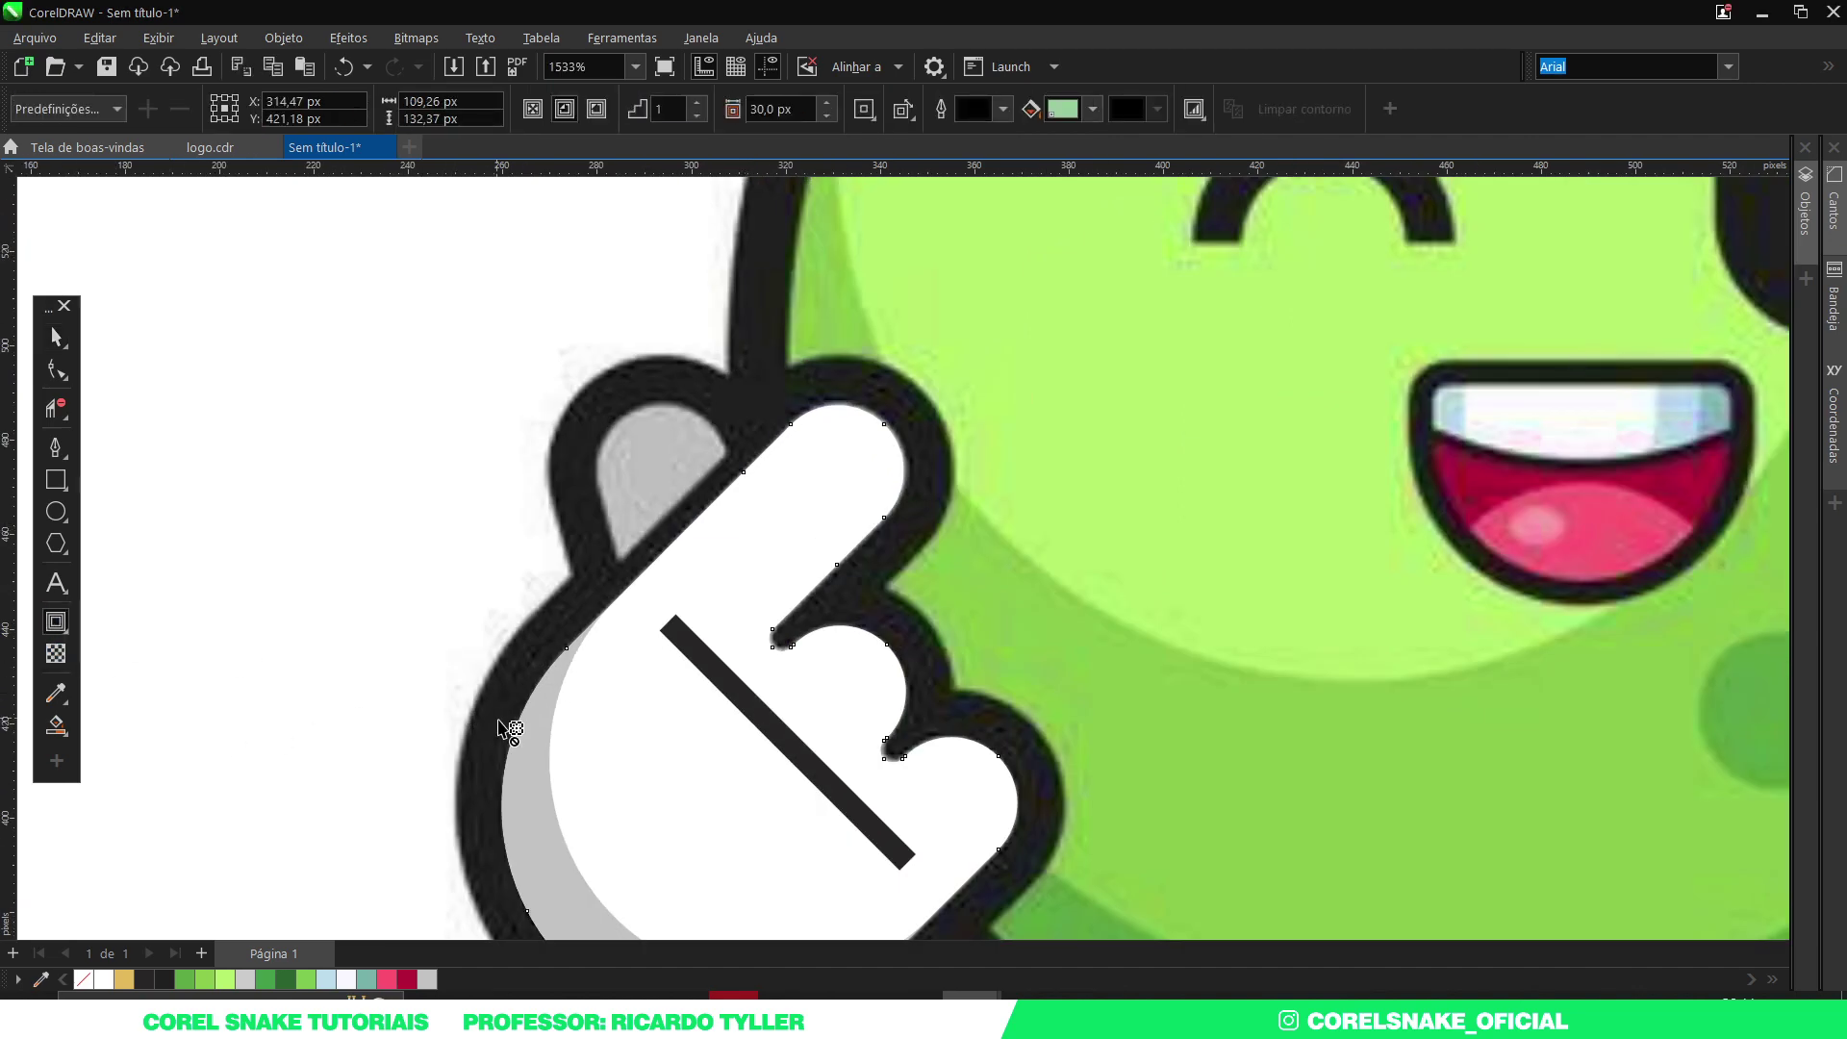
{"action": "left_click_drag", "start_coordinate": [502, 729], "coordinate": [604, 674]}
{"action": "left_click_drag", "start_coordinate": [544, 574], "coordinate": [431, 549]}
{"action": "left_click", "coordinate": [56, 336]}
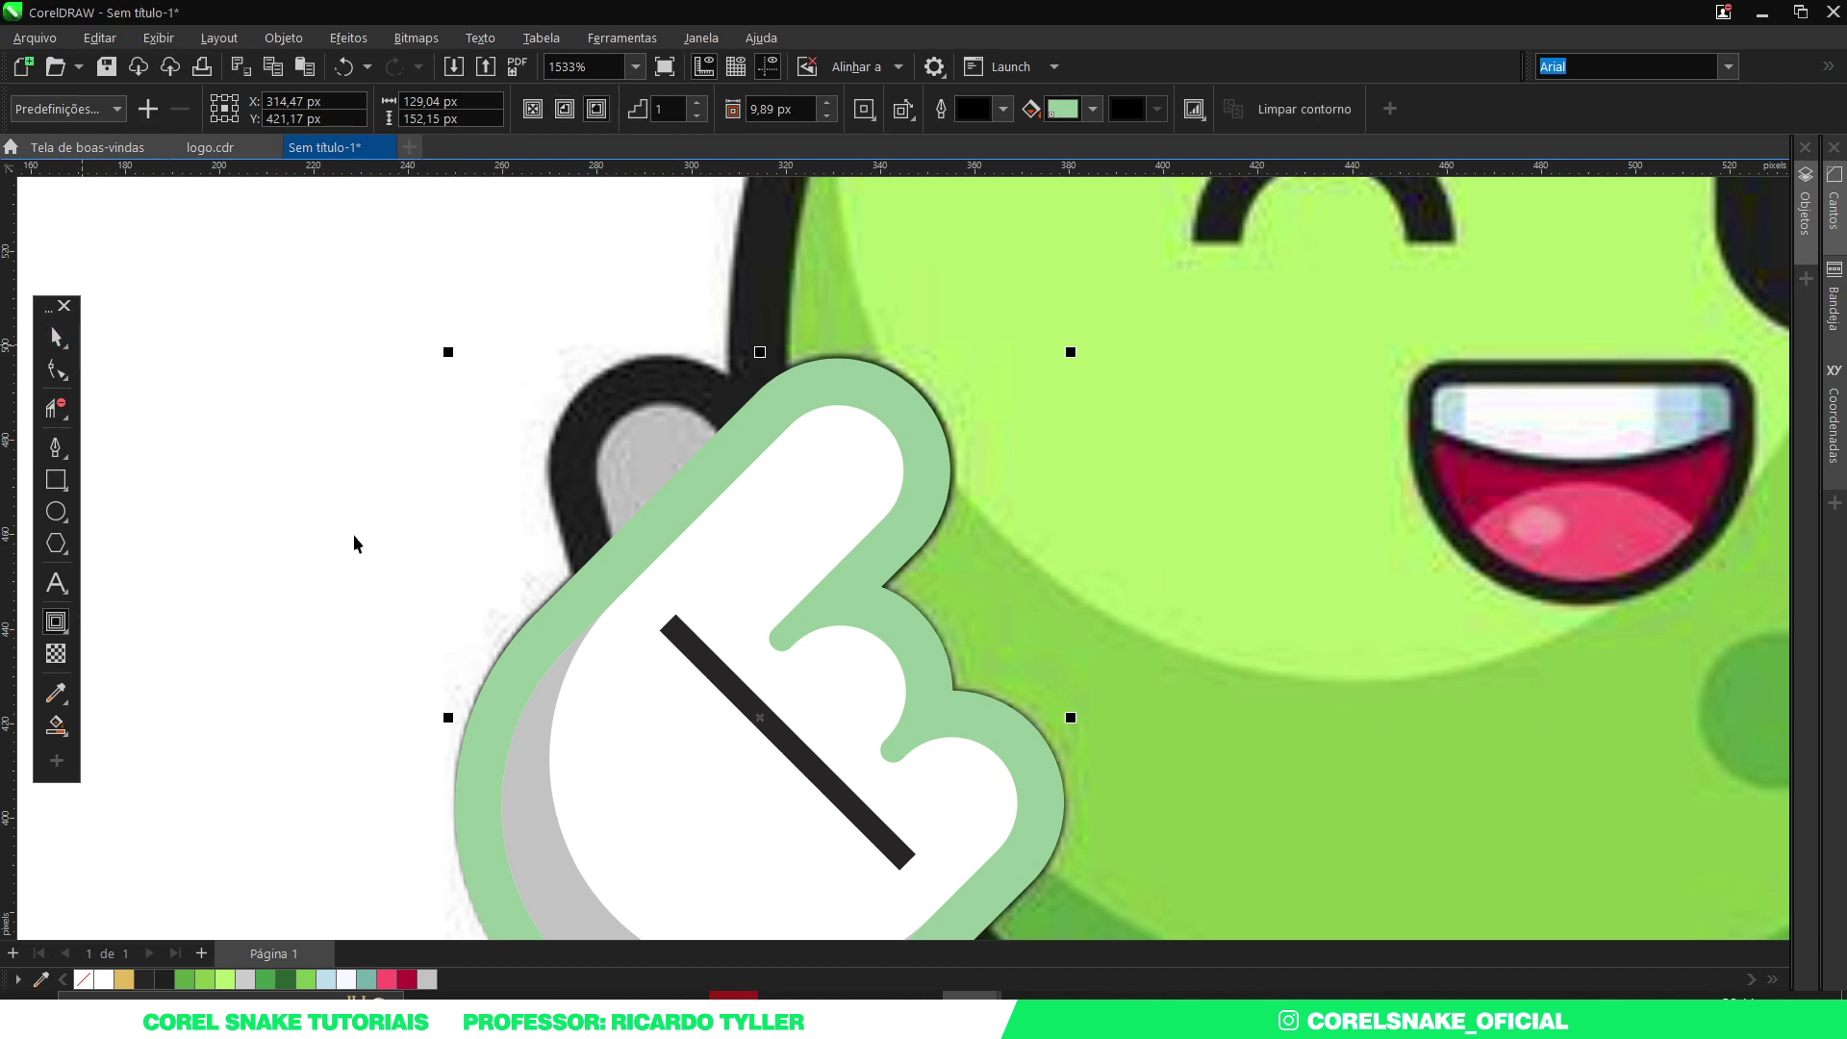
Fill the hand's contour with the dark near-black palette colour.
{"action": "scroll", "coordinate": [371, 561], "scroll_direction": "down", "scroll_amount": 2}
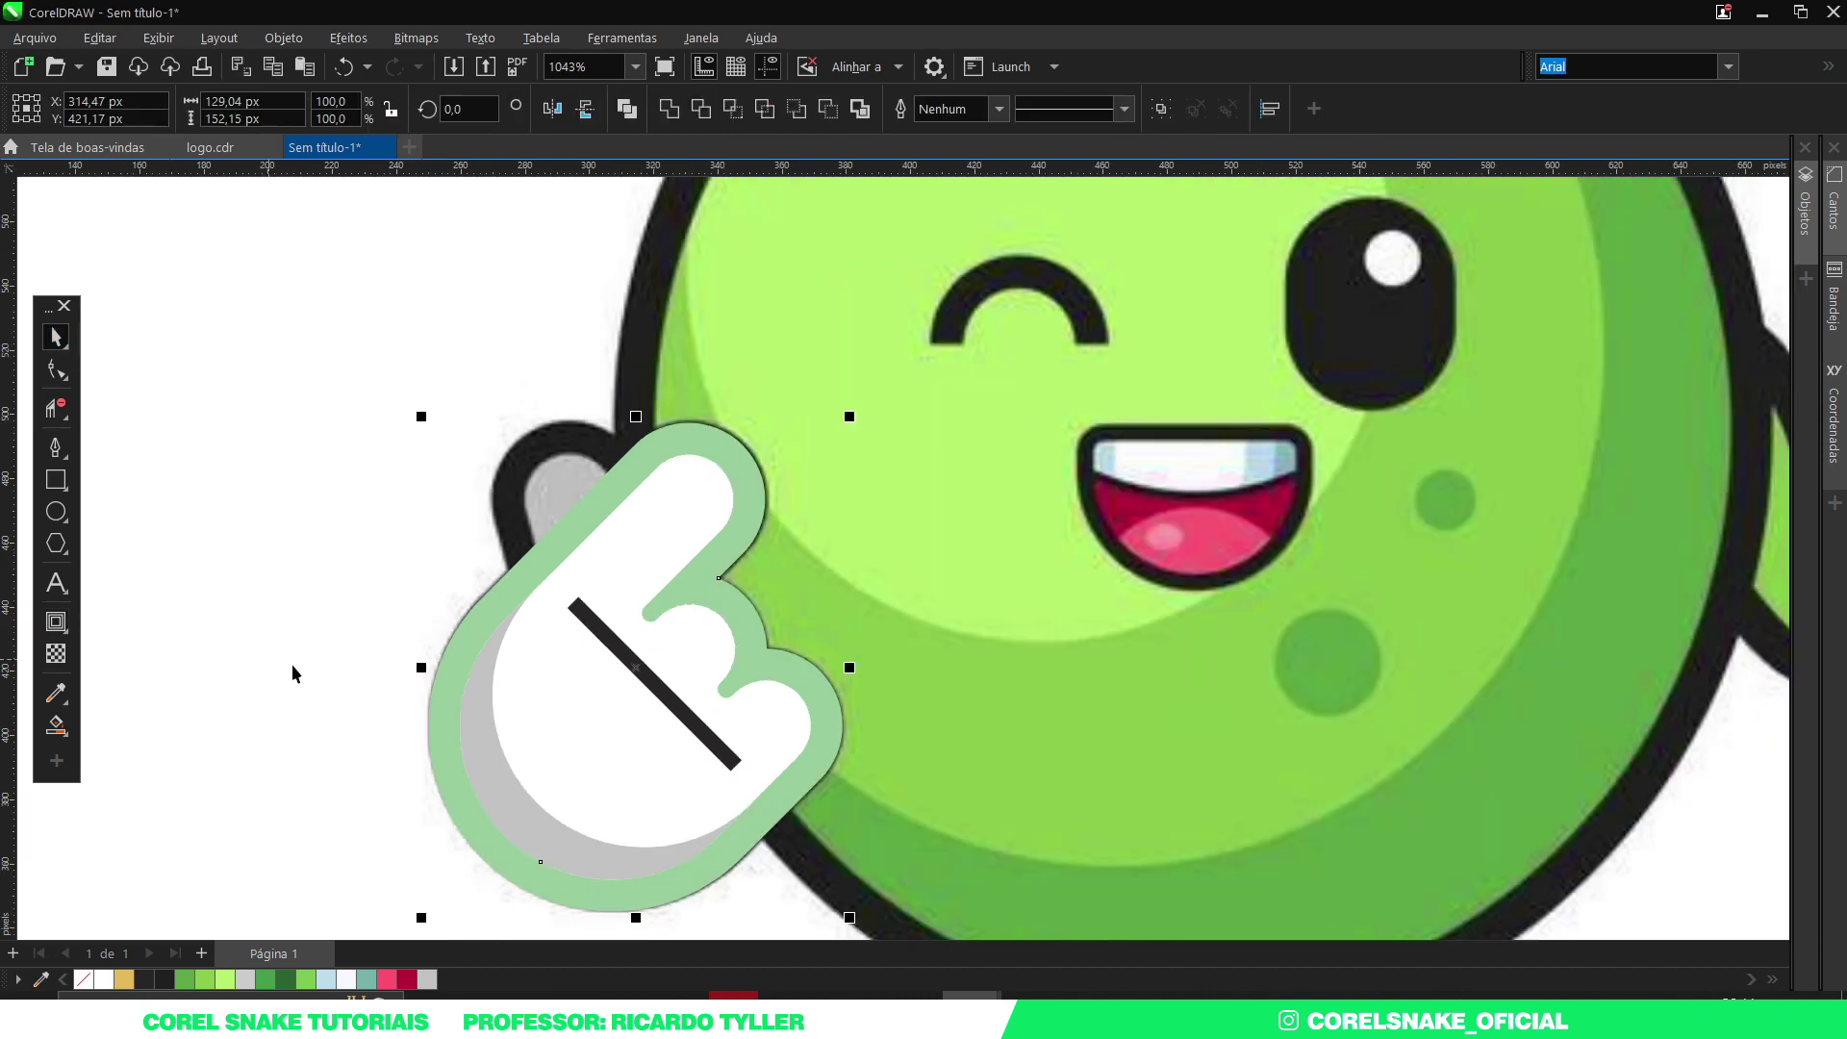
{"action": "left_click", "coordinate": [447, 731]}
{"action": "left_click", "coordinate": [144, 980]}
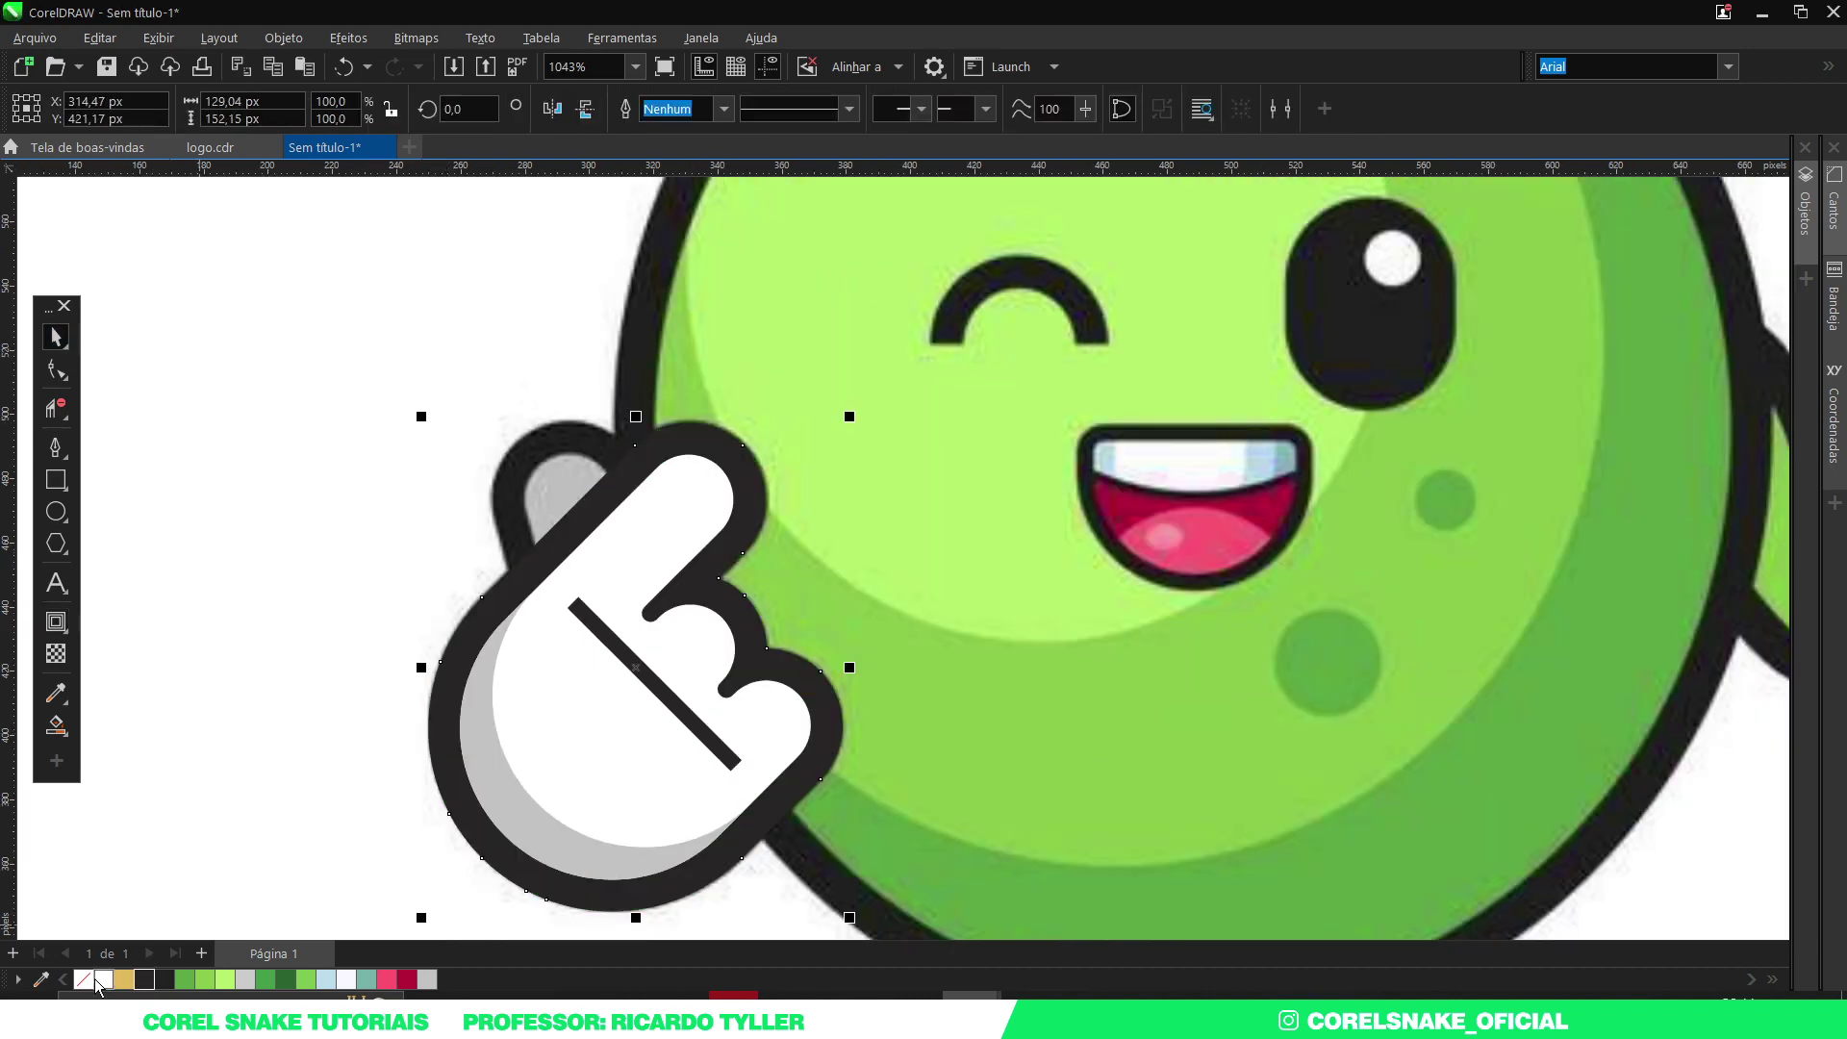
Move the finished hand shapes 950 px right onto the second mascot.
{"action": "scroll", "coordinate": [591, 785], "scroll_direction": "down", "scroll_amount": 7}
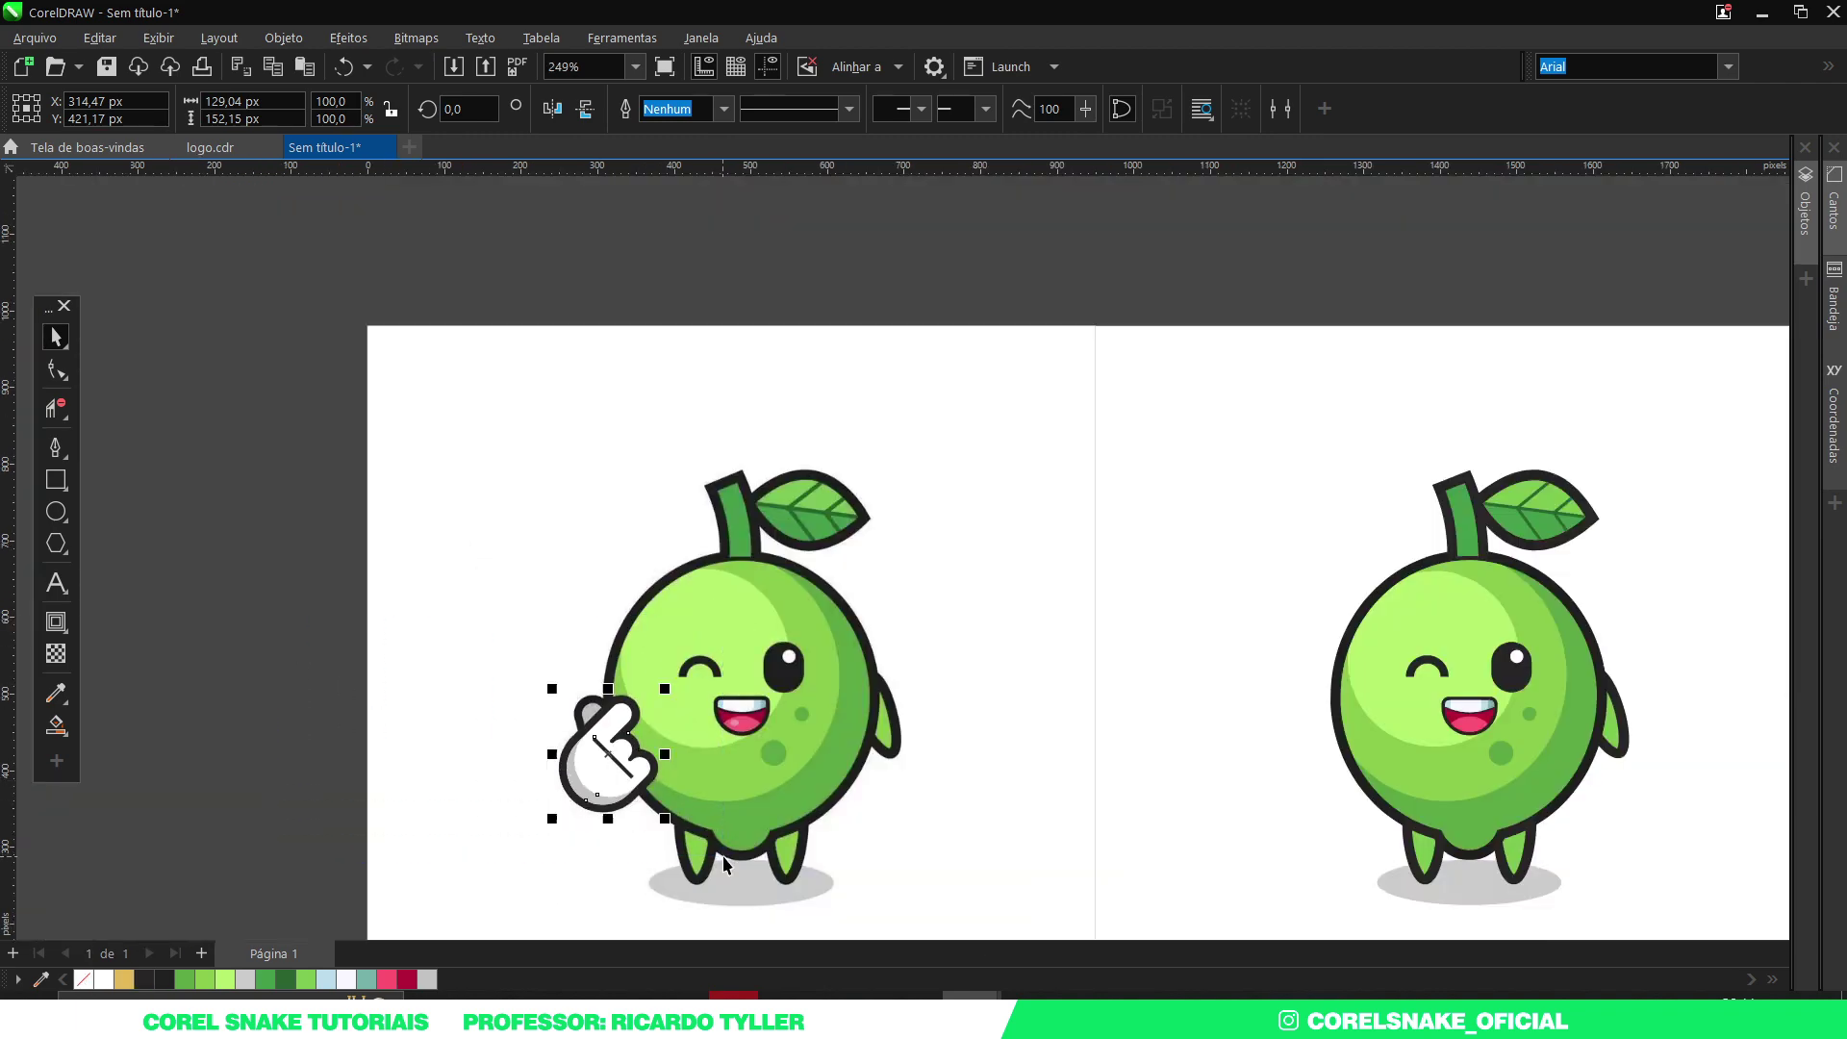
{"action": "key", "text": "ctrl+d"}
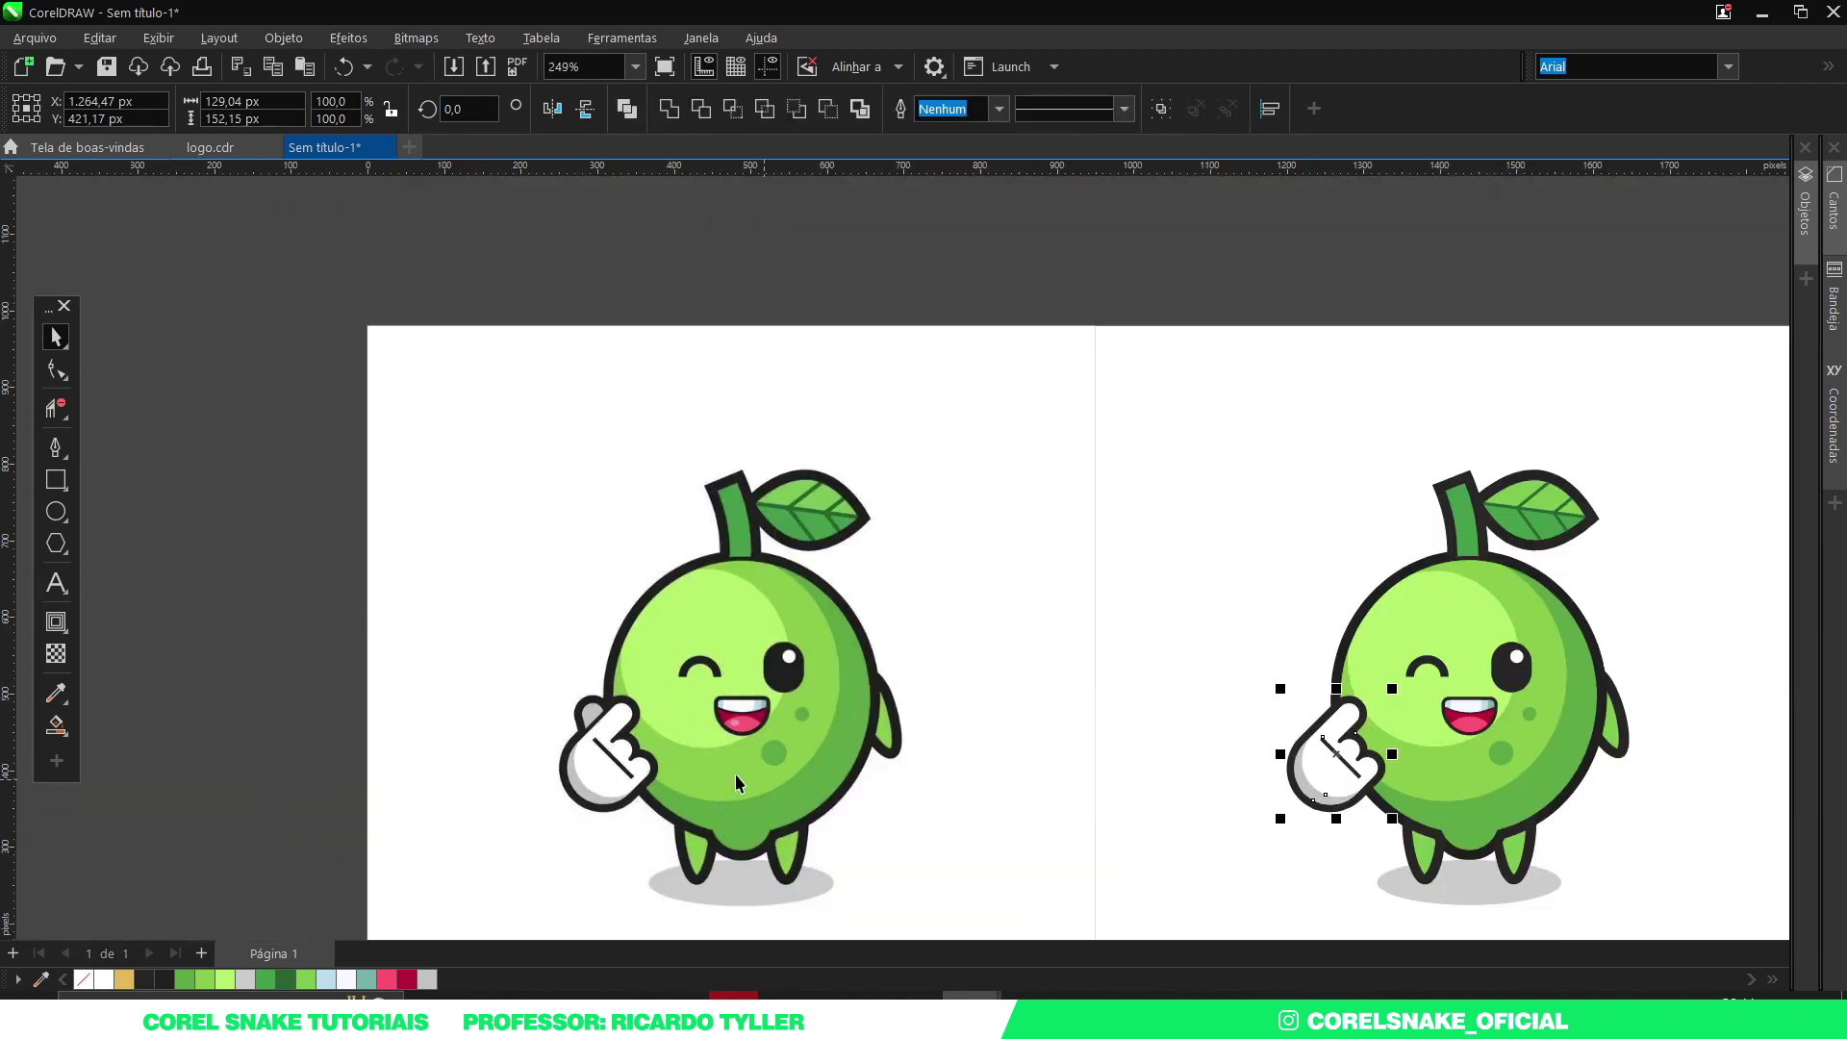
{"action": "left_click", "coordinate": [342, 709]}
Place a copy of the white hand shape over the reference hand, with no fill and a 2.0 px white outline.
{"action": "scroll", "coordinate": [596, 716], "scroll_direction": "up", "scroll_amount": 9}
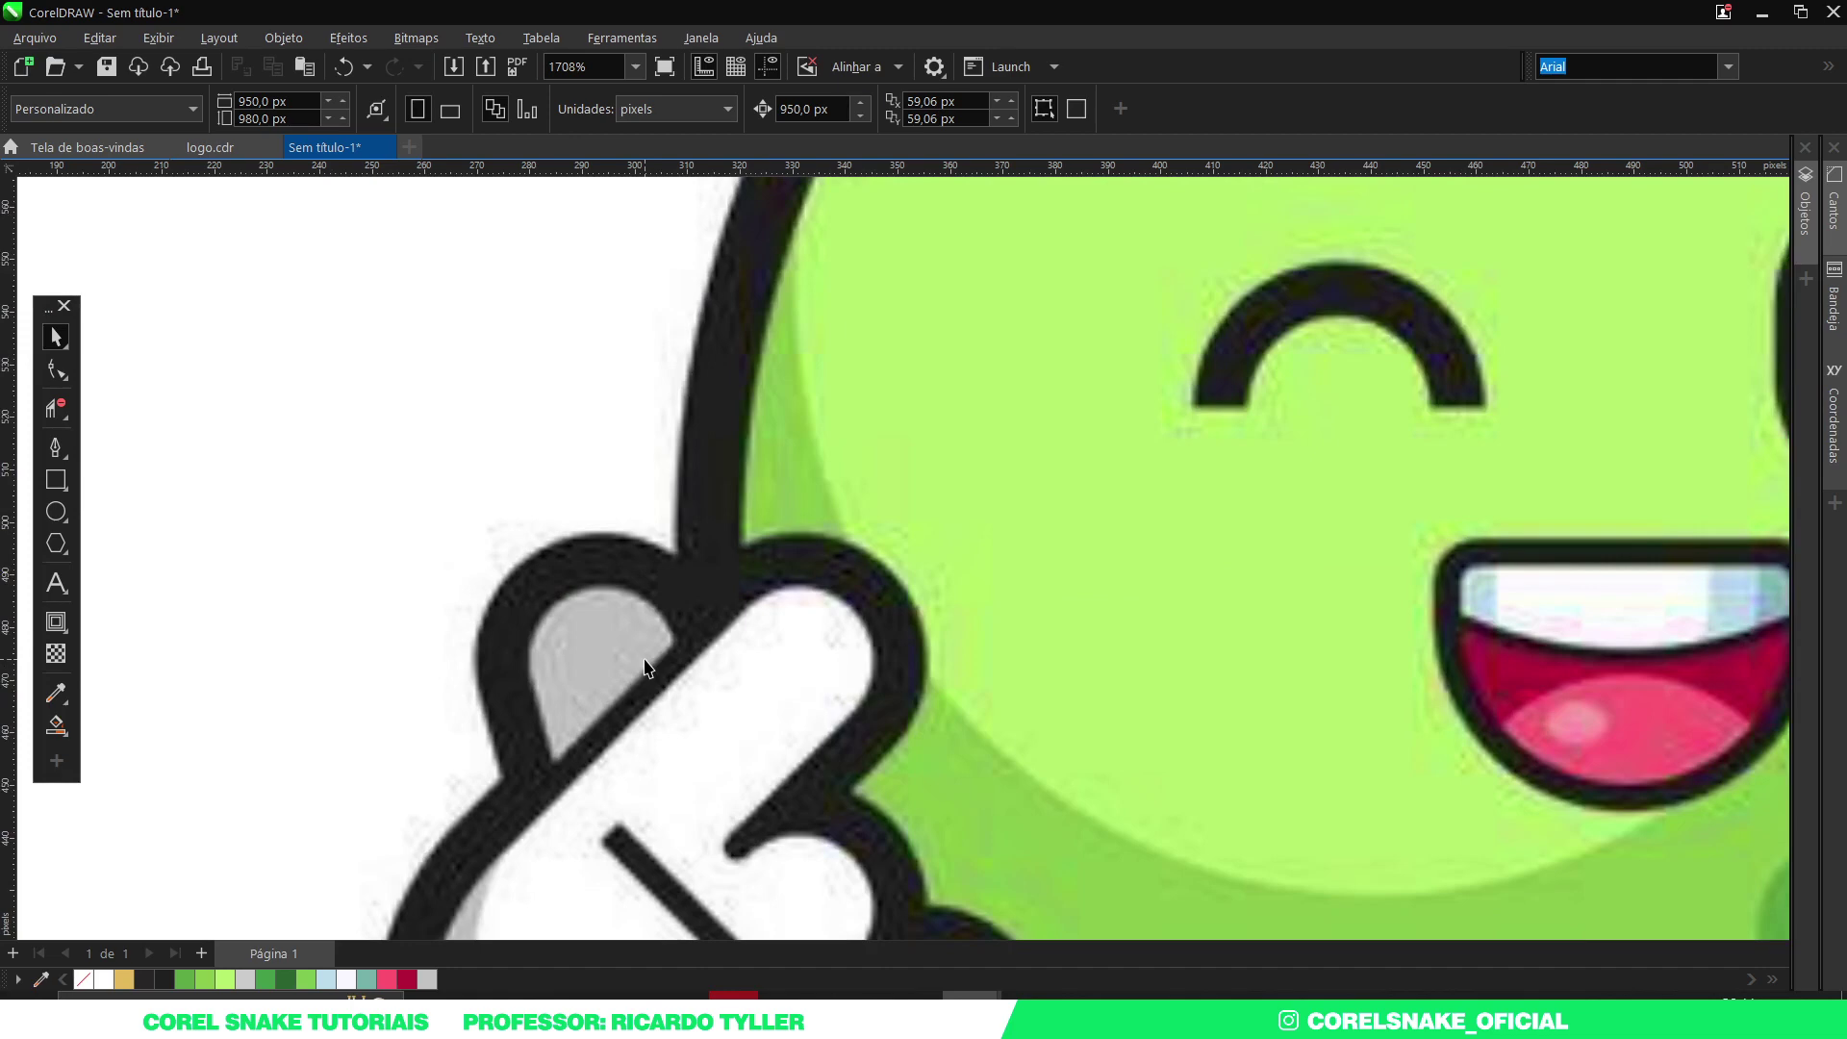
{"action": "scroll", "coordinate": [645, 661], "scroll_direction": "up", "scroll_amount": 4}
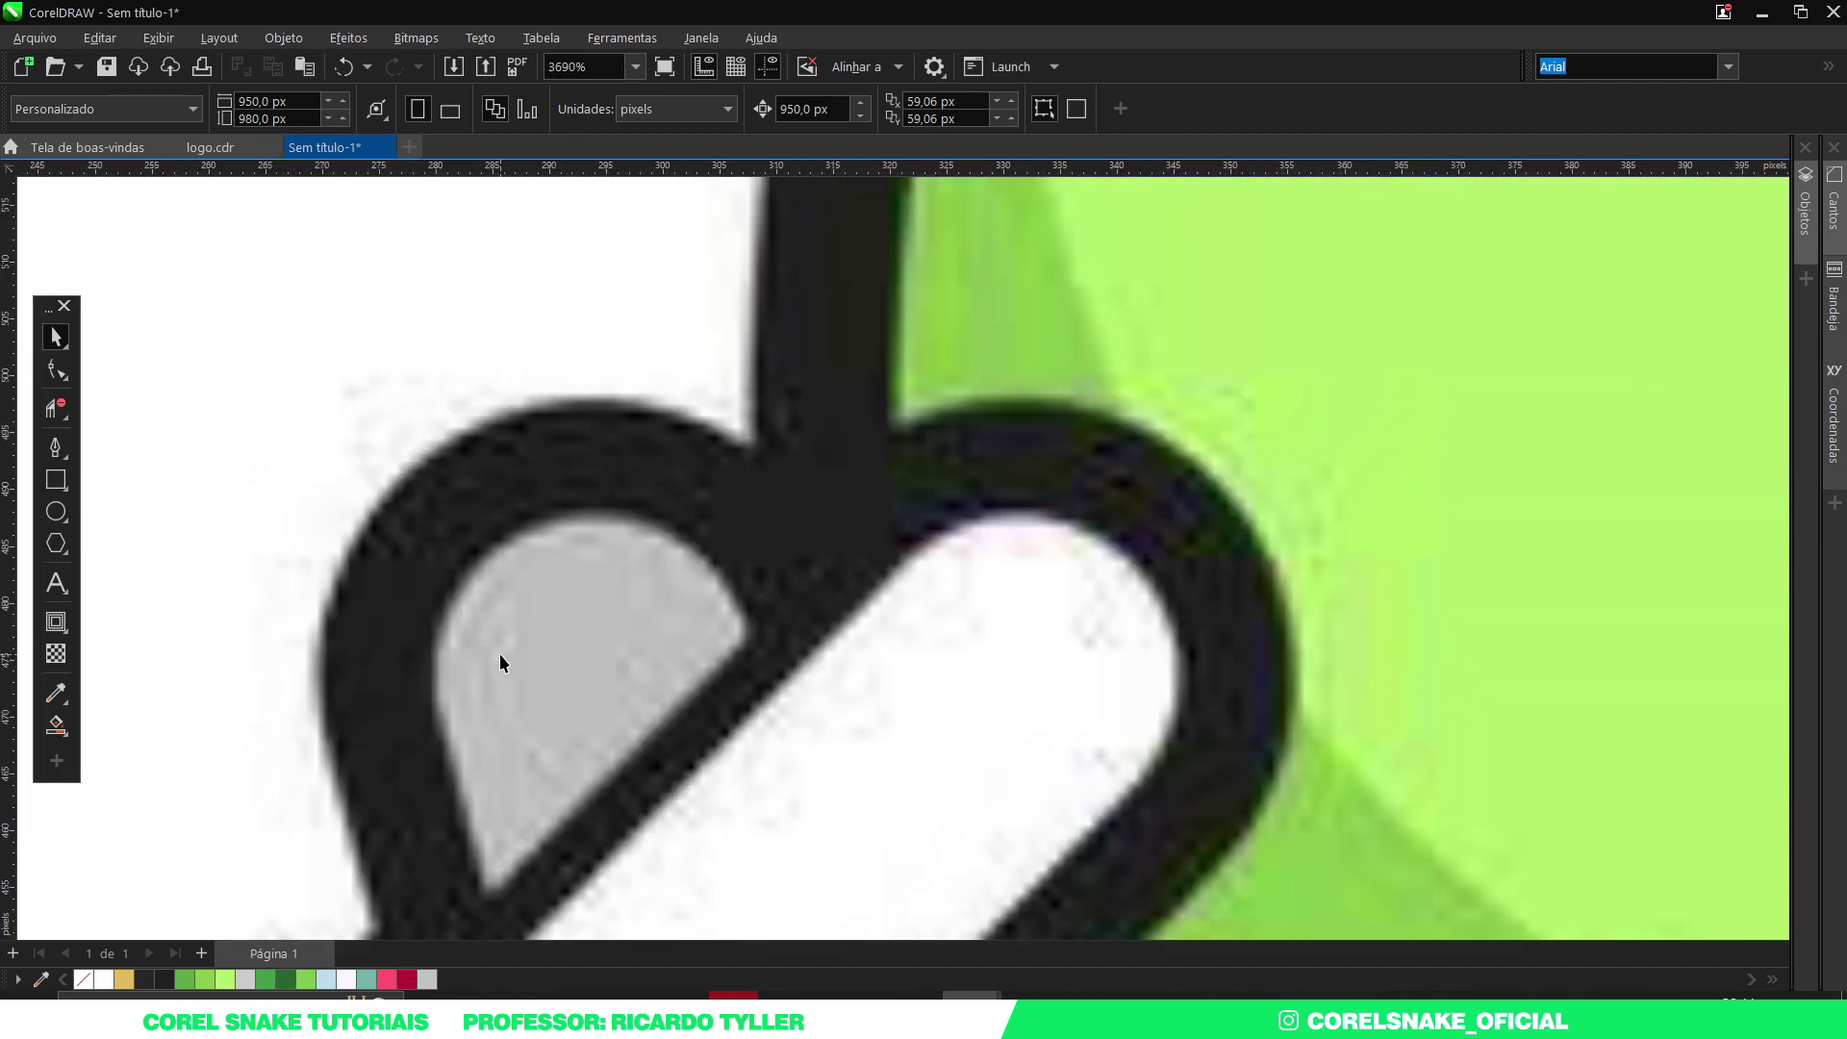
{"action": "scroll", "coordinate": [499, 654], "scroll_direction": "down", "scroll_amount": 12}
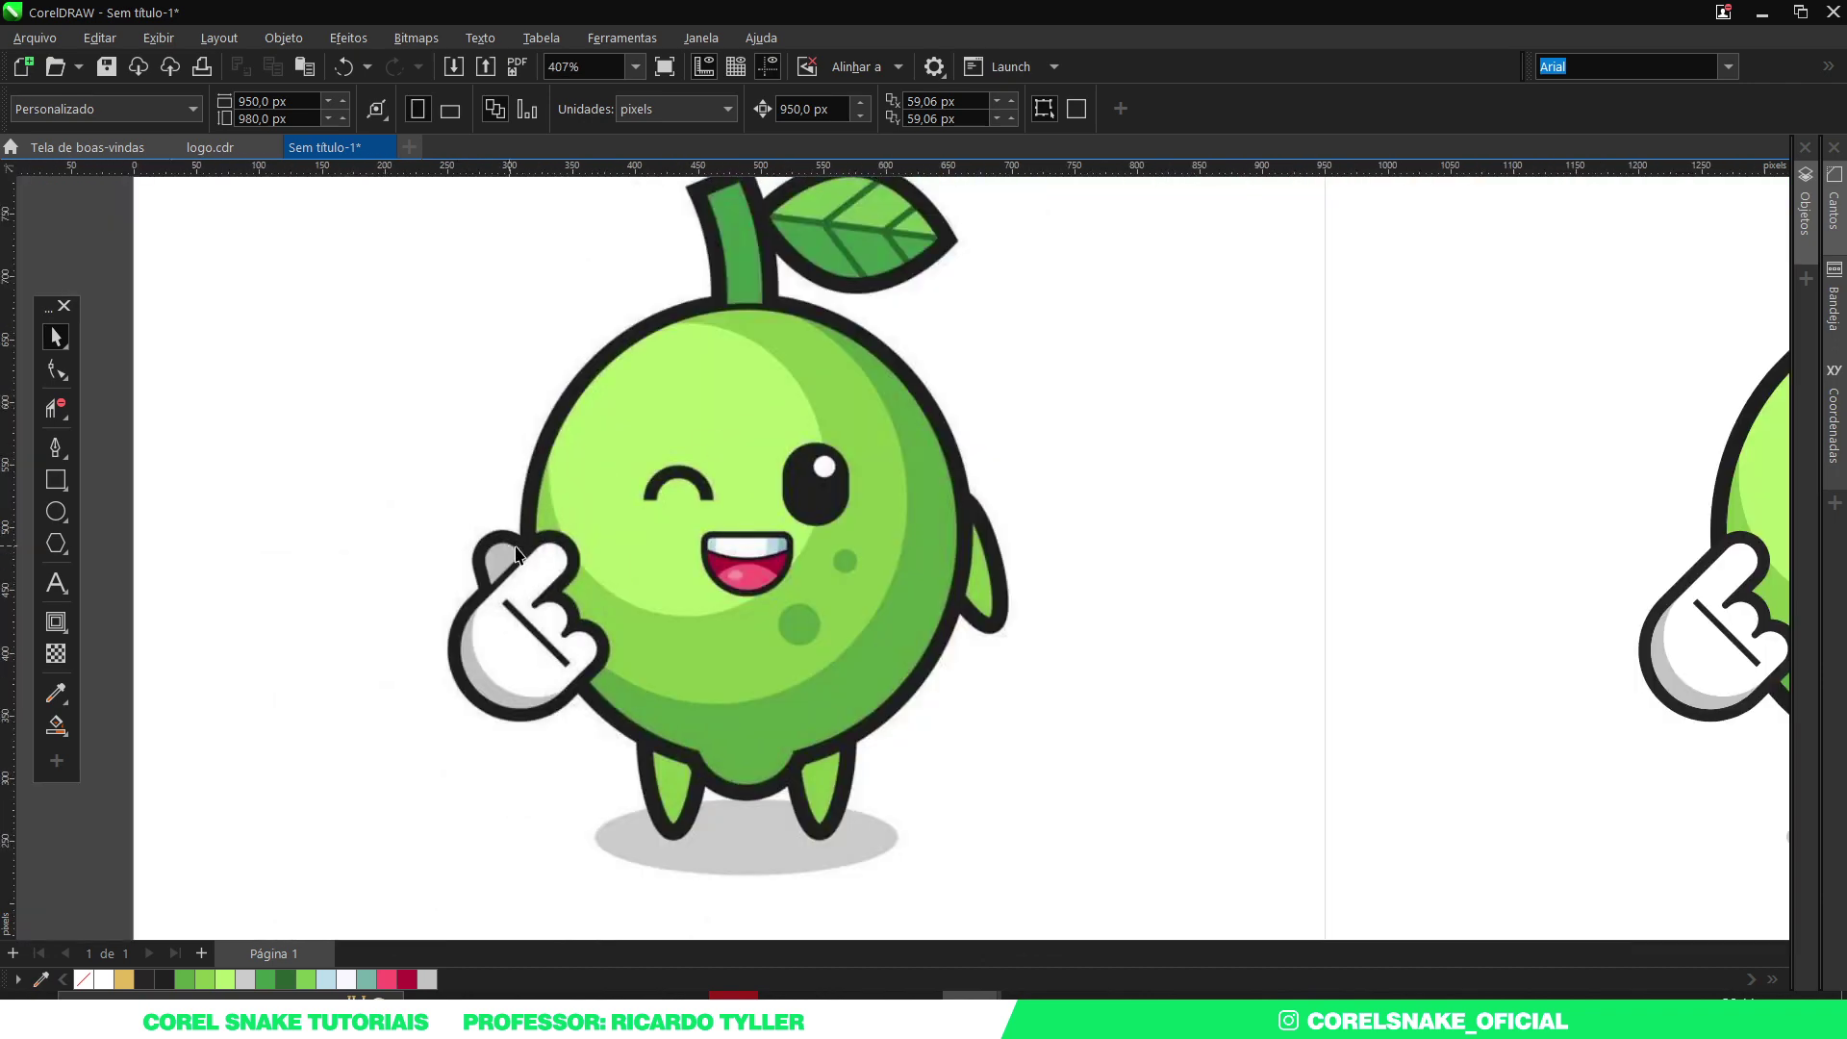
{"action": "left_click_drag", "start_coordinate": [625, 616], "coordinate": [612, 570]}
{"action": "scroll", "coordinate": [612, 571], "scroll_direction": "up", "scroll_amount": 8}
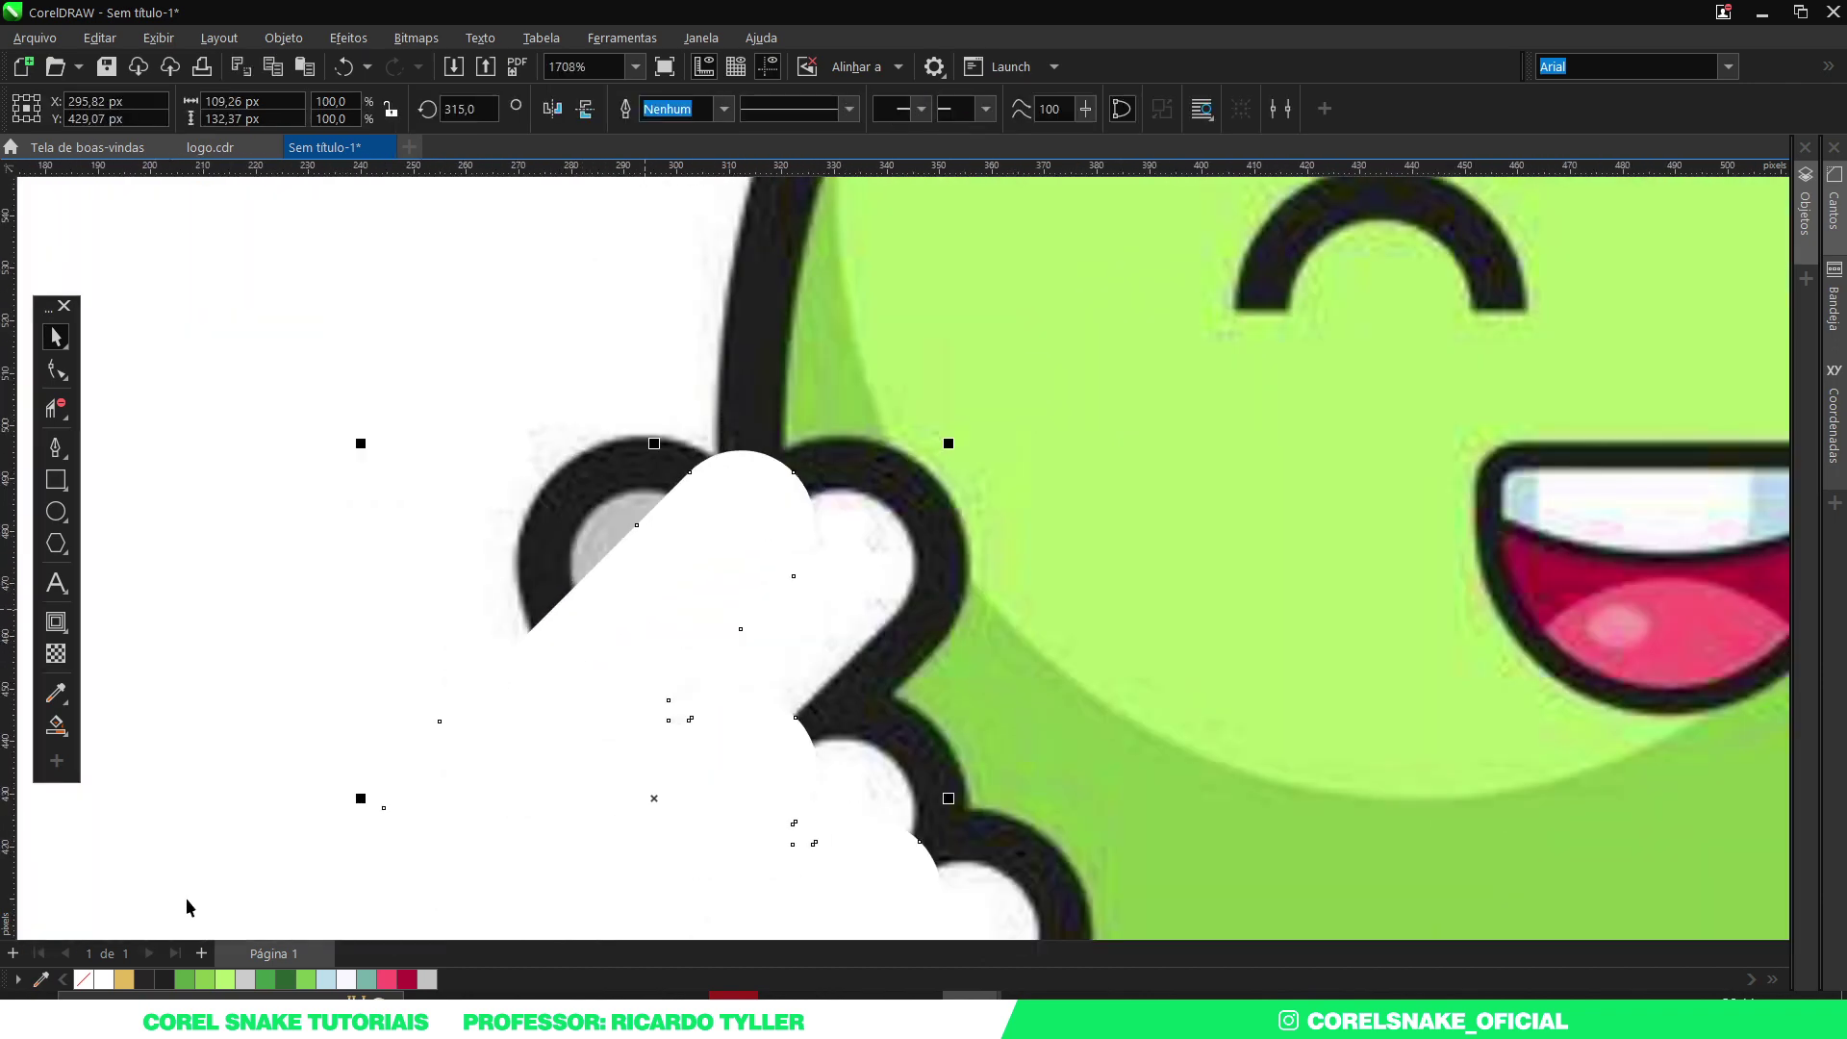
{"action": "right_click", "coordinate": [103, 979]}
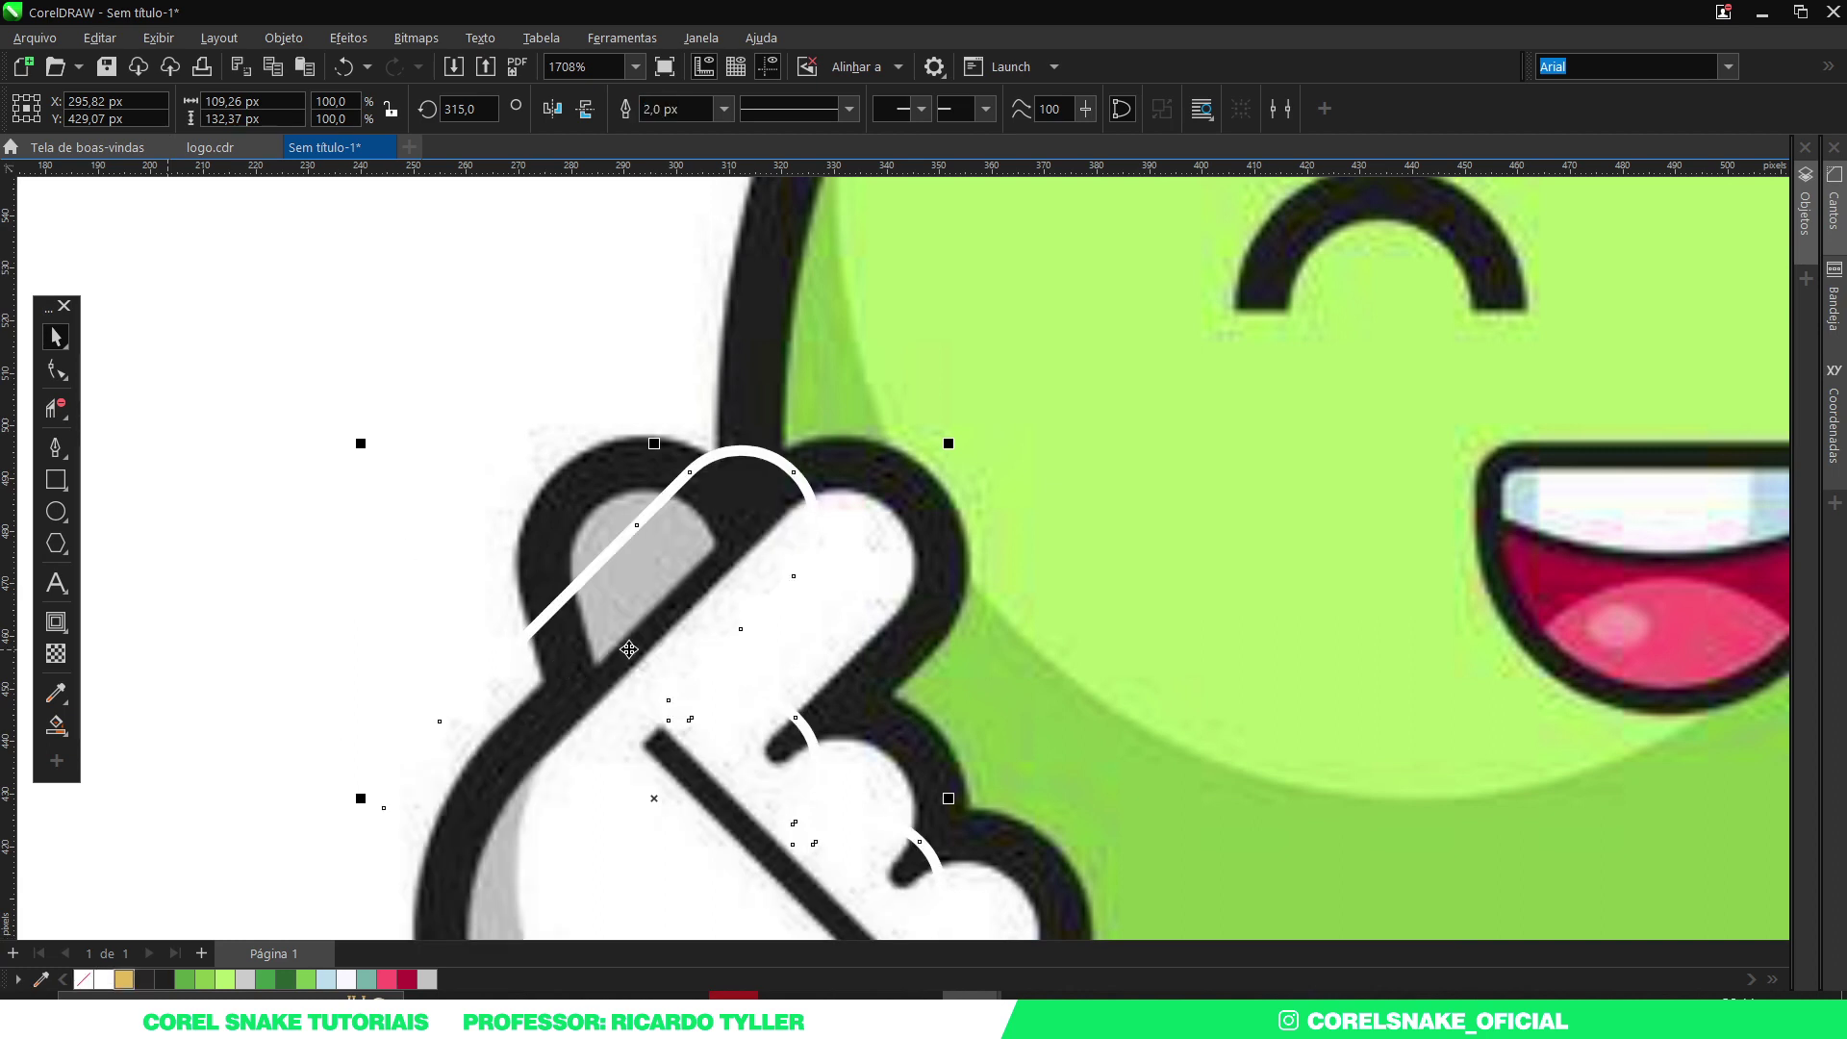
Rotate the white outline to about 15.3 degrees and position its long fingertip around the reference's grey back finger.
{"action": "left_click_drag", "start_coordinate": [611, 657], "coordinate": [676, 691]}
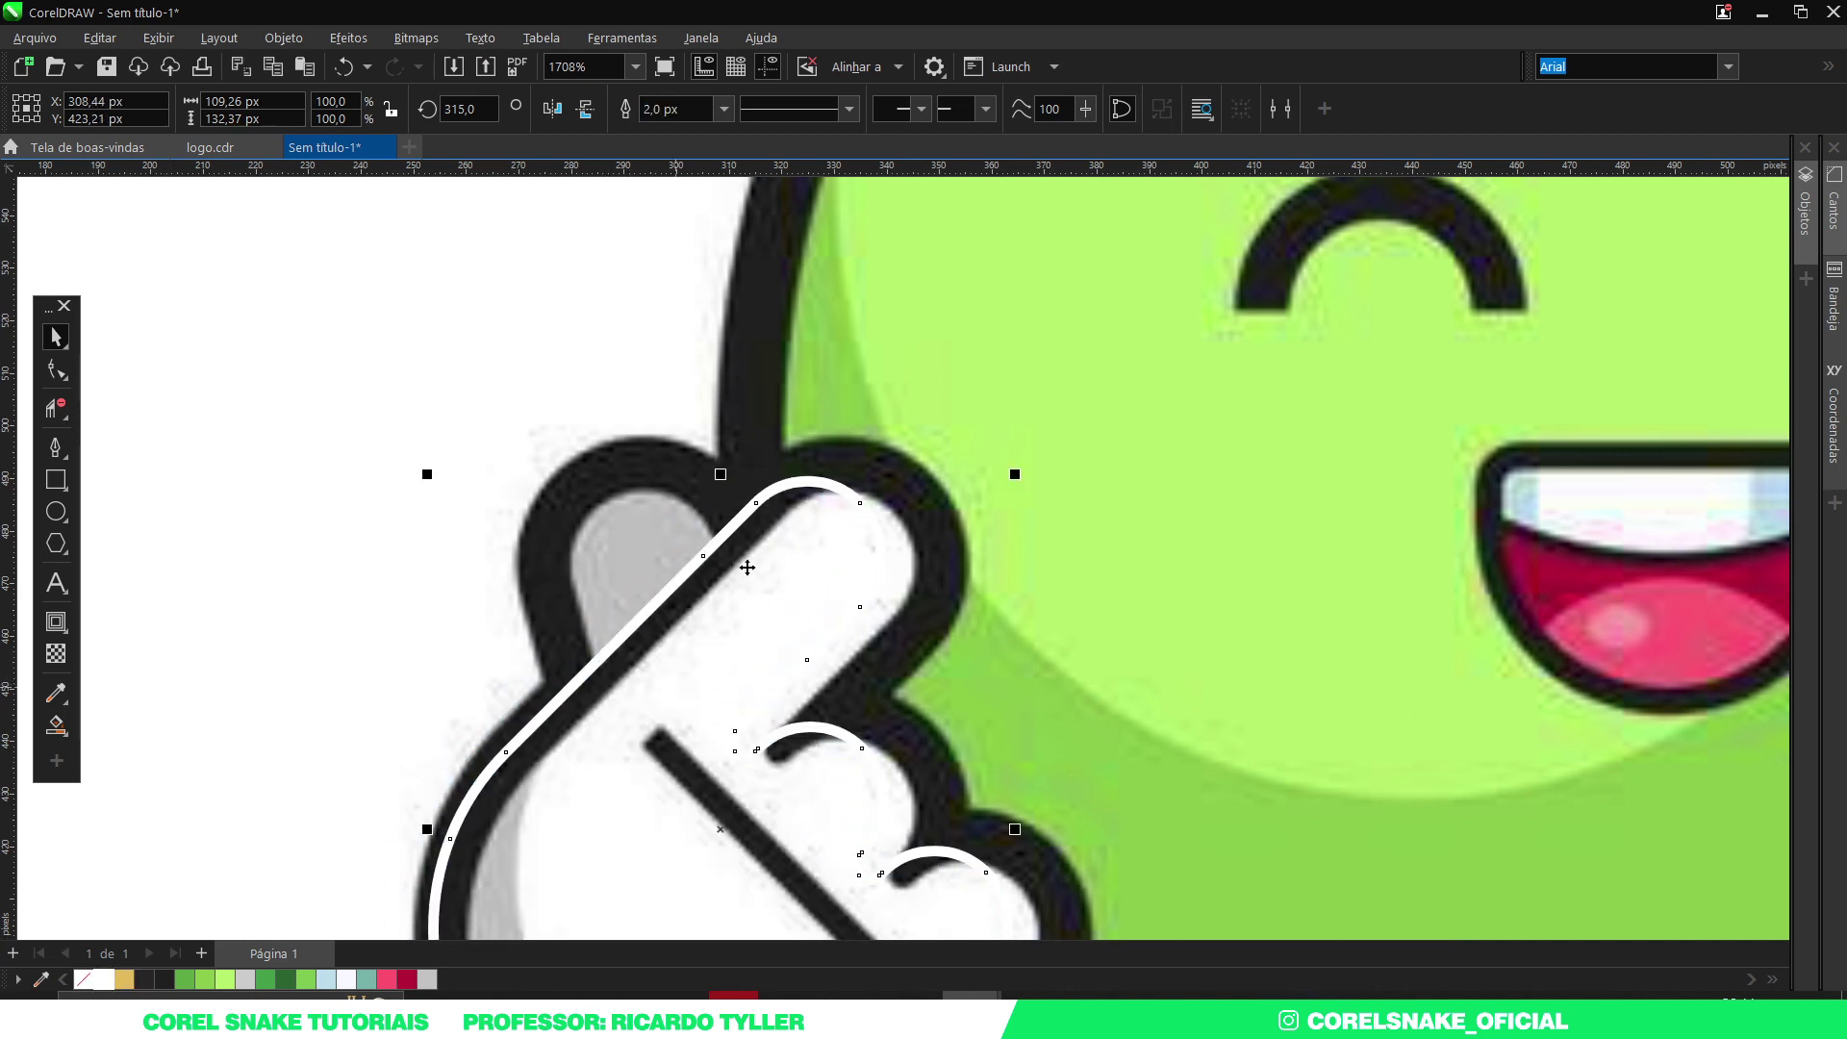
{"action": "left_click", "coordinate": [618, 644]}
{"action": "scroll", "coordinate": [597, 662], "scroll_direction": "up", "scroll_amount": 2}
{"action": "left_click_drag", "start_coordinate": [639, 610], "coordinate": [494, 549]}
{"action": "scroll", "coordinate": [591, 712], "scroll_direction": "down", "scroll_amount": 2}
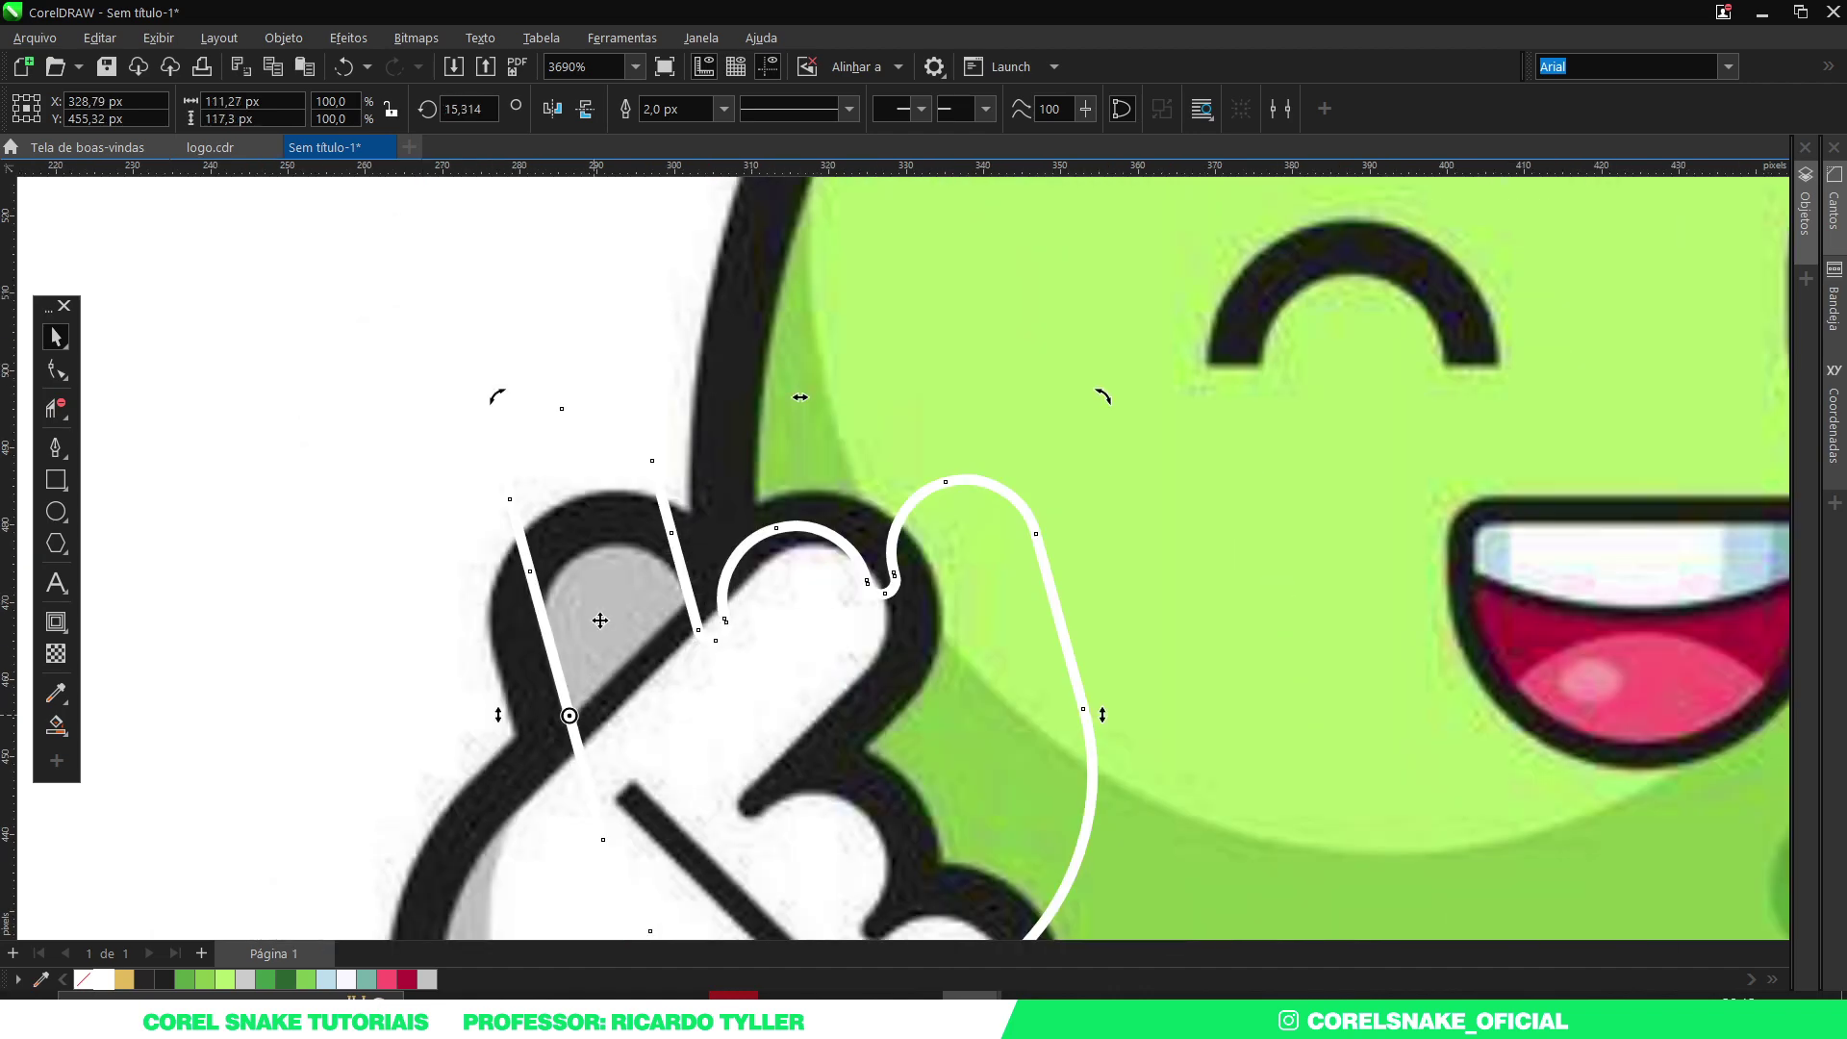
{"action": "left_click", "coordinate": [513, 510]}
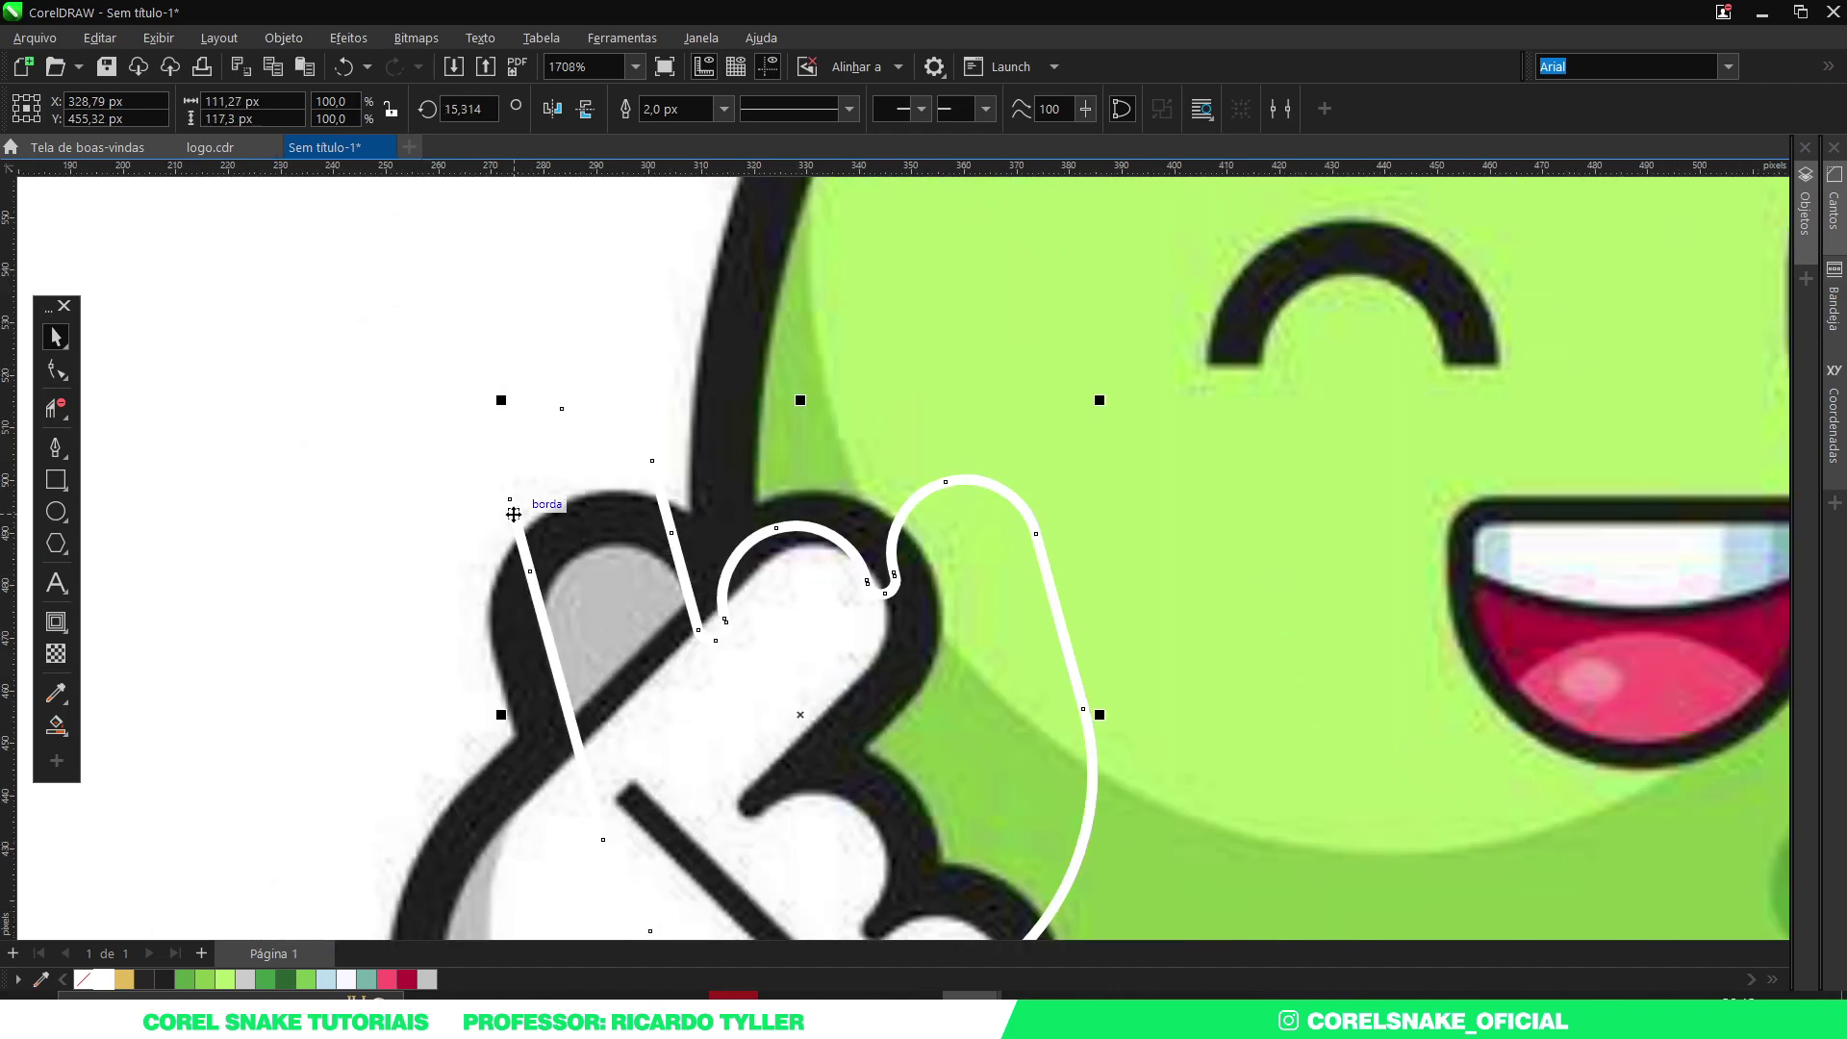
{"action": "left_click_drag", "start_coordinate": [515, 510], "coordinate": [553, 660]}
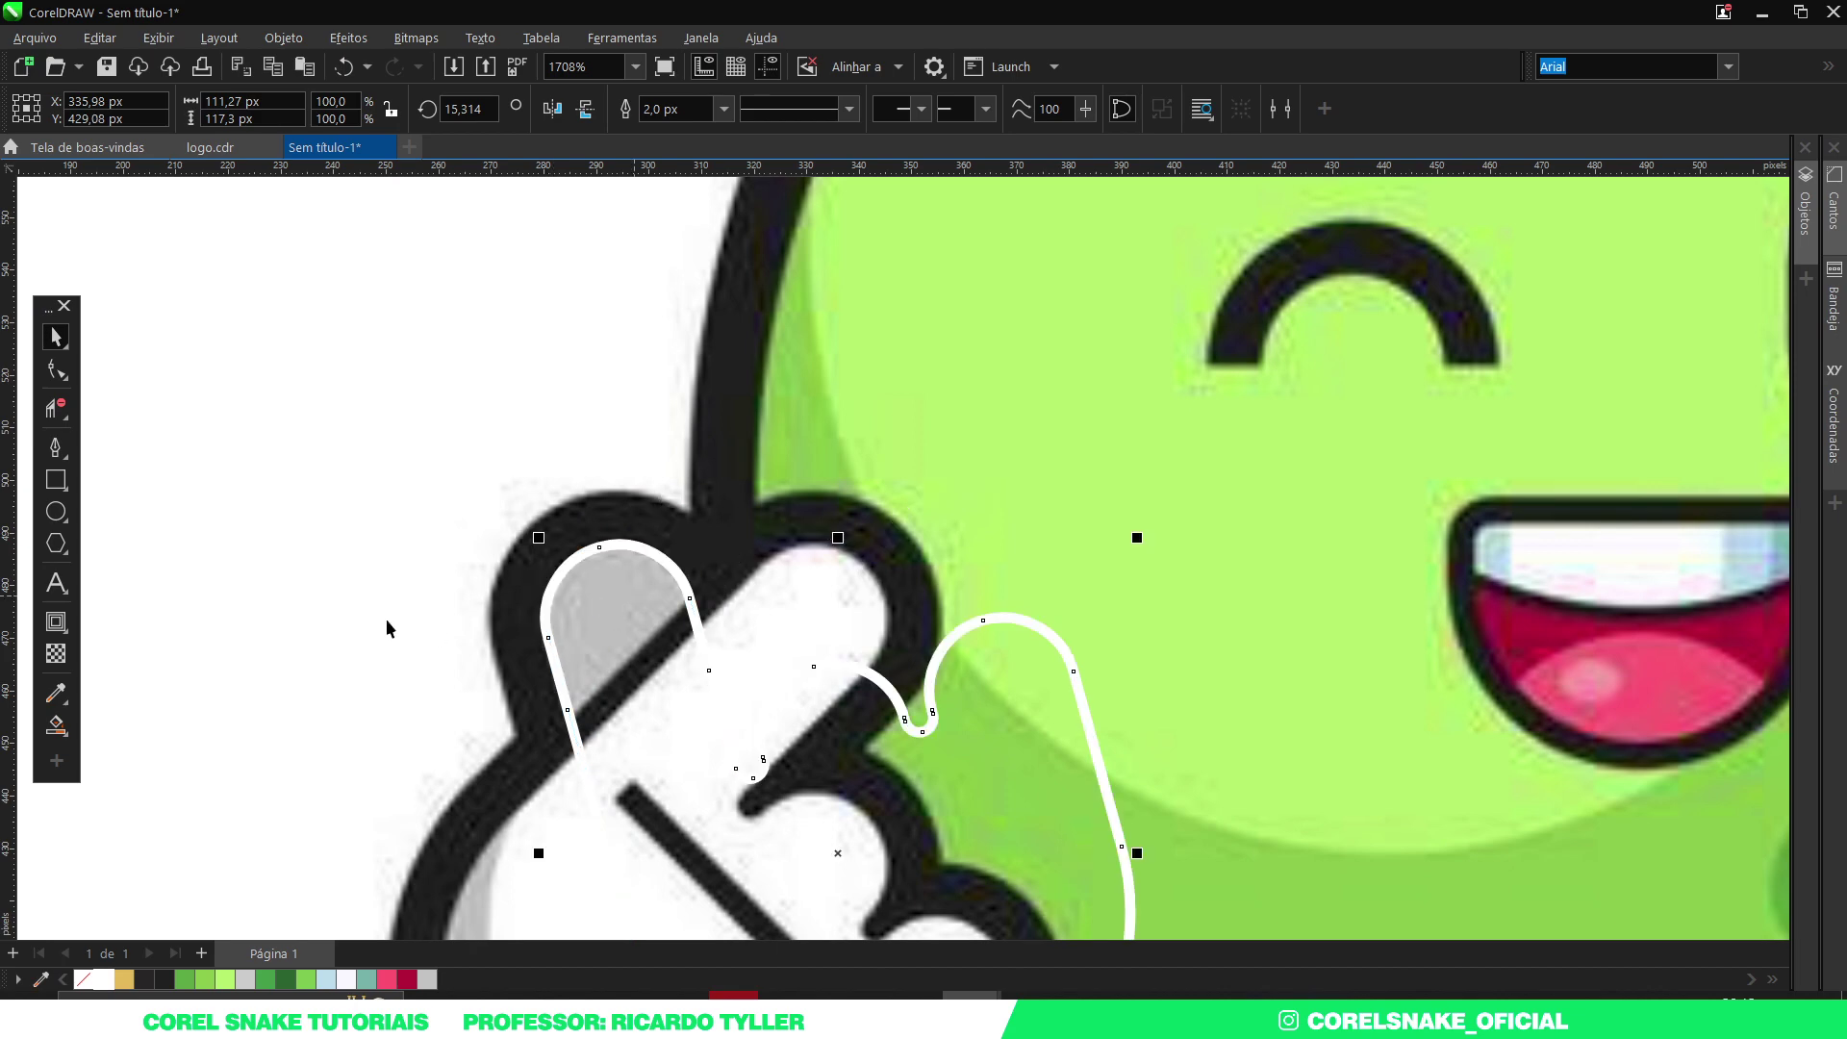
Draw a straight Pen line along the grey finger's diagonal edge, between the two sides of the white outline.
{"action": "left_click", "coordinate": [55, 448]}
{"action": "scroll", "coordinate": [518, 673], "scroll_direction": "up", "scroll_amount": 2}
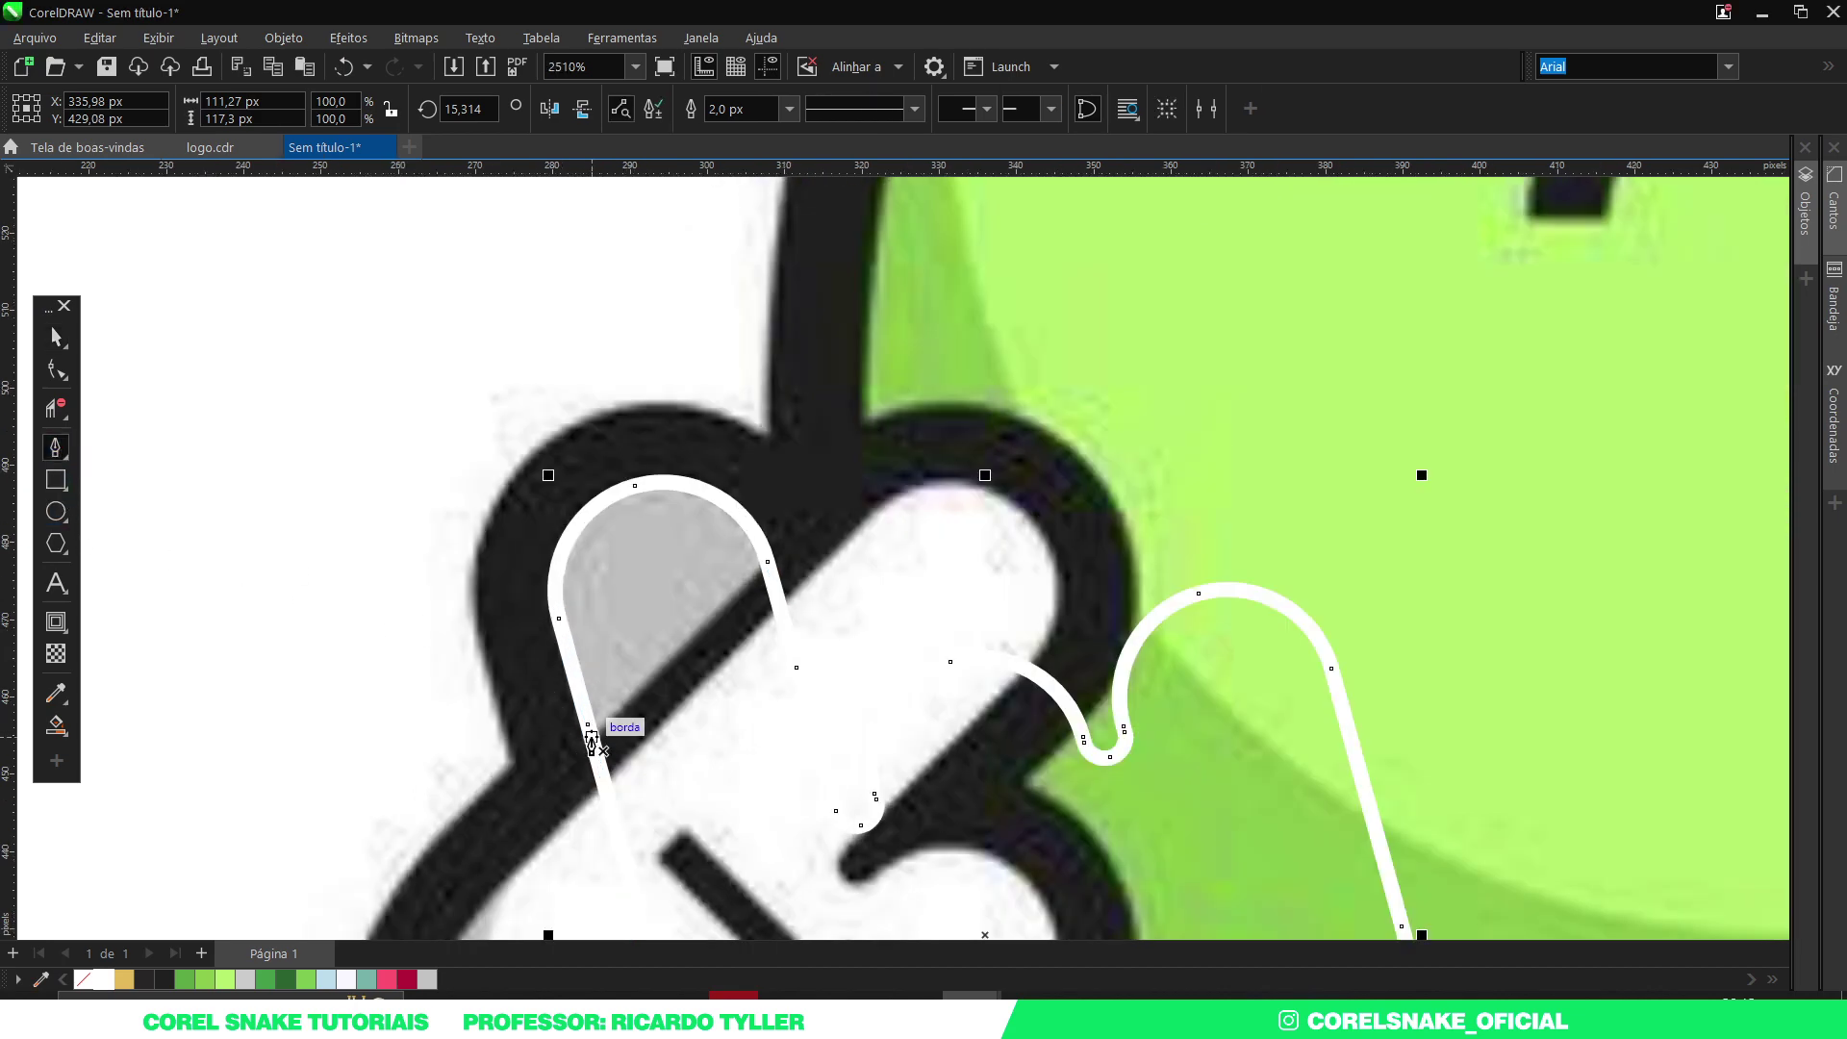
{"action": "left_click", "coordinate": [592, 739]}
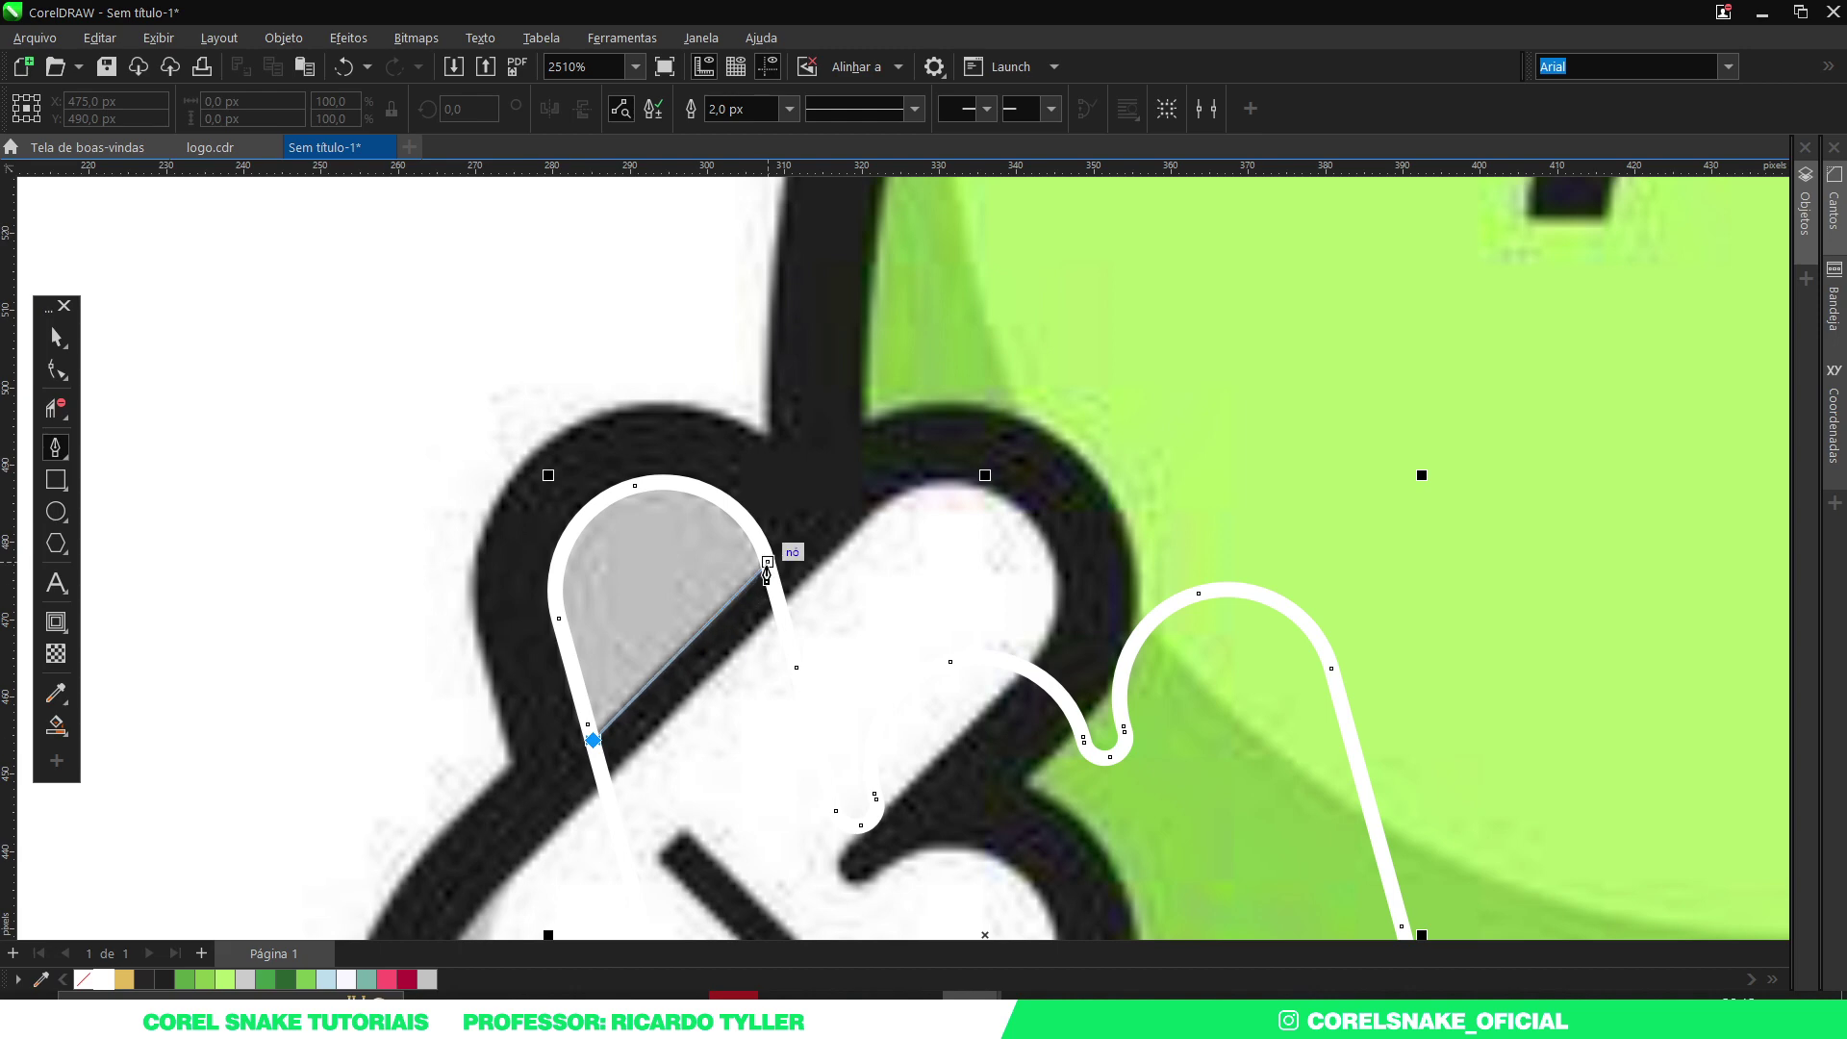
{"action": "left_click", "coordinate": [787, 543]}
{"action": "key", "text": "space"}
Create a gold Smart Fill shape with a 2.36 px dark outline in the enclosed back-finger area.
{"action": "left_click", "coordinate": [55, 724]}
{"action": "left_click", "coordinate": [697, 577]}
{"action": "key", "text": "space"}
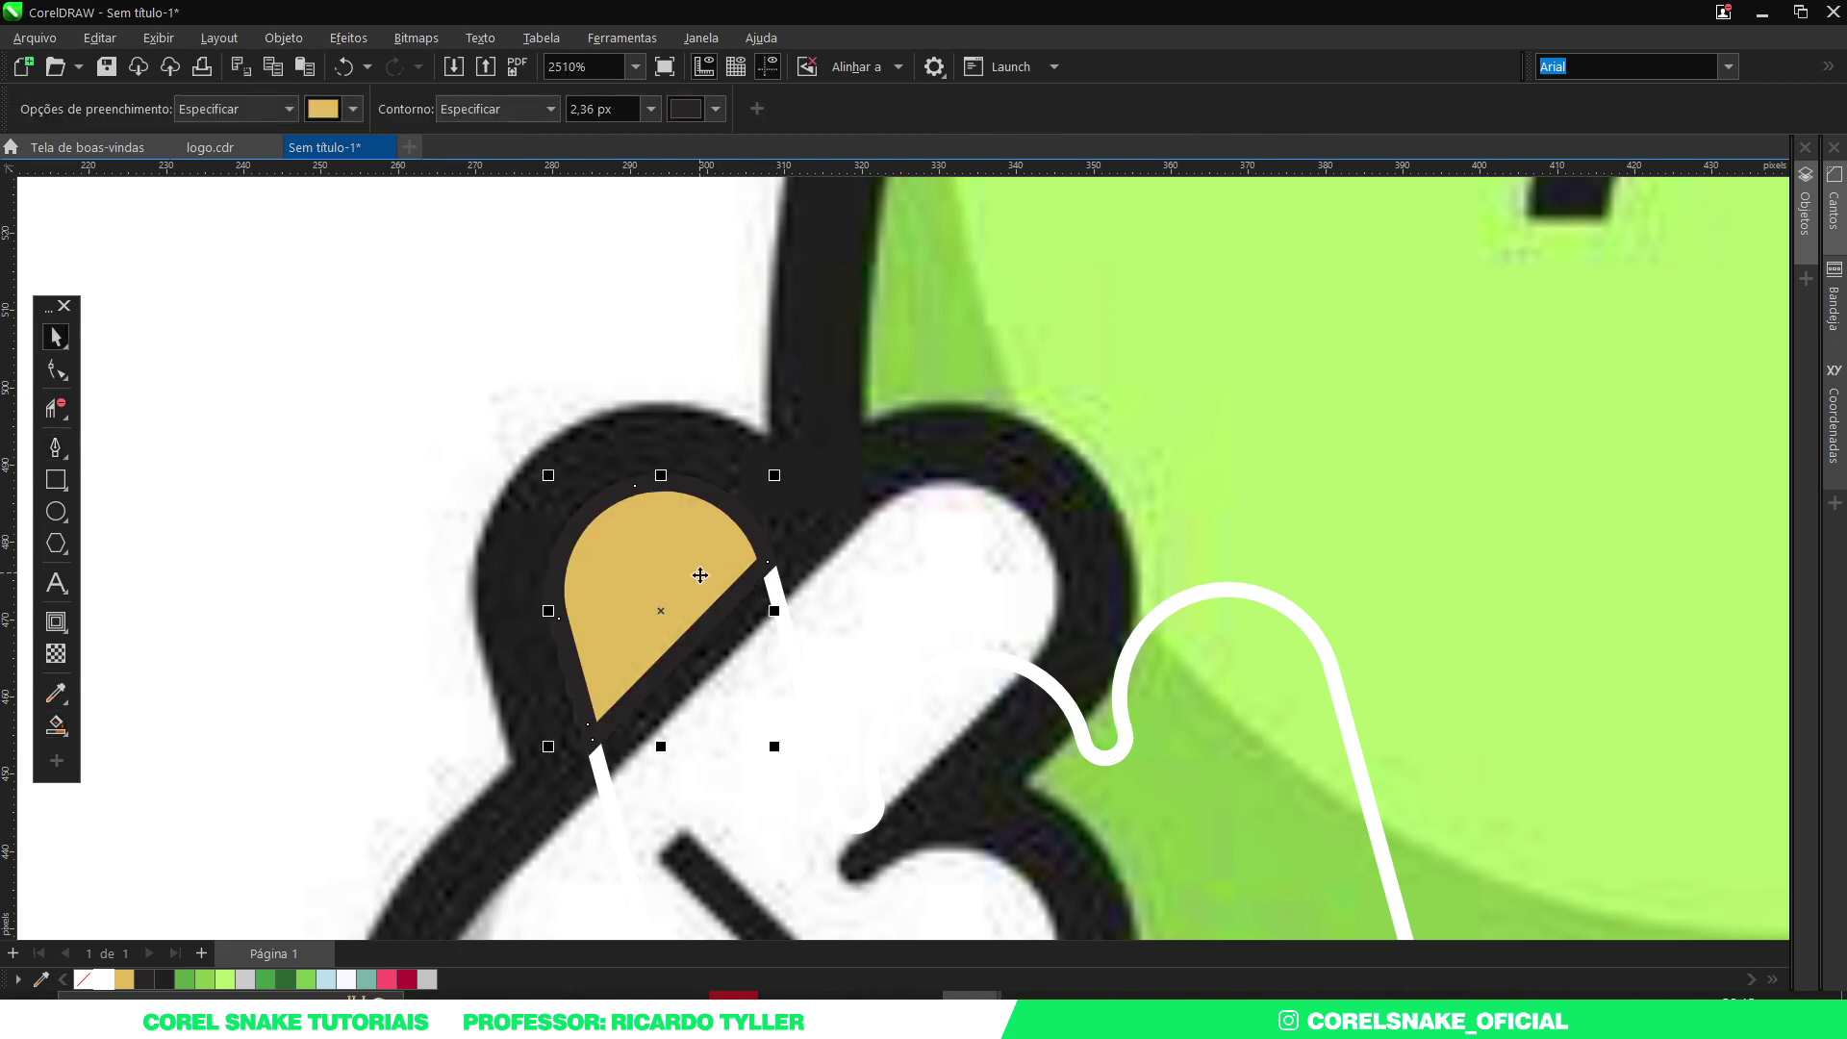
Delete the rotated white helper outline and the Pen line from the reference hand.
{"action": "scroll", "coordinate": [692, 584], "scroll_direction": "down", "scroll_amount": 2}
{"action": "key", "text": "Escape"}
{"action": "scroll", "coordinate": [690, 584], "scroll_direction": "down", "scroll_amount": 10}
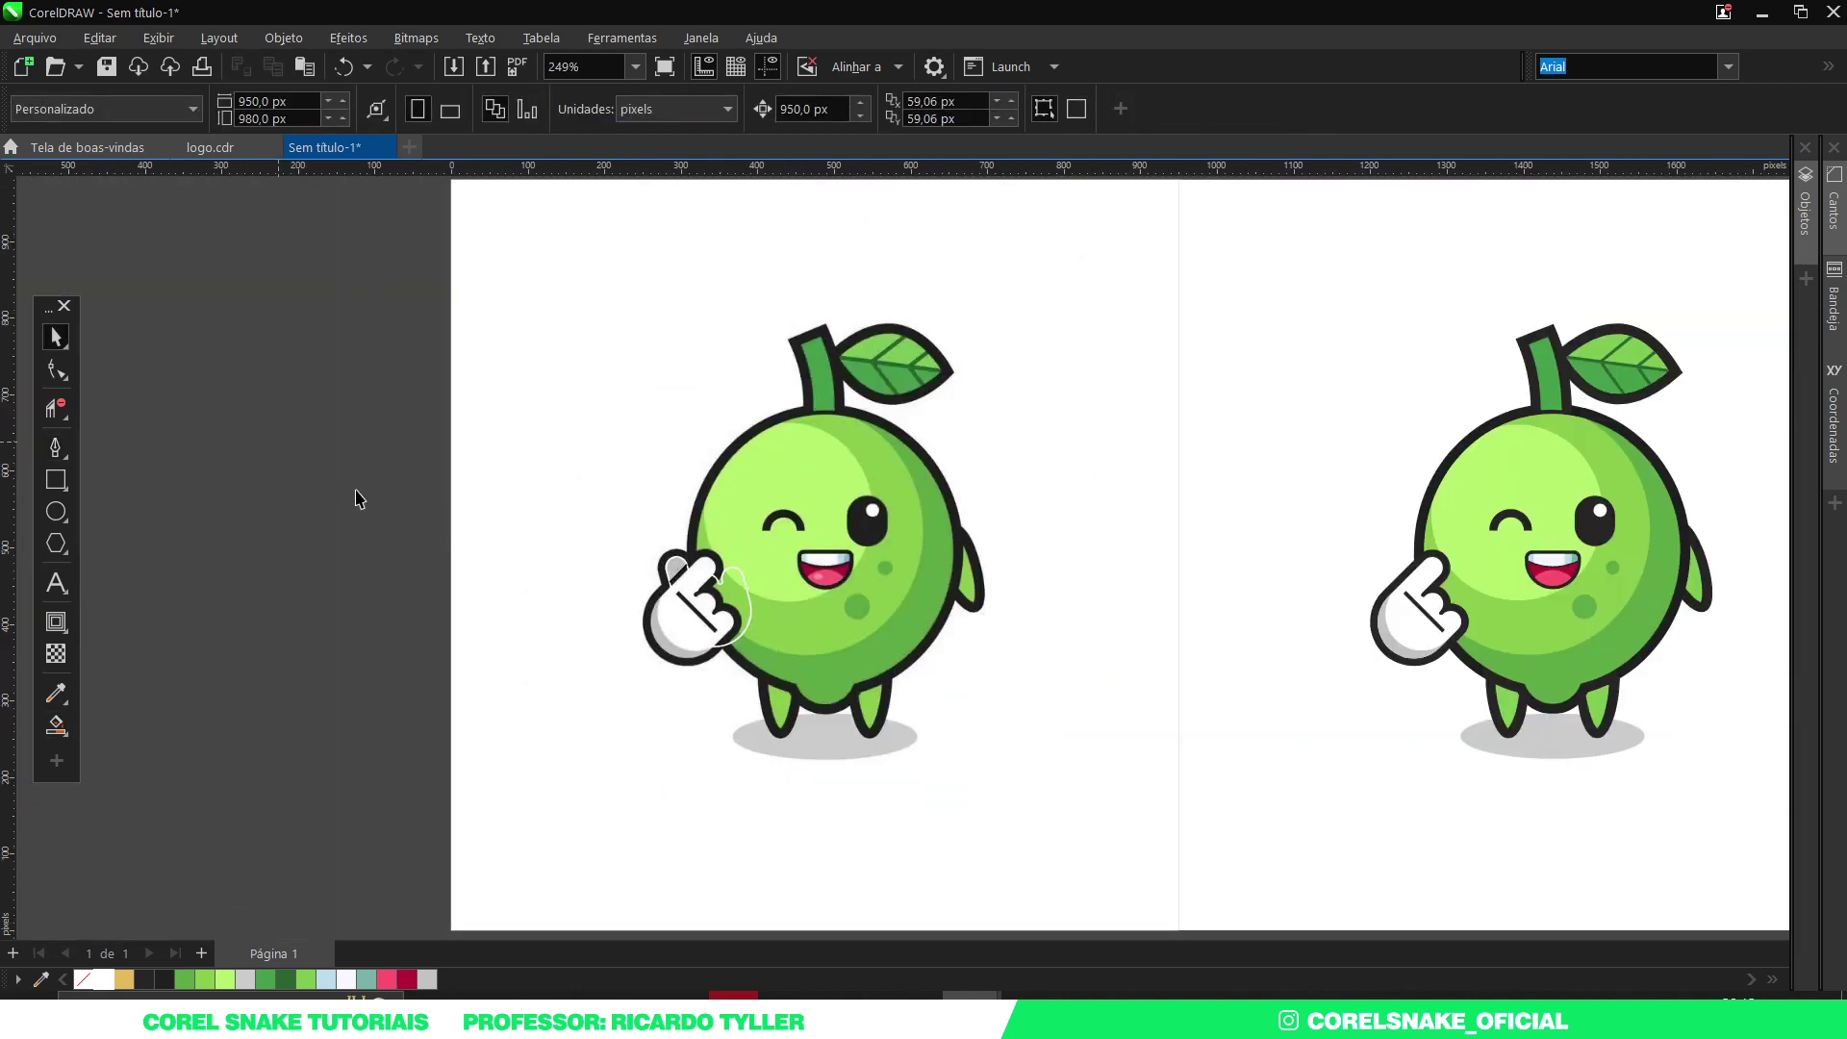
{"action": "left_click_drag", "start_coordinate": [280, 442], "coordinate": [823, 712]}
{"action": "key", "text": "Delete"}
Add an outward contour of about 10.21 px around the gold back-finger shape.
{"action": "left_click", "coordinate": [670, 568]}
{"action": "scroll", "coordinate": [668, 565], "scroll_direction": "up", "scroll_amount": 2}
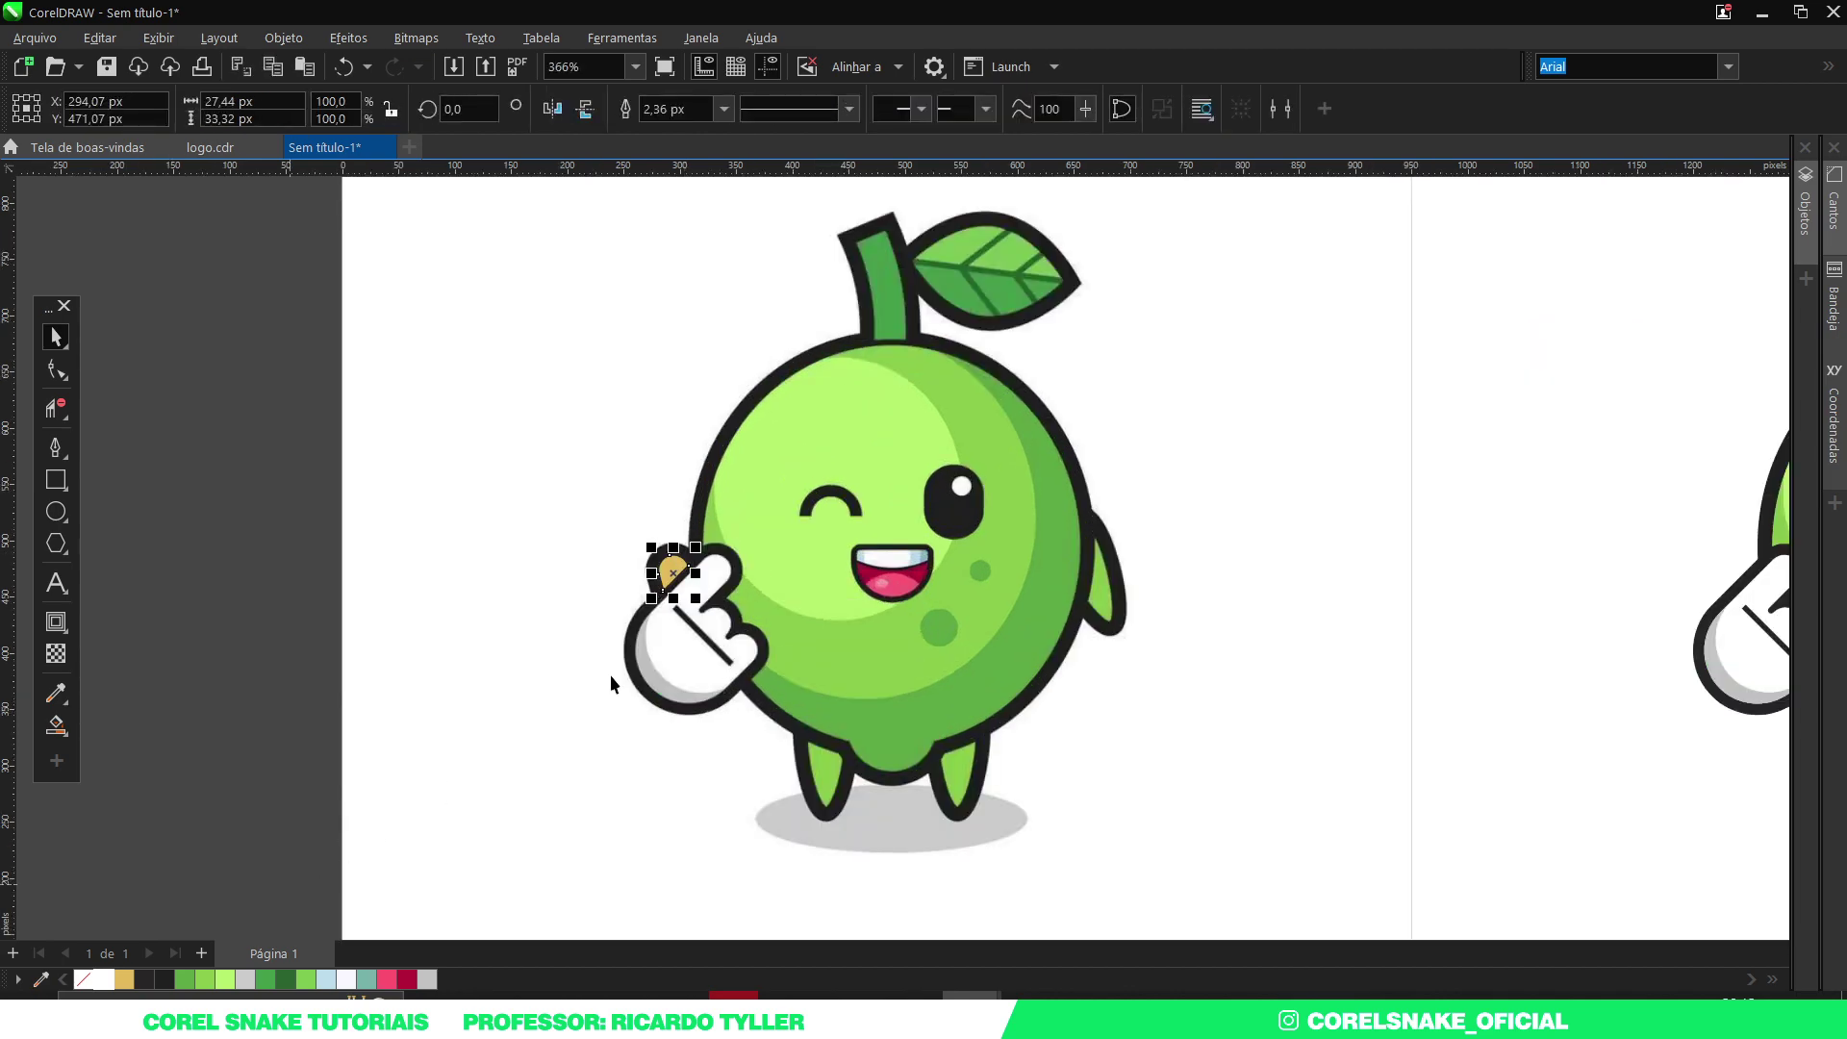
{"action": "scroll", "coordinate": [669, 563], "scroll_direction": "up", "scroll_amount": 10}
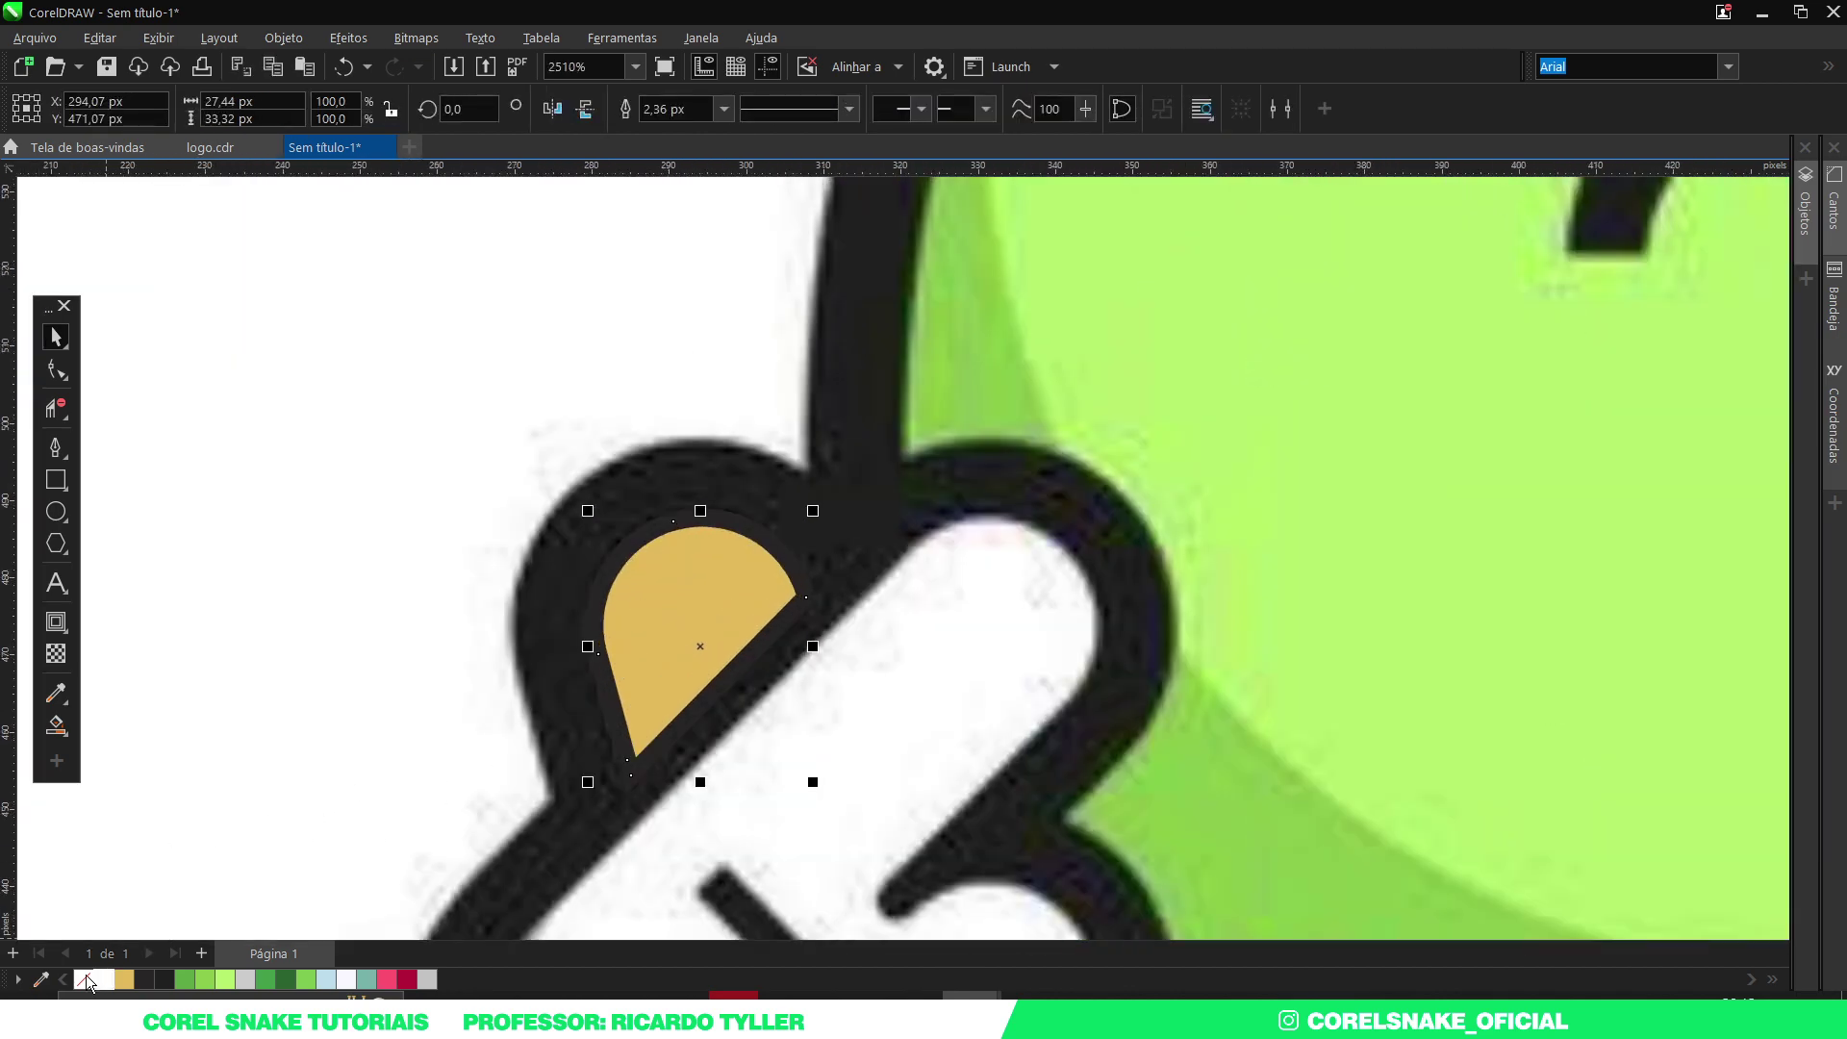
{"action": "left_click", "coordinate": [56, 621]}
{"action": "left_click_drag", "start_coordinate": [689, 569], "coordinate": [635, 444]}
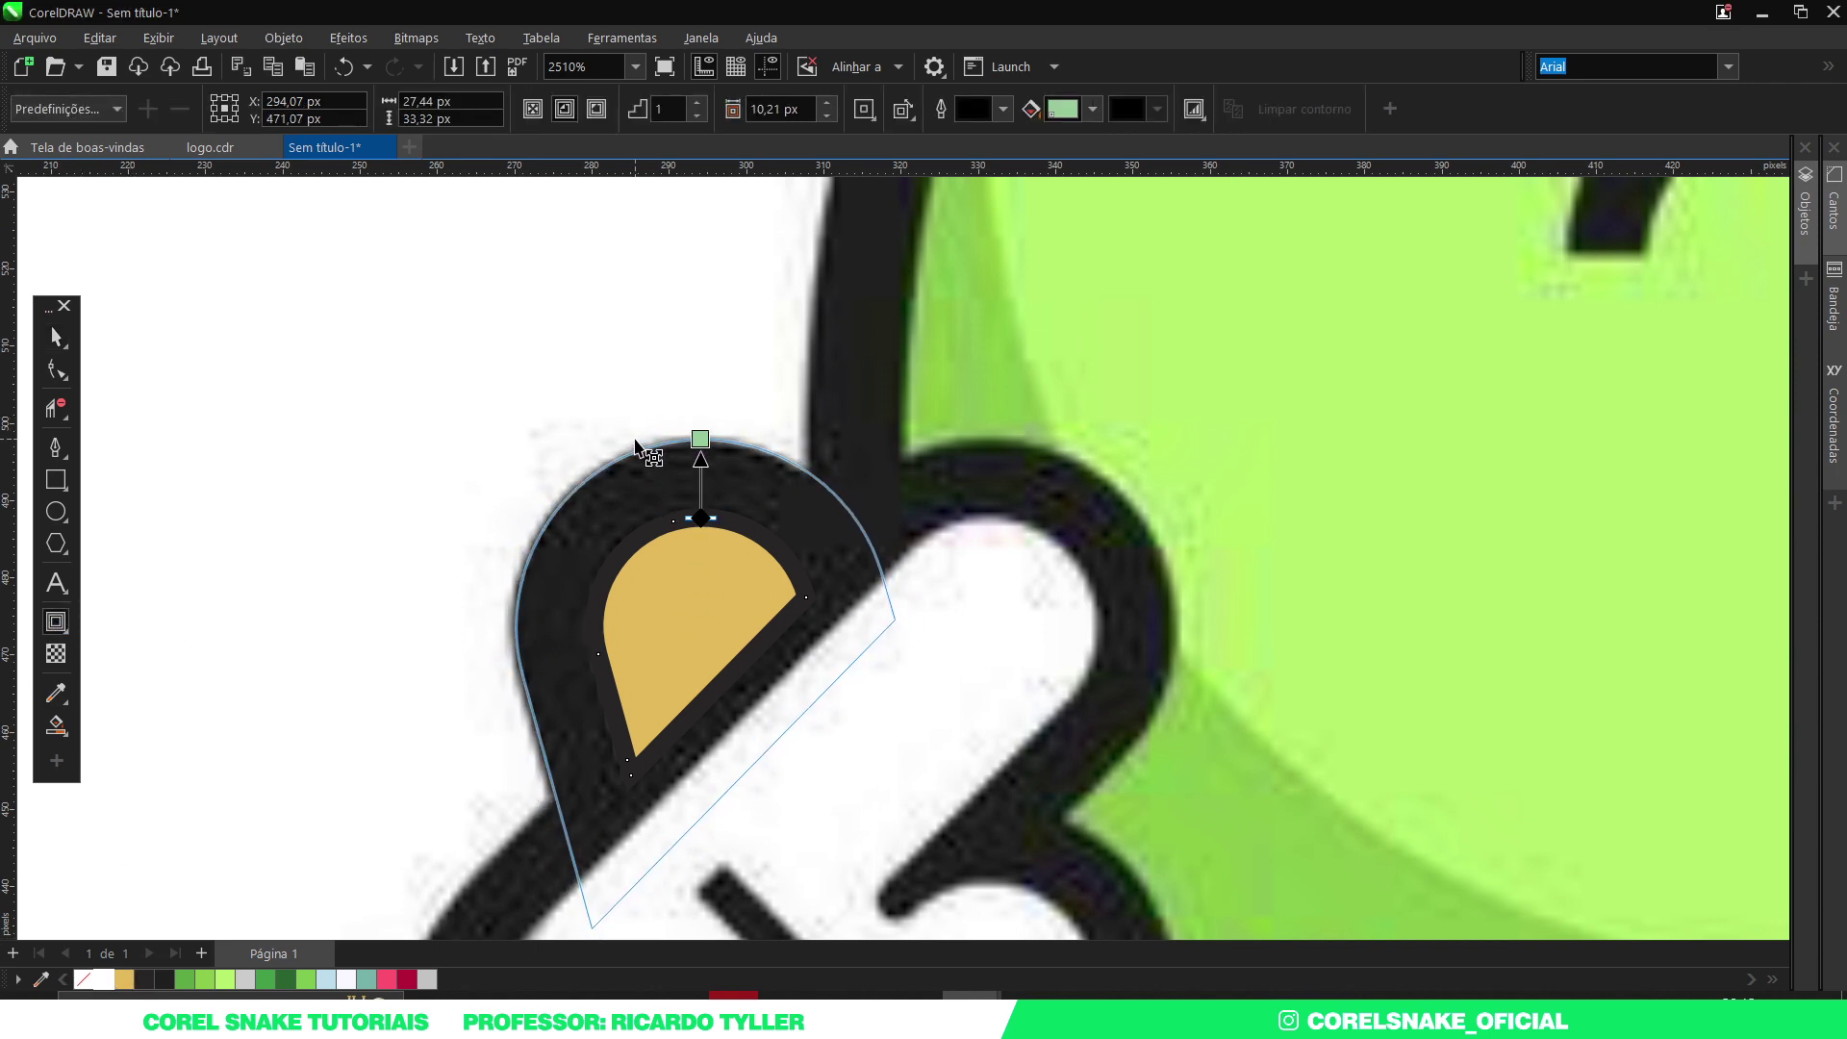
{"action": "key", "text": "space"}
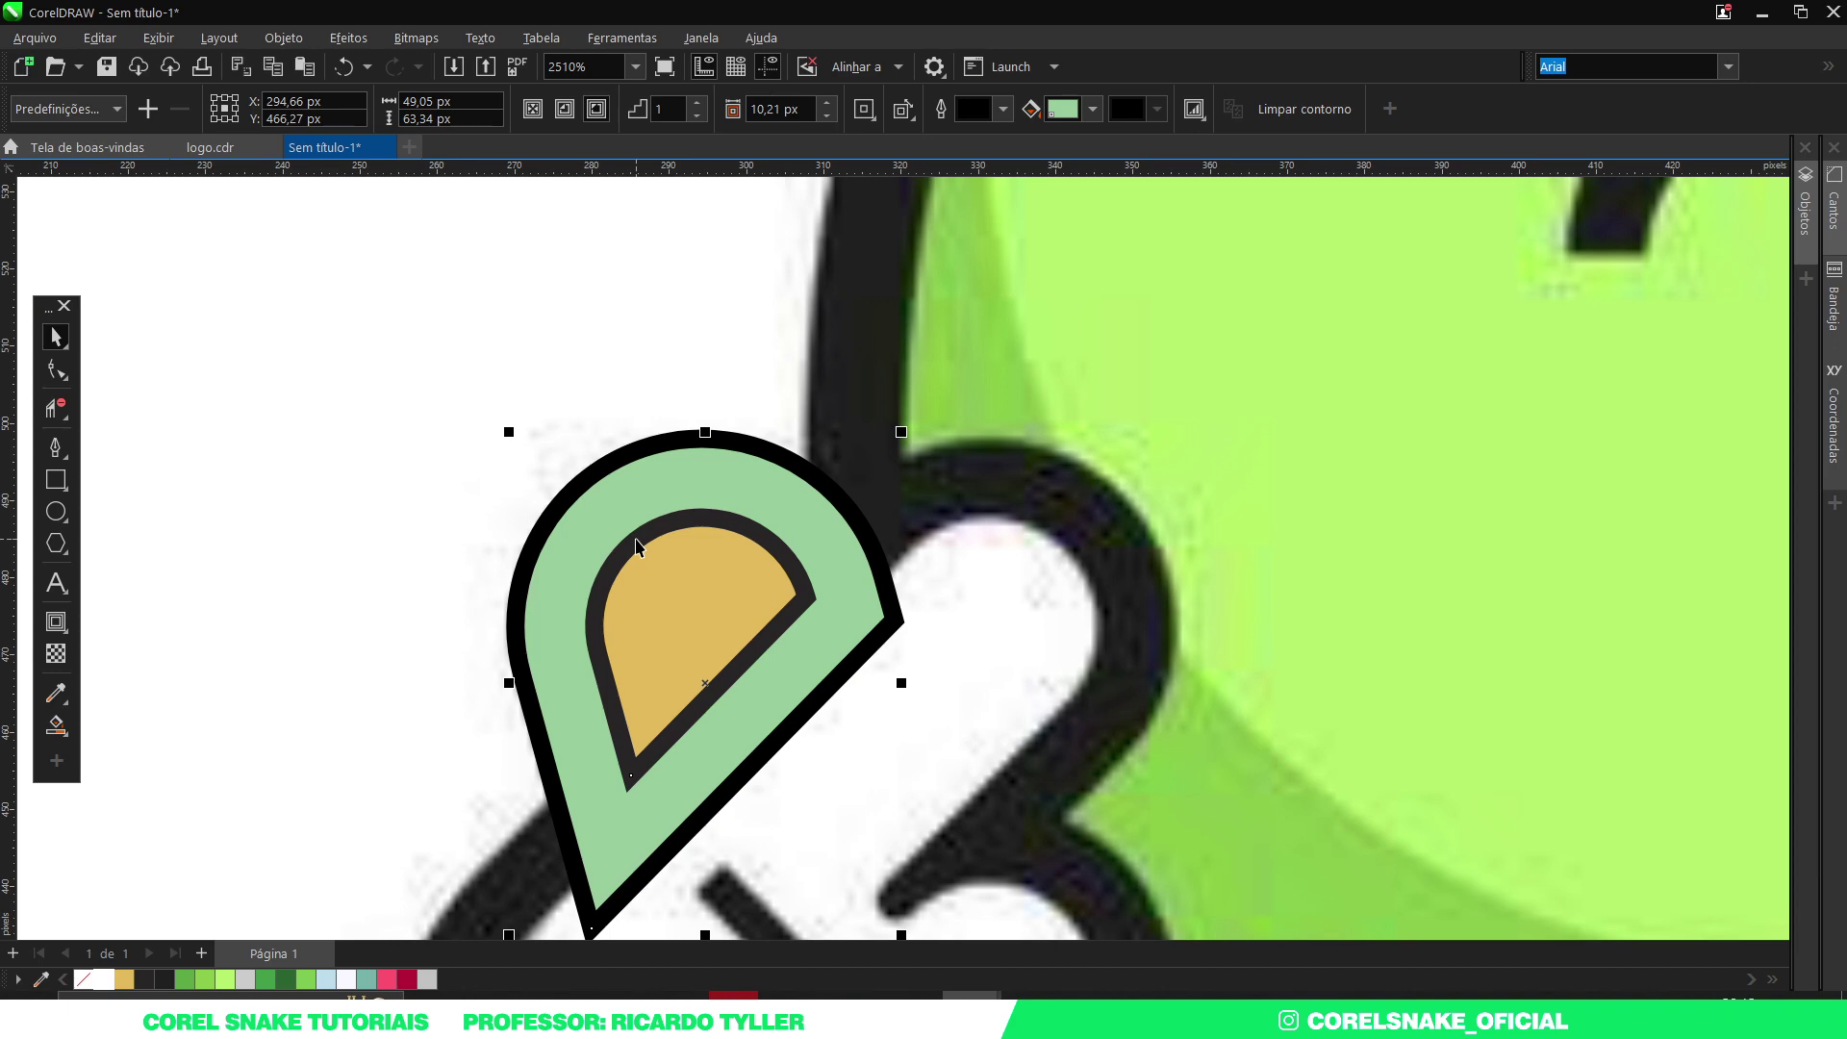
Fill the gold back-finger shape light grey and its surrounding contour dark, leaving both without an outline.
{"action": "left_click", "coordinate": [639, 591]}
{"action": "scroll", "coordinate": [616, 602], "scroll_direction": "down", "scroll_amount": 2}
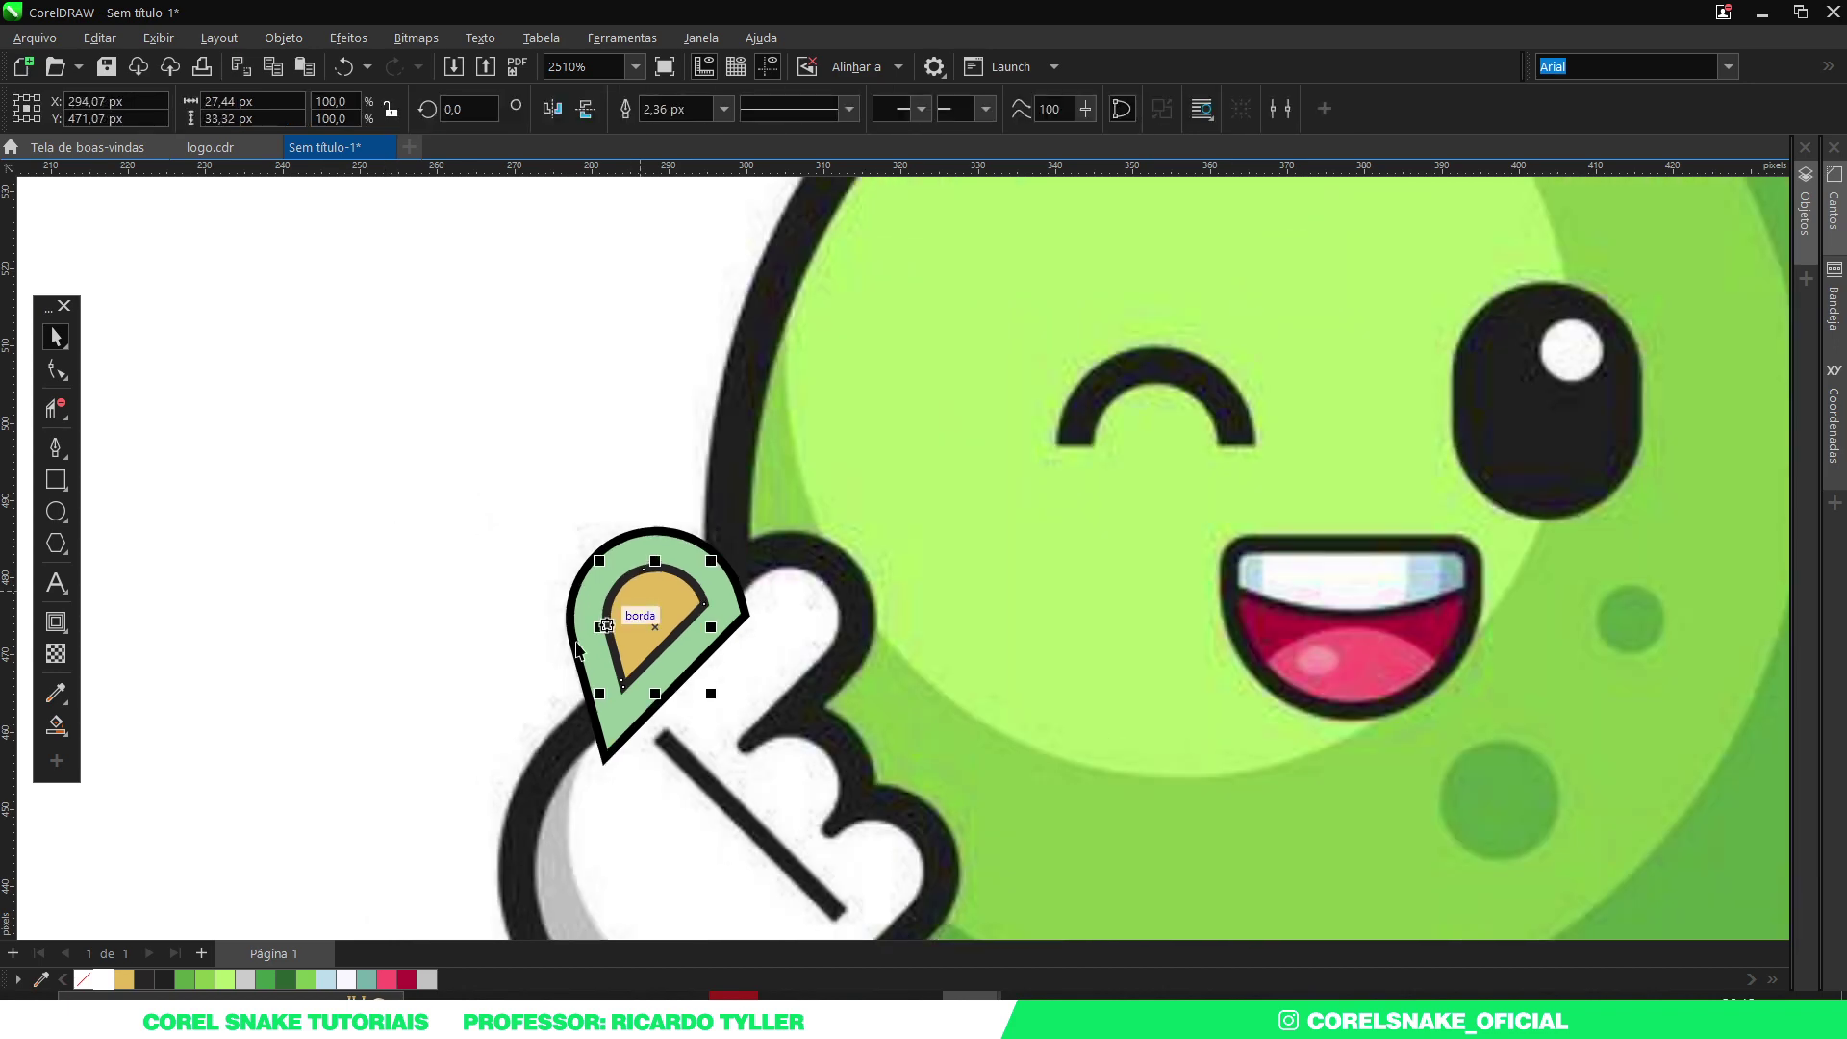
{"action": "left_click", "coordinate": [83, 980]}
{"action": "right_click", "coordinate": [83, 979]}
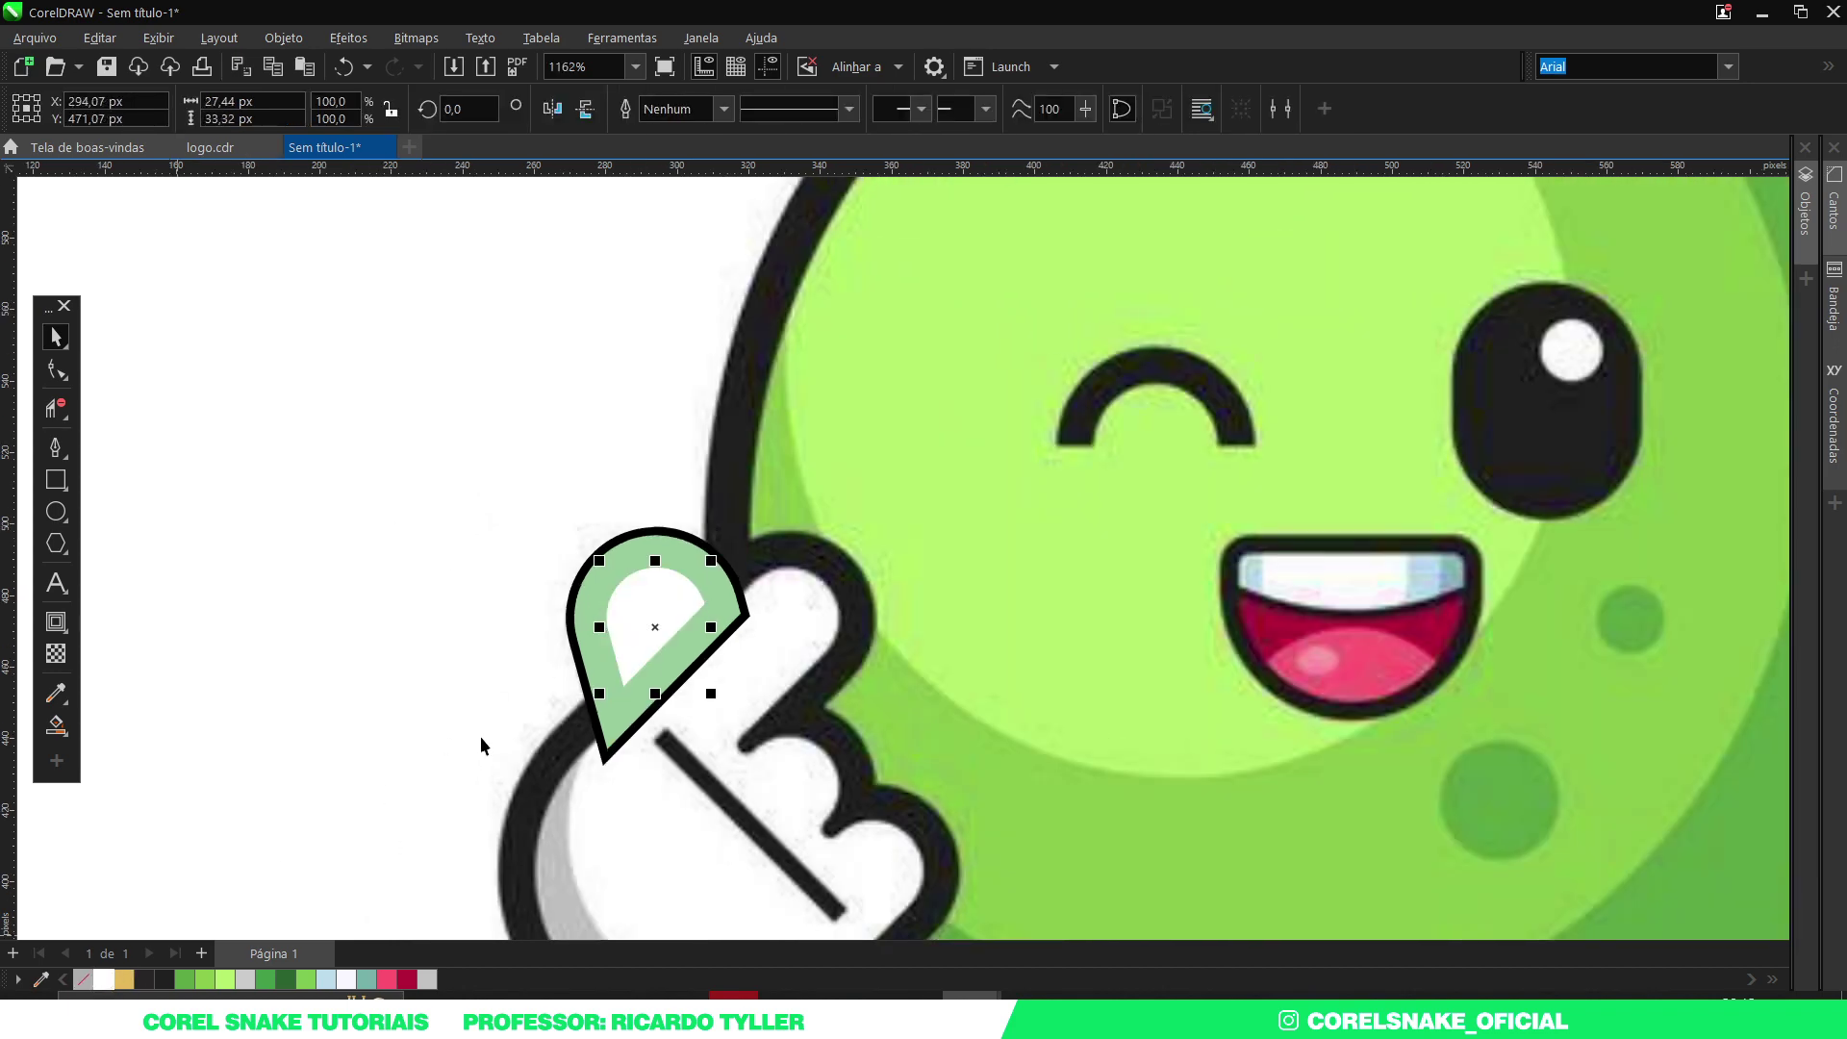
{"action": "scroll", "coordinate": [481, 736], "scroll_direction": "down", "scroll_amount": 8}
{"action": "scroll", "coordinate": [452, 829], "scroll_direction": "up", "scroll_amount": 7}
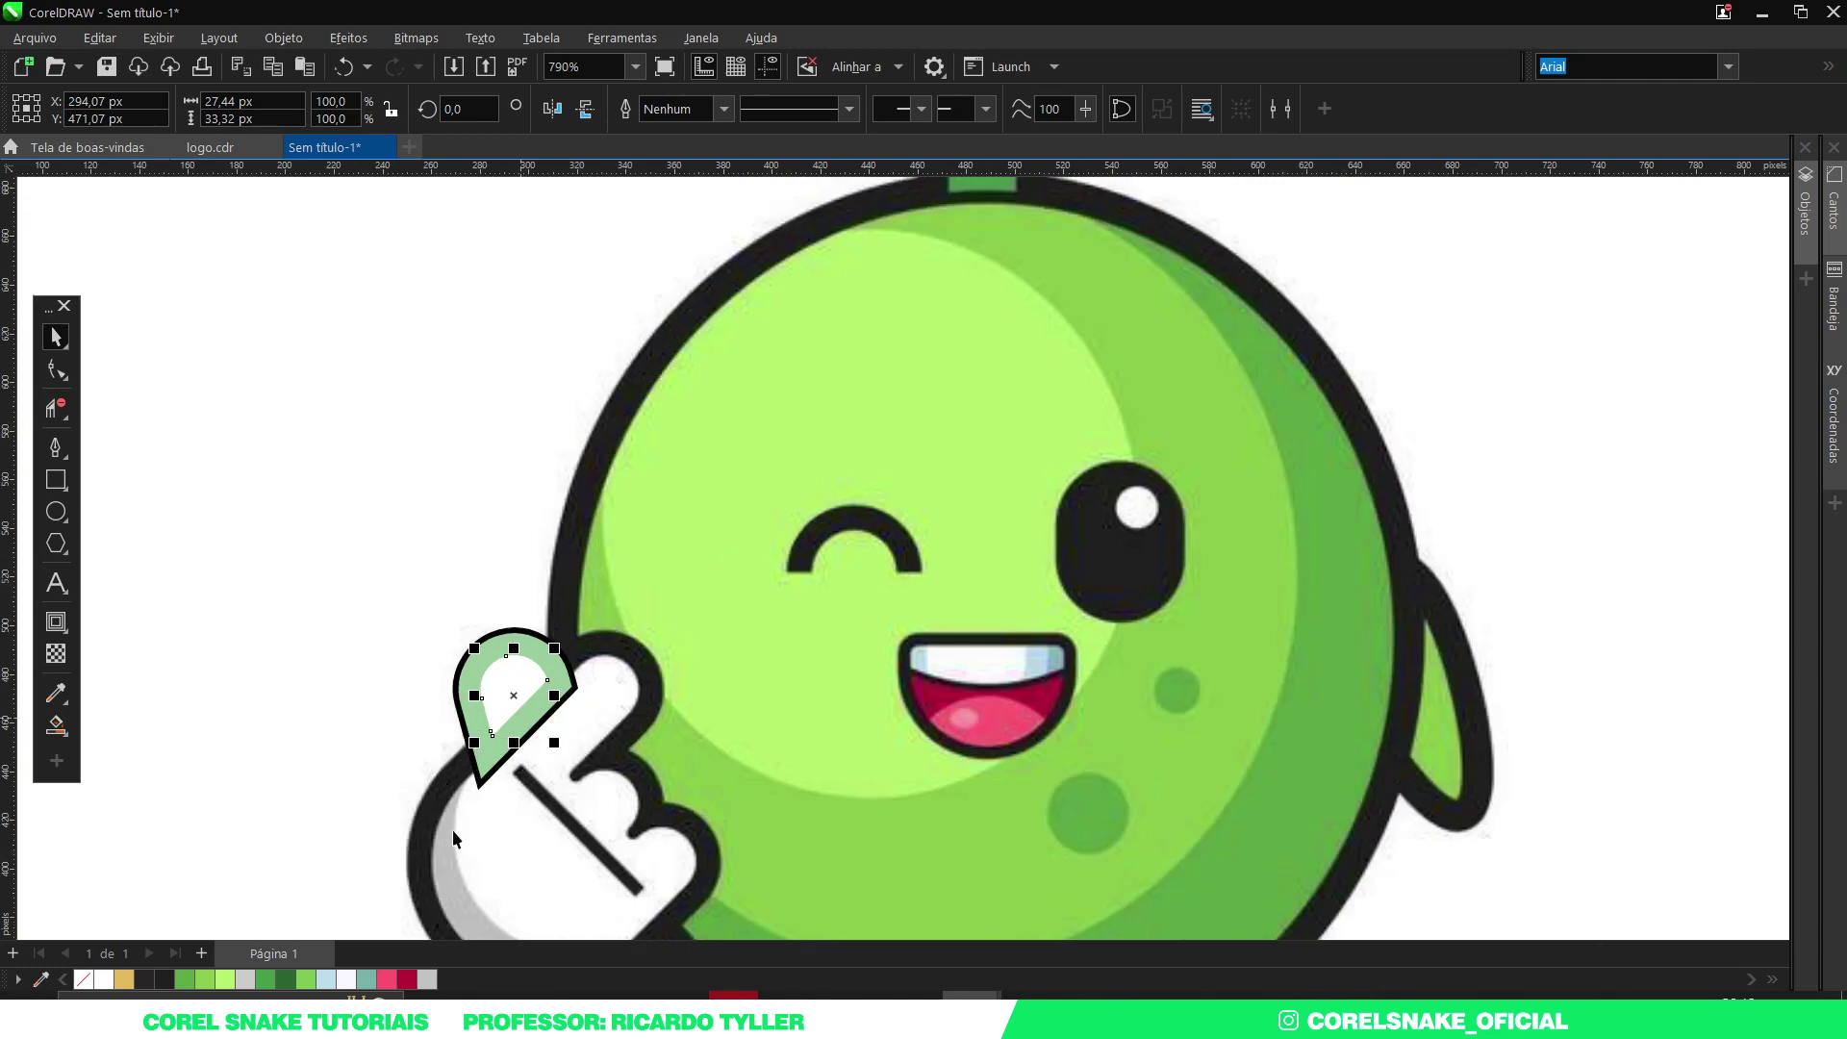
{"action": "left_click", "coordinate": [429, 979]}
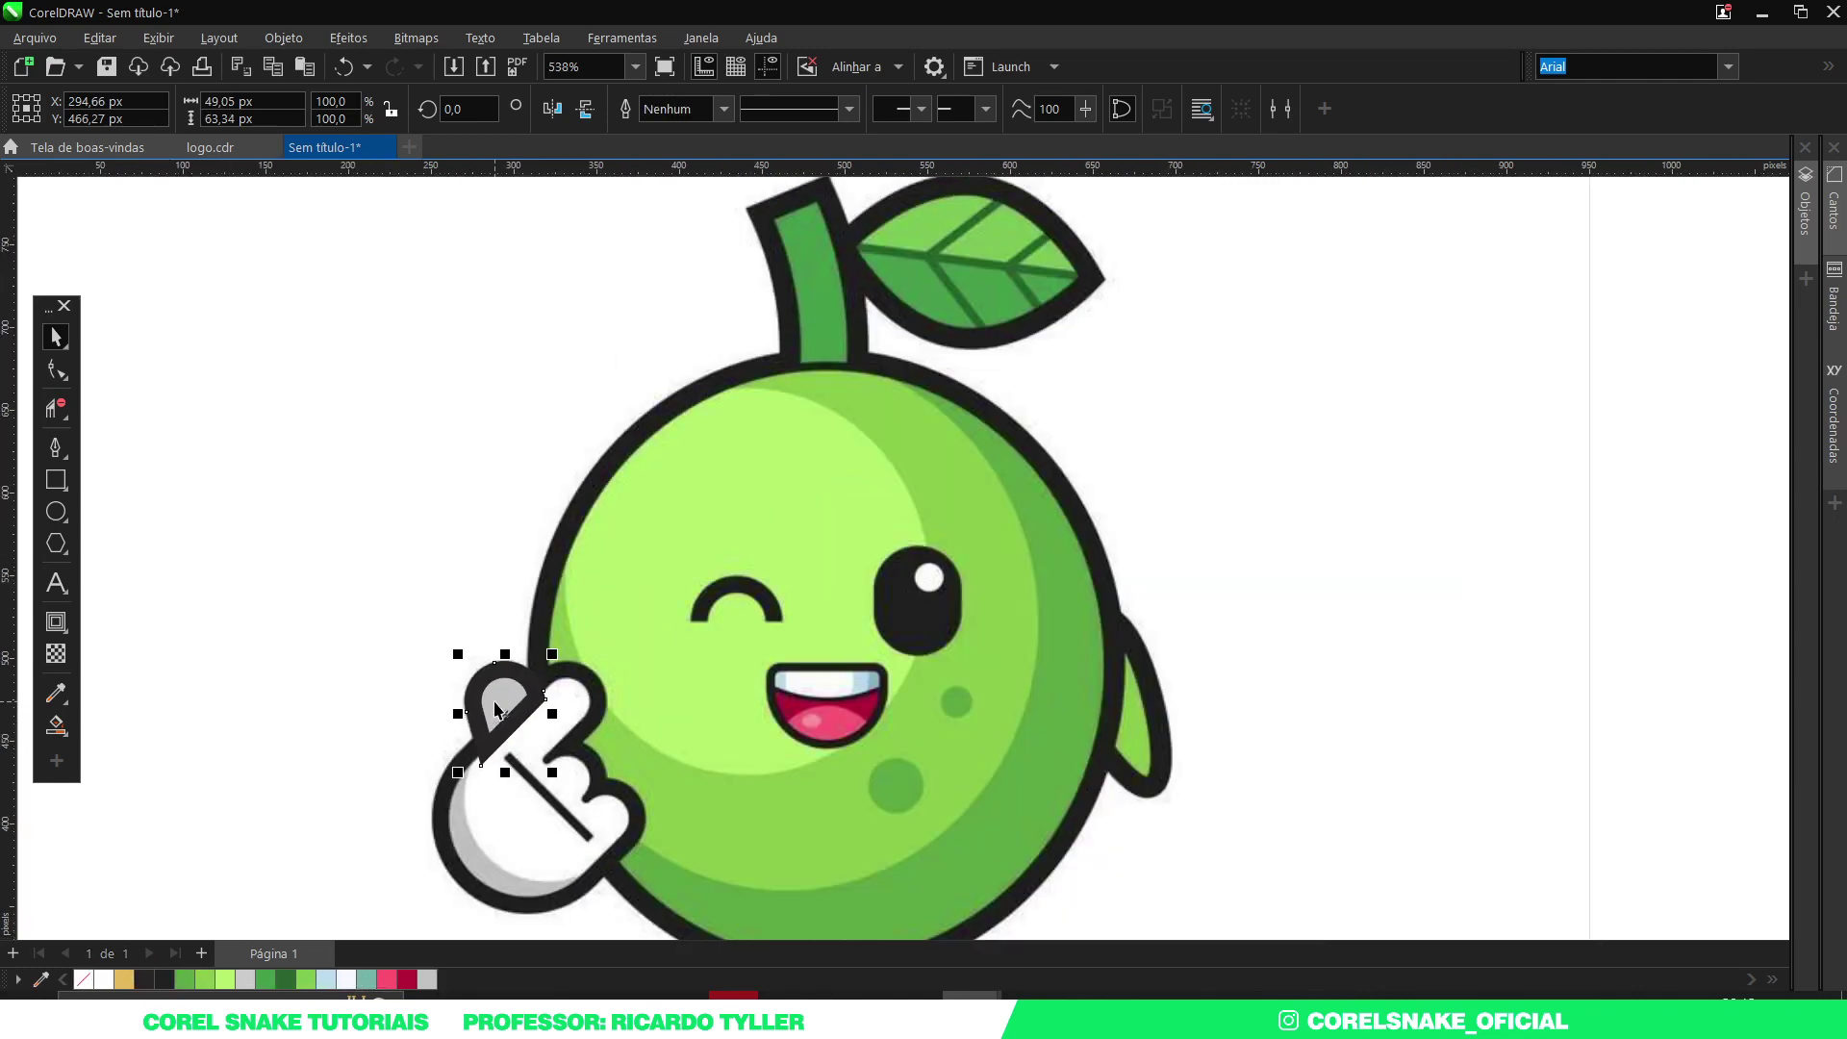
Duplicate the grey back finger and its dark contour 950 px across onto the second mascot's hand.
{"action": "scroll", "coordinate": [484, 729], "scroll_direction": "down", "scroll_amount": 6}
{"action": "key", "text": "ctrl+d"}
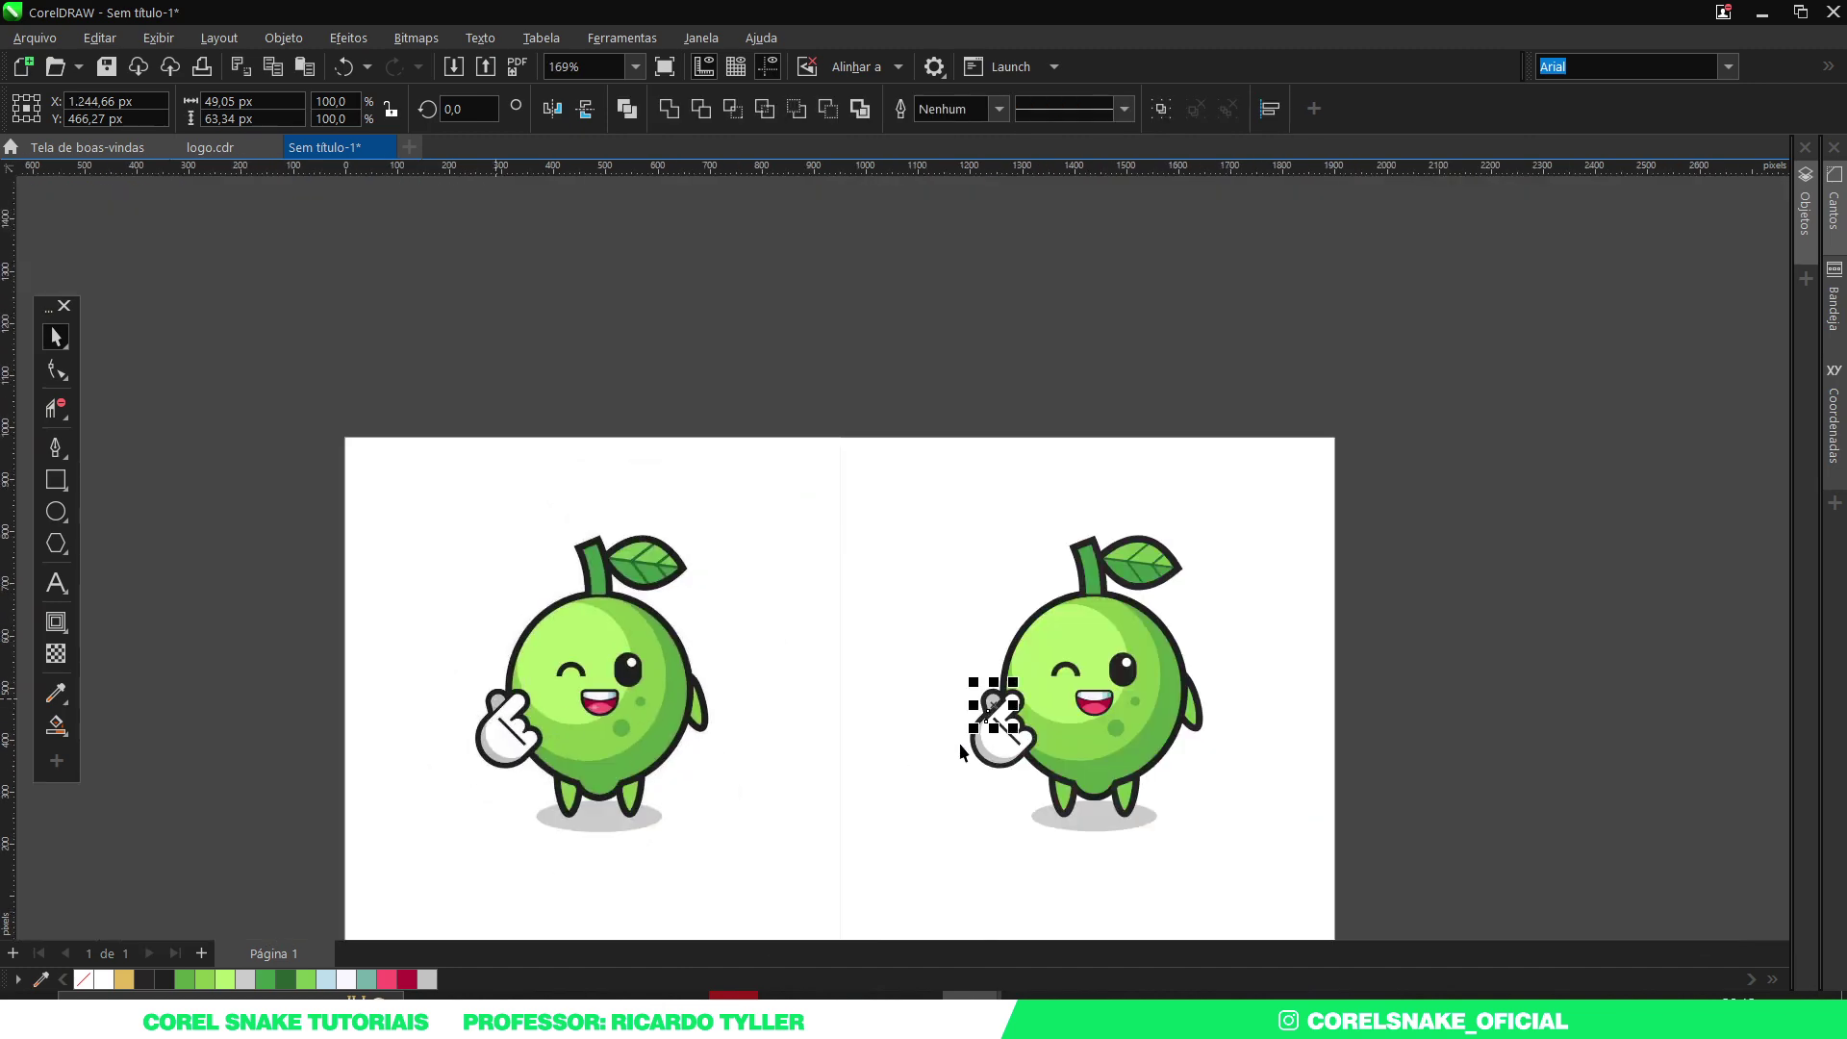
{"action": "left_click", "coordinate": [1345, 732]}
Weld the back finger's dark contour to the dark border of the second mascot's hand.
{"action": "scroll", "coordinate": [996, 707], "scroll_direction": "up", "scroll_amount": 5}
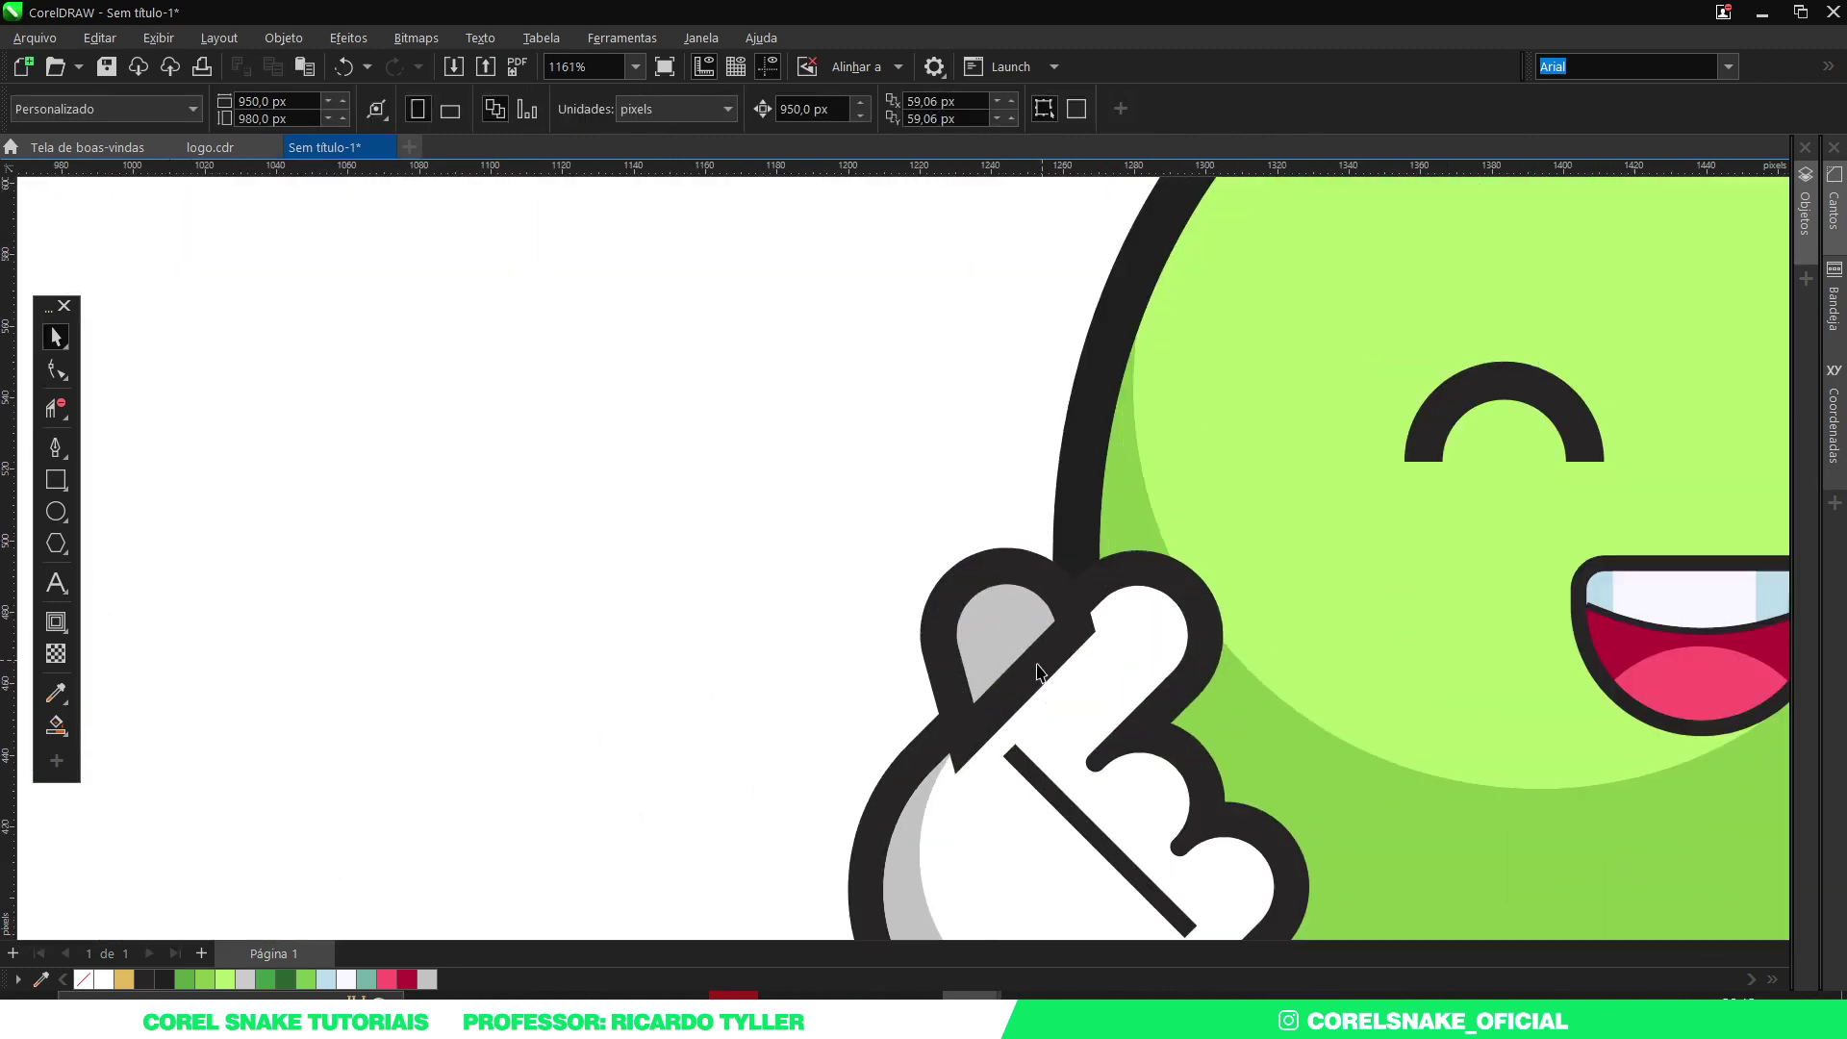
{"action": "left_click", "coordinate": [965, 741]}
{"action": "left_click", "coordinate": [929, 760], "text": "shift"}
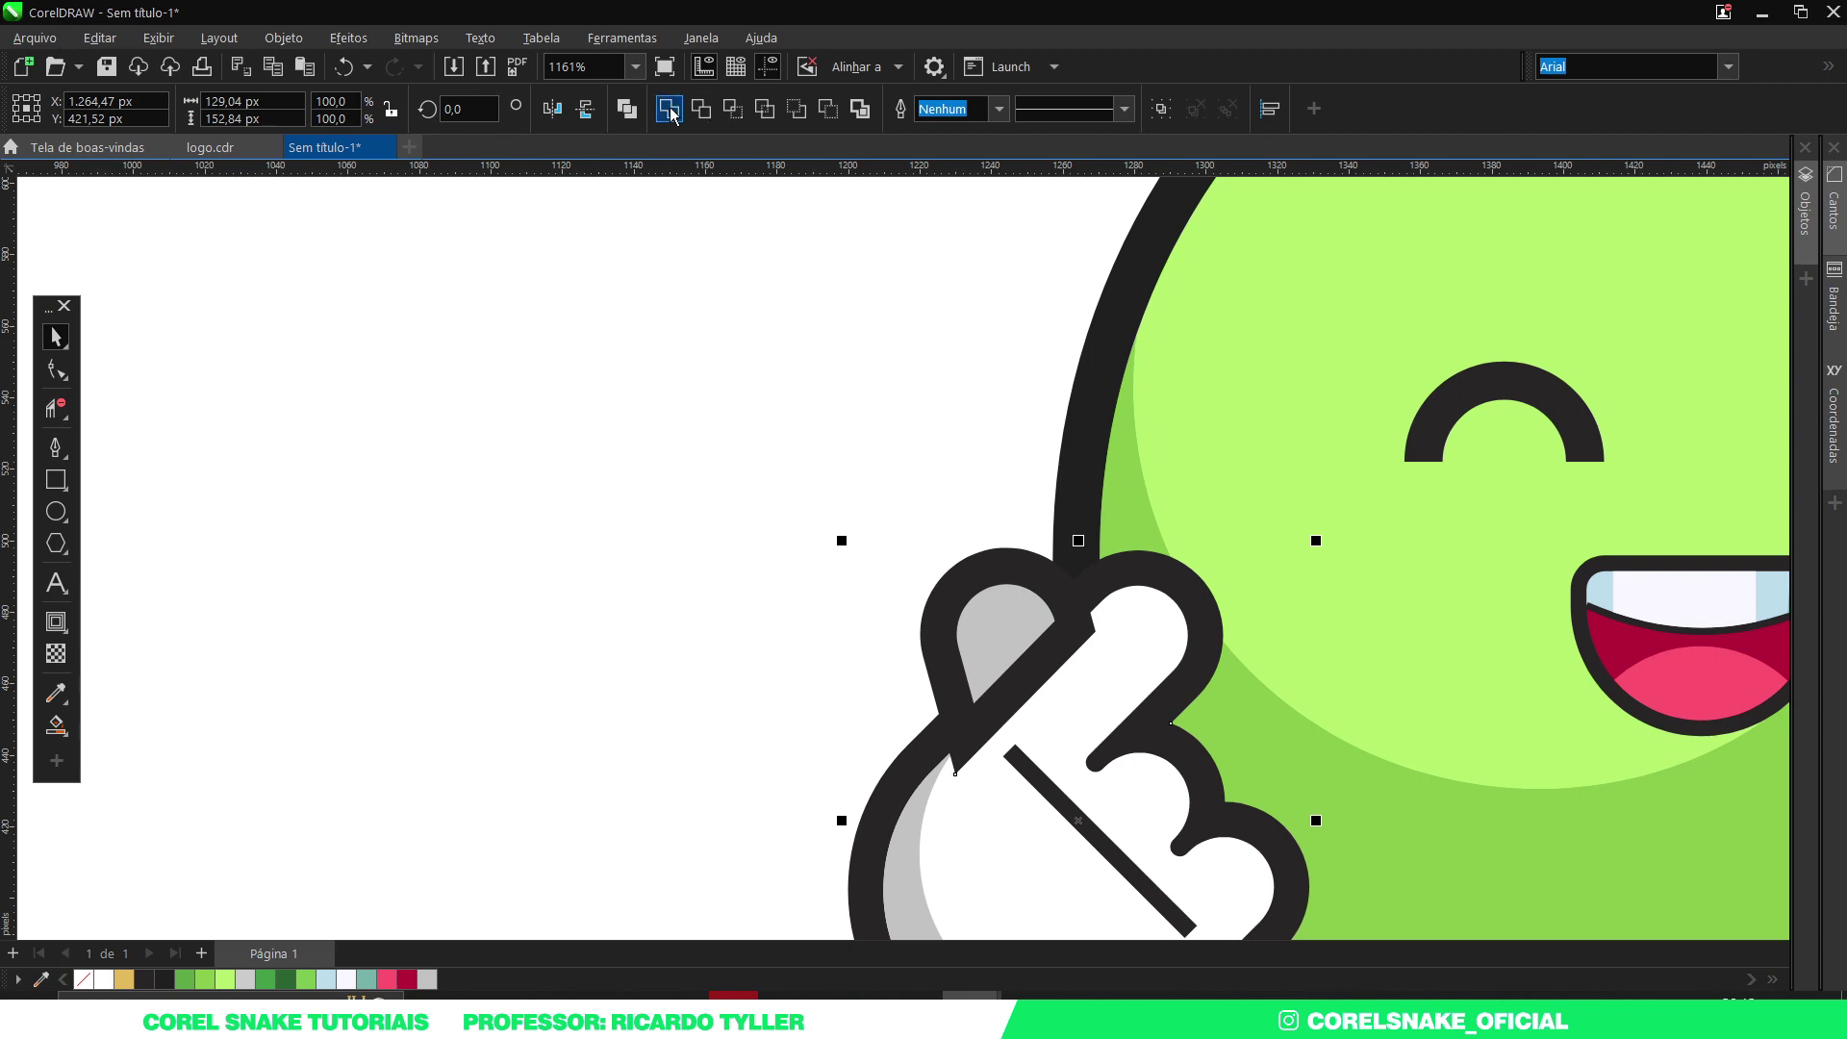
{"action": "left_click", "coordinate": [668, 109]}
{"action": "scroll", "coordinate": [950, 548], "scroll_direction": "down", "scroll_amount": 4}
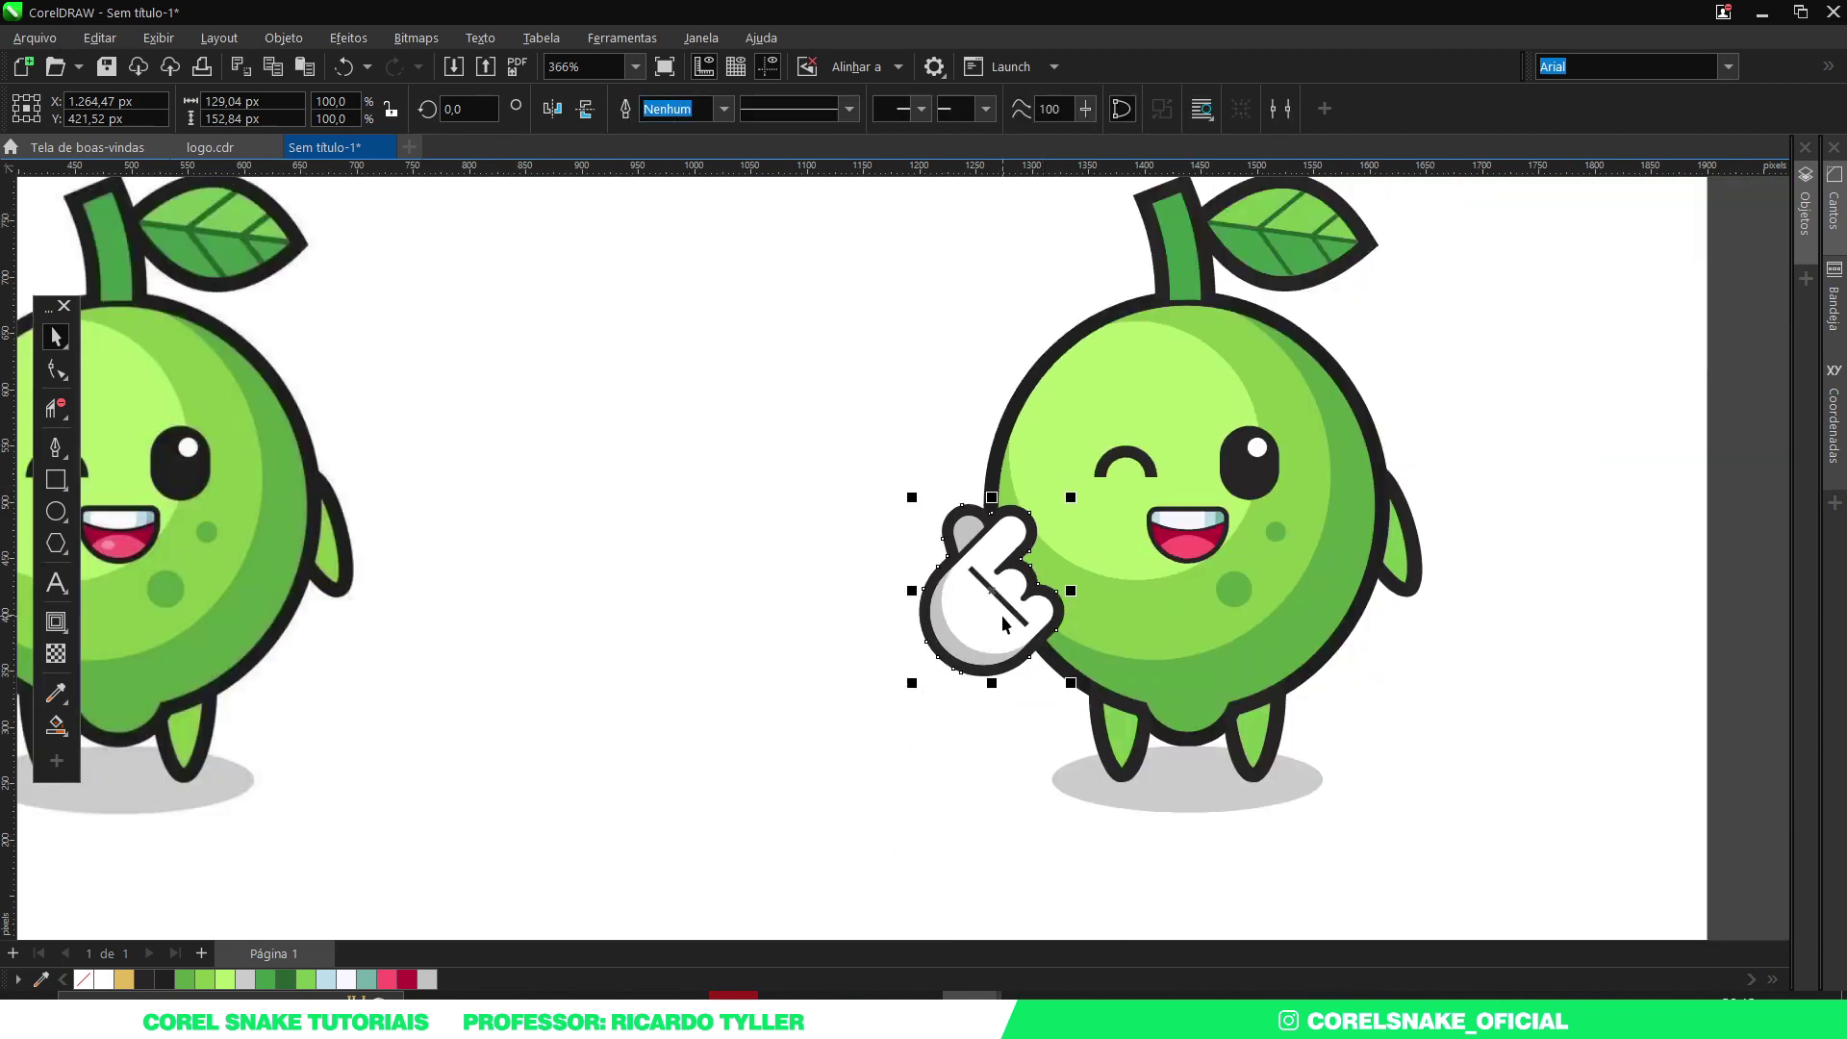
Try to weld the second mascot's dark hand border to its body outline, and undo the weld.
{"action": "scroll", "coordinate": [1004, 623], "scroll_direction": "down", "scroll_amount": 4}
{"action": "left_click", "coordinate": [1402, 606]}
{"action": "scroll", "coordinate": [944, 575], "scroll_direction": "up", "scroll_amount": 6}
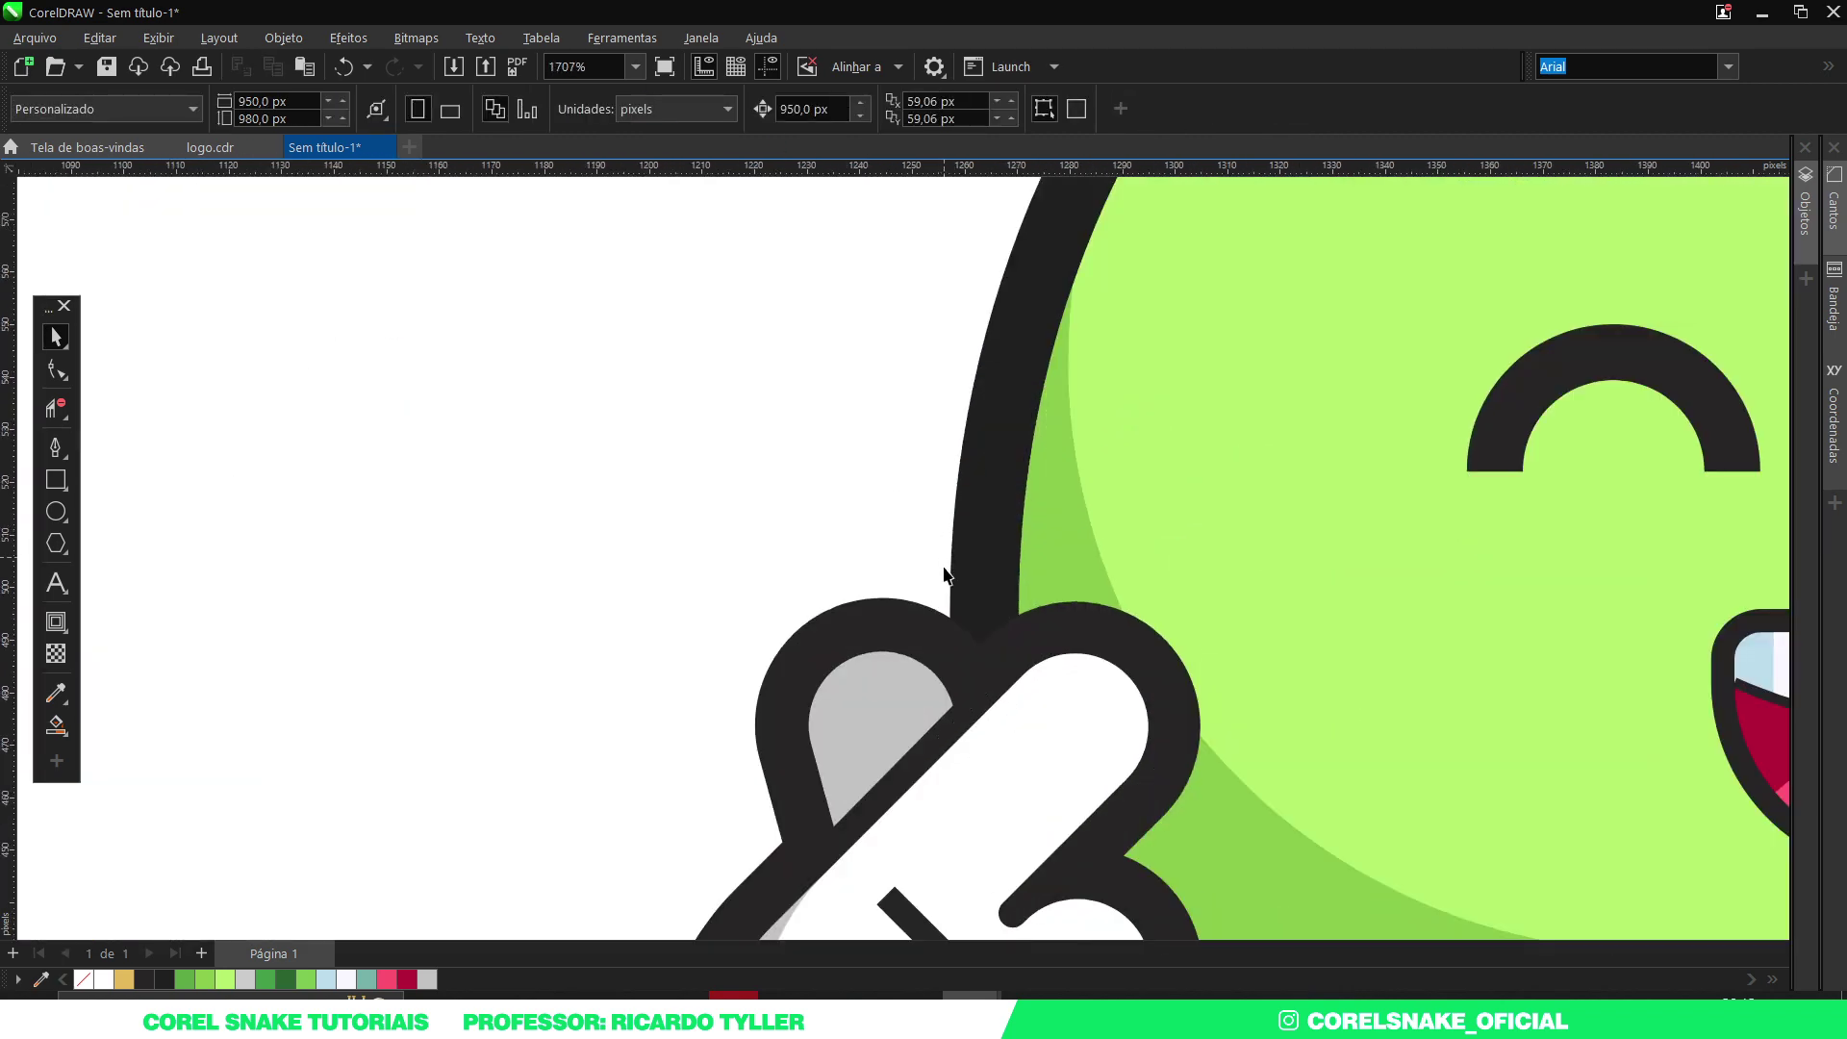
{"action": "left_click", "coordinate": [916, 621]}
{"action": "scroll", "coordinate": [804, 593], "scroll_direction": "down", "scroll_amount": 5}
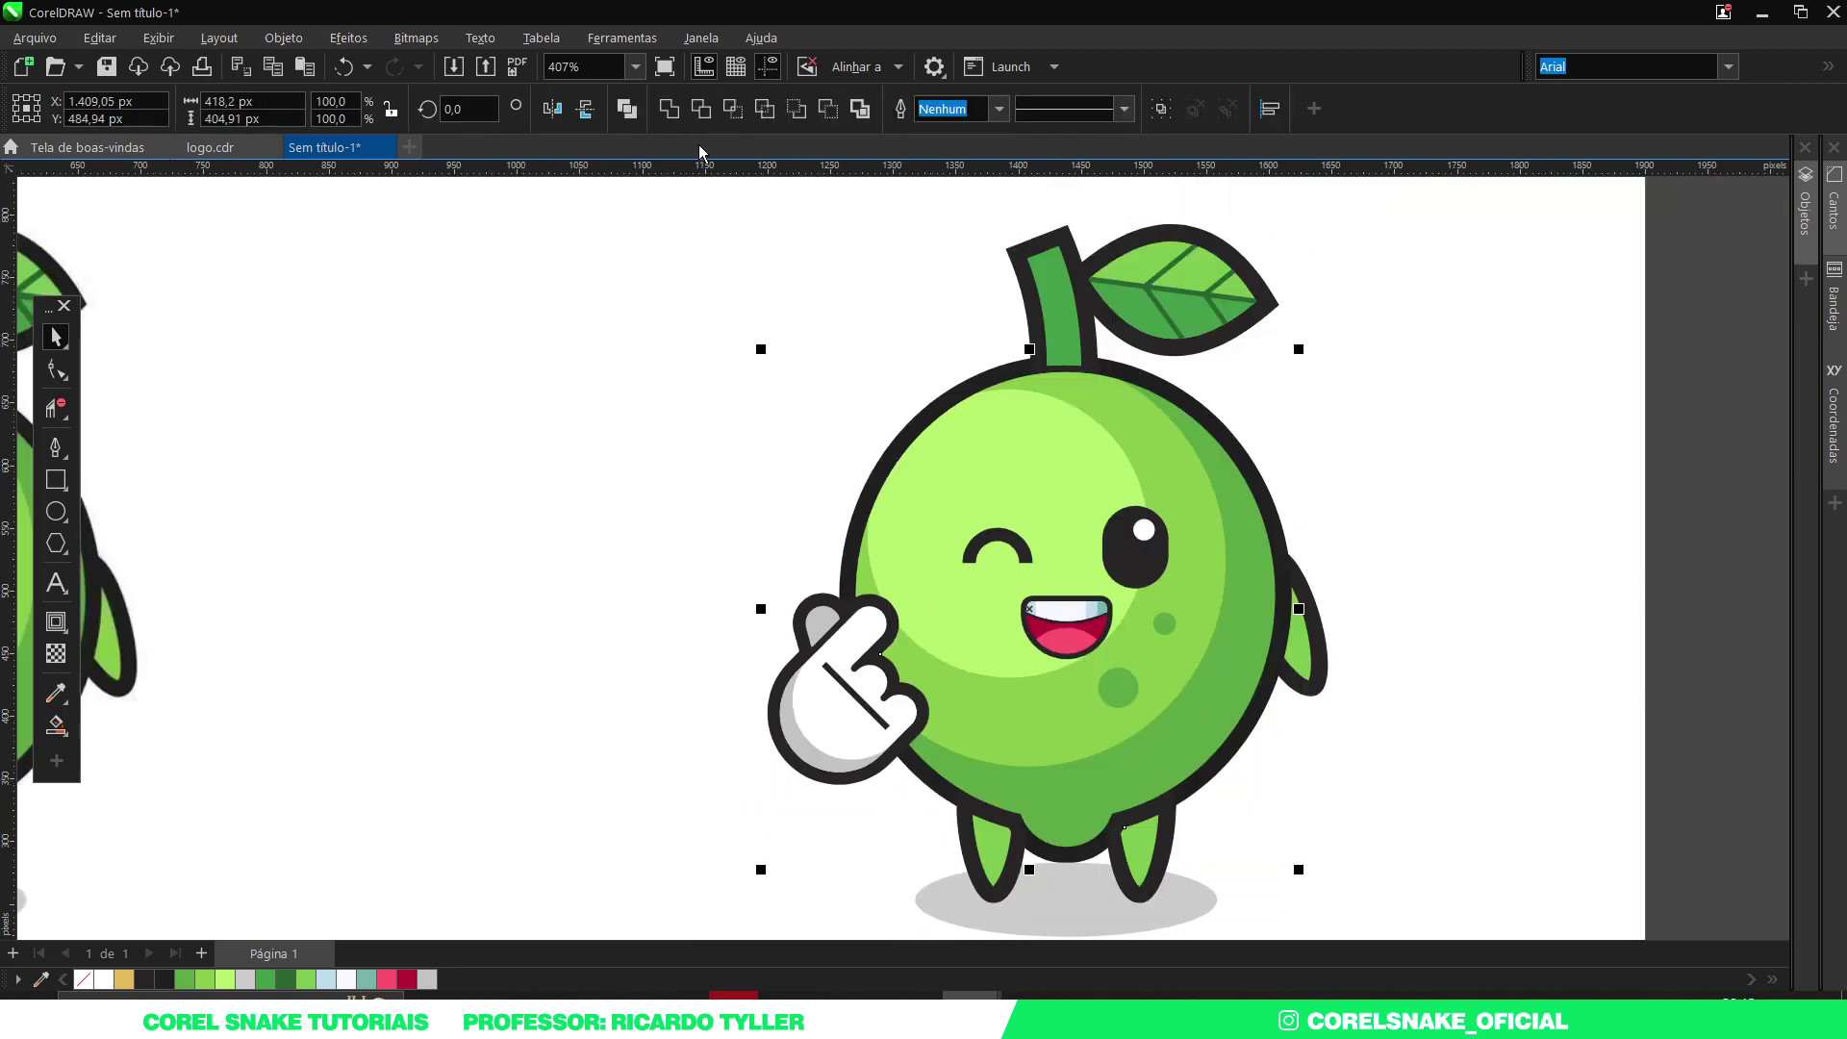
{"action": "left_click", "coordinate": [669, 108]}
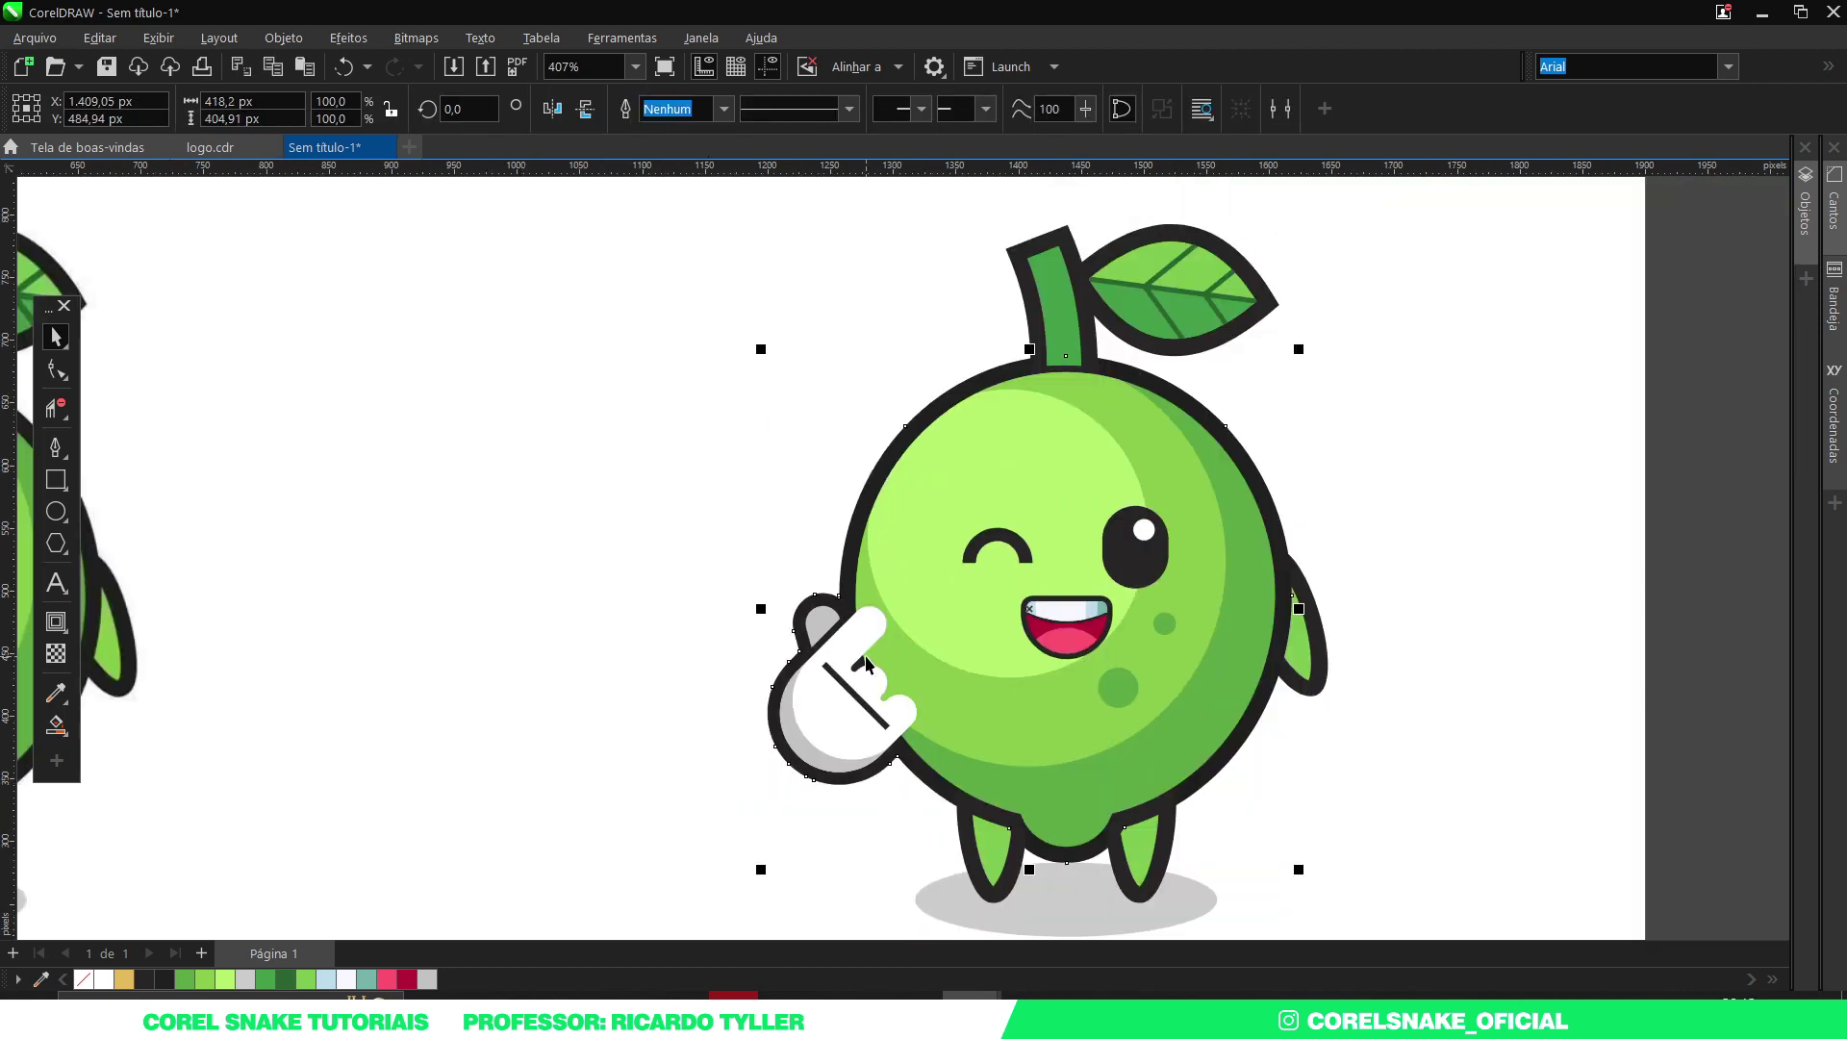
{"action": "left_click", "coordinate": [791, 481]}
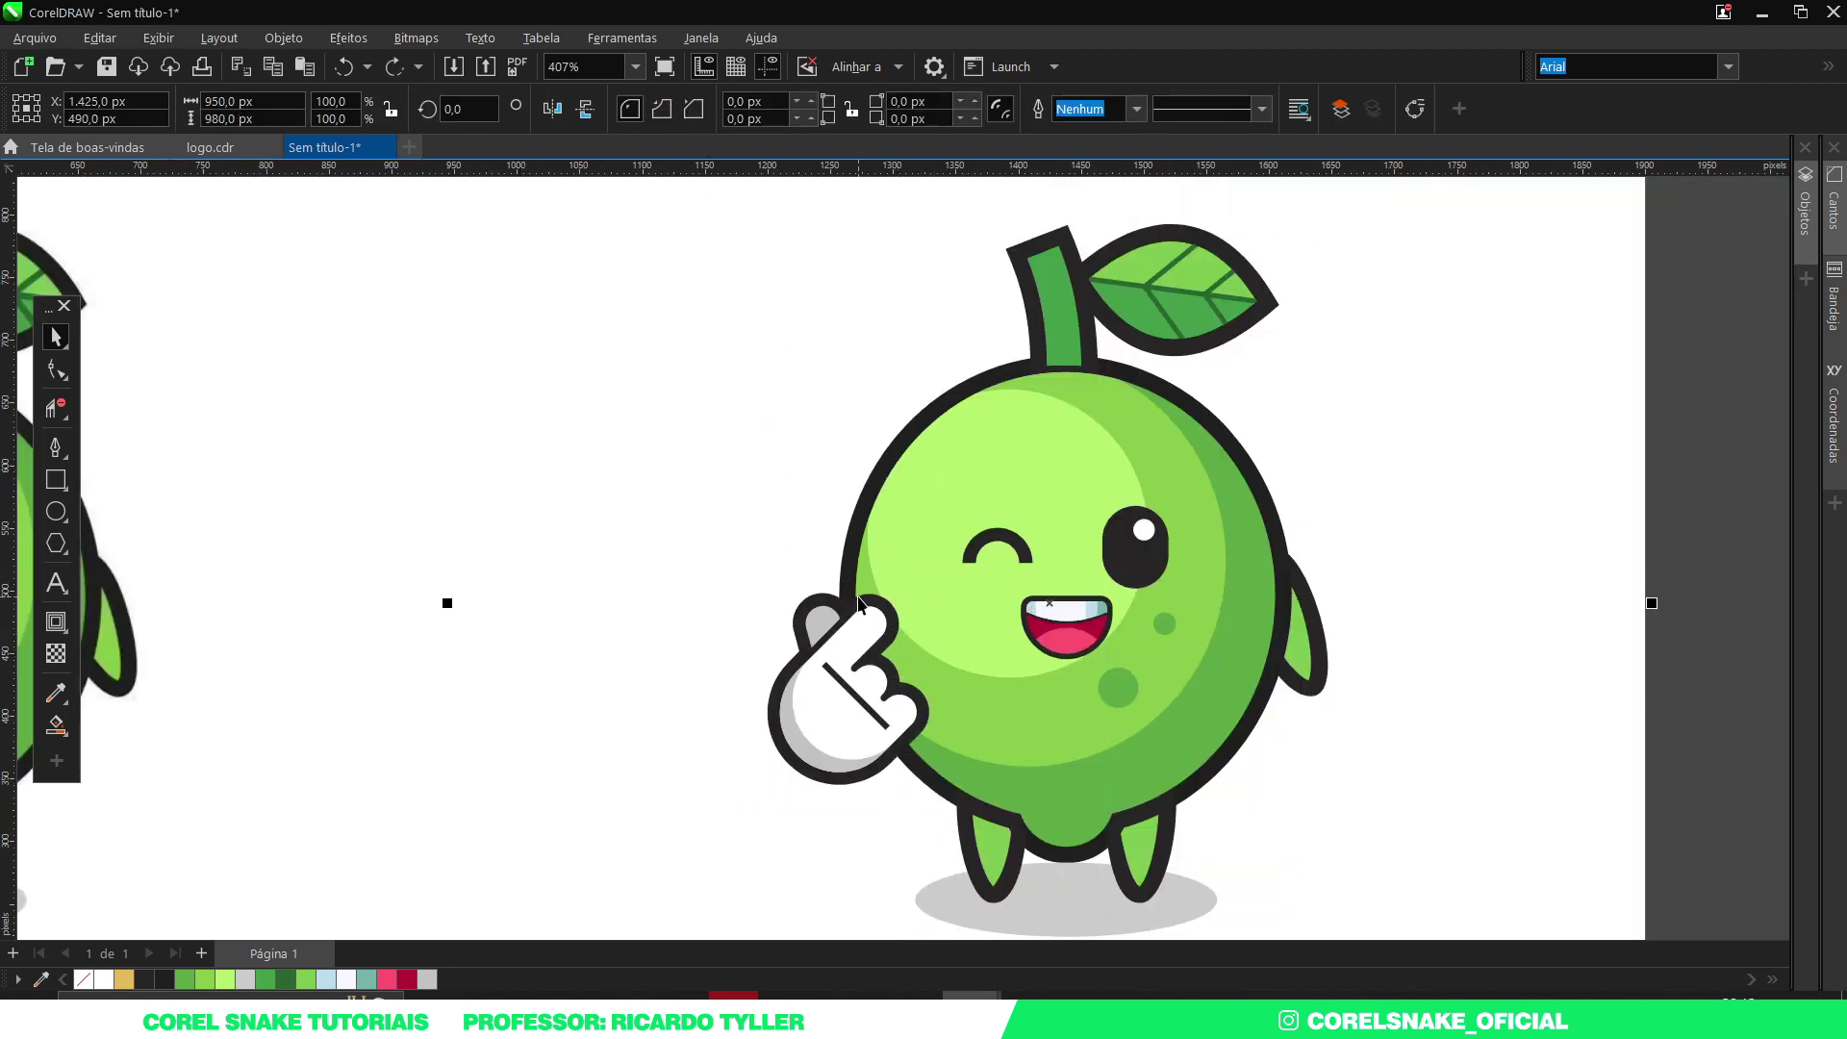
Group the green fill shapes inside the second mascot's body outline.
{"action": "scroll", "coordinate": [894, 613], "scroll_direction": "up", "scroll_amount": 3}
{"action": "left_click", "coordinate": [895, 613]}
{"action": "scroll", "coordinate": [949, 642], "scroll_direction": "down", "scroll_amount": 3}
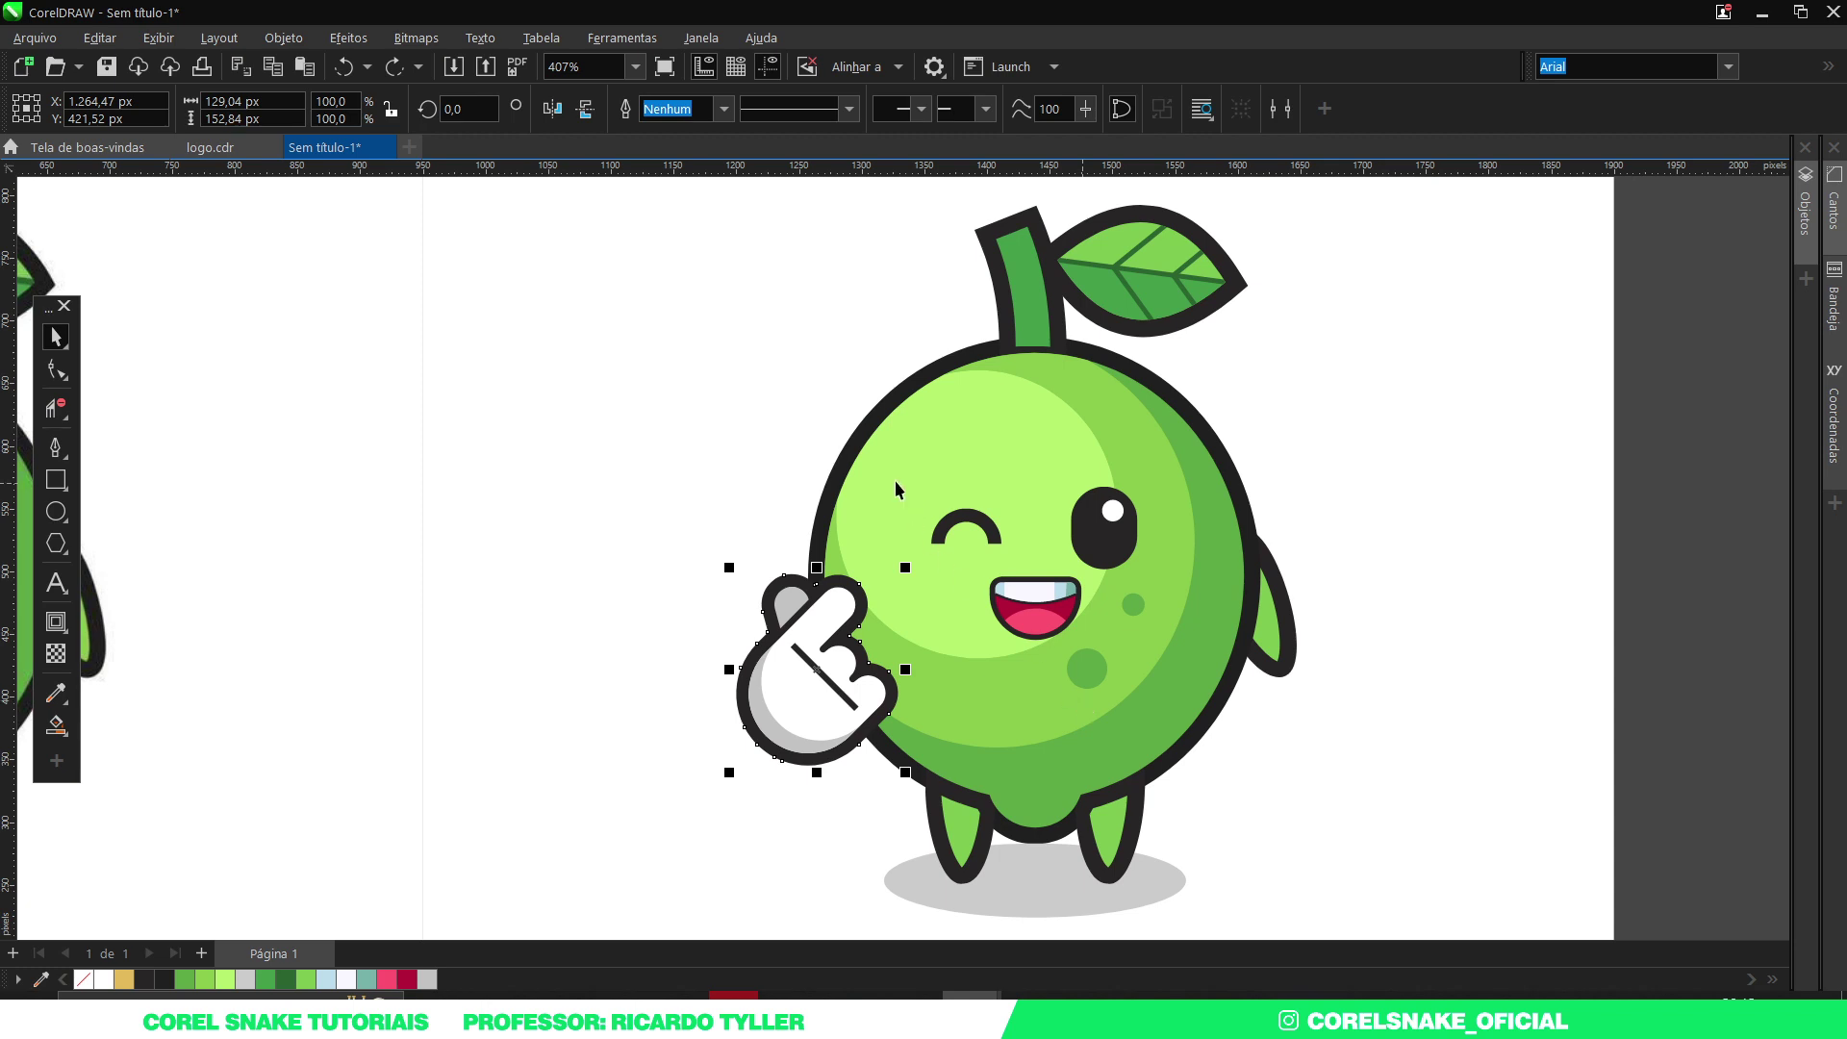
{"action": "left_click", "coordinate": [1164, 602]}
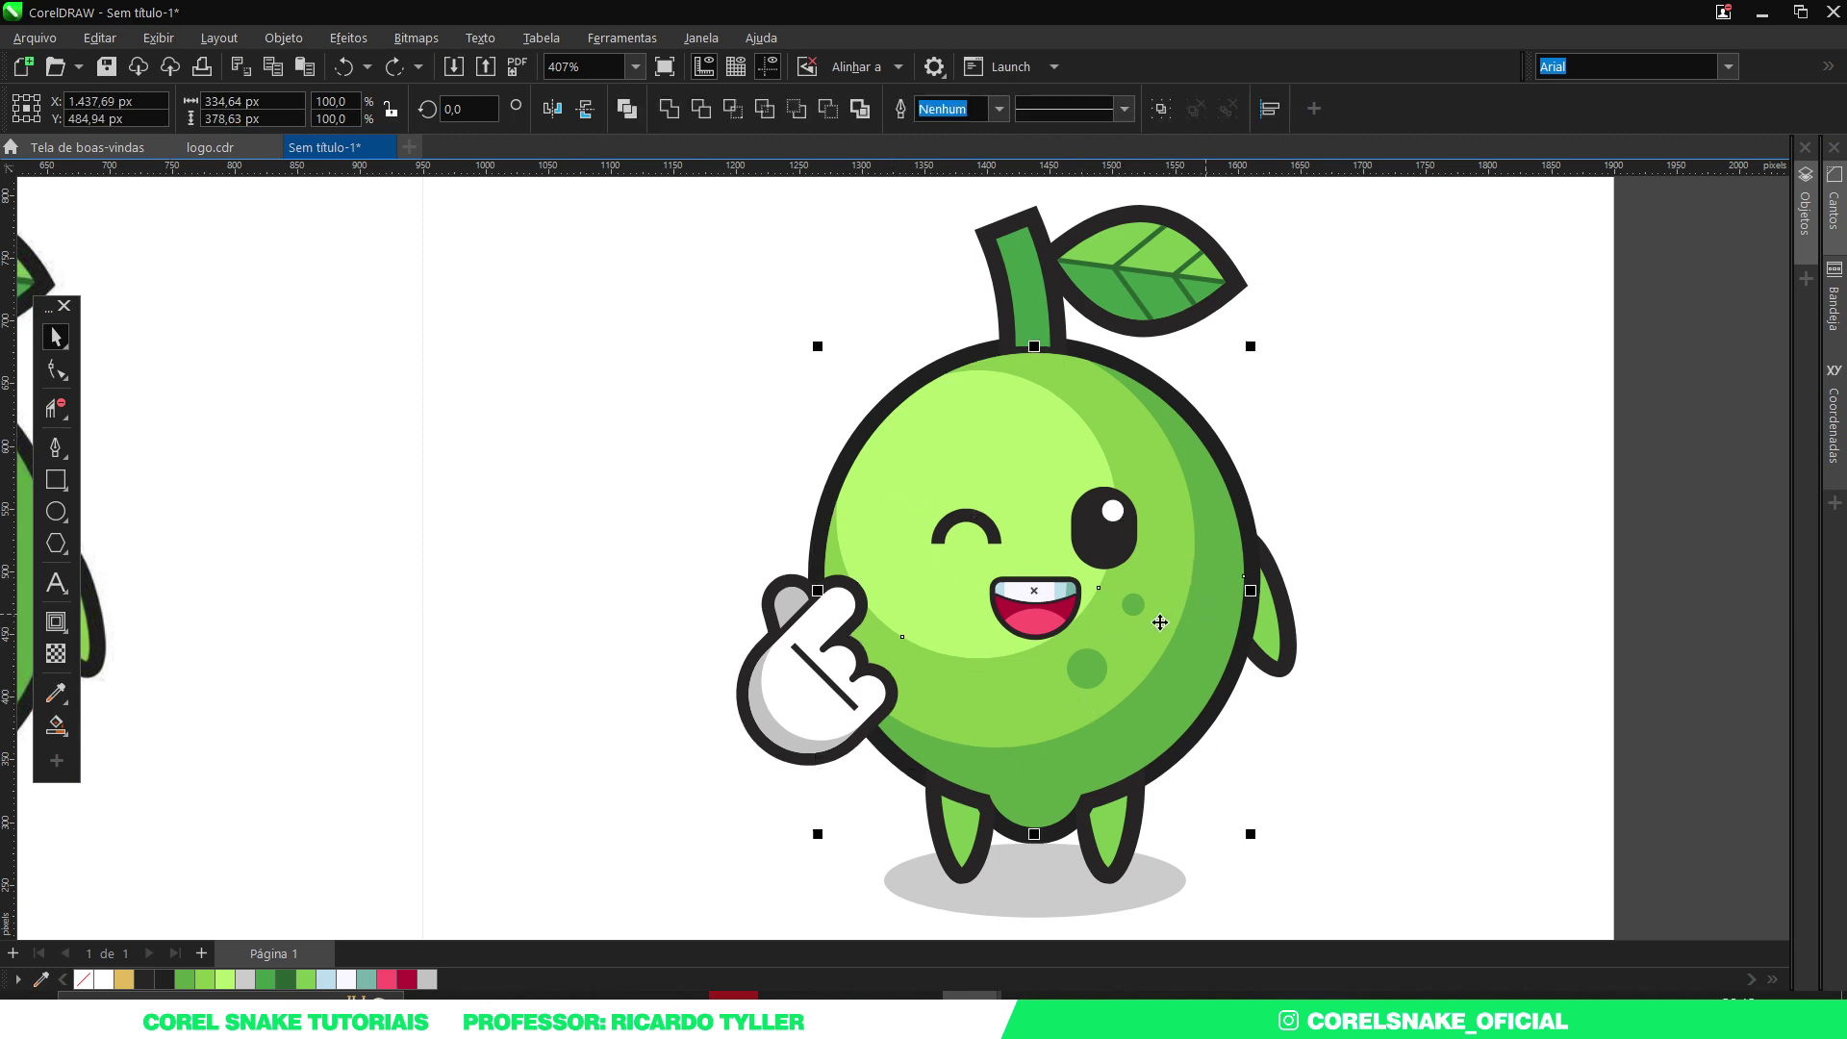
{"action": "key", "text": "ctrl+g"}
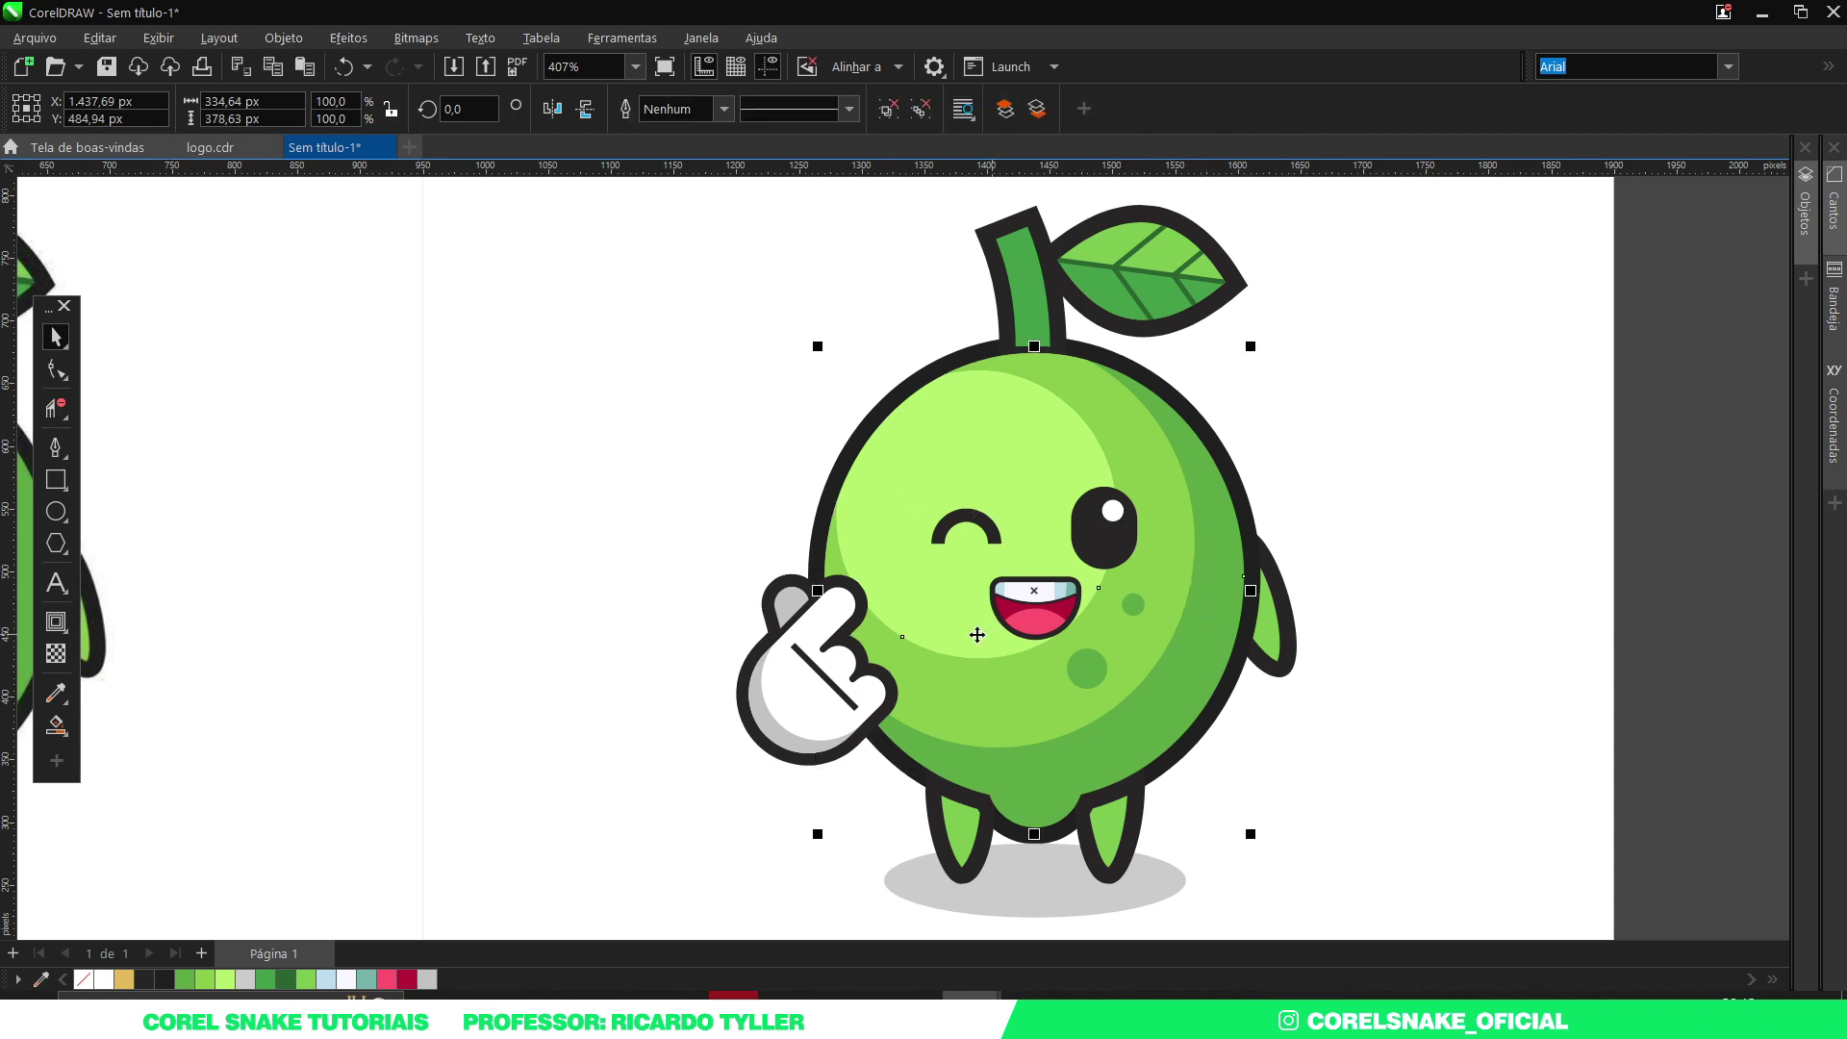
Trim the grouped green body shapes with the hand's dark border, keeping the border in place.
{"action": "left_click", "coordinate": [834, 612]}
{"action": "scroll", "coordinate": [833, 612], "scroll_direction": "up", "scroll_amount": 2}
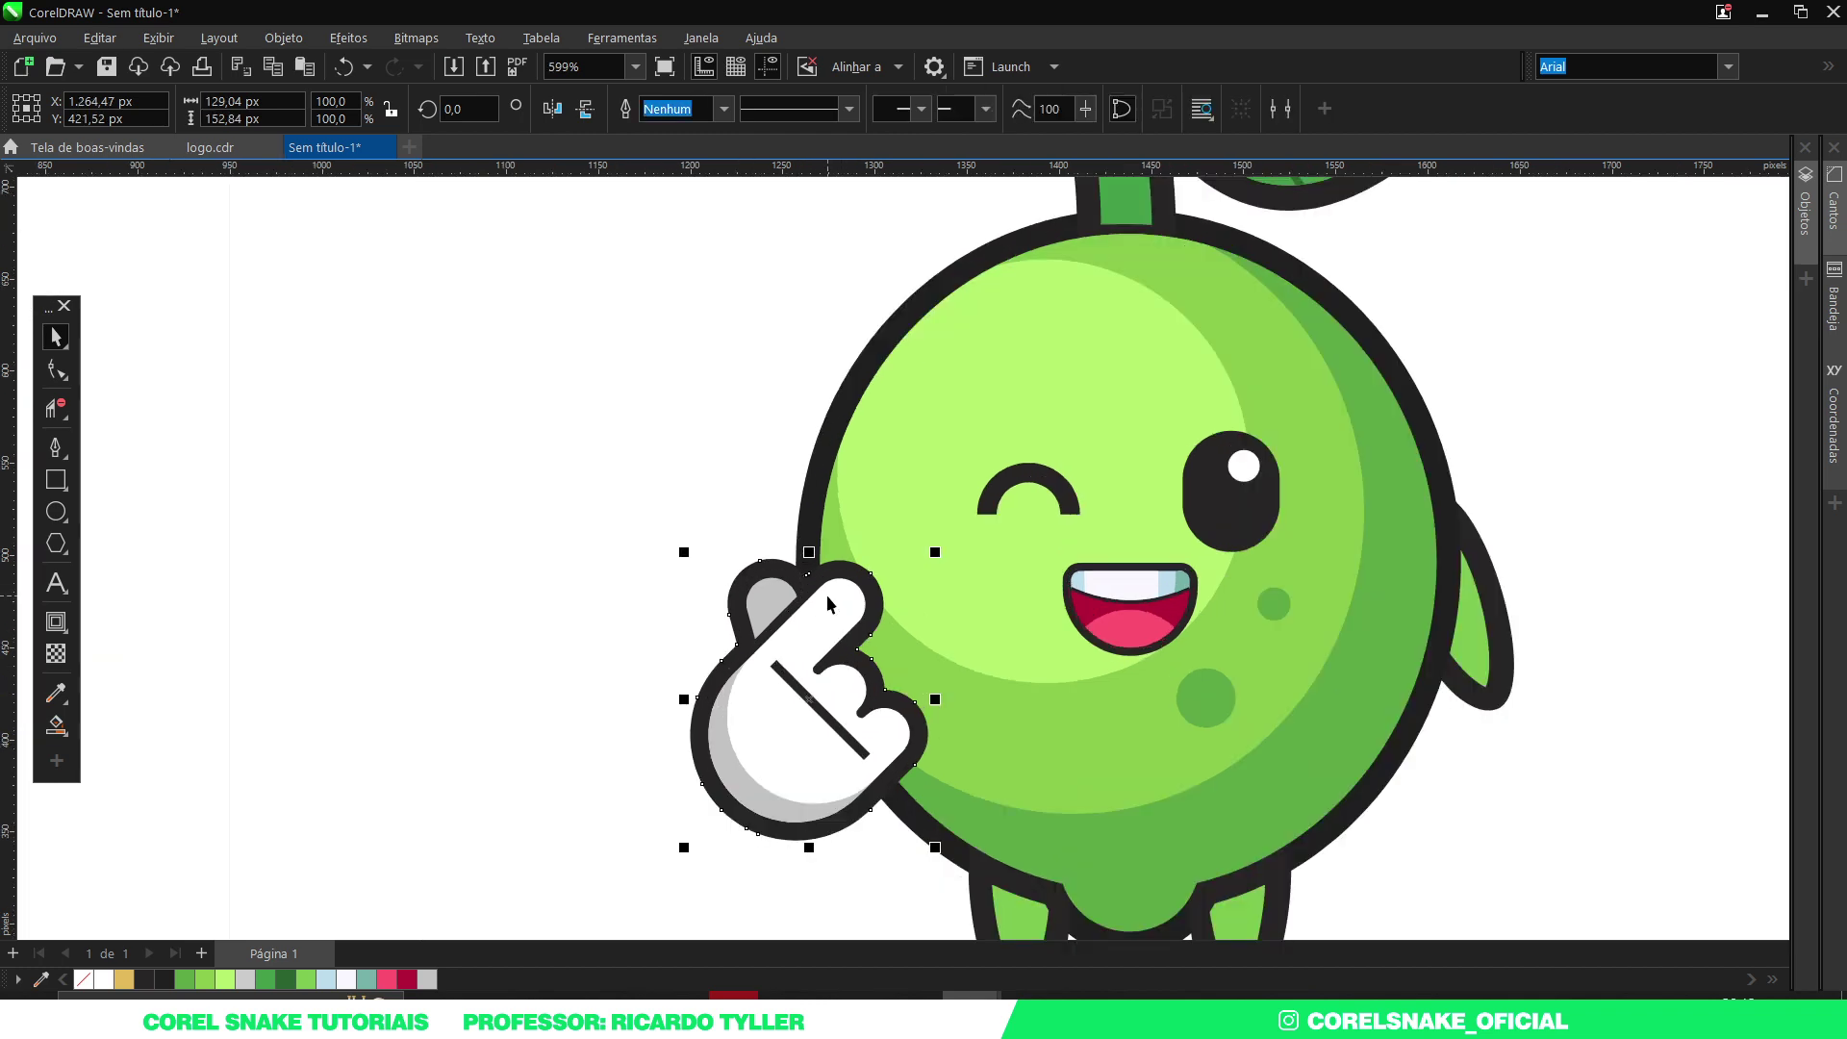
{"action": "left_click", "coordinate": [874, 448], "text": "shift"}
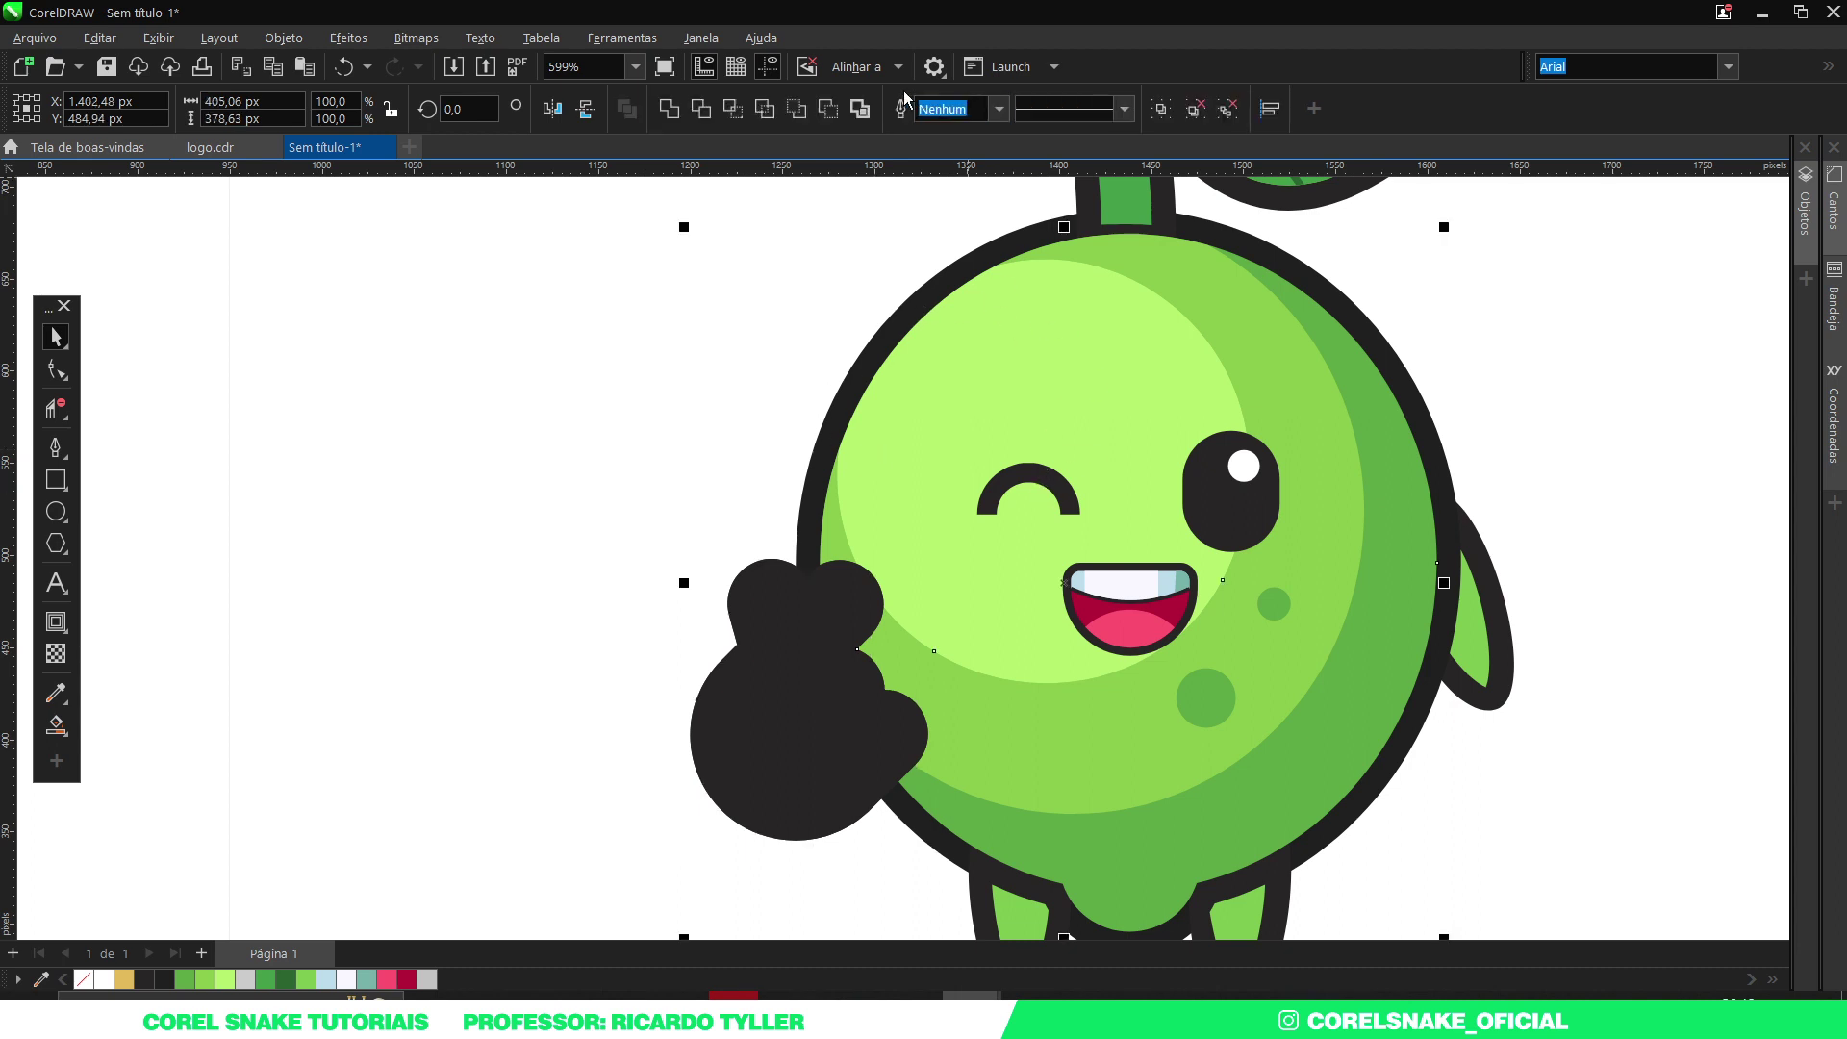
{"action": "left_click", "coordinate": [826, 109]}
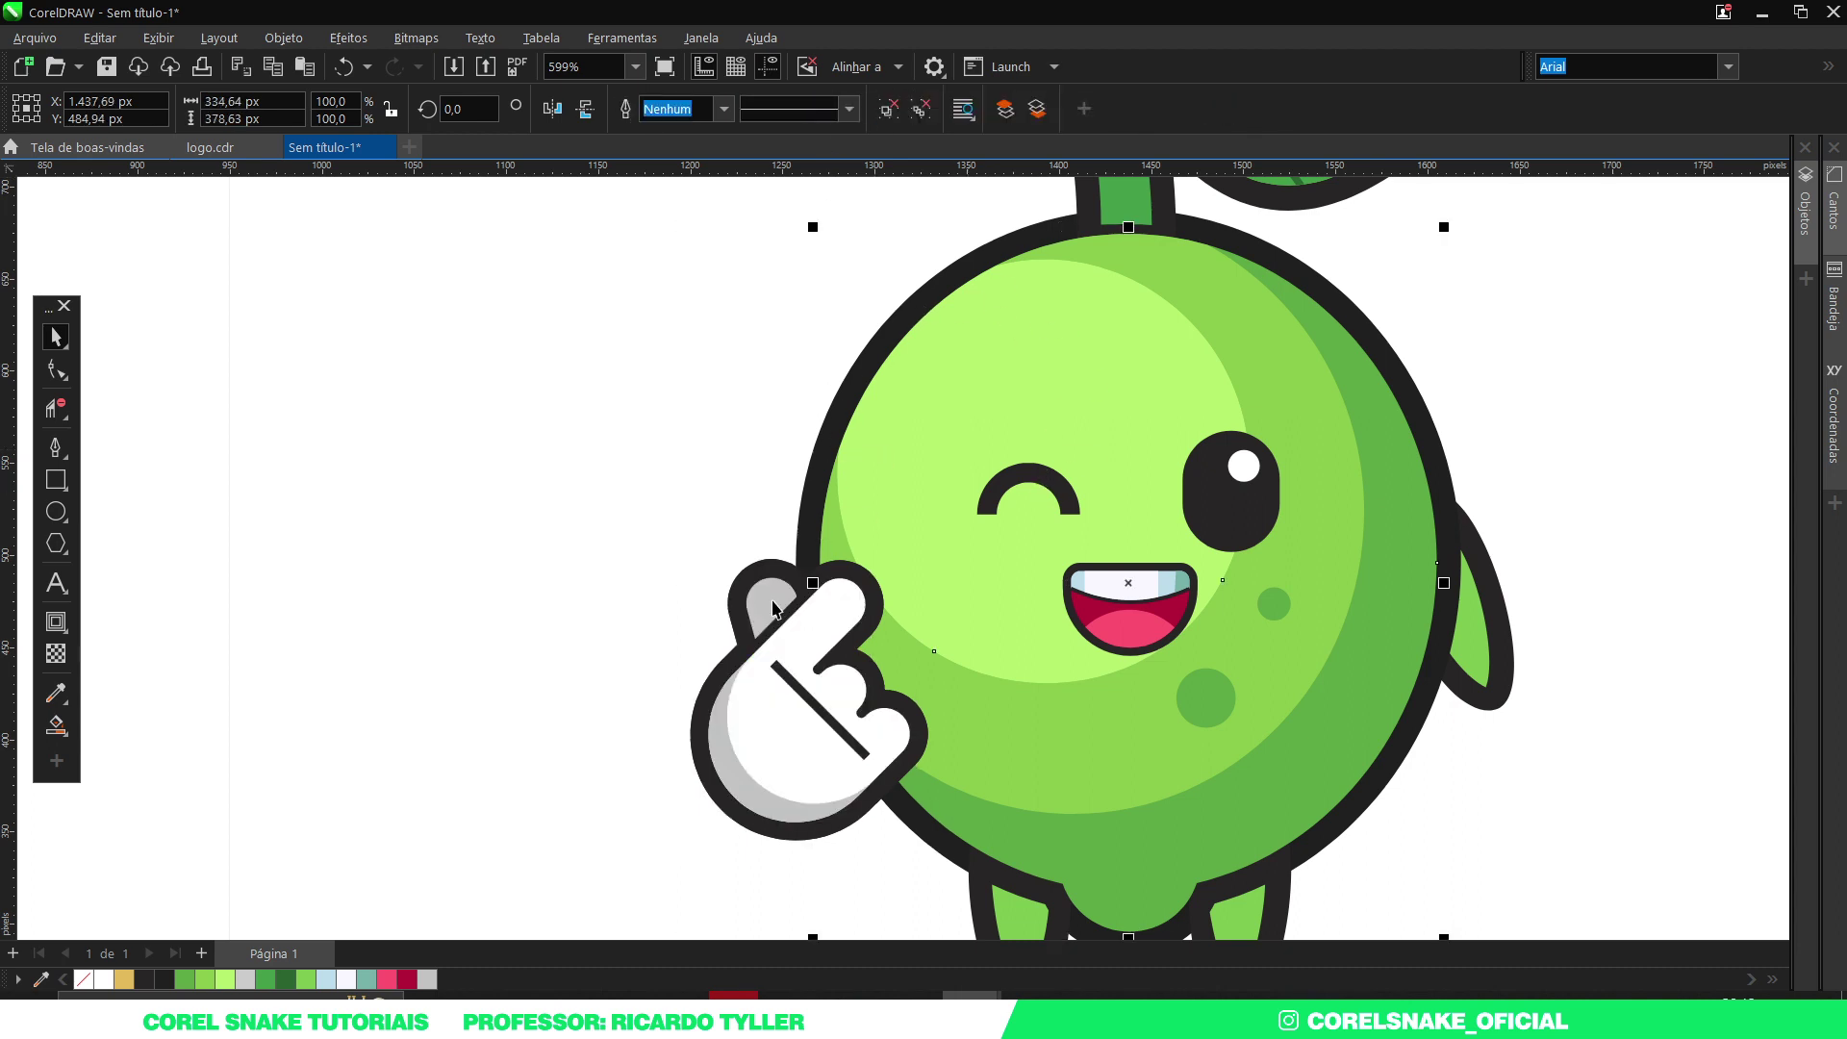
Move the hand's dark border aside to inspect the cut in the body shapes, and undo the move.
{"action": "left_click", "coordinate": [724, 681]}
{"action": "left_click_drag", "start_coordinate": [715, 663], "coordinate": [637, 663]}
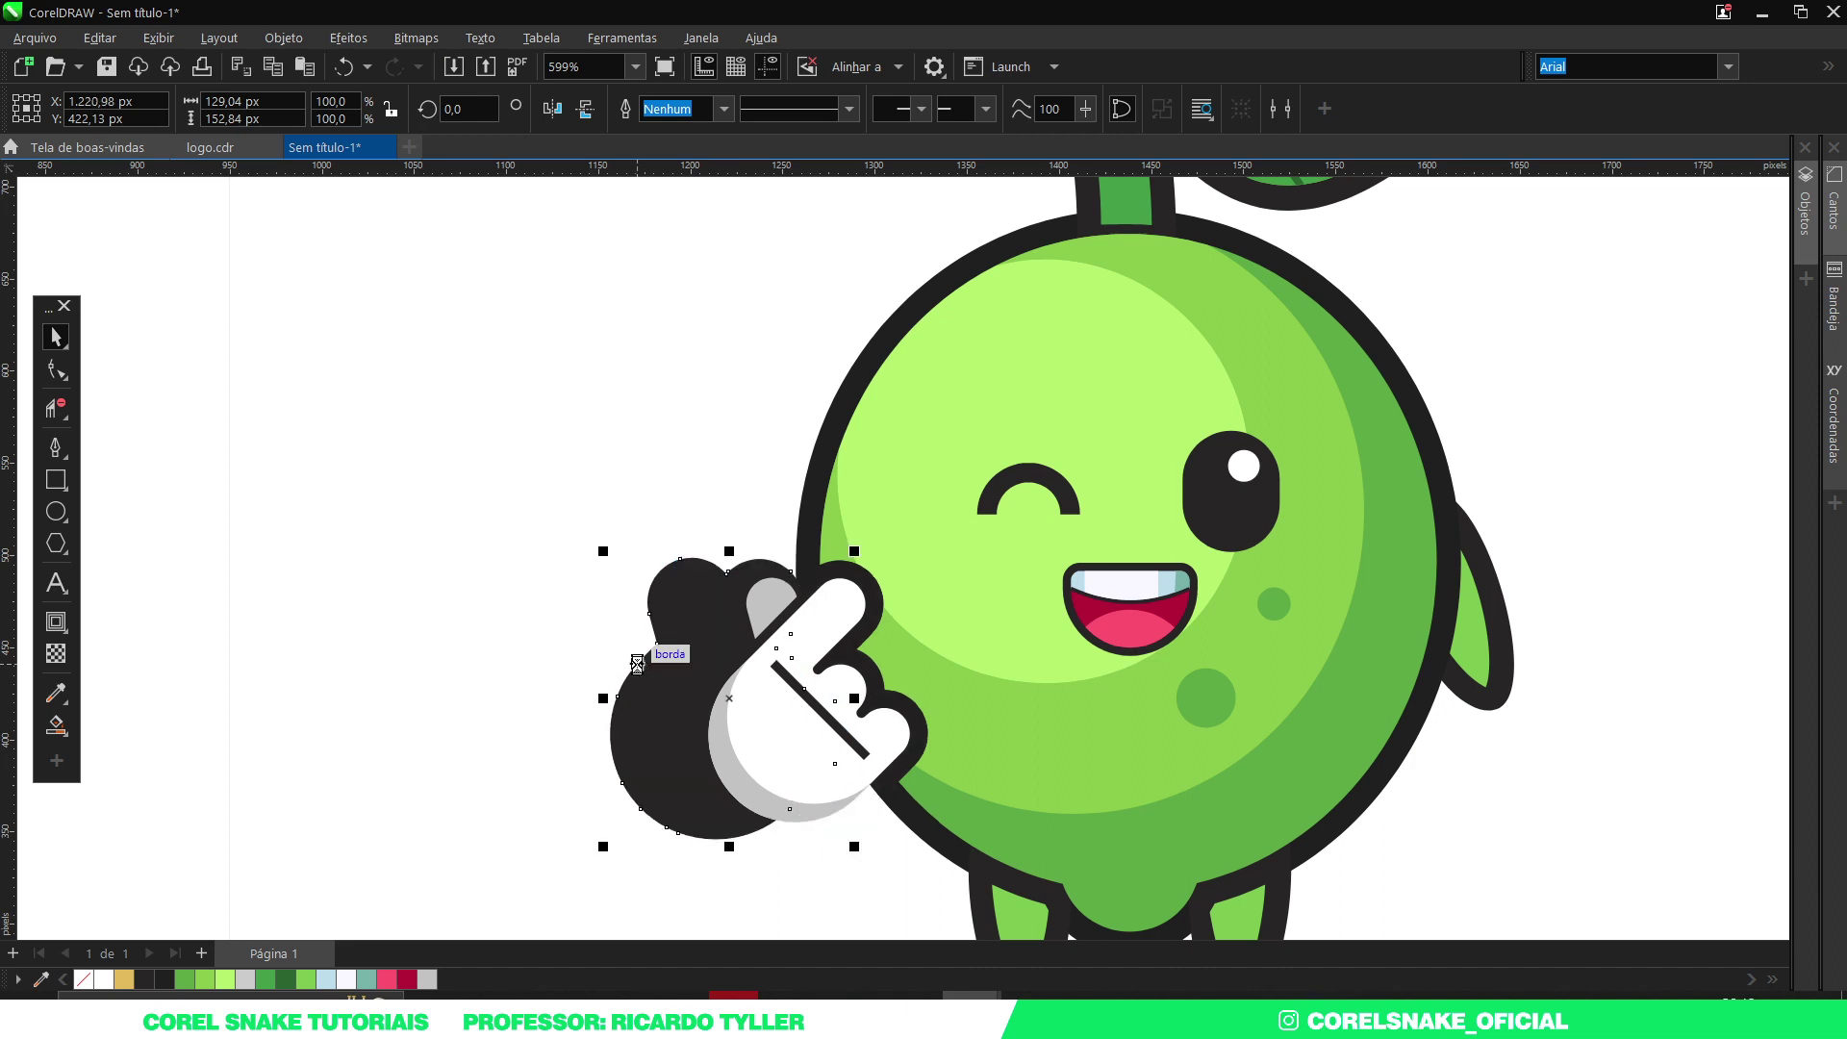
{"action": "key", "text": "ctrl+z"}
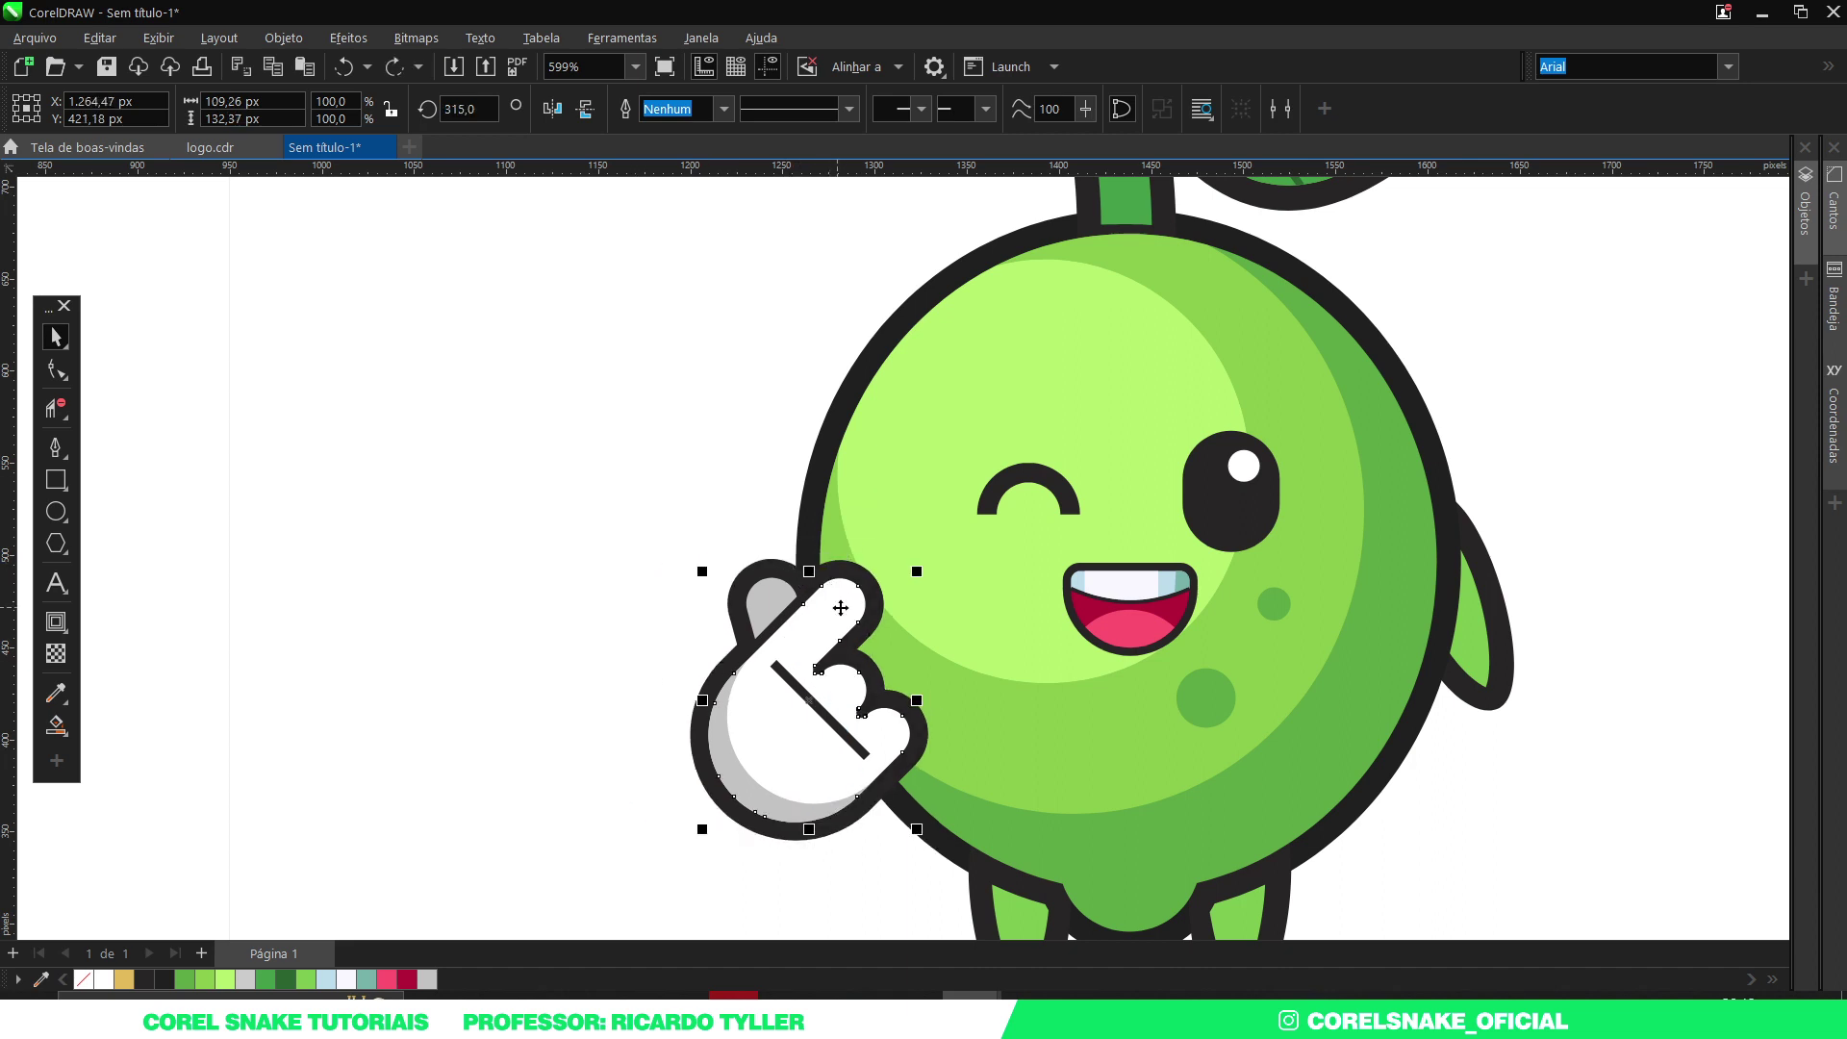
Weld the hand's dark border and the body's dark outline into one shape, and clear the selection.
{"action": "left_click", "coordinate": [700, 765]}
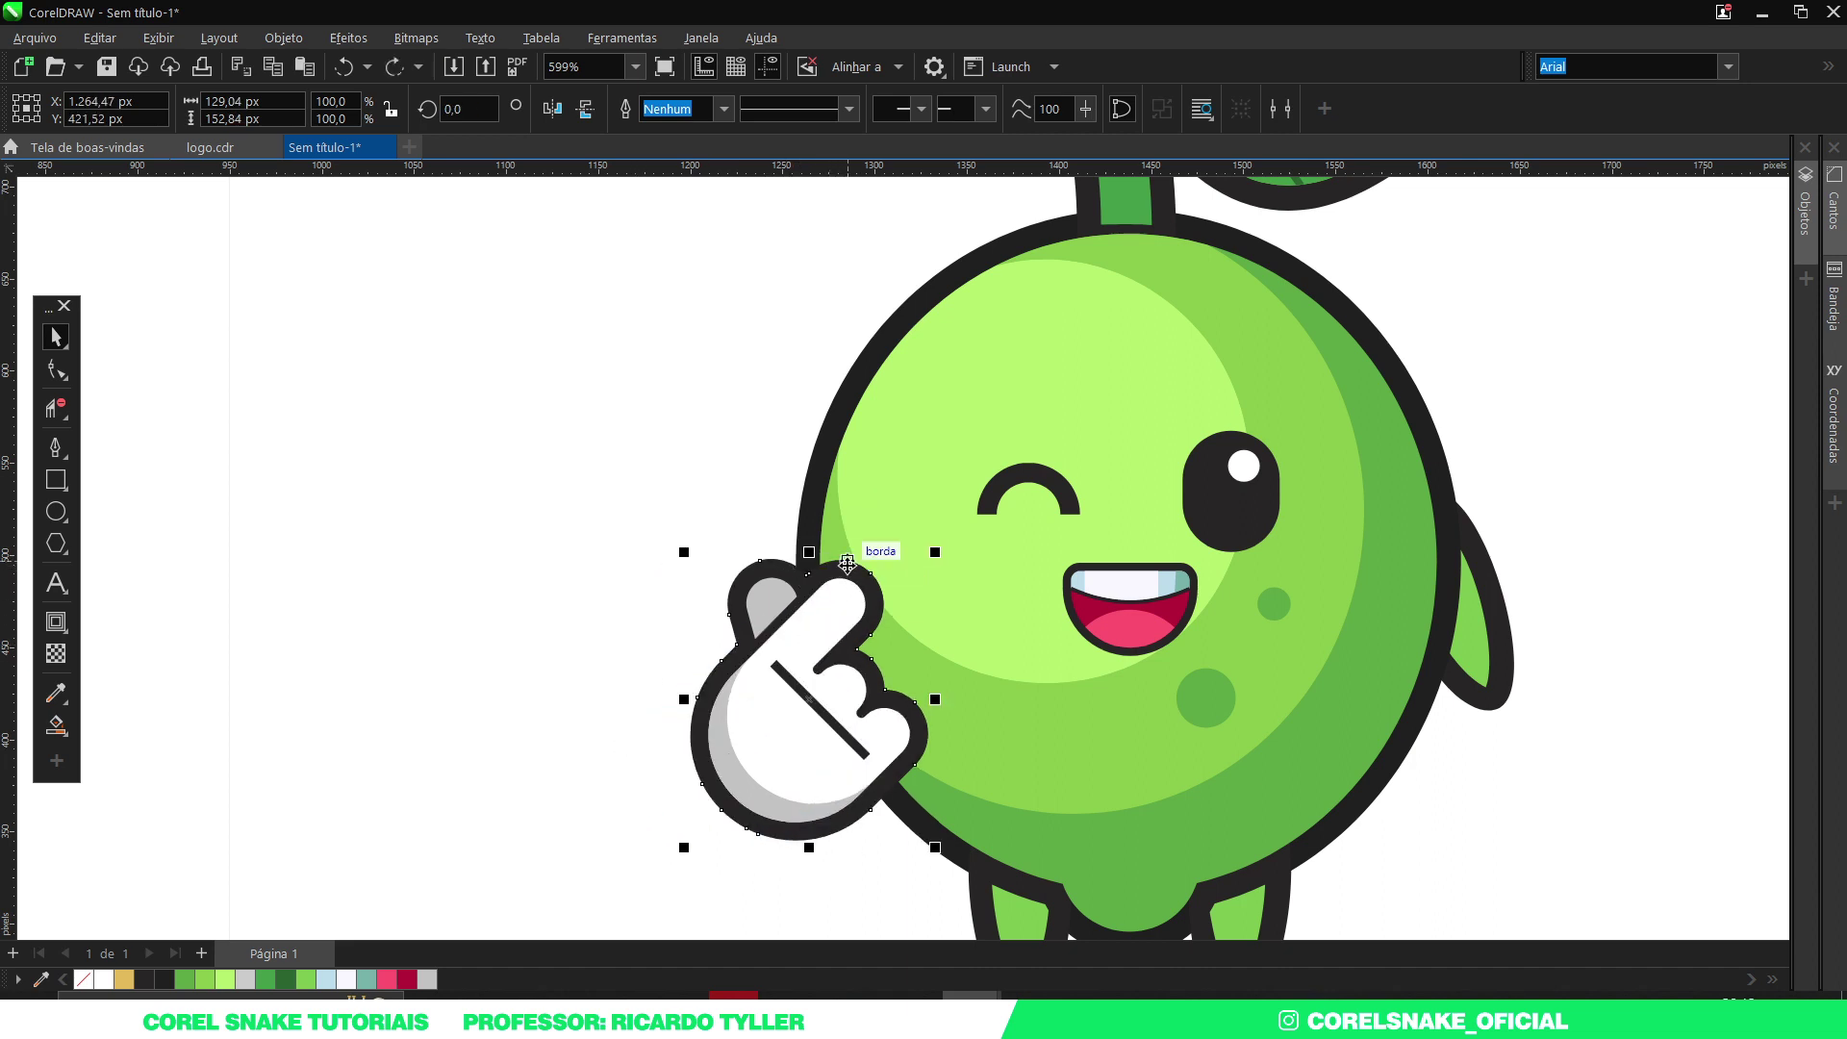
{"action": "left_click_drag", "start_coordinate": [847, 563], "coordinate": [823, 519]}
{"action": "left_click", "coordinate": [828, 486], "text": "shift"}
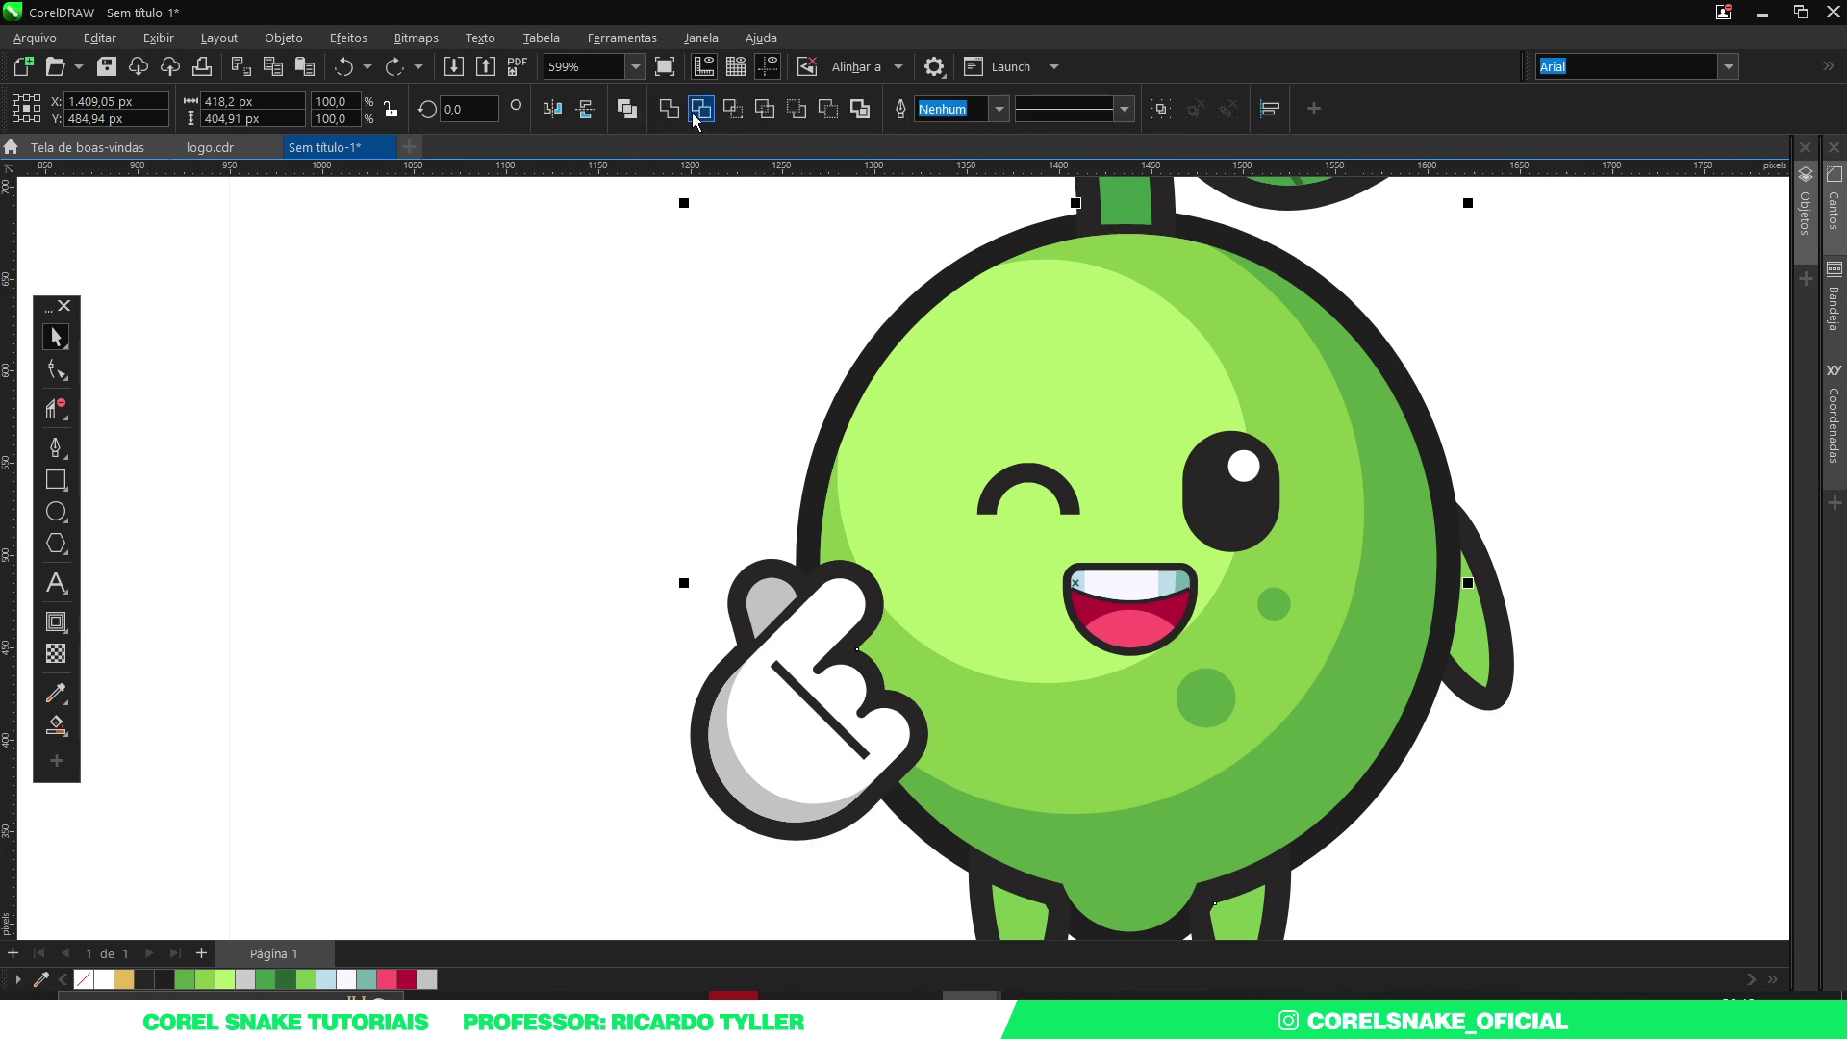
{"action": "scroll", "coordinate": [754, 565], "scroll_direction": "down", "scroll_amount": 4}
{"action": "key", "text": "Escape"}
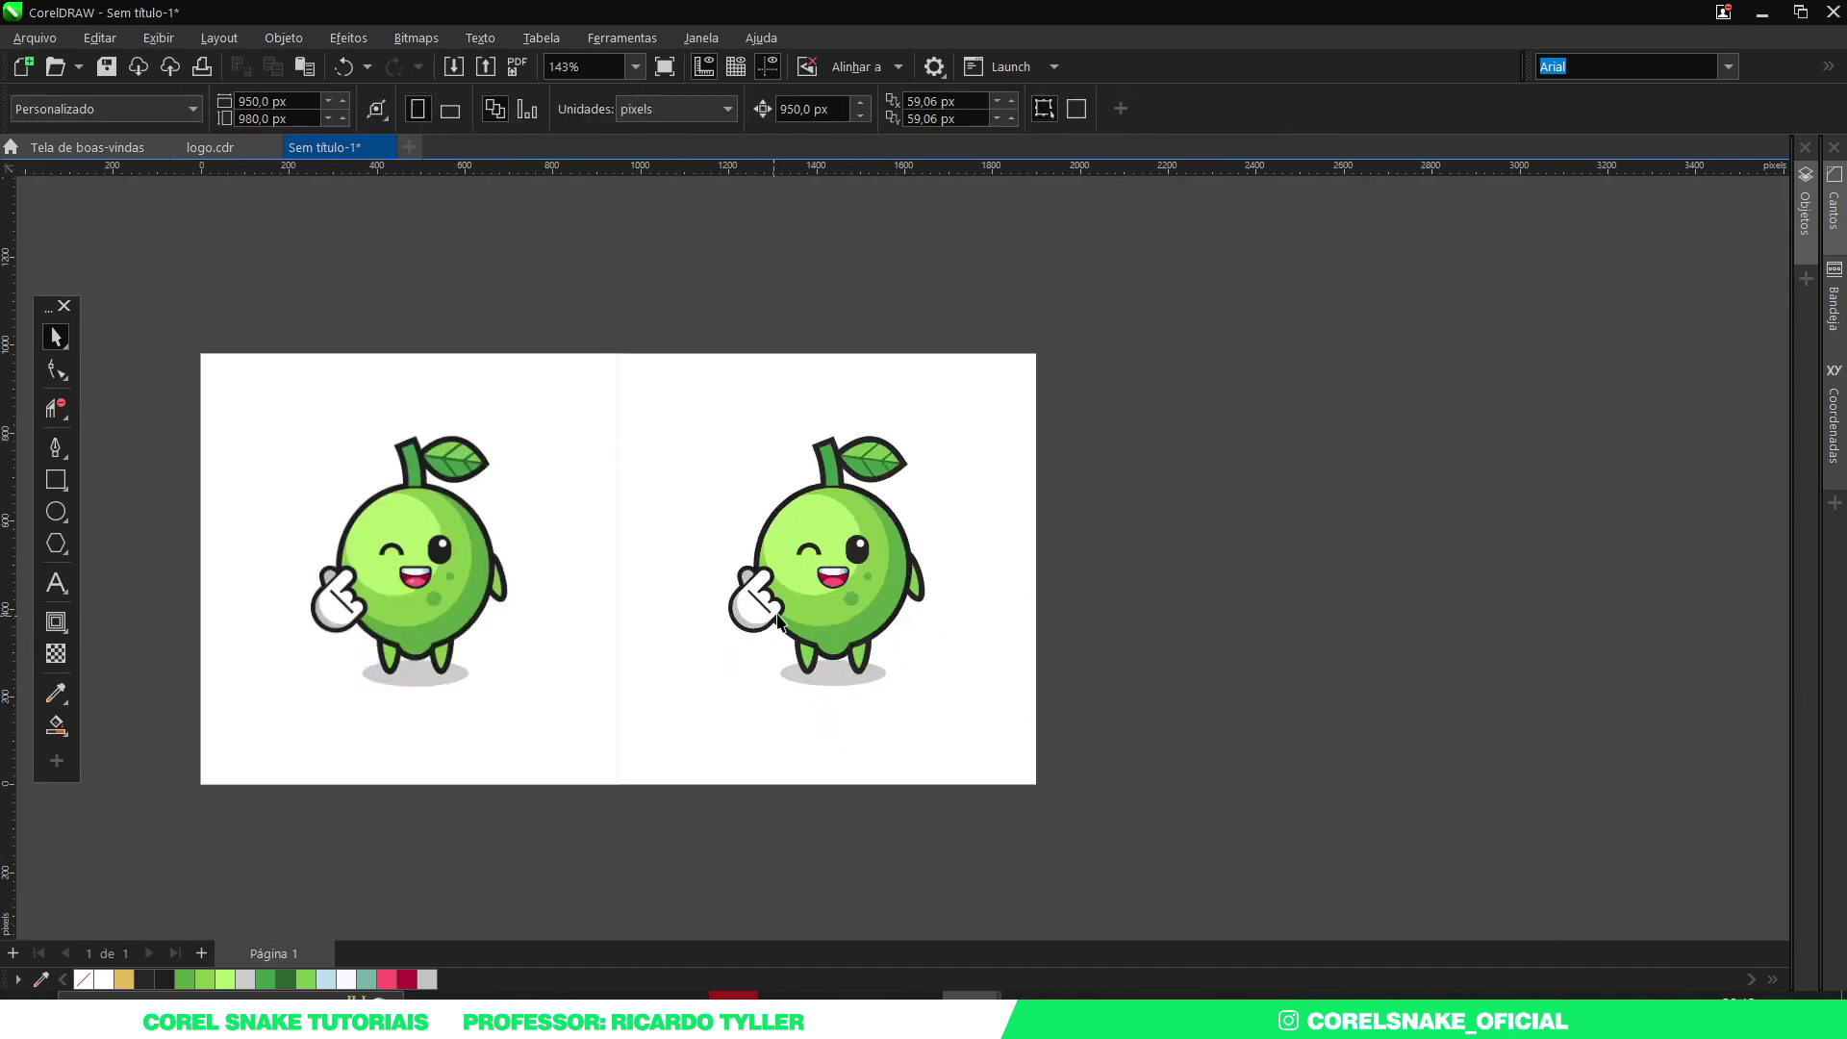
{"action": "scroll", "coordinate": [777, 618], "scroll_direction": "up", "scroll_amount": 2}
{"action": "scroll", "coordinate": [794, 499], "scroll_direction": "up", "scroll_amount": 2}
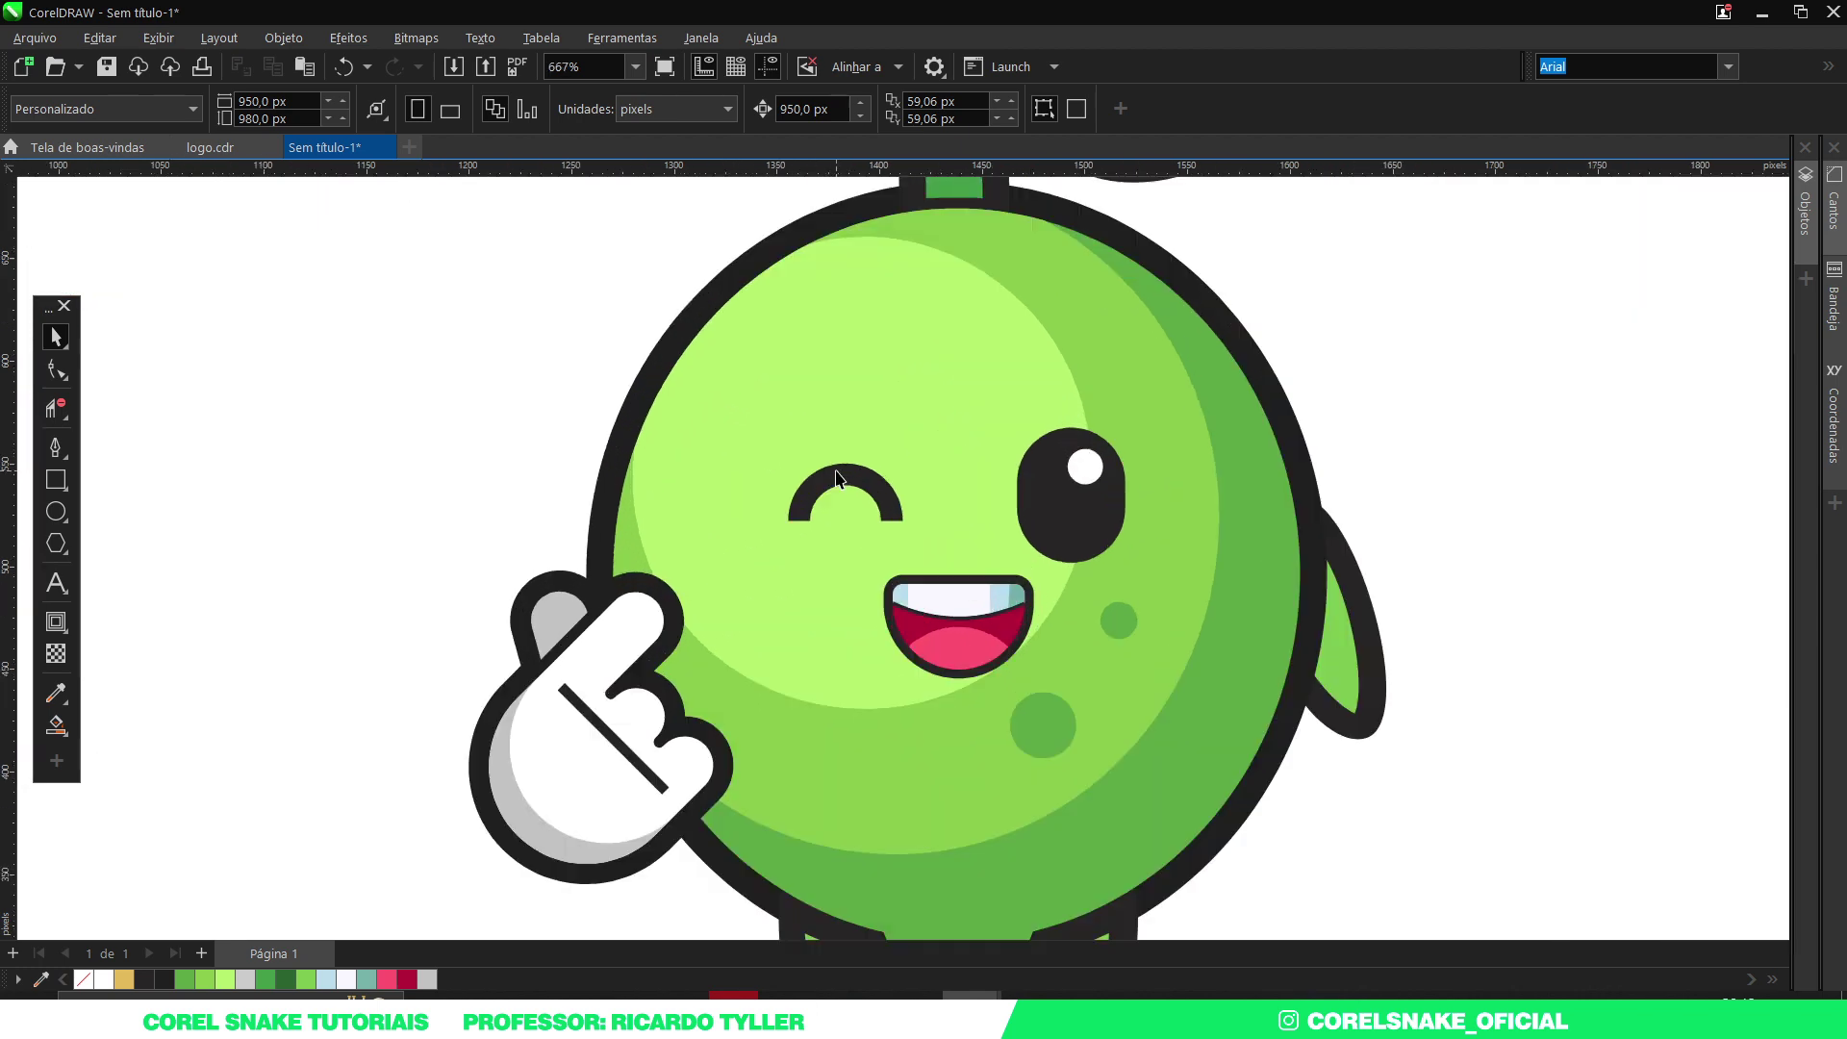
{"action": "scroll", "coordinate": [828, 558], "scroll_direction": "down", "scroll_amount": 2}
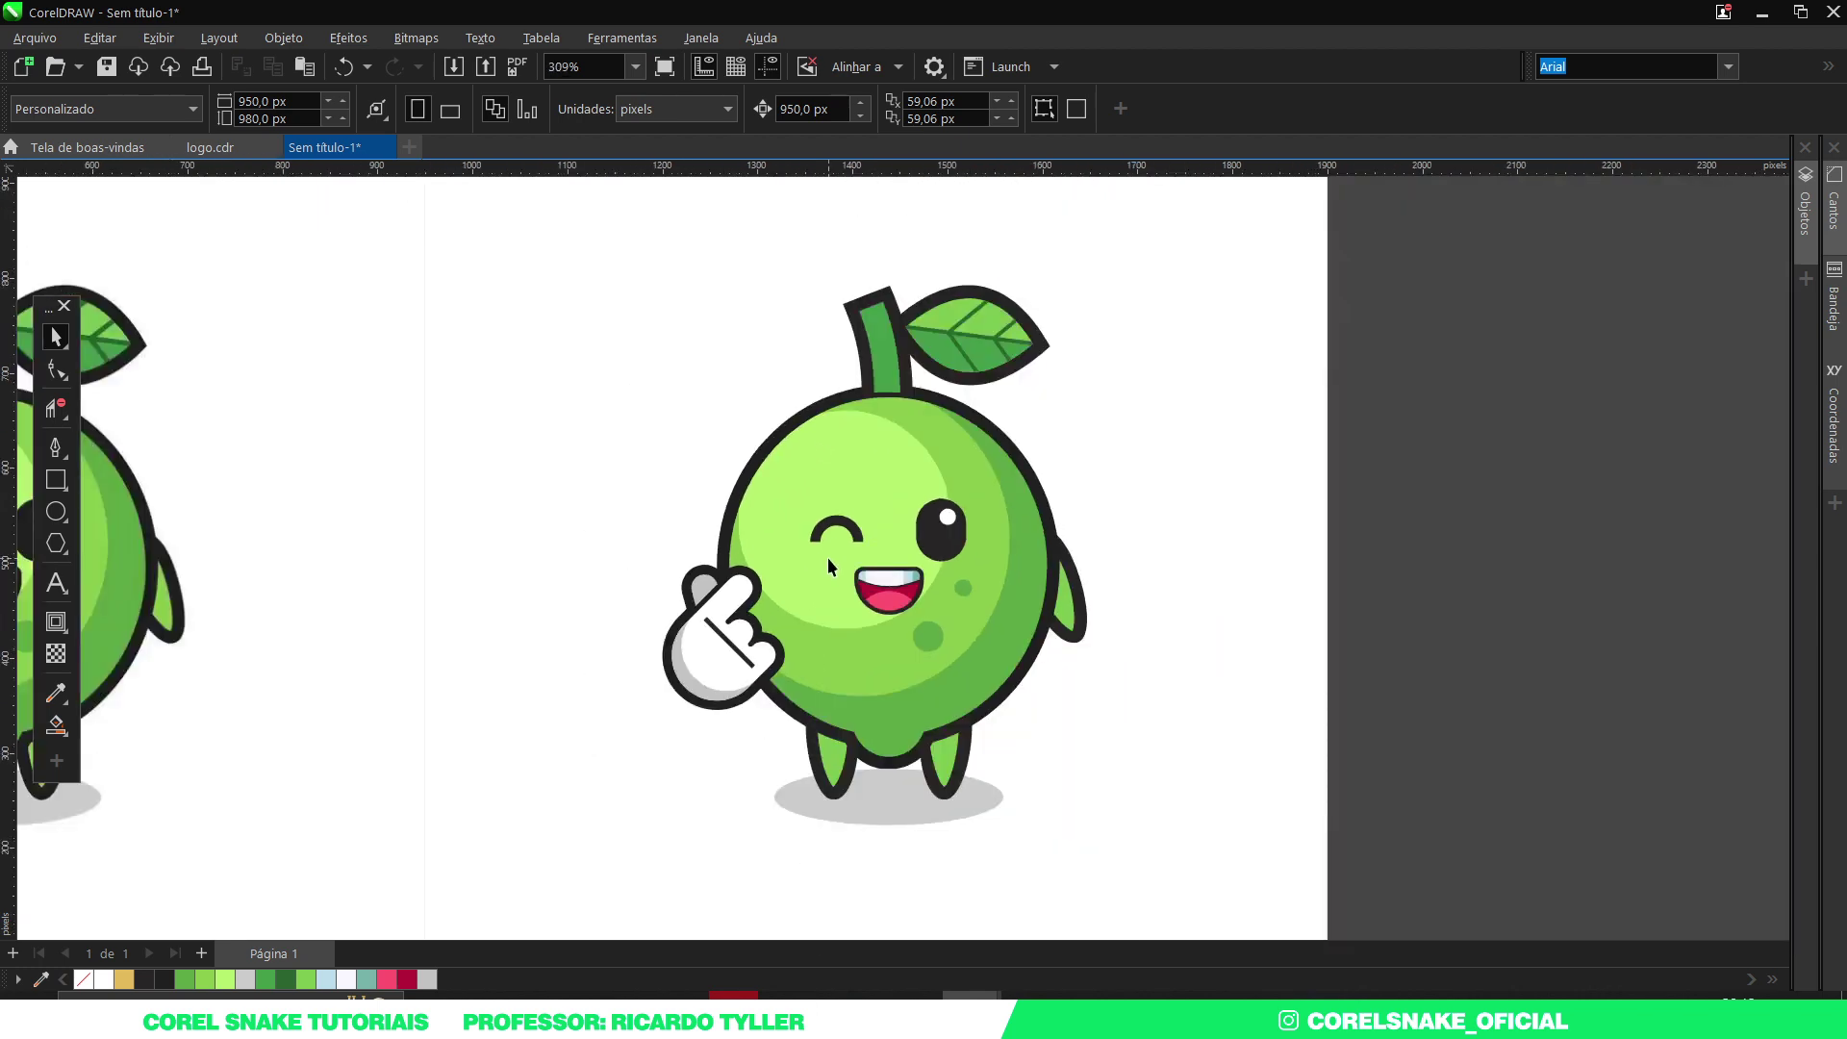